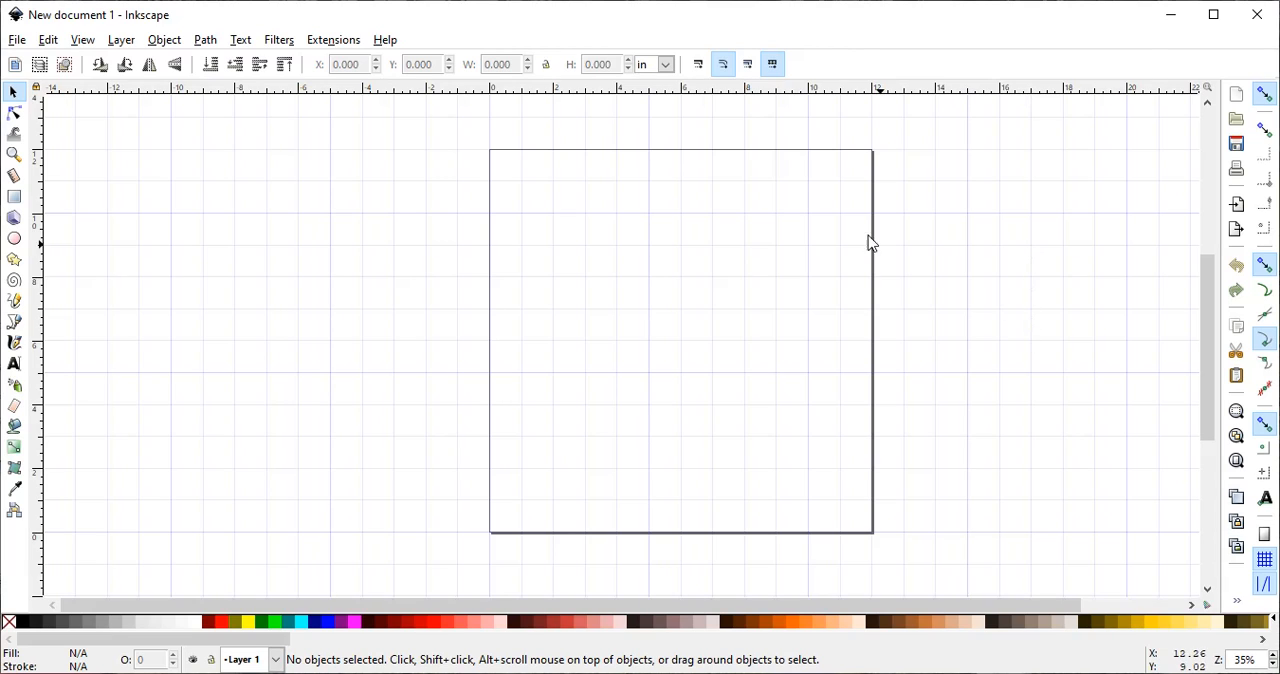
- Draw a rectangle 6.75 in wide and 5.75 in high and move it near the centre of the page
{"action": "left_click", "coordinate": [14, 197]}
{"action": "left_click_drag", "start_coordinate": [526, 237], "coordinate": [700, 304]}
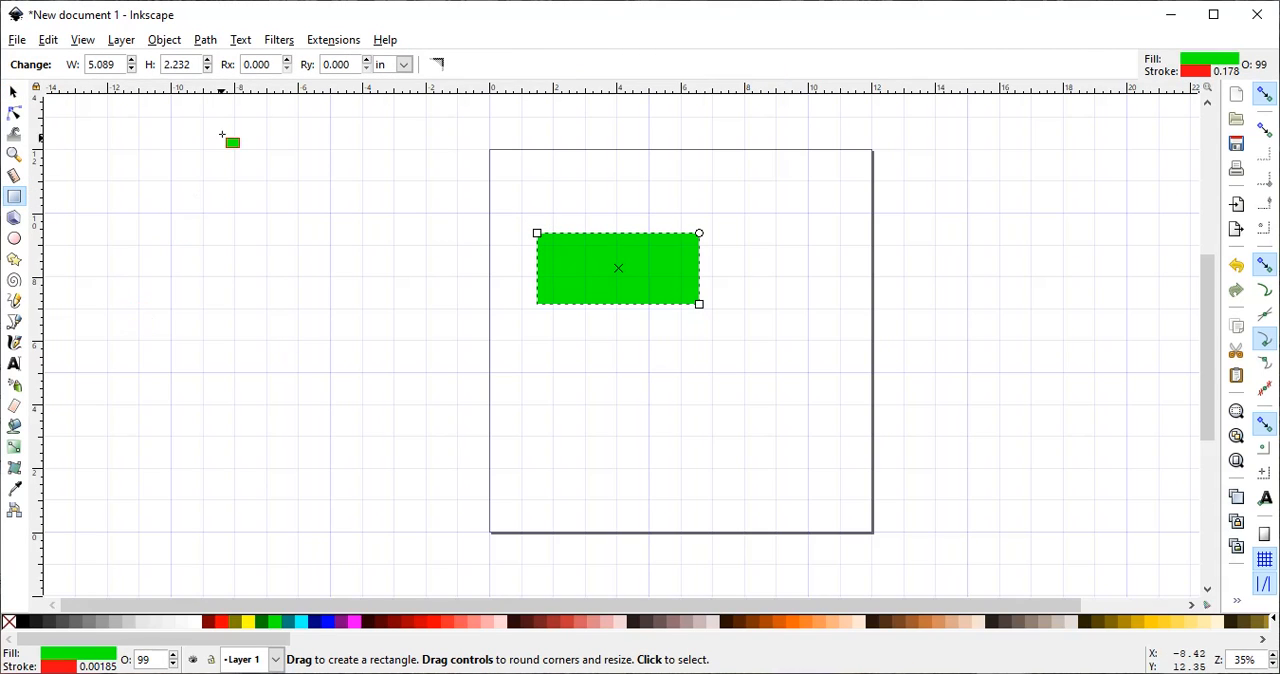
{"action": "triple_click", "coordinate": [102, 65]}
{"action": "type", "text": "6.75"}
{"action": "key", "text": "Return"}
{"action": "triple_click", "coordinate": [186, 66]}
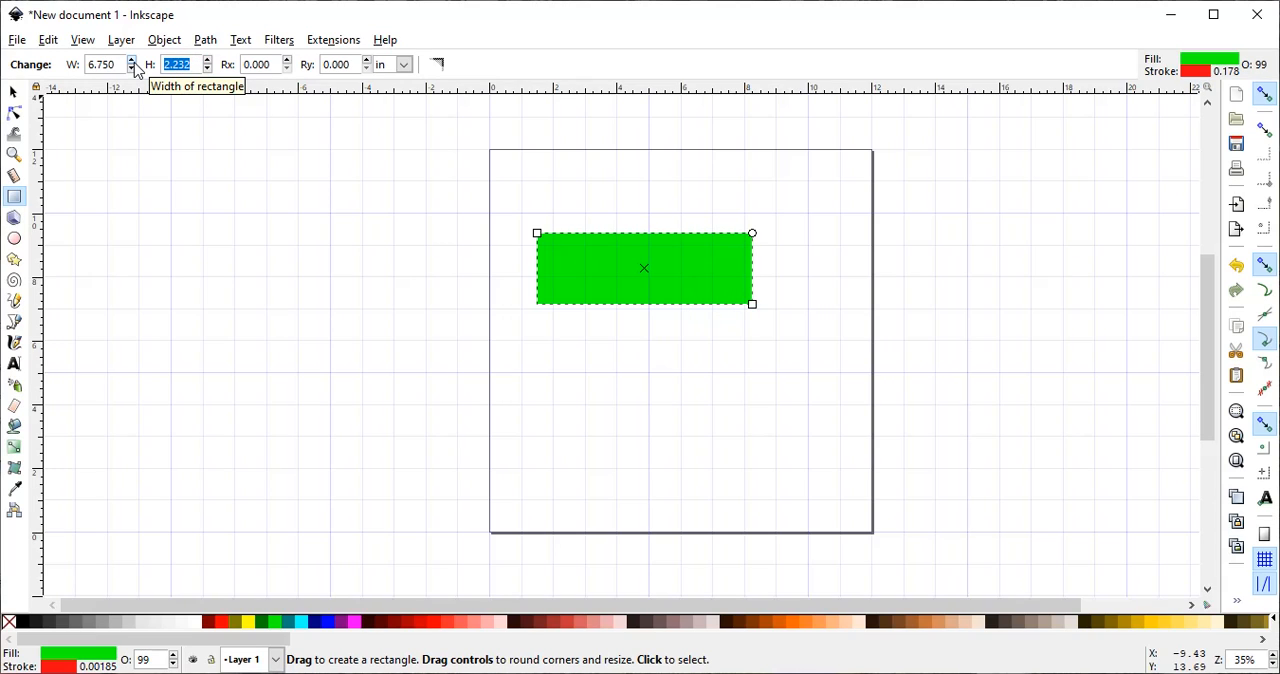
{"action": "type", "text": "5.75"}
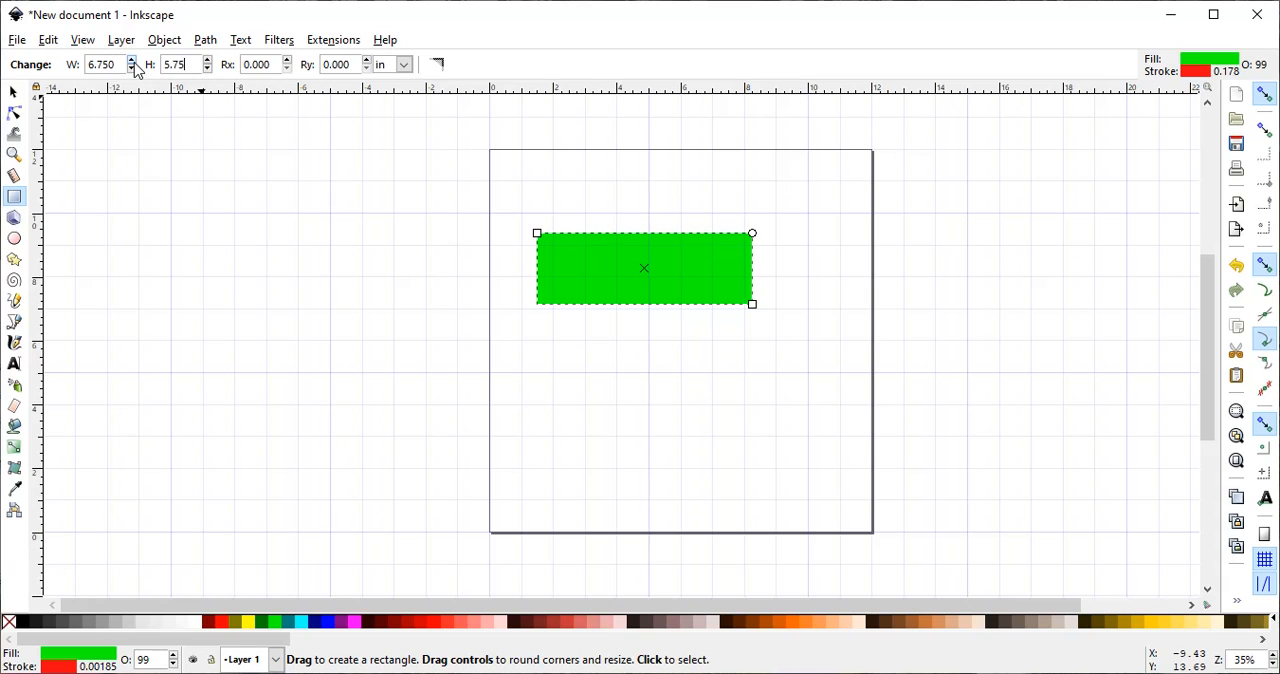
{"action": "key", "text": "Return"}
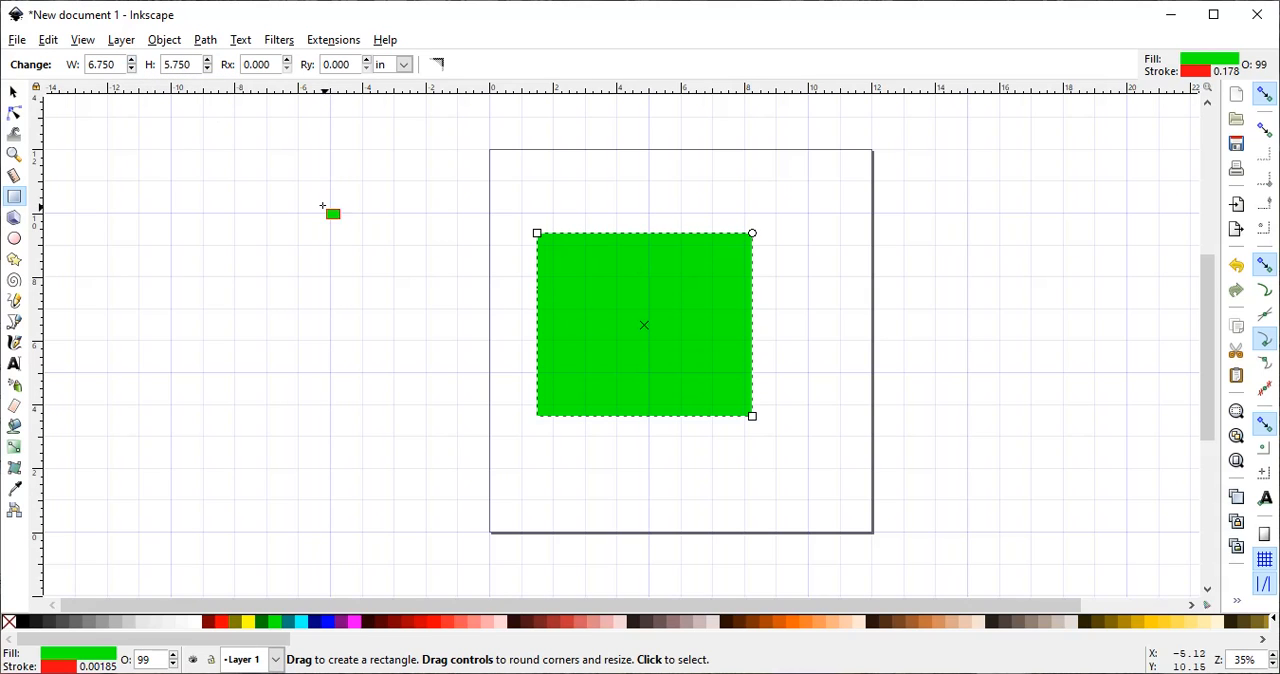
{"action": "left_click", "coordinate": [14, 92]}
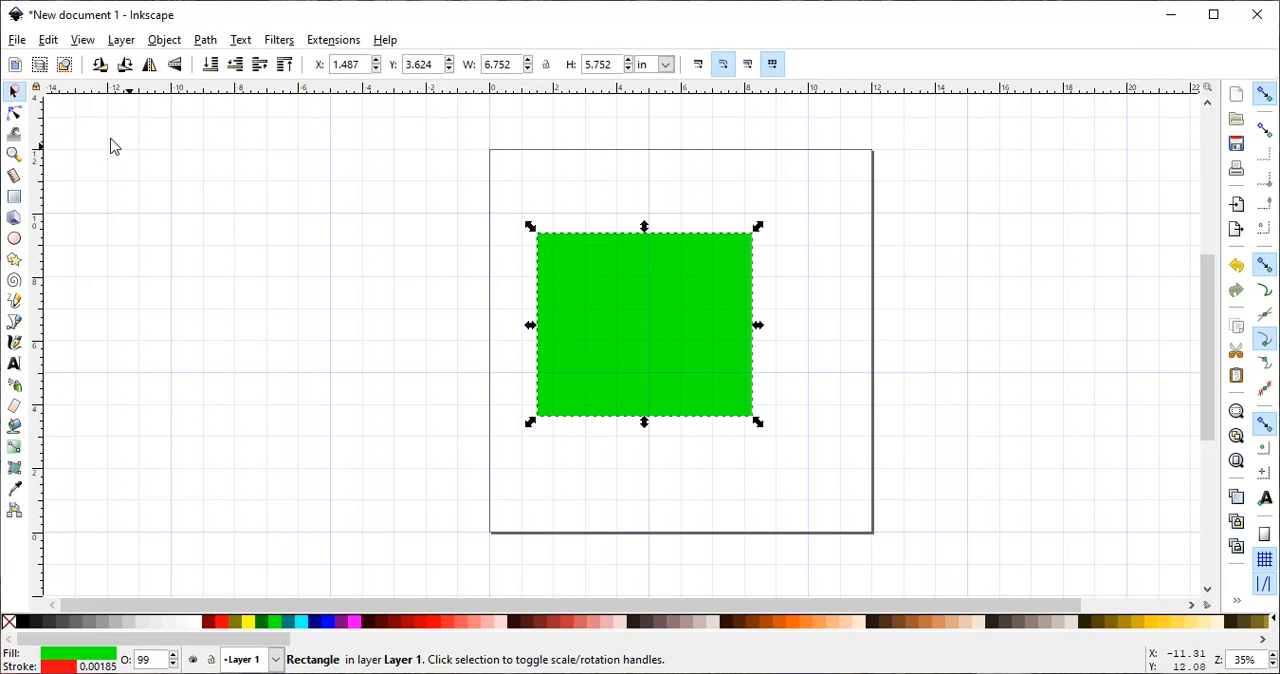
{"action": "left_click_drag", "start_coordinate": [683, 322], "coordinate": [713, 315]}
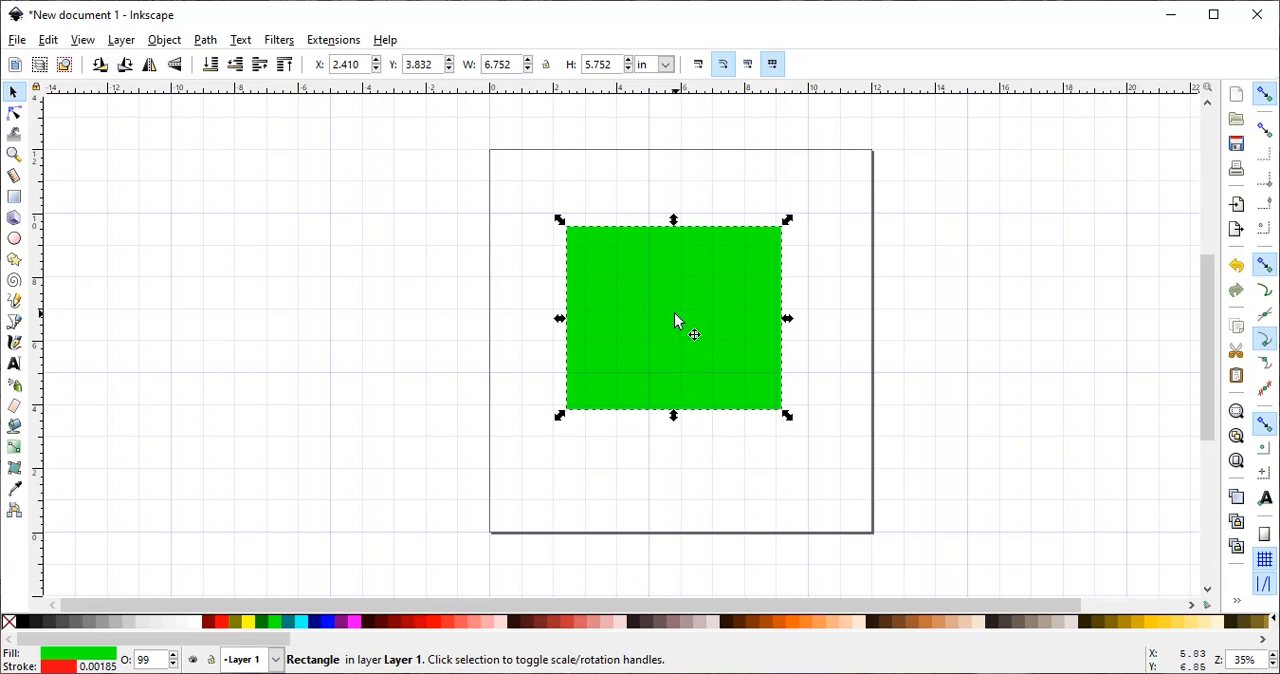
- Draw a 0.5 in by 0.5 in square beside the page and fill it yellow
{"action": "left_click", "coordinate": [18, 201]}
{"action": "left_click_drag", "start_coordinate": [185, 222], "coordinate": [229, 251]}
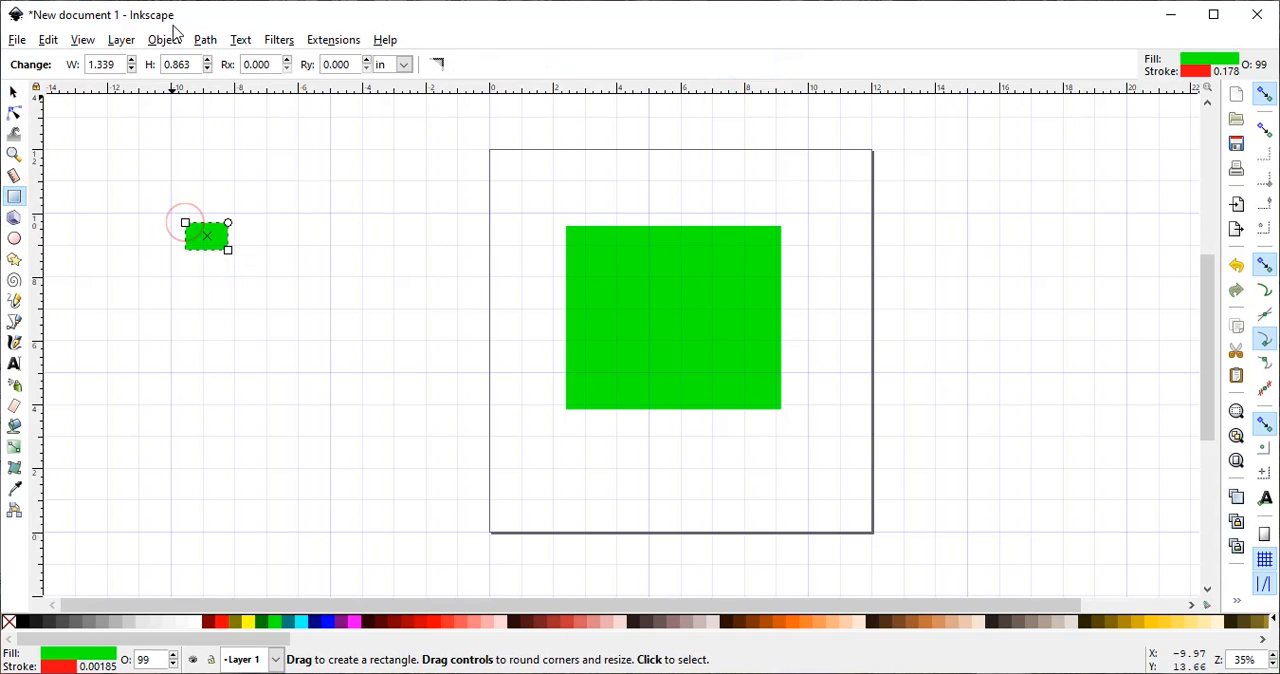
{"action": "double_click", "coordinate": [105, 64]}
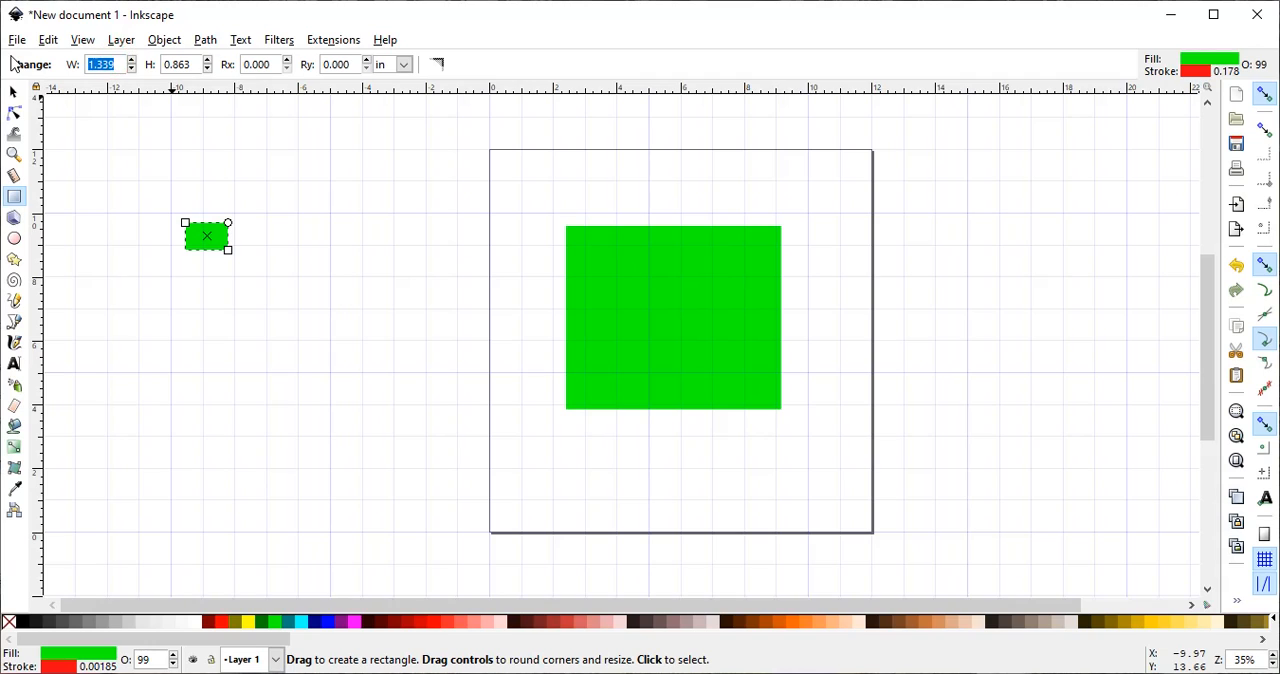
{"action": "type", "text": "0.5"}
{"action": "key", "text": "Tab"}
{"action": "type", "text": "0.5"}
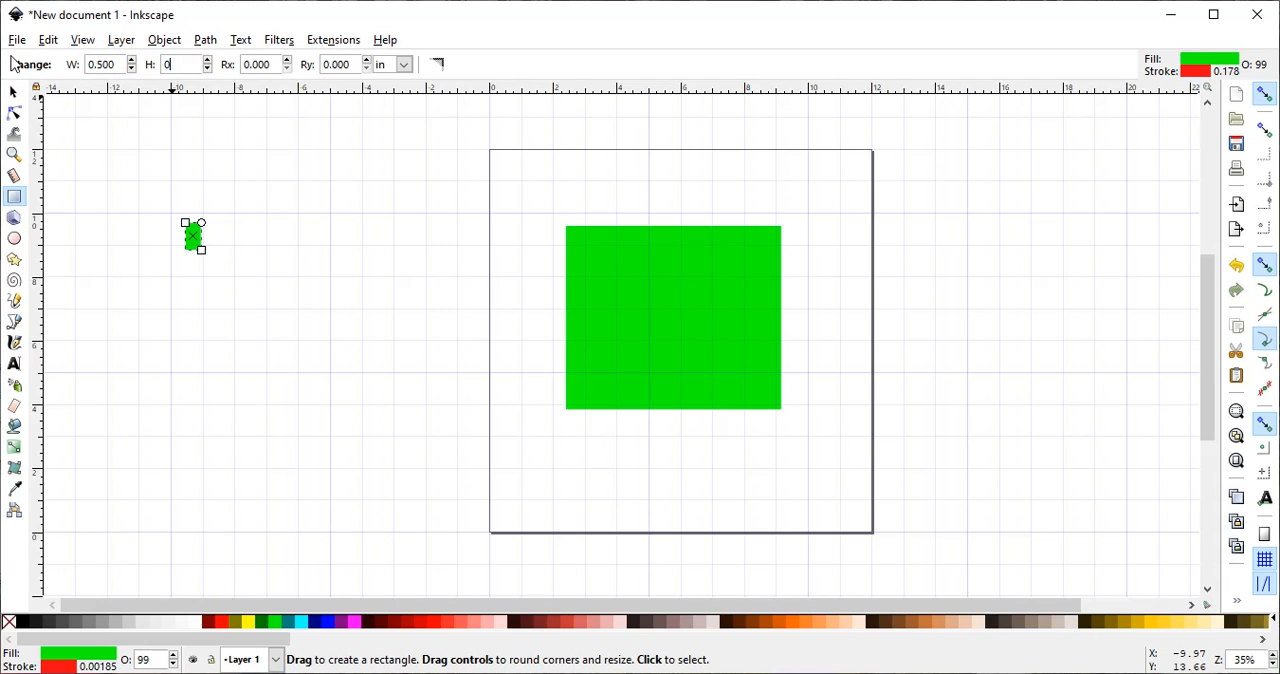
{"action": "key", "text": "Return"}
{"action": "left_click", "coordinate": [248, 622]}
{"action": "left_click_drag", "start_coordinate": [304, 428], "coordinate": [175, 217]}
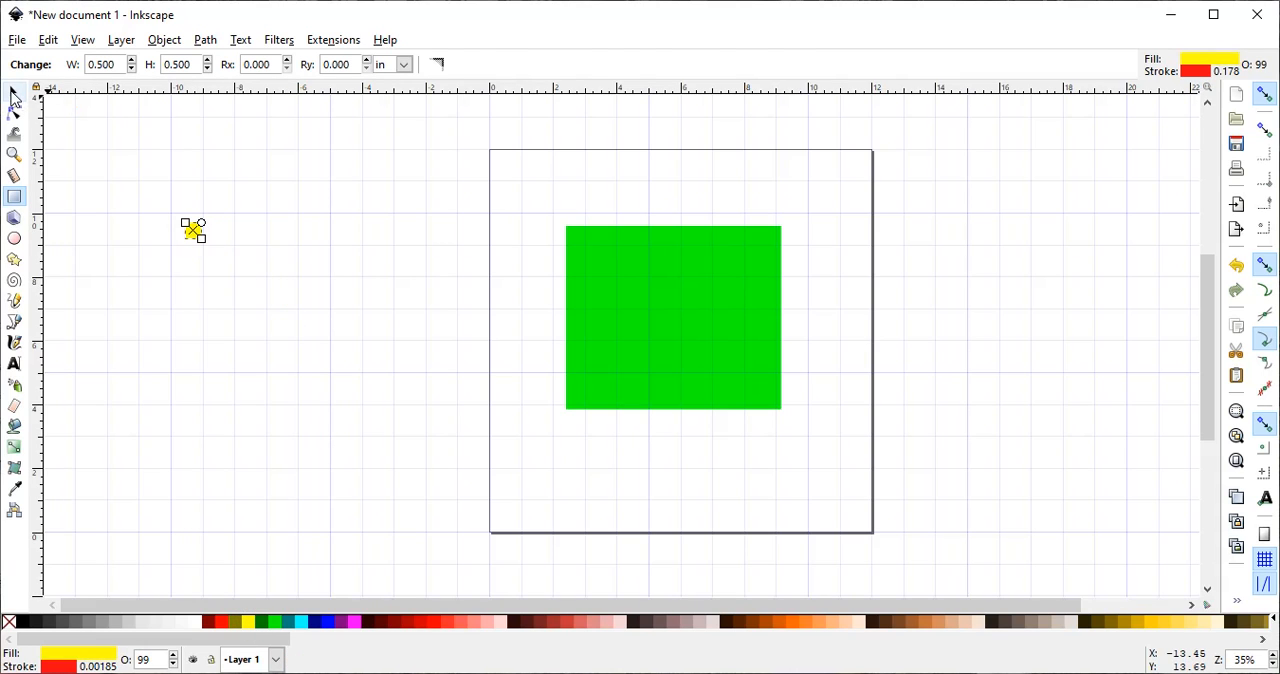
- Duplicate the yellow square three times
{"action": "left_click", "coordinate": [14, 94]}
{"action": "right_click", "coordinate": [192, 230]}
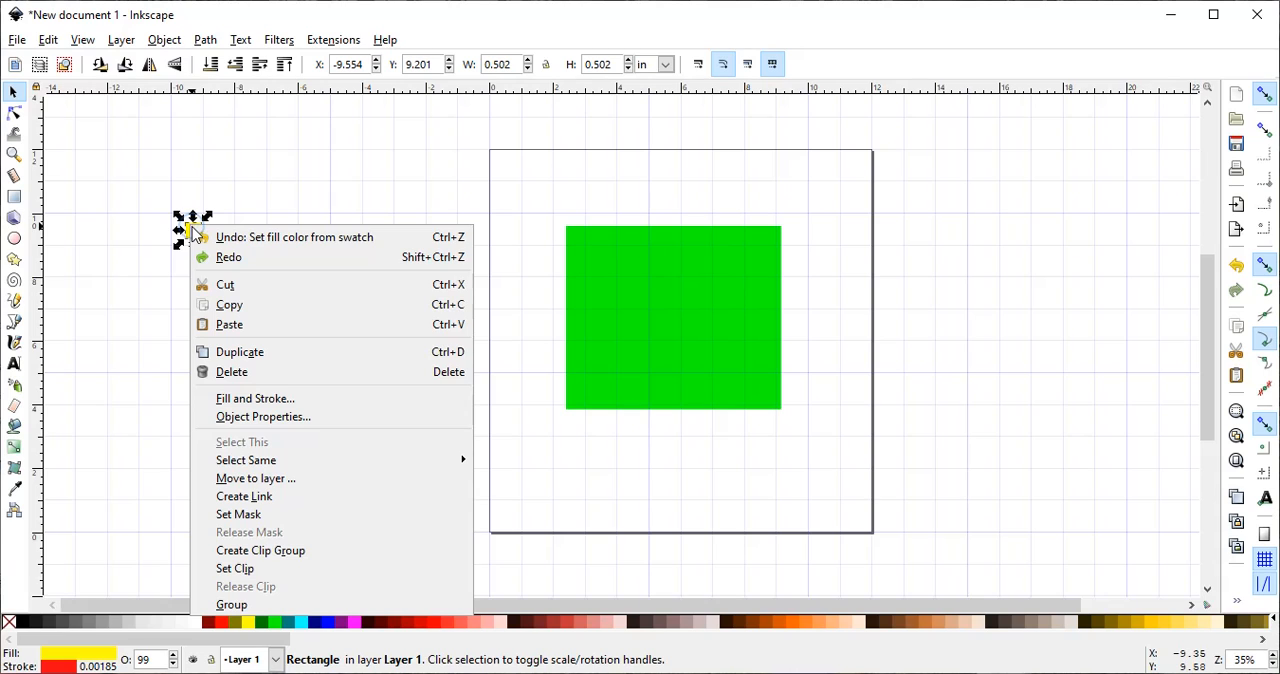
{"action": "left_click", "coordinate": [235, 352]}
{"action": "right_click", "coordinate": [190, 235]}
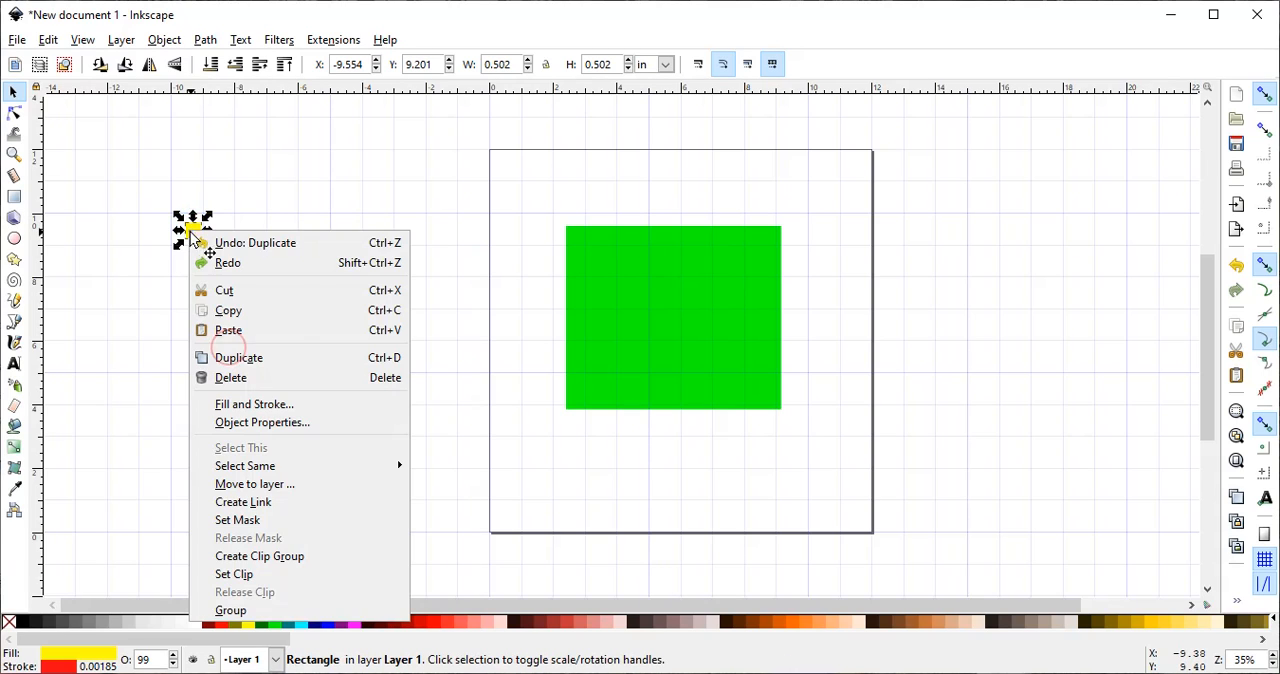
{"action": "left_click", "coordinate": [232, 357]}
{"action": "right_click", "coordinate": [194, 238]}
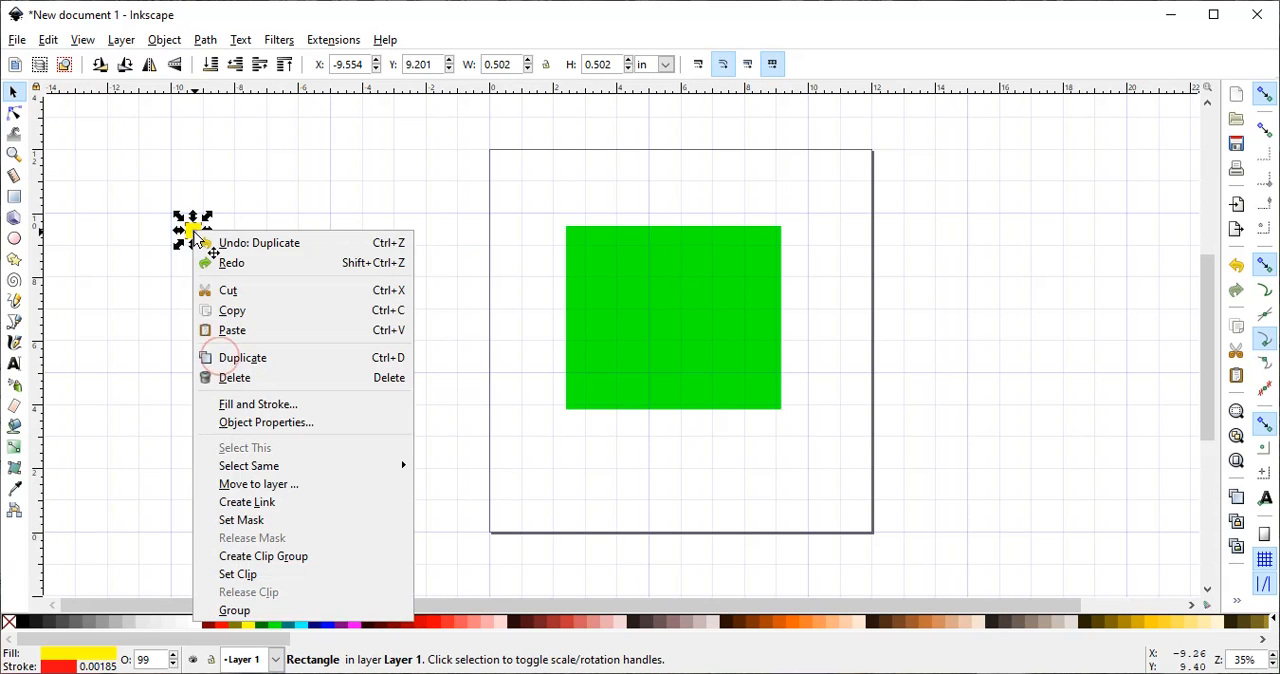
{"action": "left_click", "coordinate": [232, 357]}
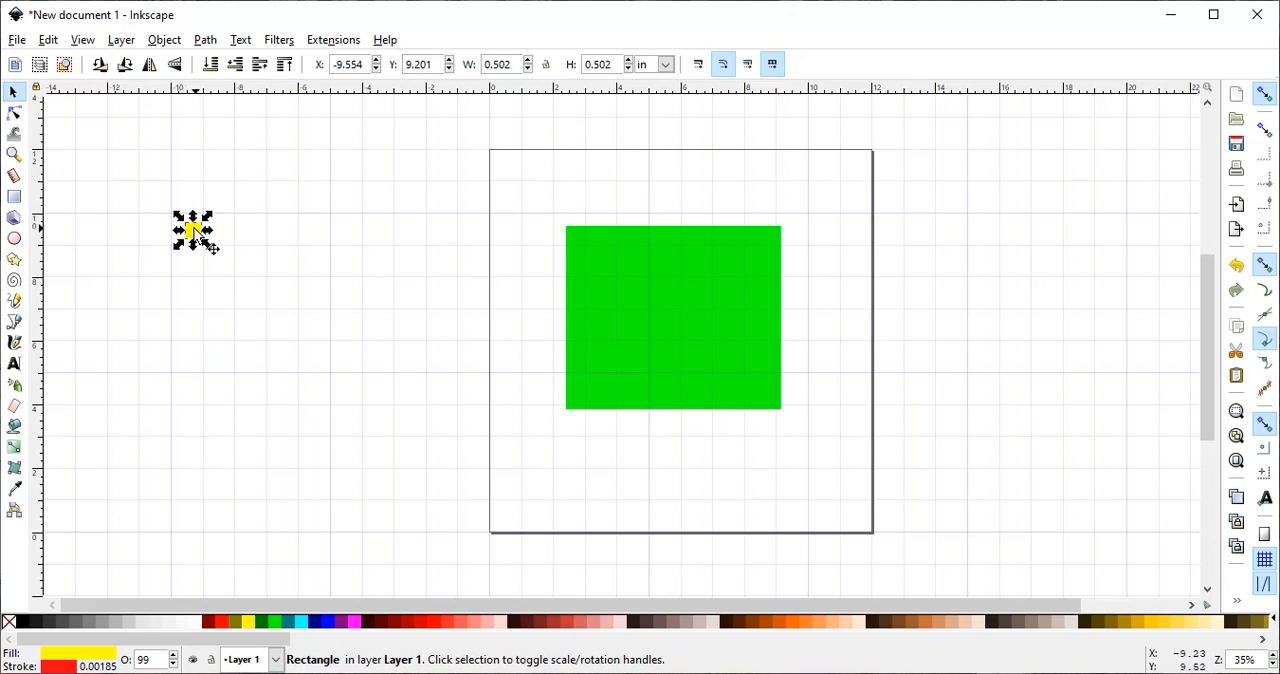
- Place one yellow square near each of the four corners of the green rectangle
{"action": "left_click_drag", "start_coordinate": [195, 229], "coordinate": [588, 254]}
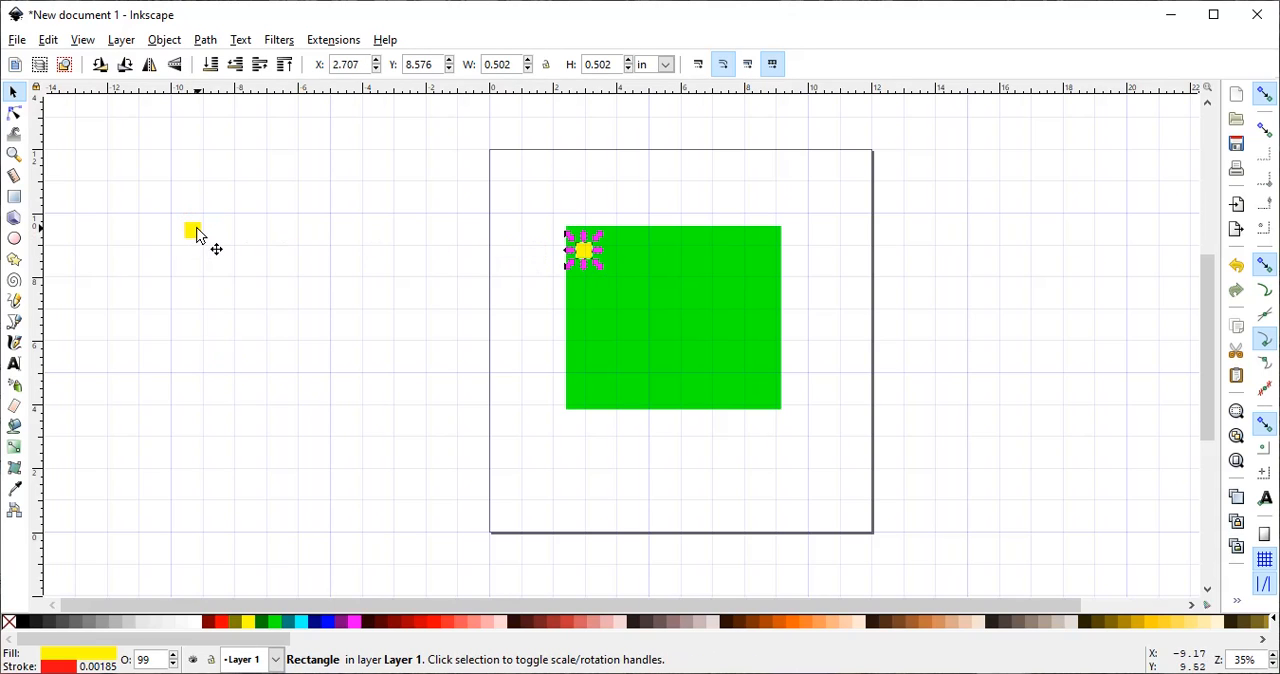
{"action": "left_click_drag", "start_coordinate": [197, 230], "coordinate": [757, 245]}
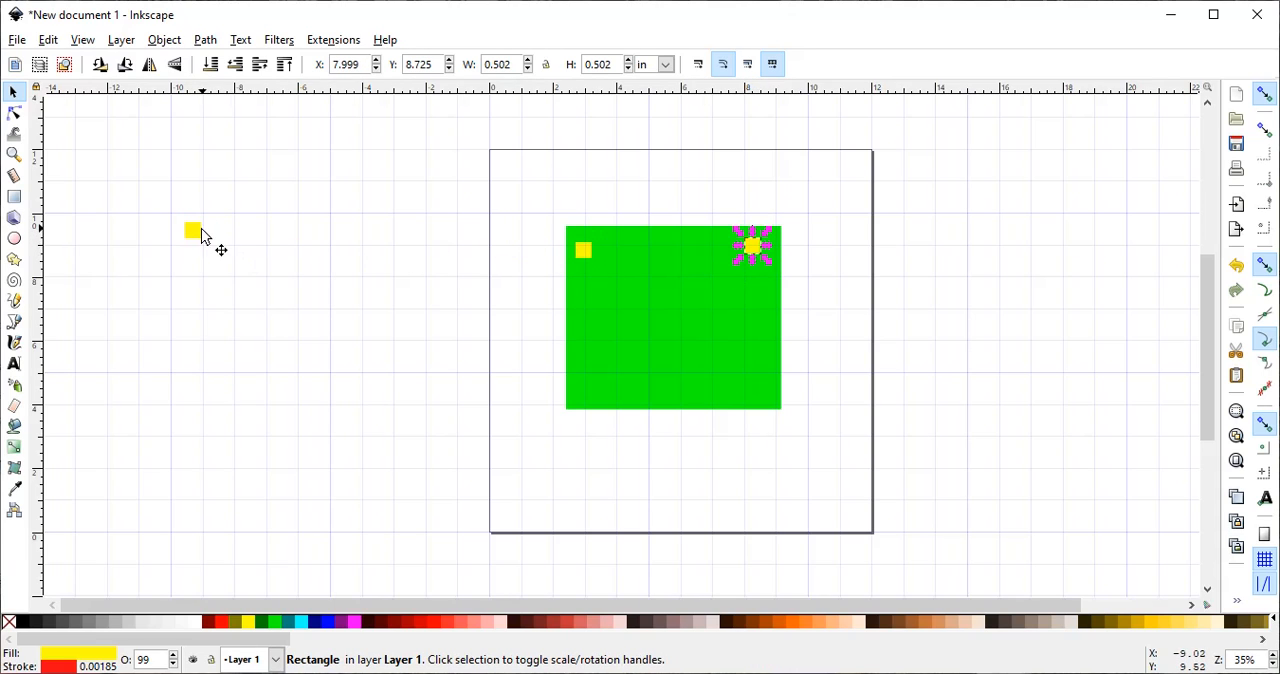
{"action": "left_click_drag", "start_coordinate": [203, 237], "coordinate": [594, 405]}
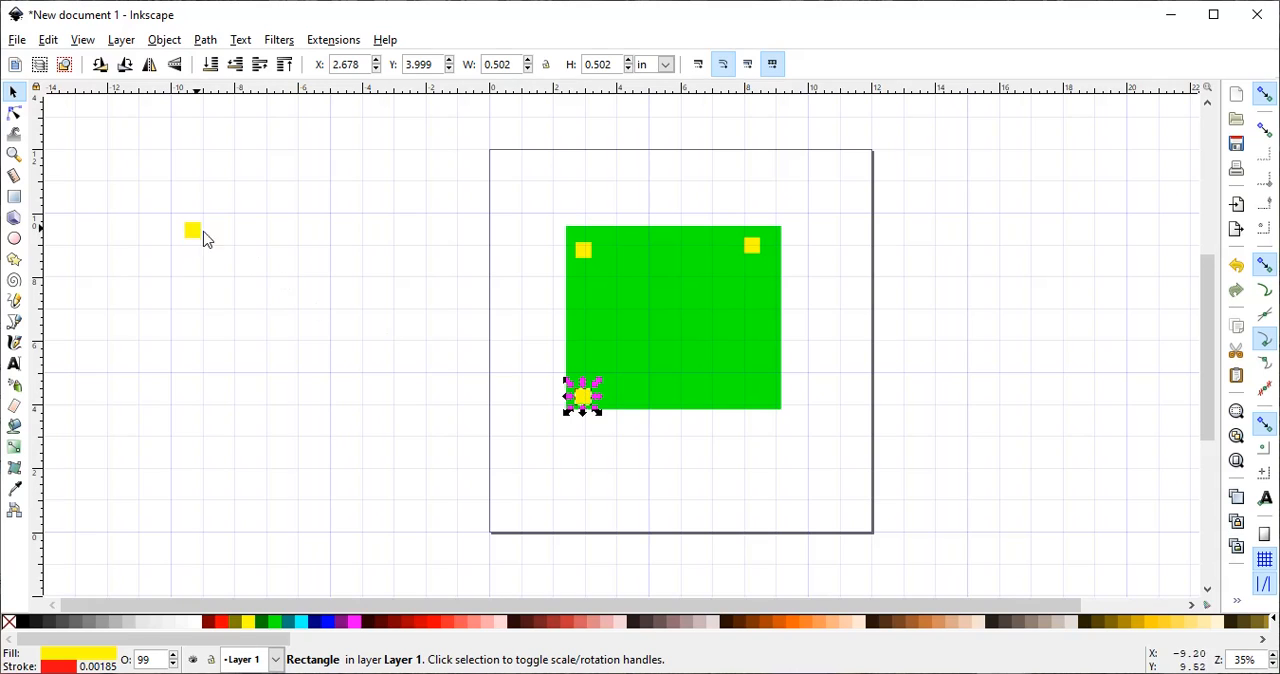
{"action": "left_click_drag", "start_coordinate": [195, 234], "coordinate": [765, 396]}
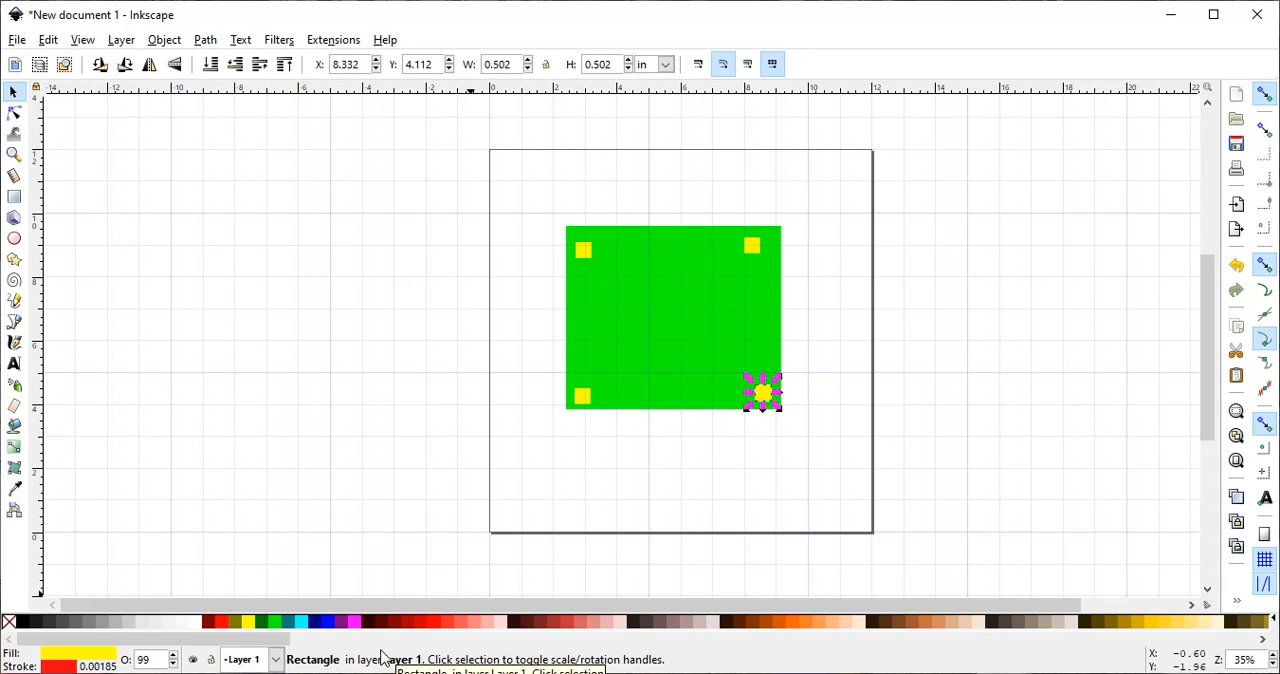
- Align the top-left yellow square with the top and left edges of the green rectangle
{"action": "left_click", "coordinate": [583, 249]}
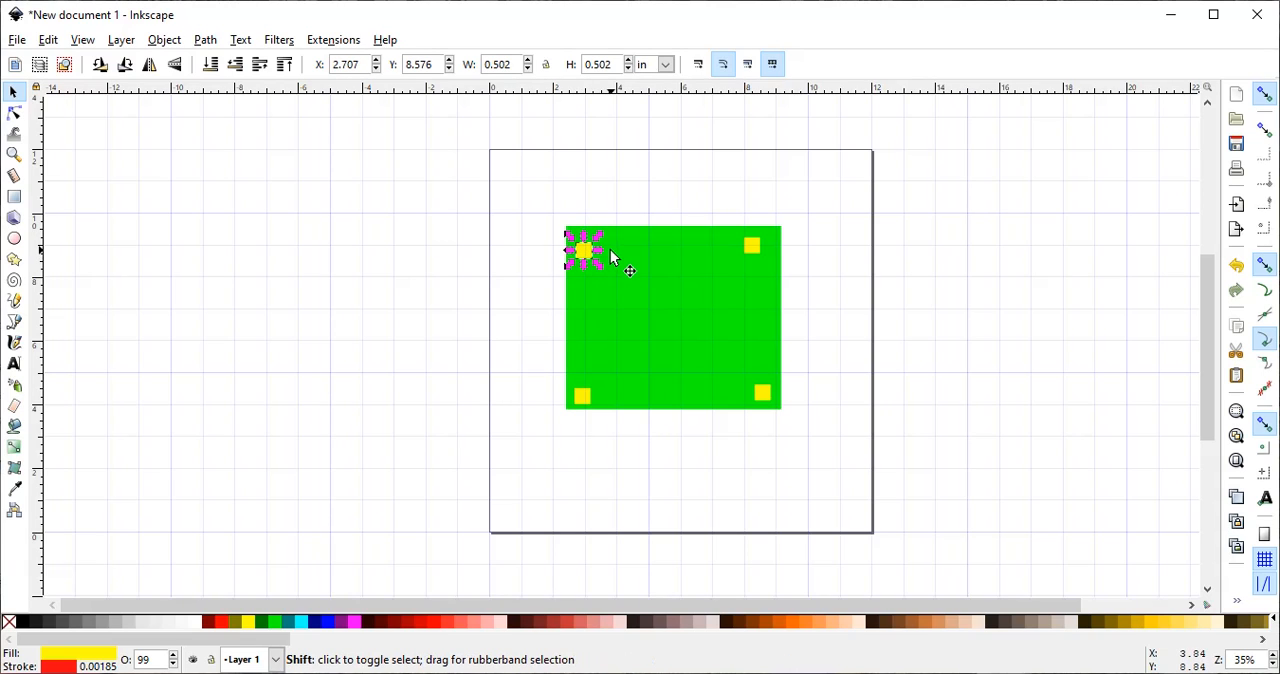
{"action": "left_click", "coordinate": [620, 263], "text": "shift"}
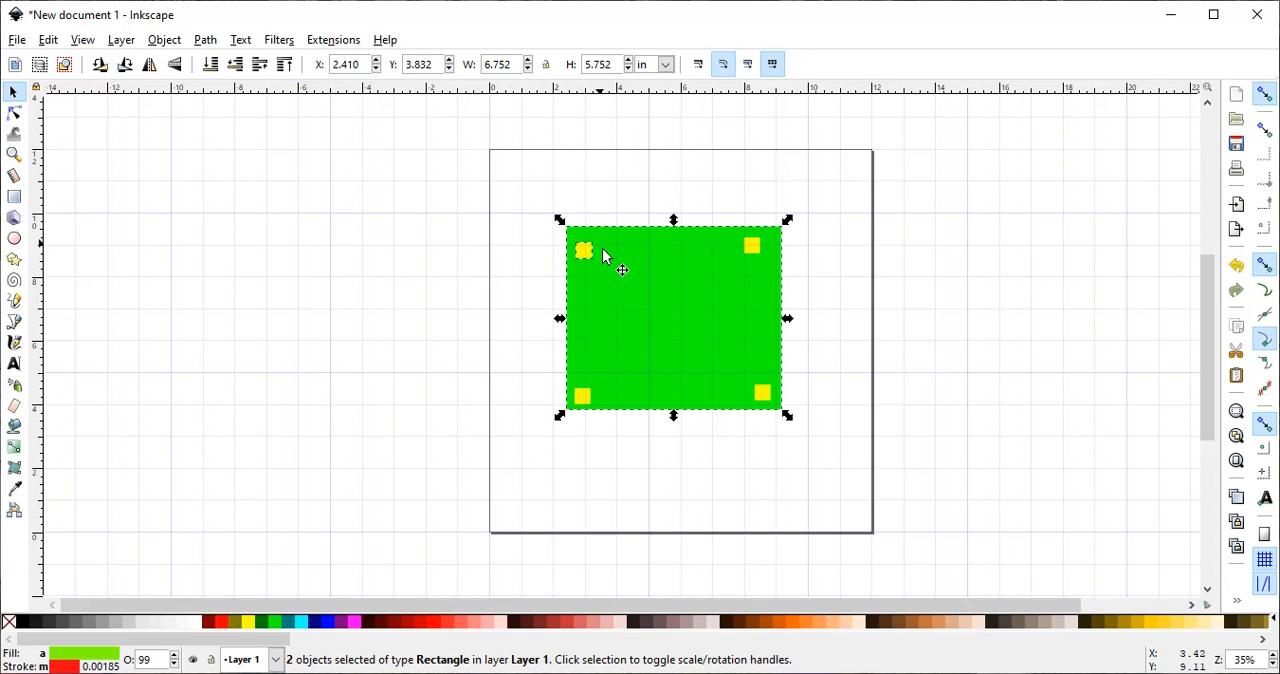
{"action": "left_click", "coordinate": [166, 41]}
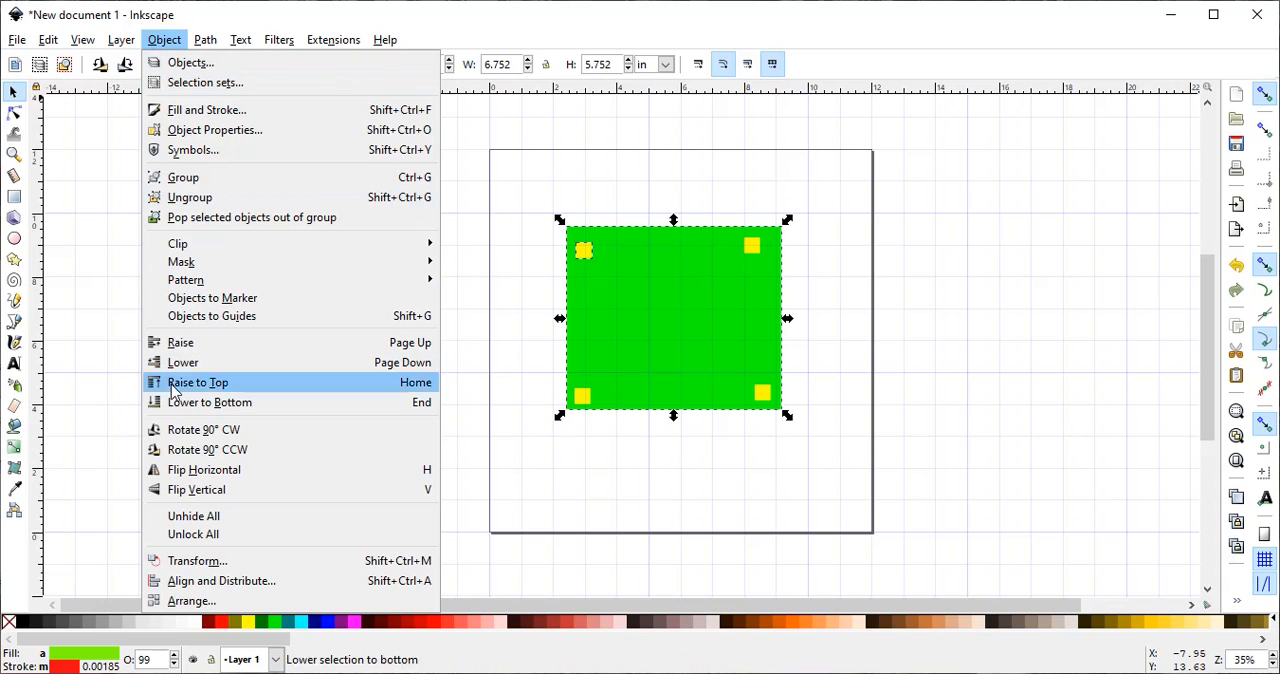
{"action": "left_click", "coordinate": [206, 584]}
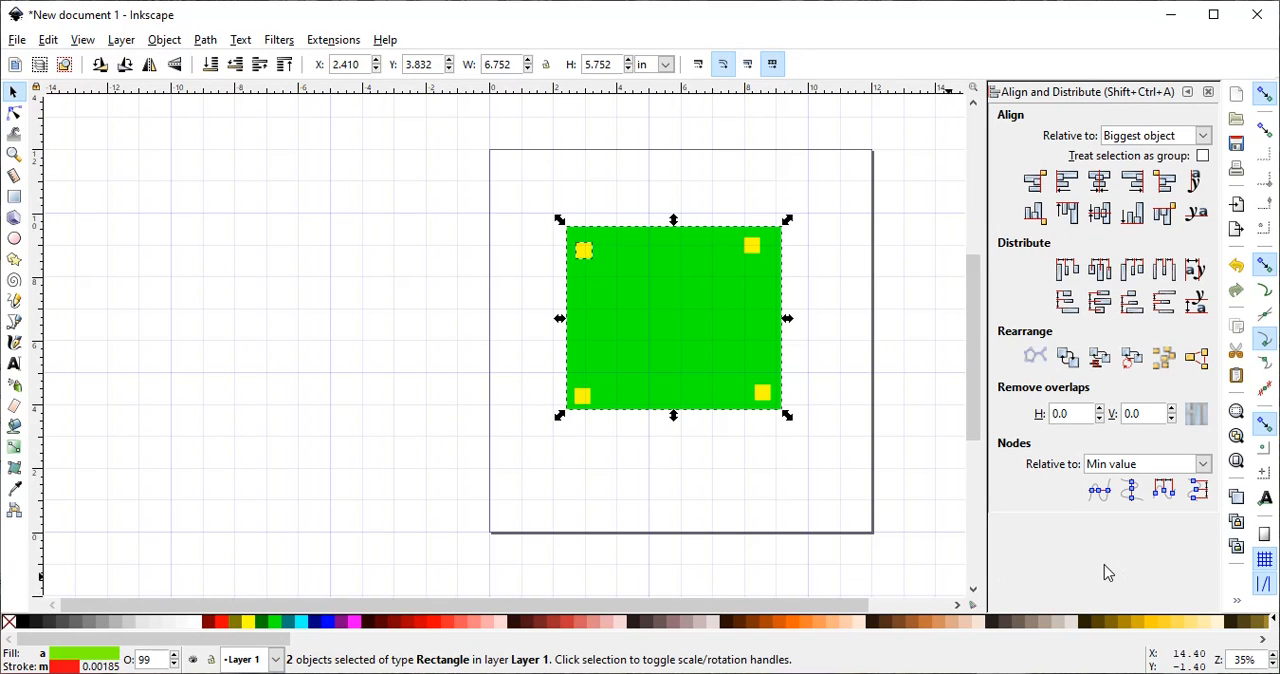
{"action": "left_click", "coordinate": [1068, 213]}
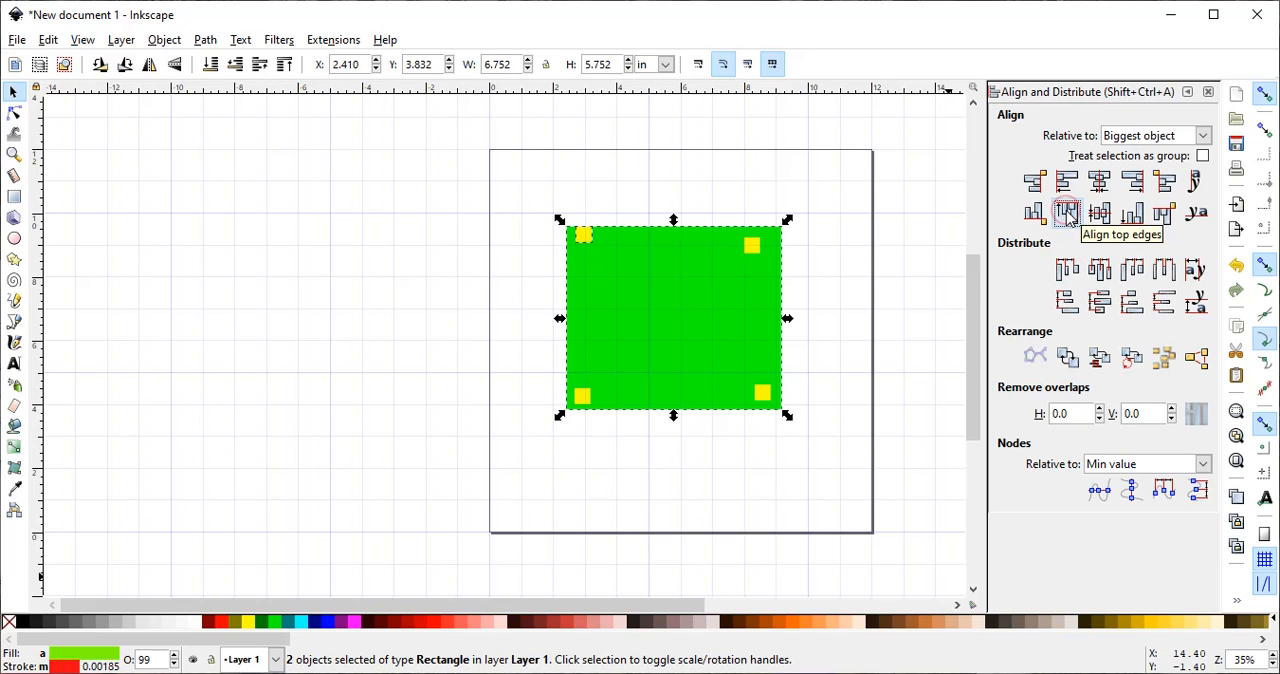
{"action": "left_click", "coordinate": [1068, 183]}
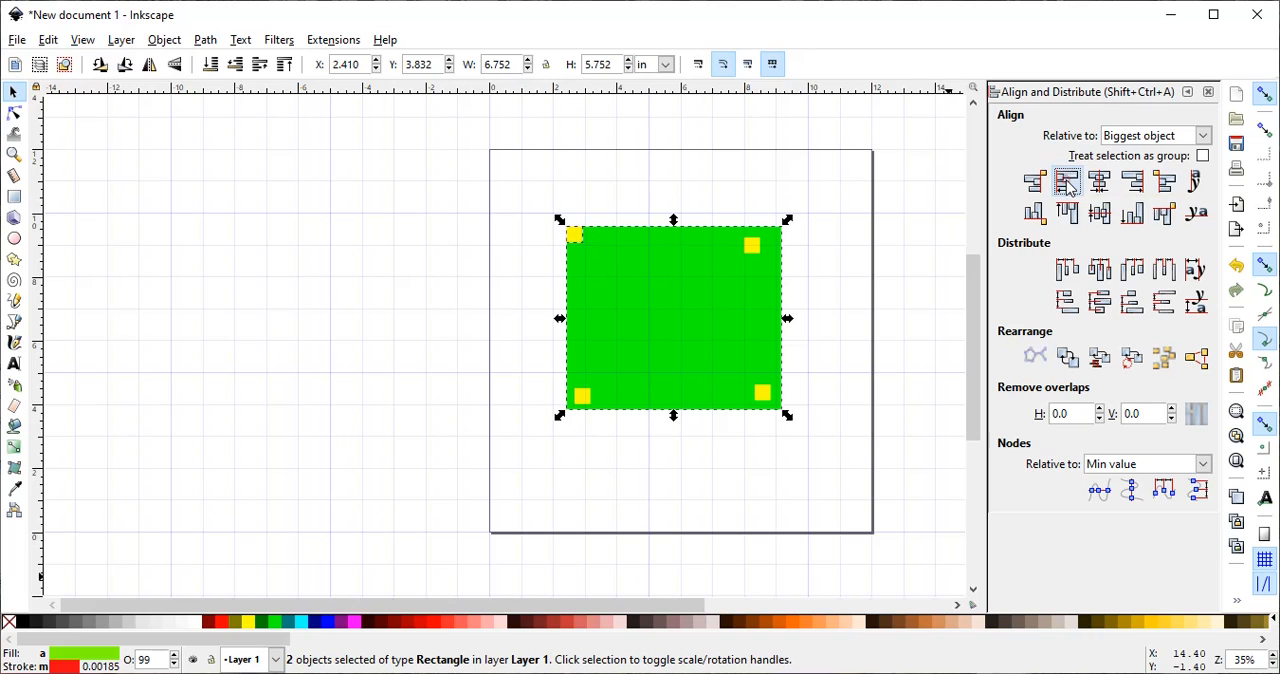
- Cut the top-left square out of the green rectangle with Division and separate the pieces, moving the small one off the page
{"action": "left_click", "coordinate": [205, 40]}
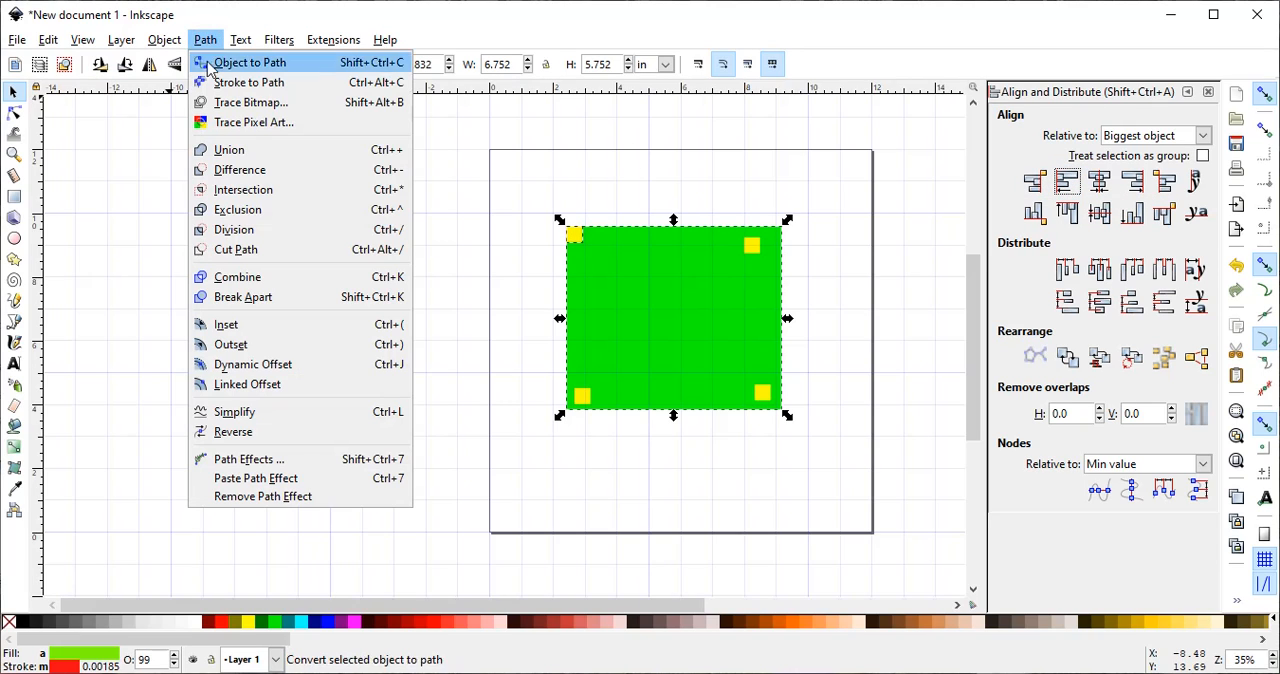
{"action": "left_click", "coordinate": [220, 233]}
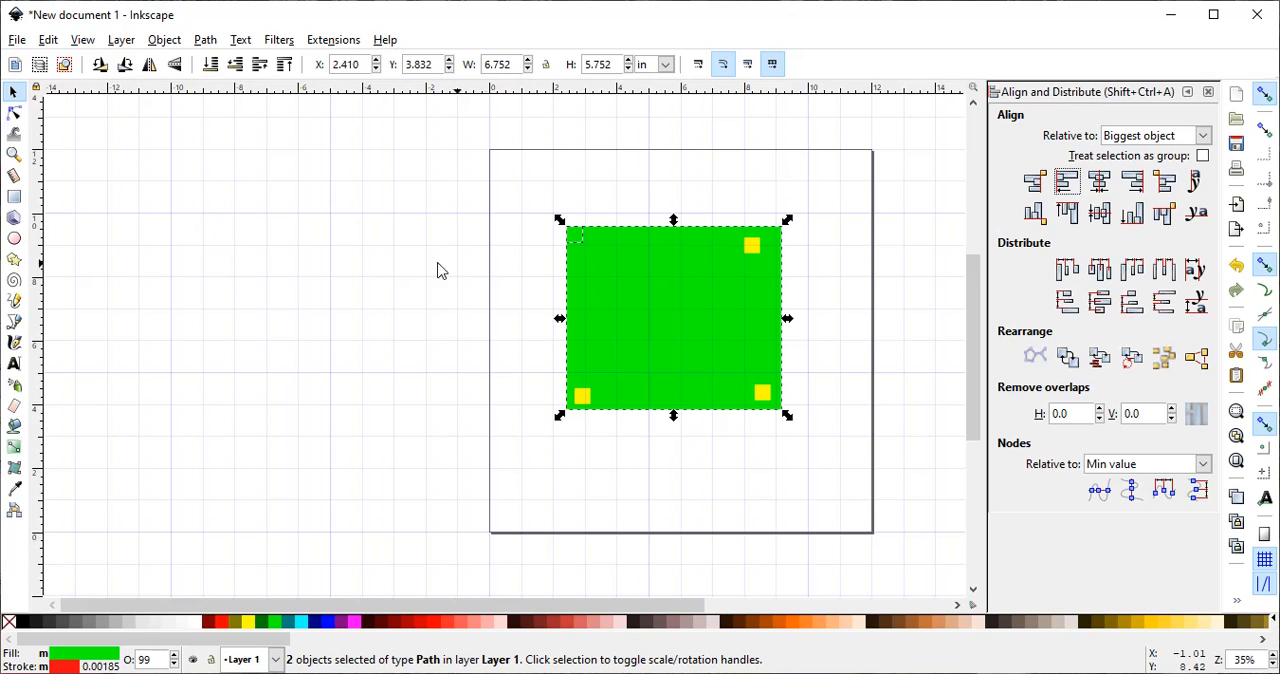
{"action": "left_click_drag", "start_coordinate": [570, 236], "coordinate": [653, 302]}
{"action": "left_click", "coordinate": [423, 230]}
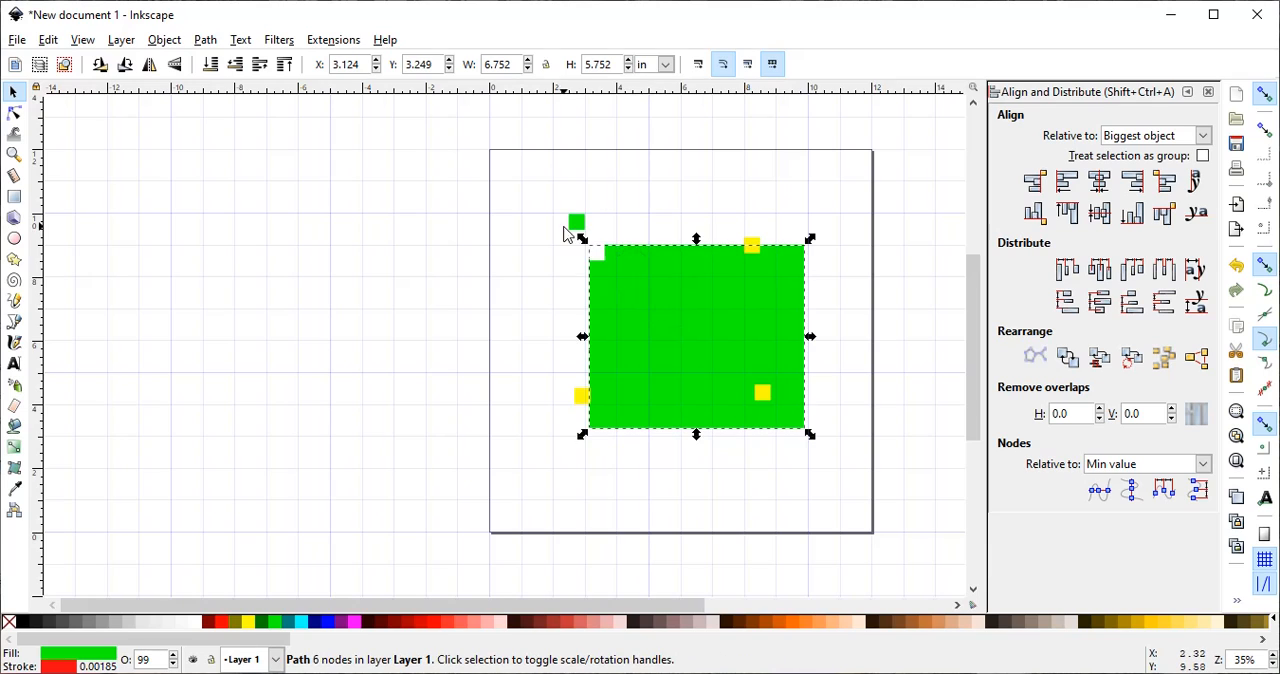
{"action": "left_click_drag", "start_coordinate": [584, 236], "coordinate": [408, 228]}
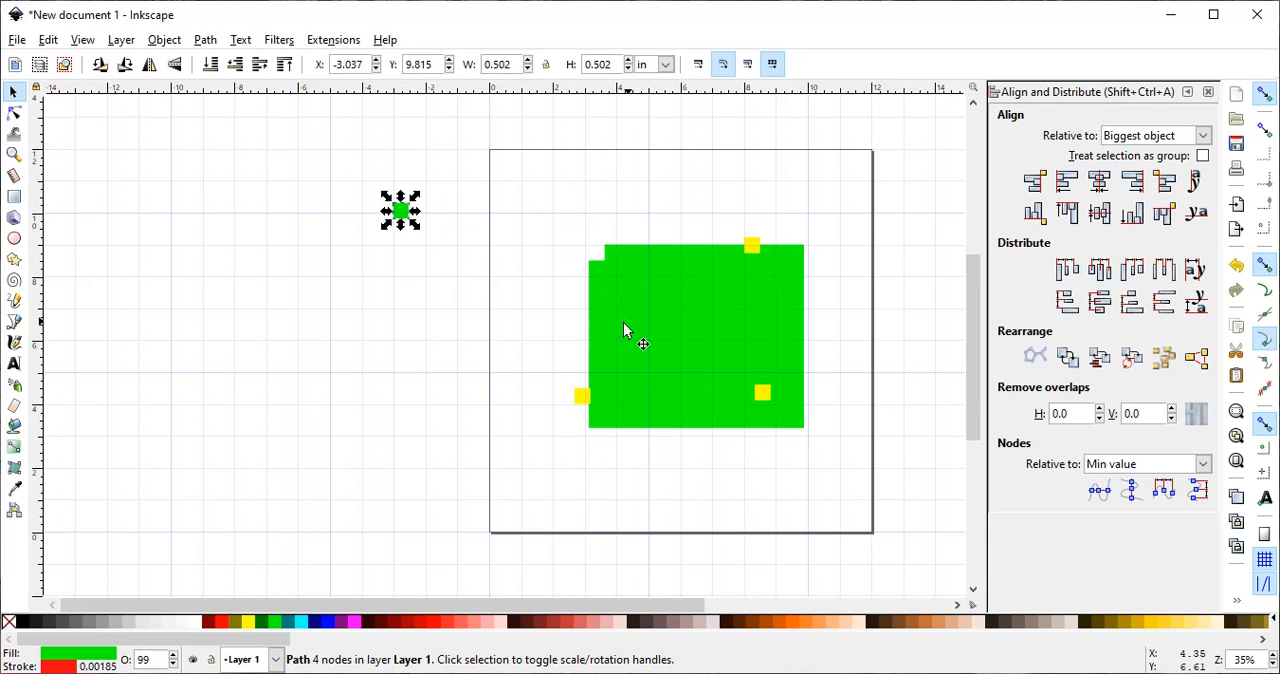
{"action": "left_click_drag", "start_coordinate": [629, 334], "coordinate": [622, 308]}
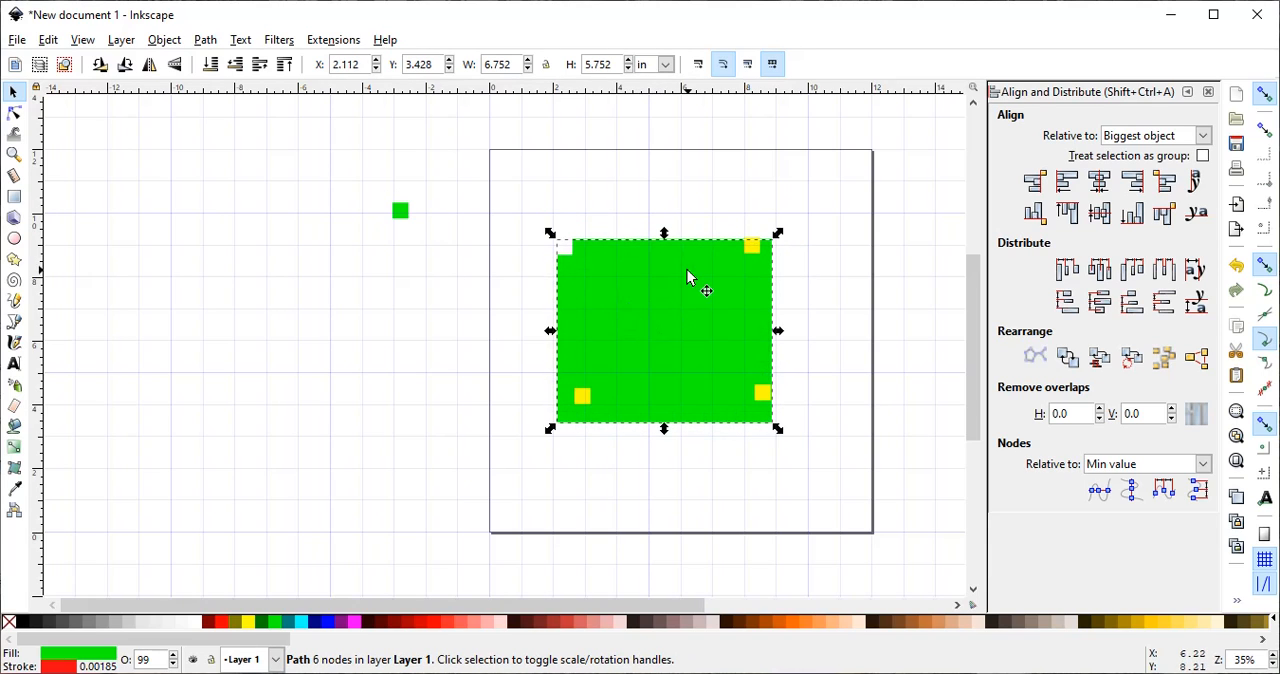
{"action": "left_click", "coordinate": [812, 200]}
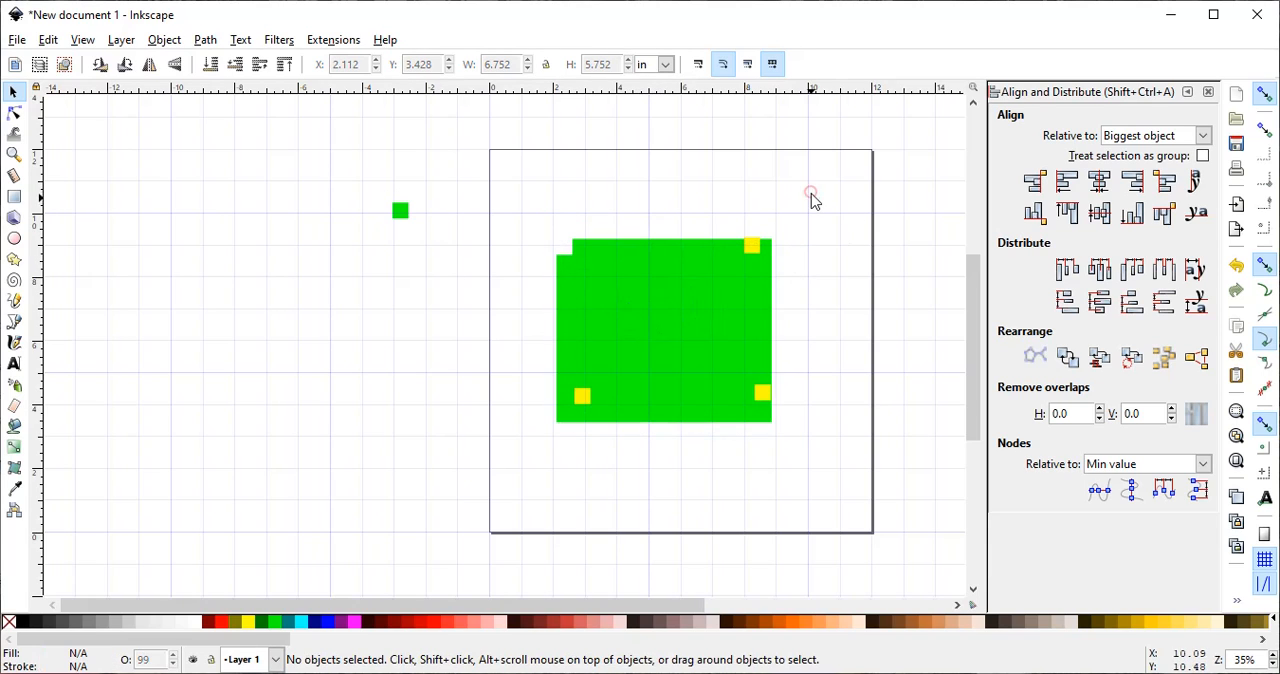
- Align the top-right yellow square with the top and right edges of the green shape, relative to the biggest object
{"action": "left_click", "coordinate": [752, 248]}
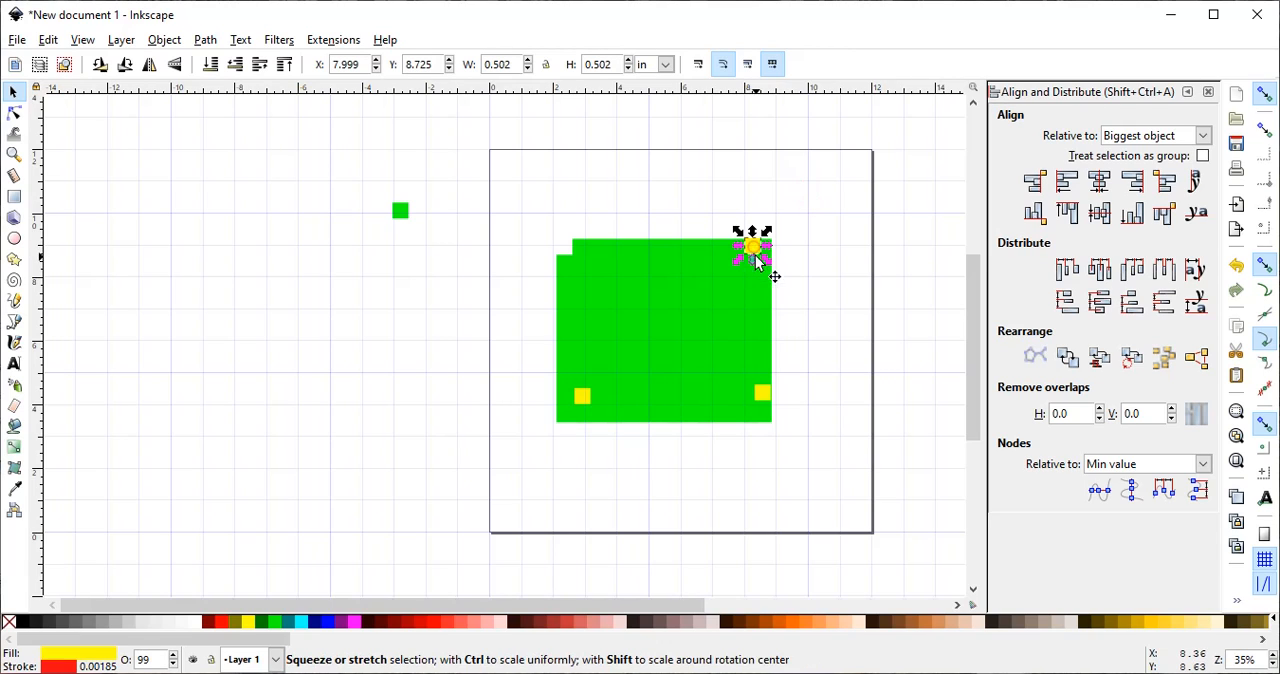
{"action": "left_click", "coordinate": [700, 285], "text": "shift"}
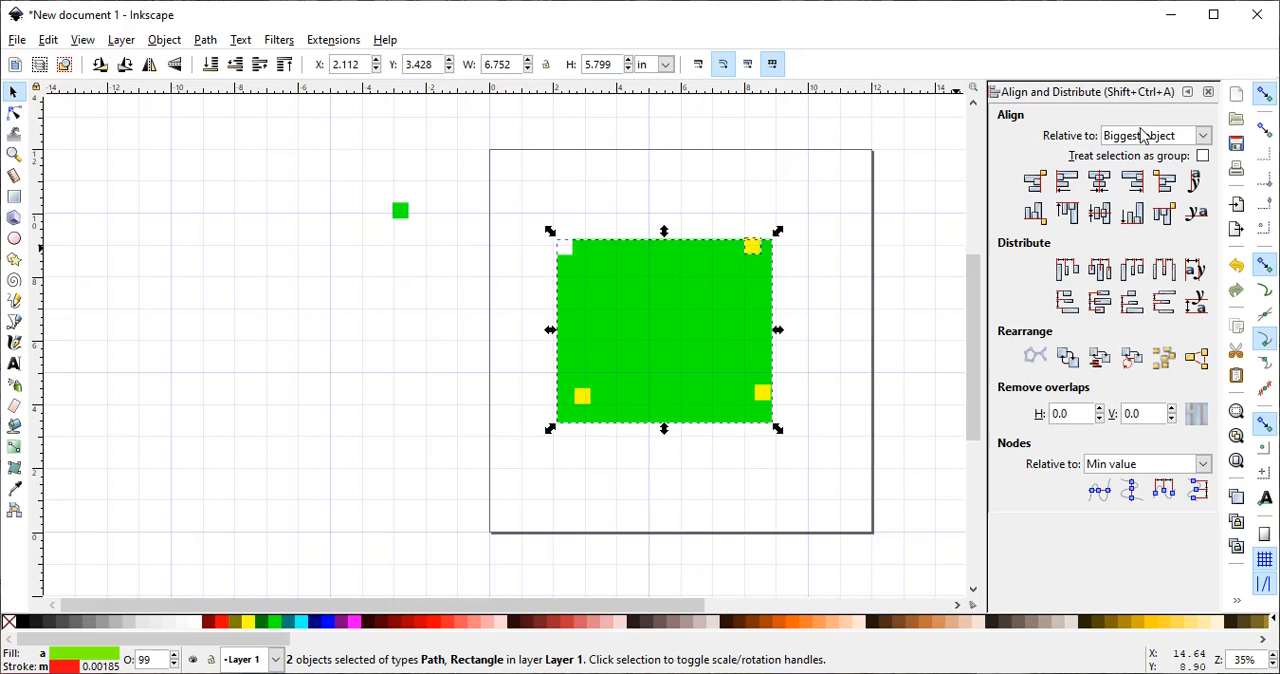
{"action": "left_click", "coordinate": [1204, 137]}
{"action": "left_click", "coordinate": [1204, 137]}
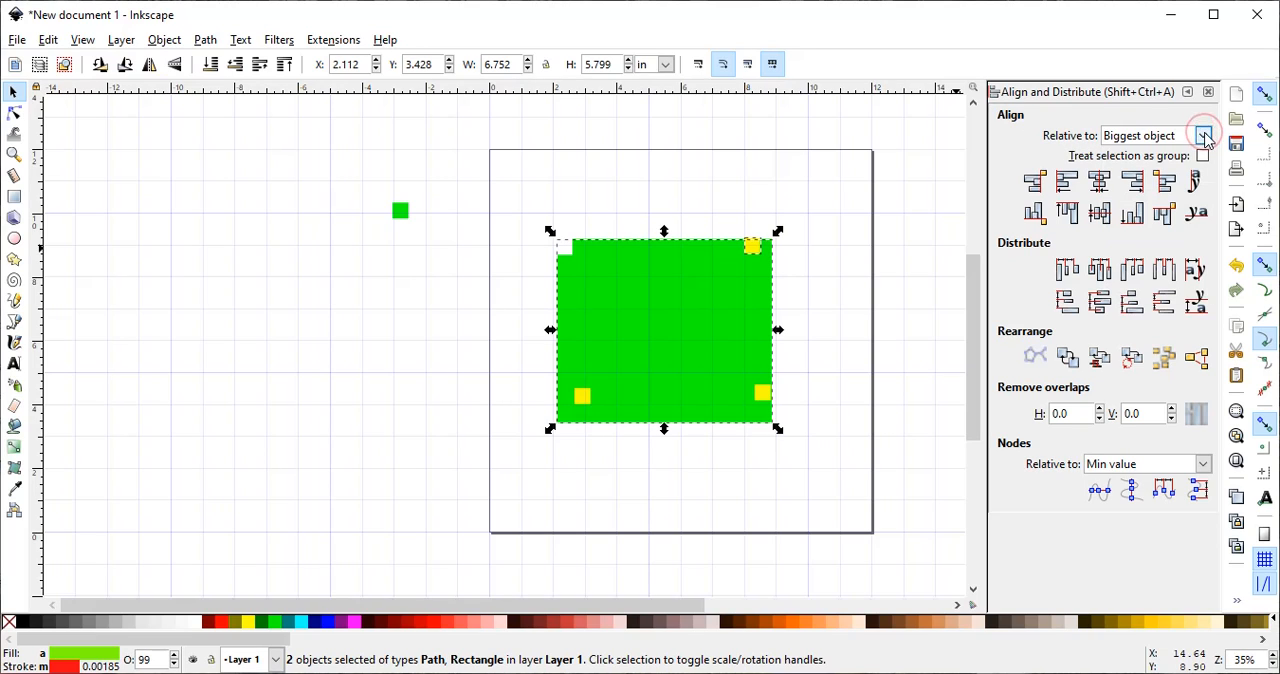
{"action": "left_click", "coordinate": [1068, 213]}
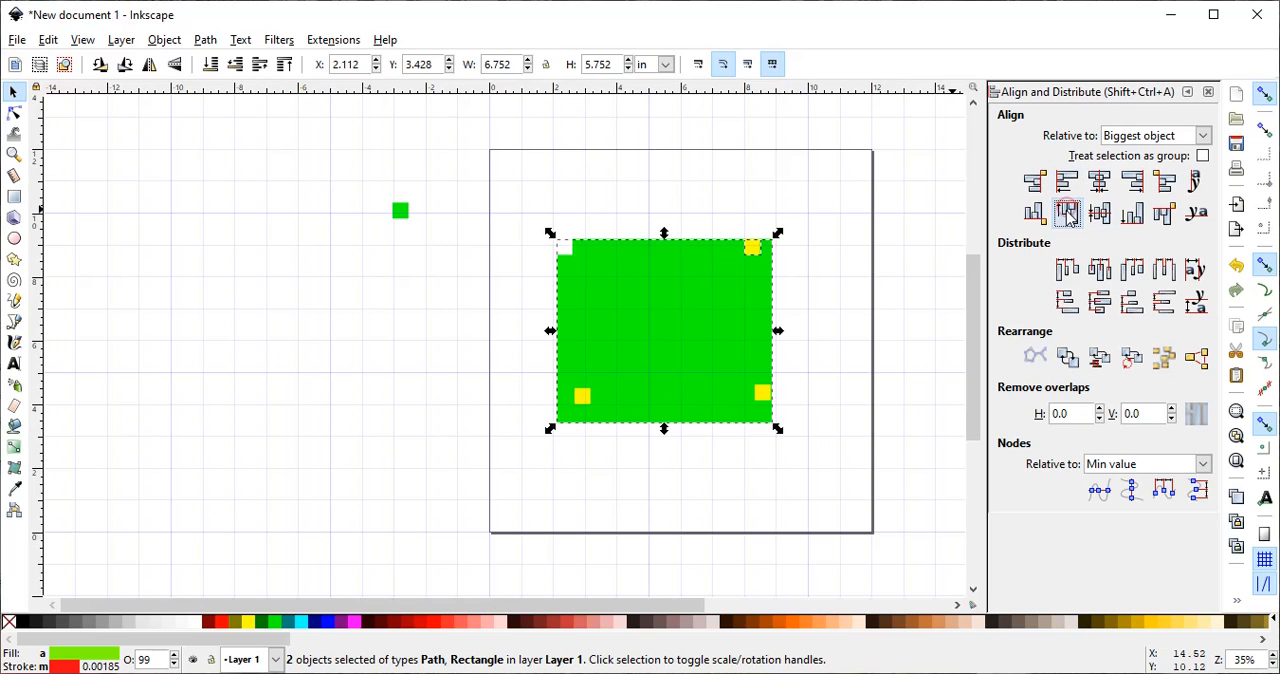
{"action": "left_click", "coordinate": [1134, 182]}
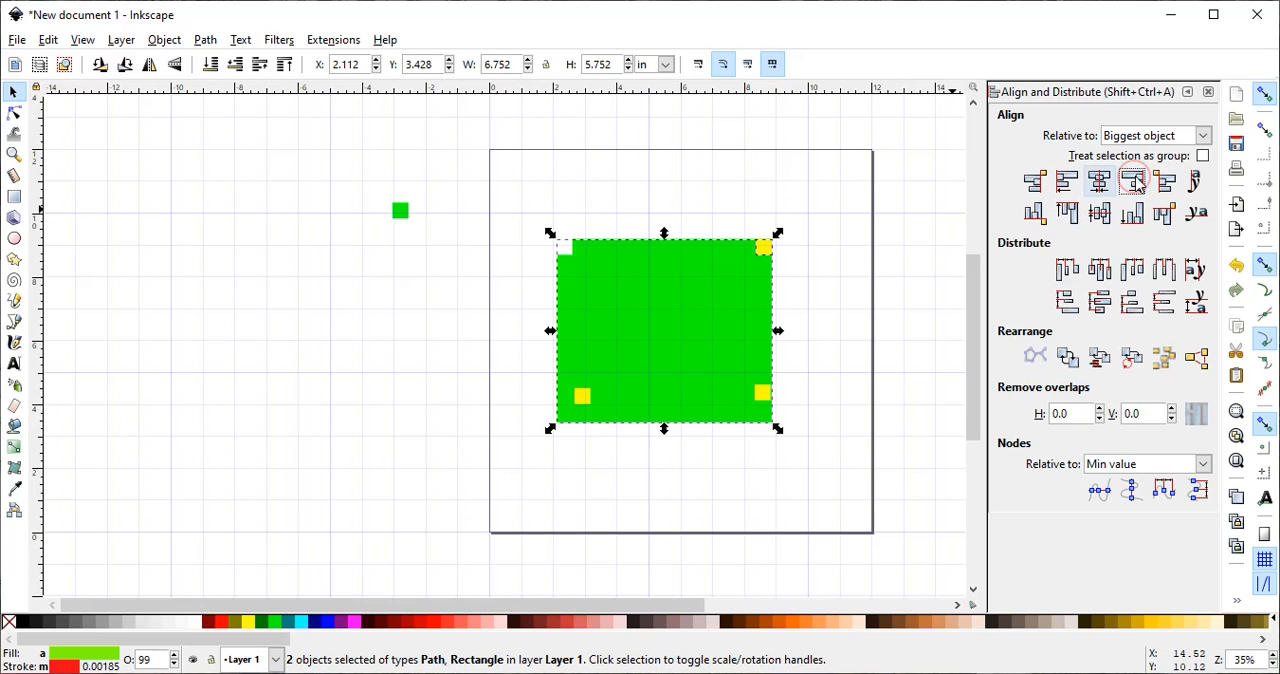
- Cut the top-right yellow square's outline out of the green shape with Division, and clear the selection
{"action": "left_click", "coordinate": [205, 41]}
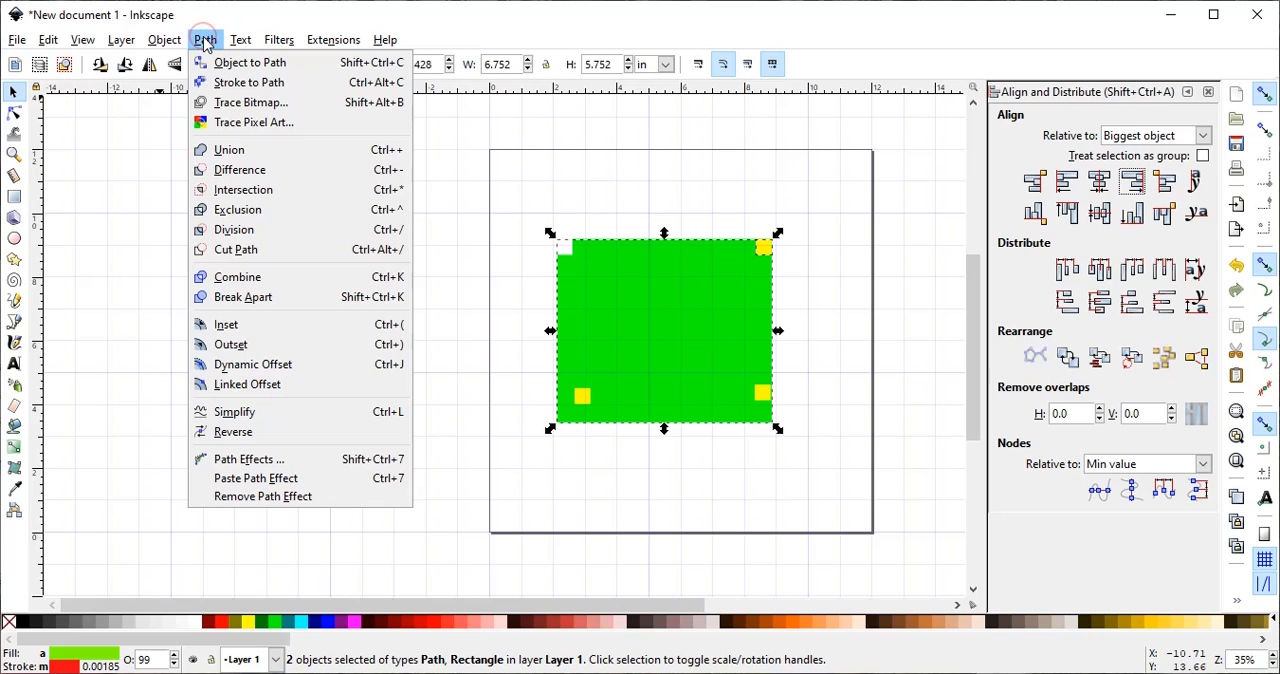
{"action": "left_click", "coordinate": [211, 229]}
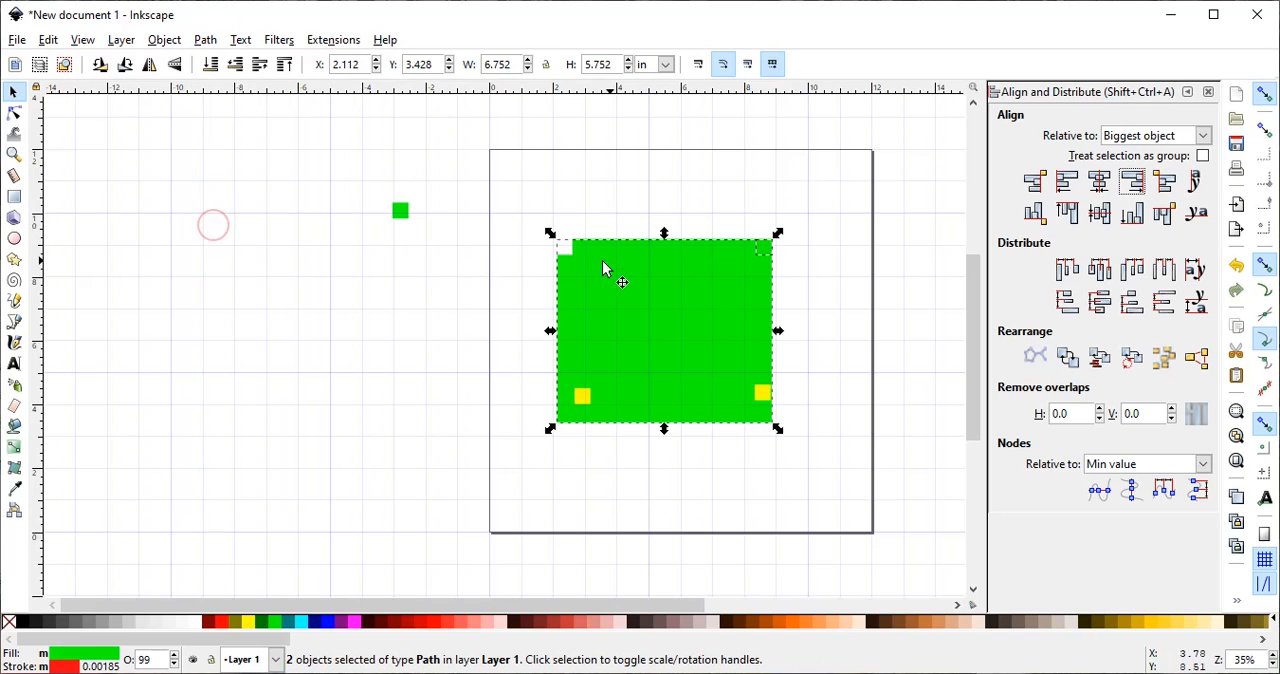
{"action": "left_click", "coordinate": [551, 487]}
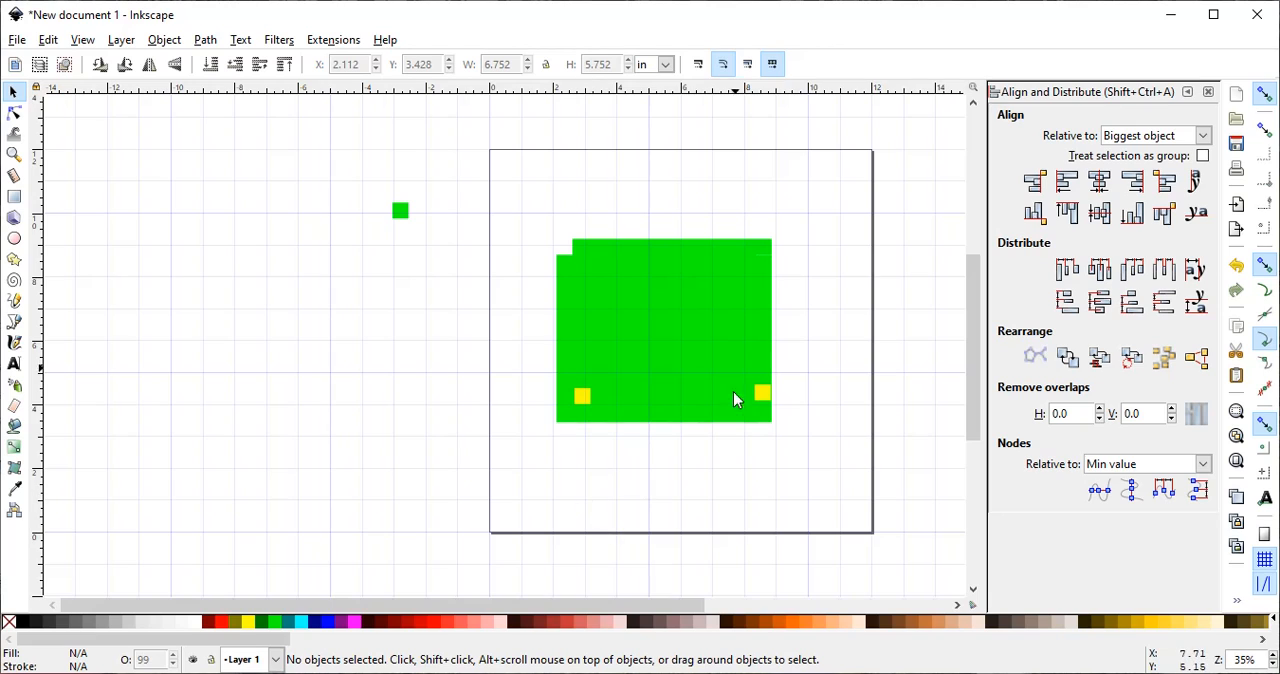
- Align the bottom-left yellow square with the bottom and left edges of the green shape, relative to the biggest object
{"action": "left_click", "coordinate": [581, 396]}
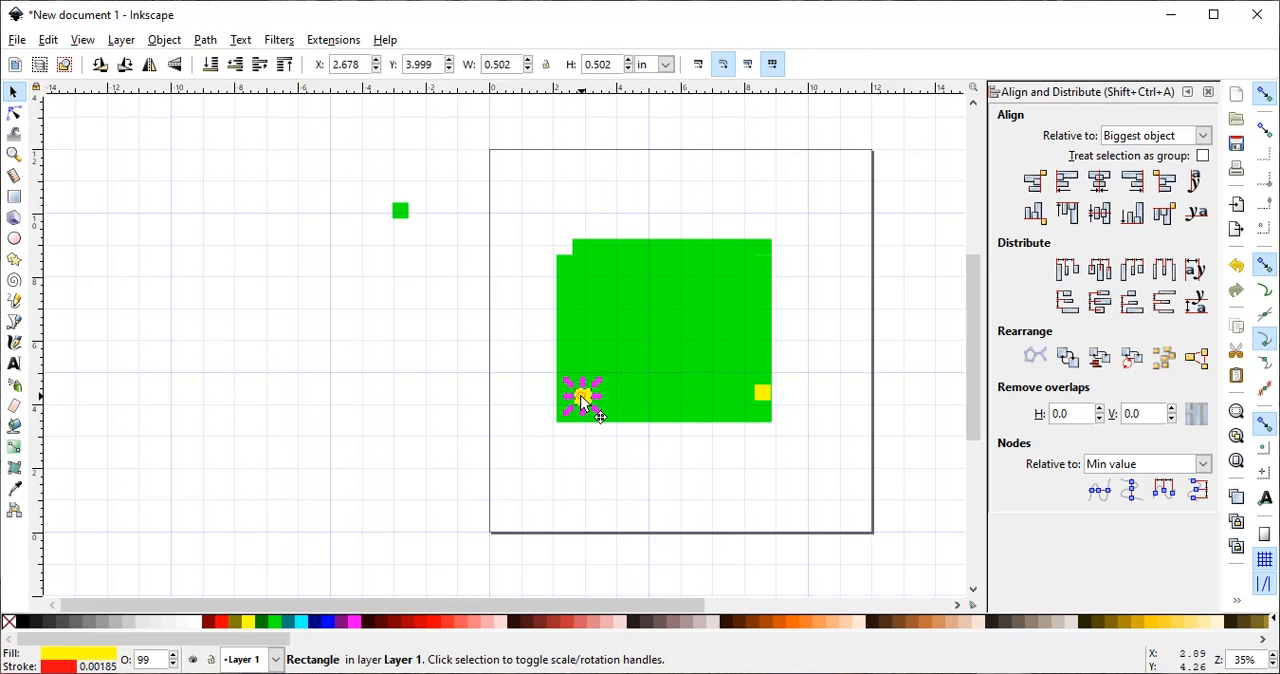
{"action": "left_click", "coordinate": [584, 397]}
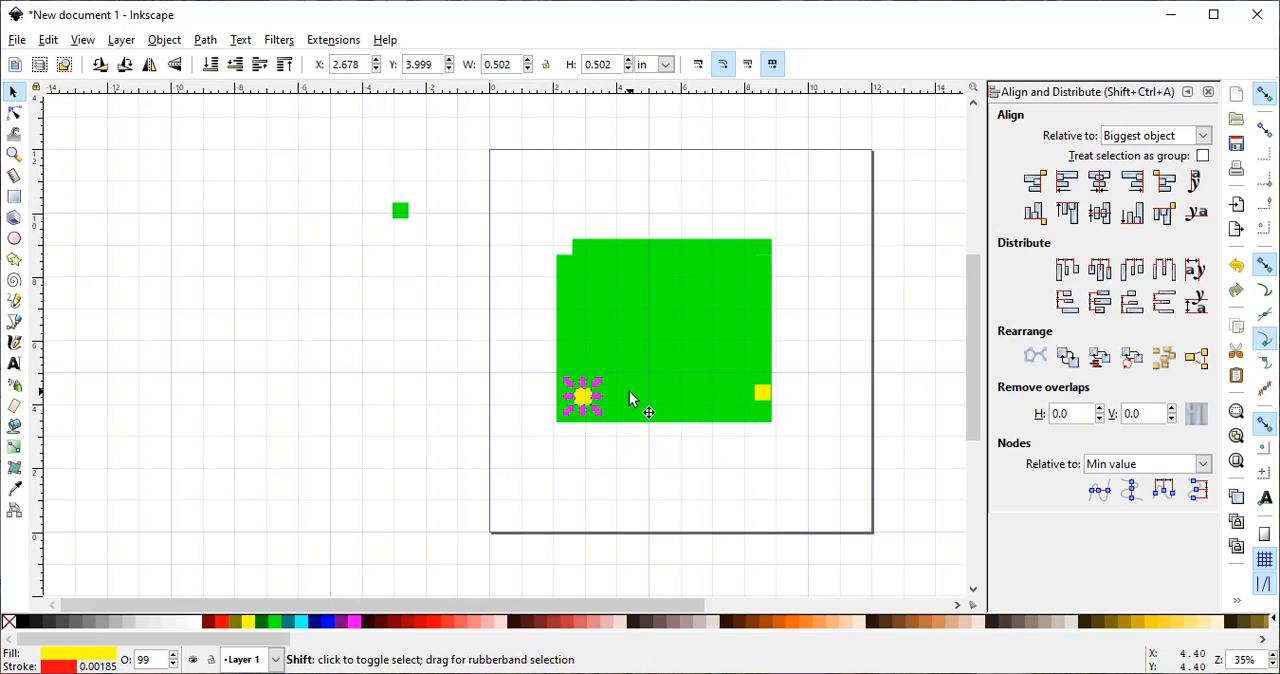
{"action": "left_click", "coordinate": [629, 391], "text": "shift"}
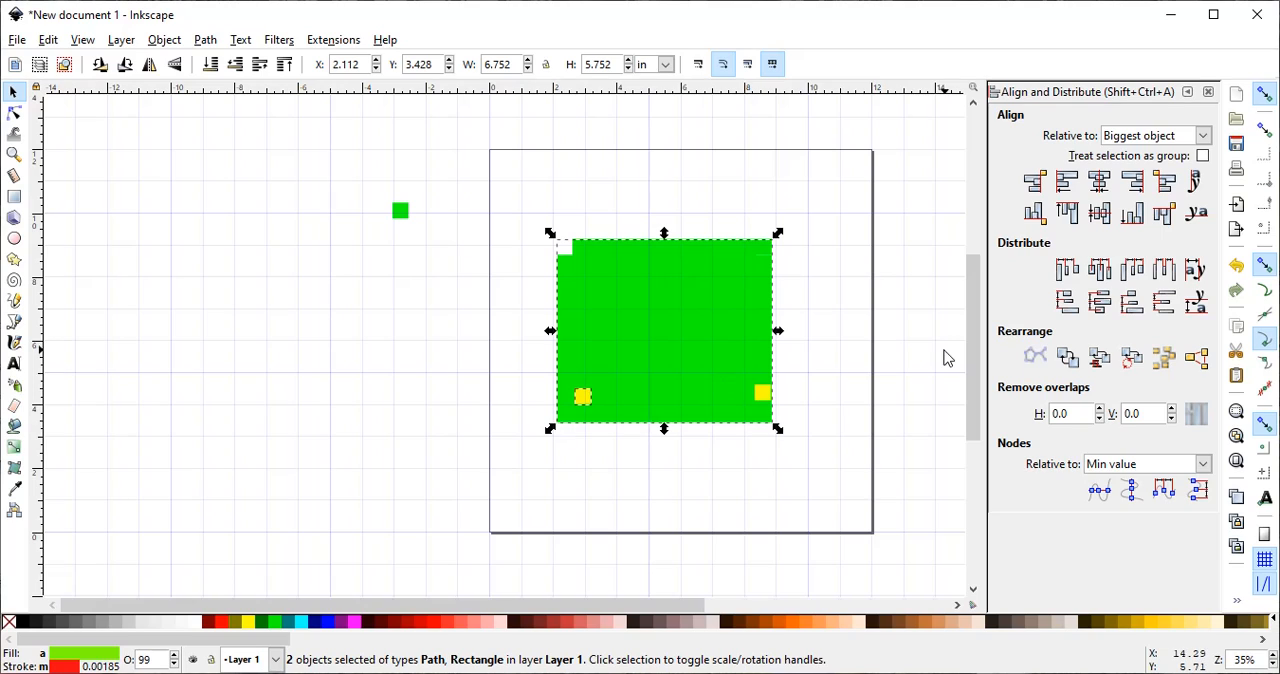
{"action": "left_click", "coordinate": [1133, 220]}
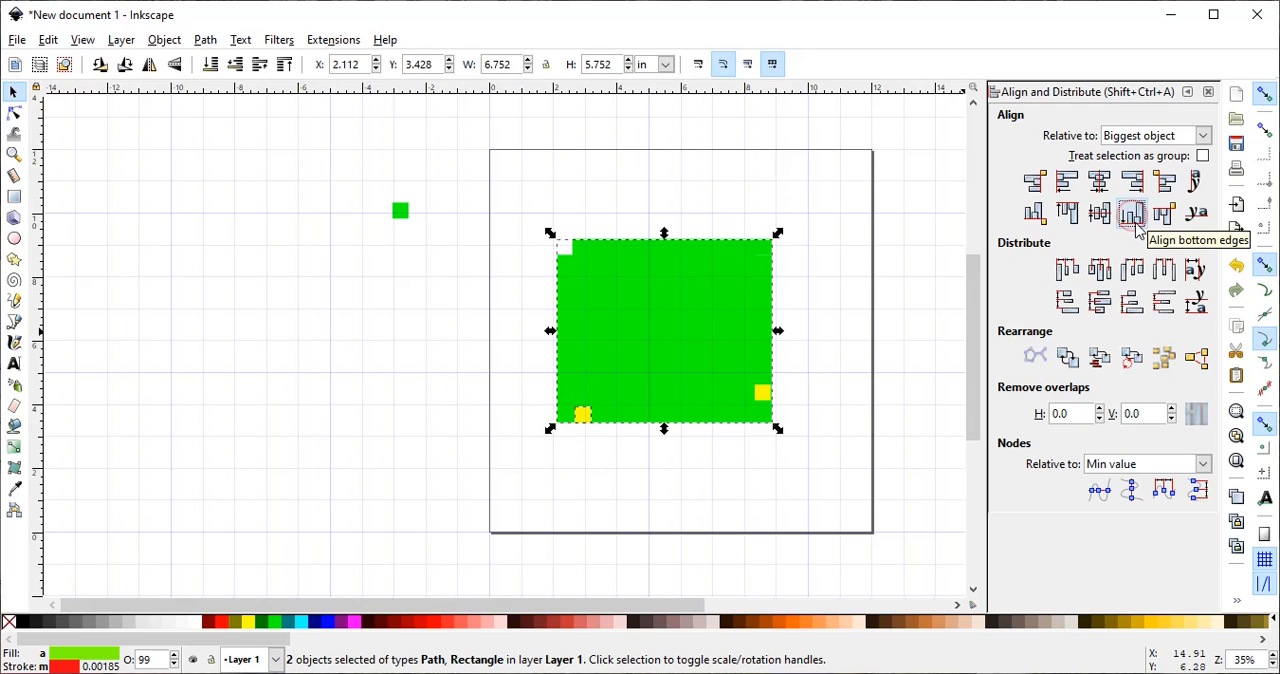
{"action": "left_click", "coordinate": [1067, 181]}
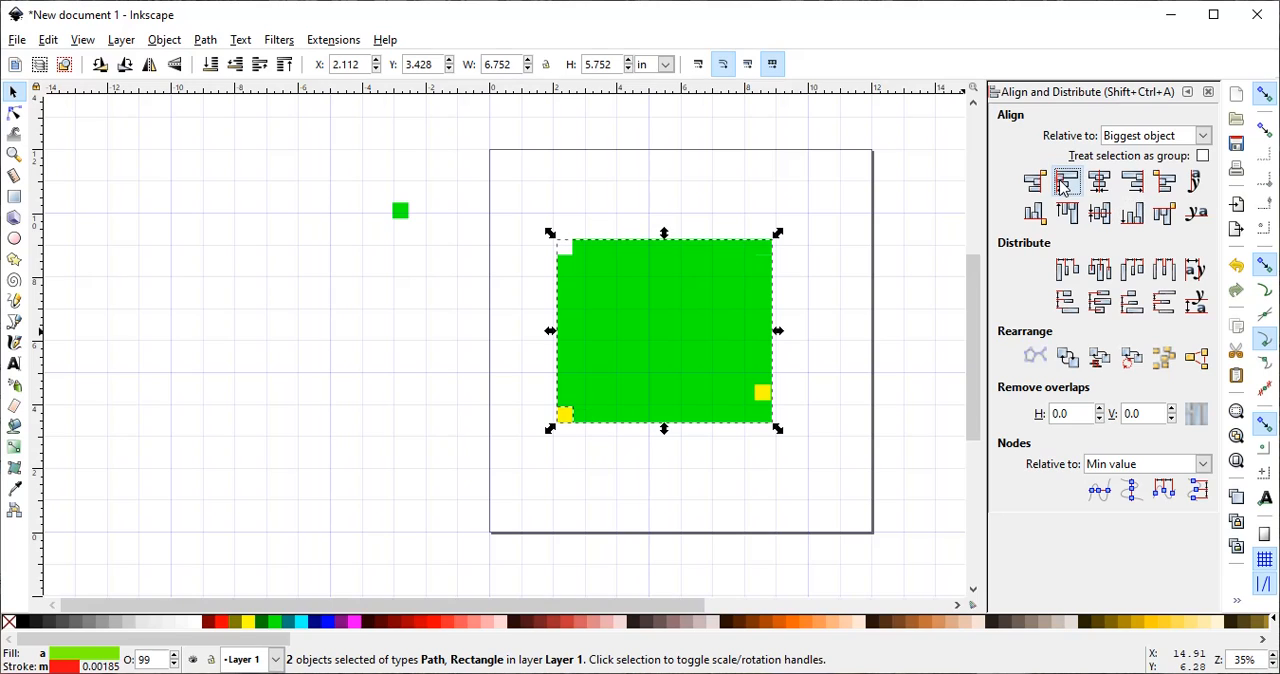
- Divide the green shape with the bottom-left yellow square using Division, and clear the selection
{"action": "left_click", "coordinate": [205, 40]}
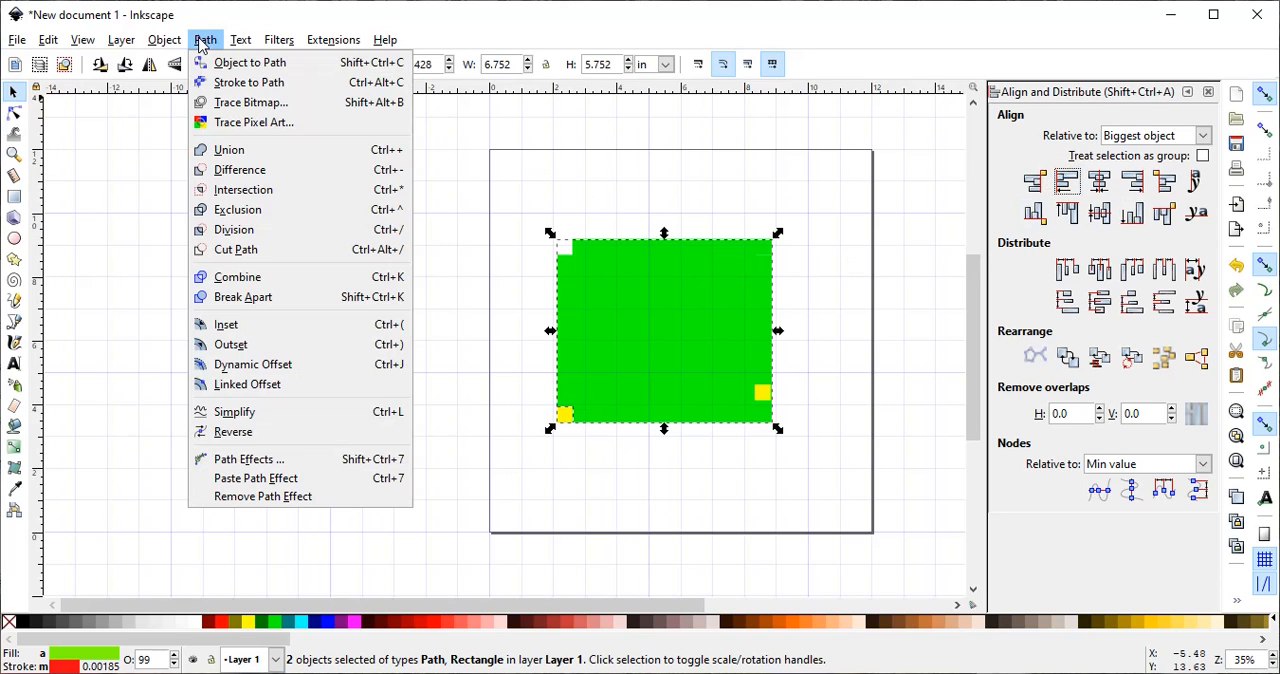
{"action": "left_click", "coordinate": [214, 229]}
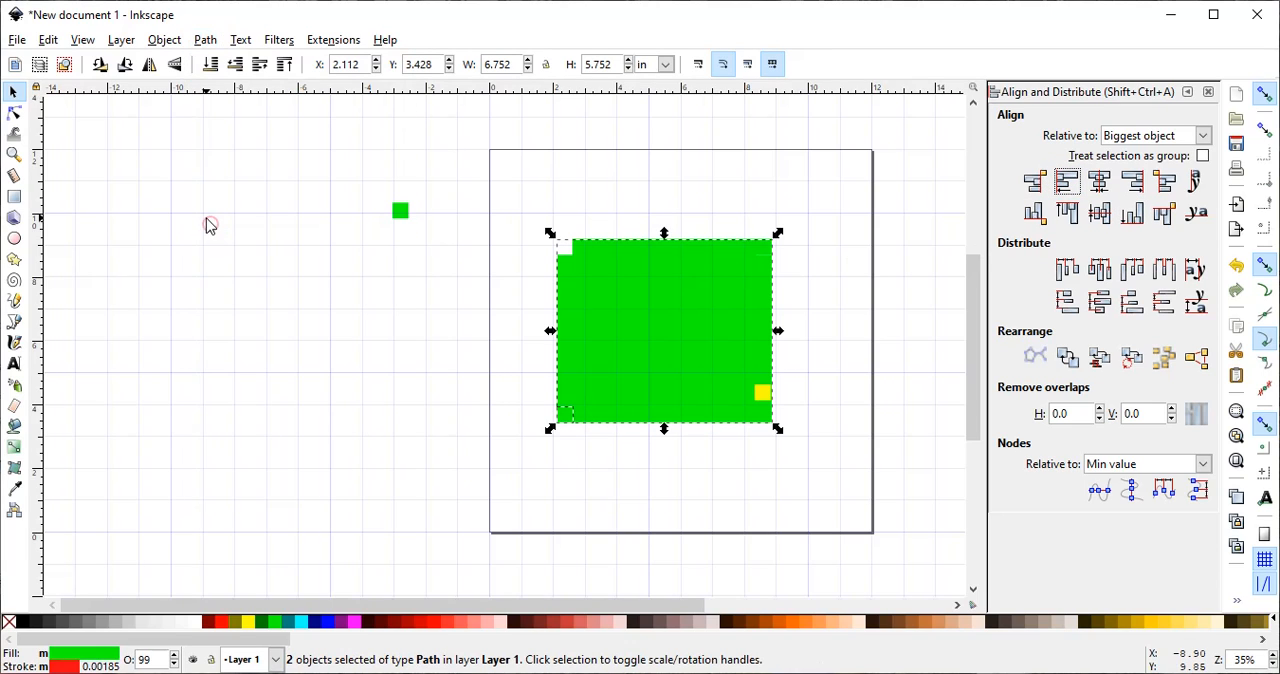
{"action": "left_click", "coordinate": [765, 481]}
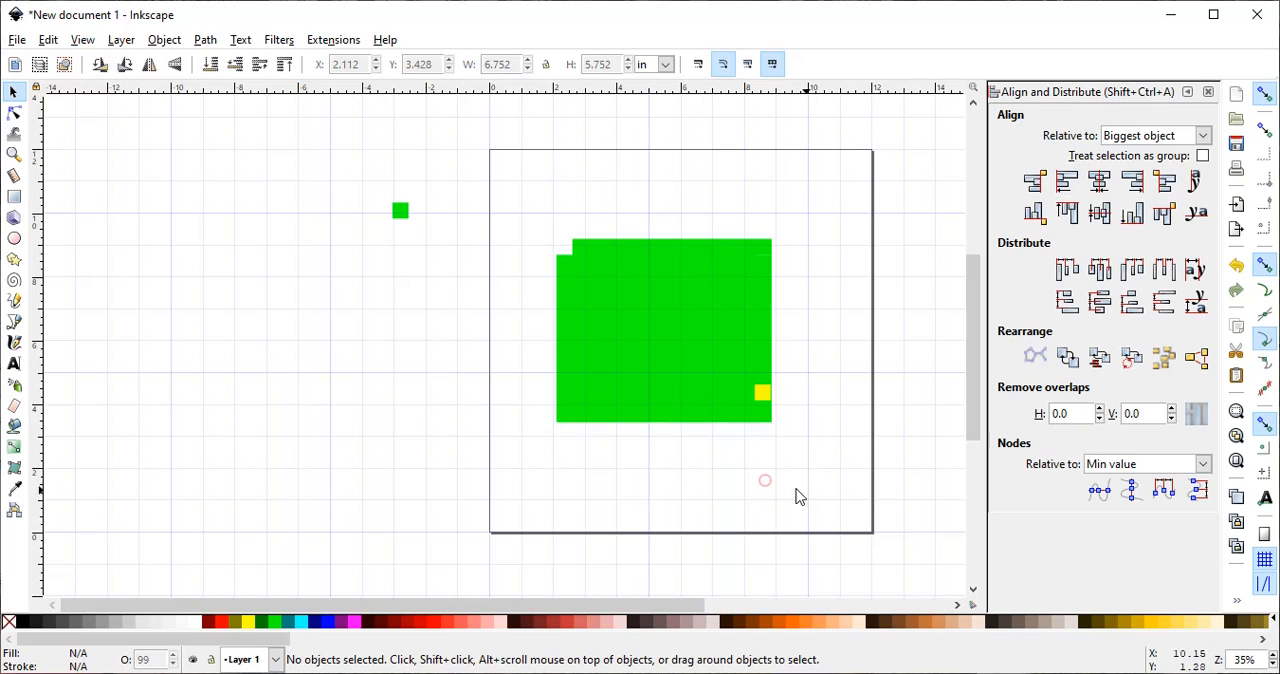
- Align the bottom-right yellow square with the right and bottom edges of the green shape
{"action": "left_click", "coordinate": [763, 393]}
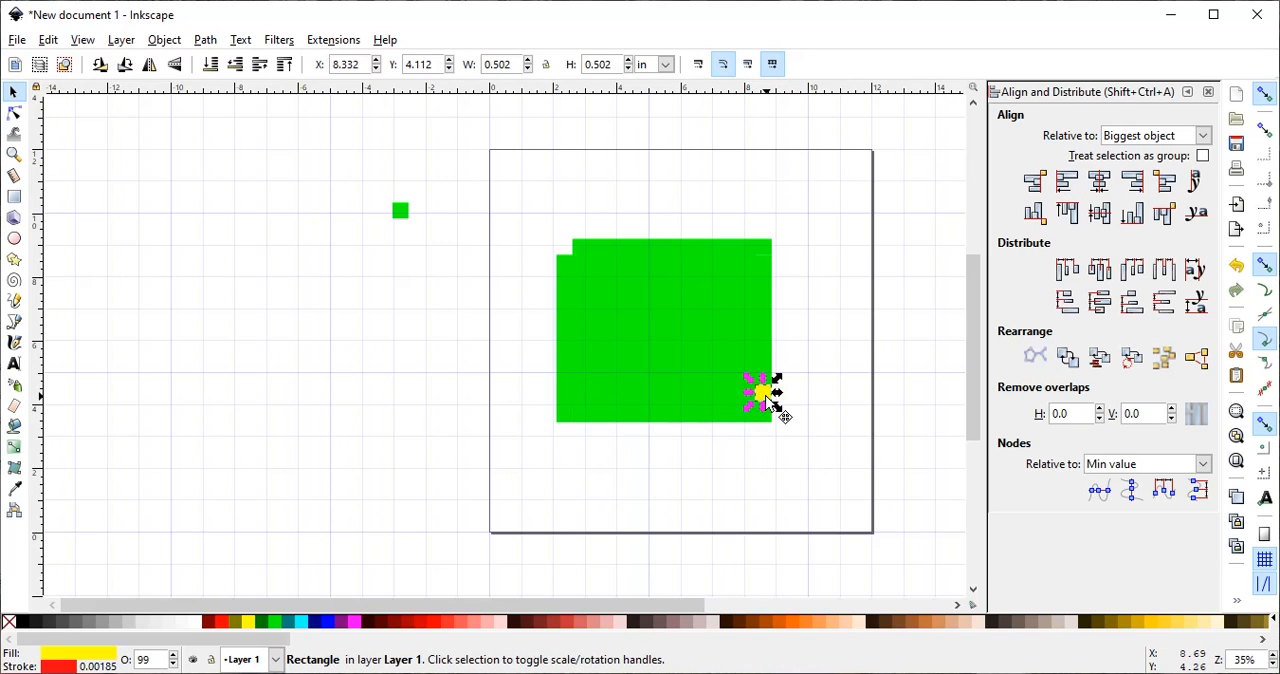
{"action": "left_click", "coordinate": [718, 394], "text": "shift"}
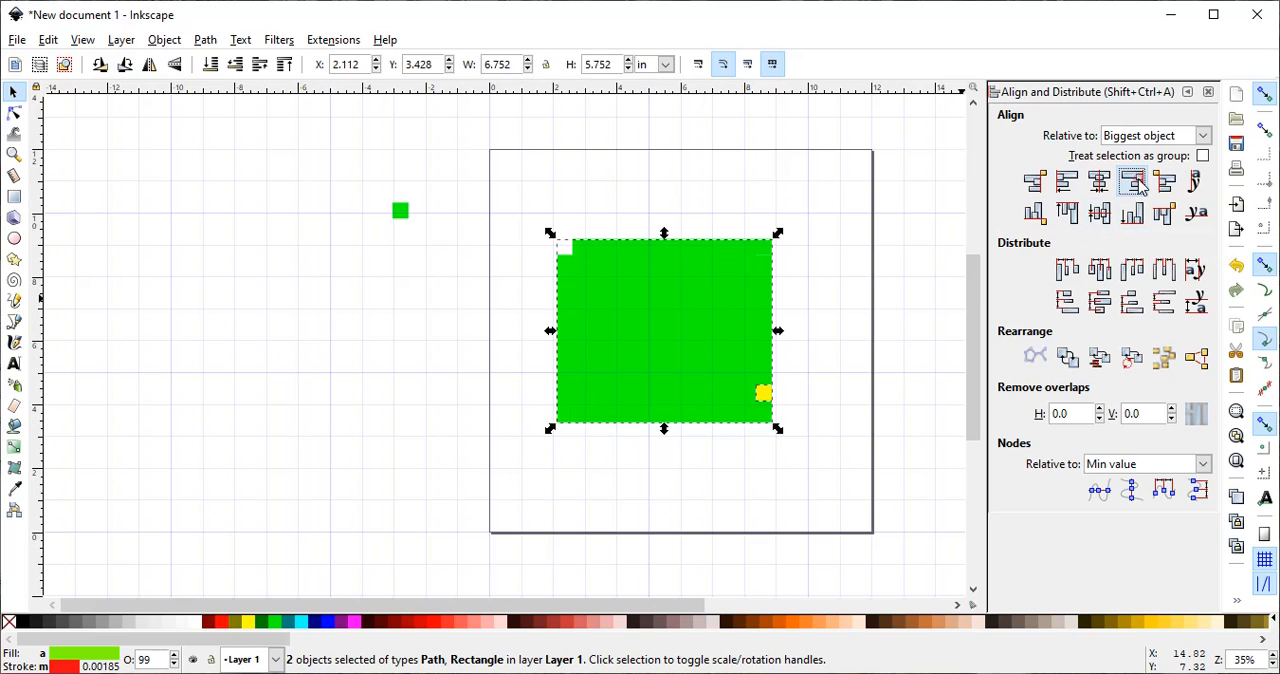
{"action": "left_click", "coordinate": [1131, 212]}
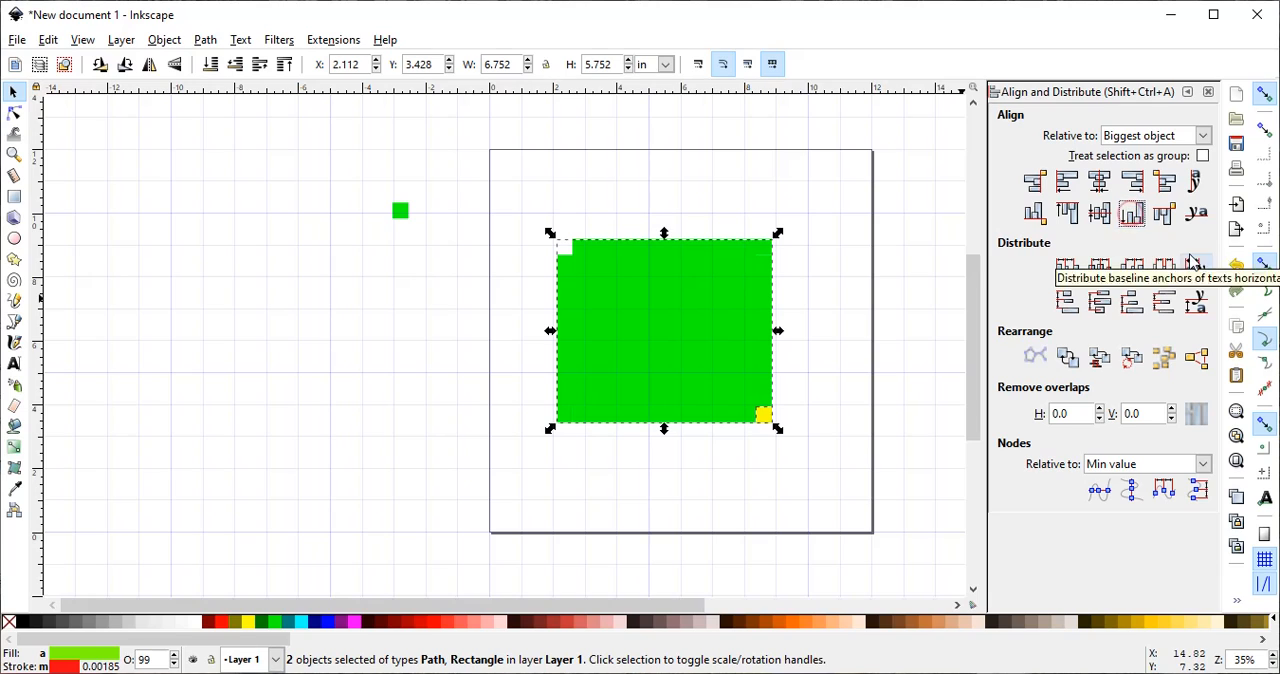
- Divide the green shape with the bottom-right yellow square, and move the notched shape away from the cut-off corner pieces
{"action": "left_click", "coordinate": [203, 41]}
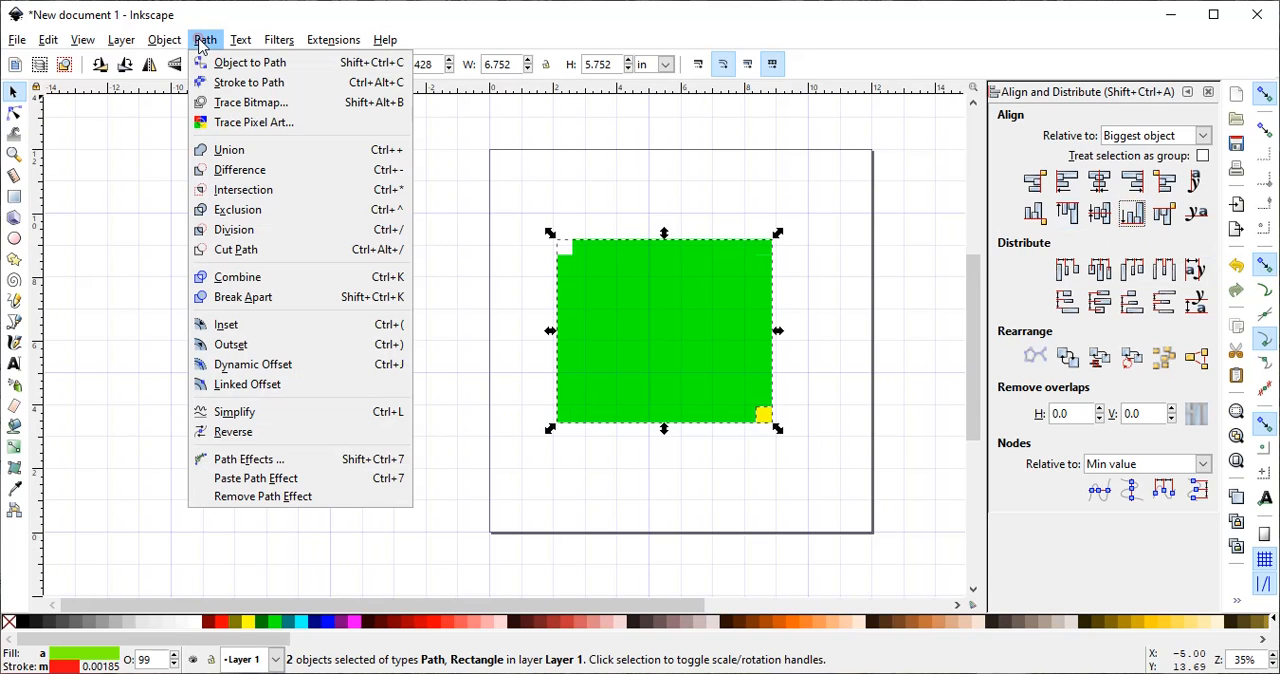
{"action": "left_click", "coordinate": [203, 41]}
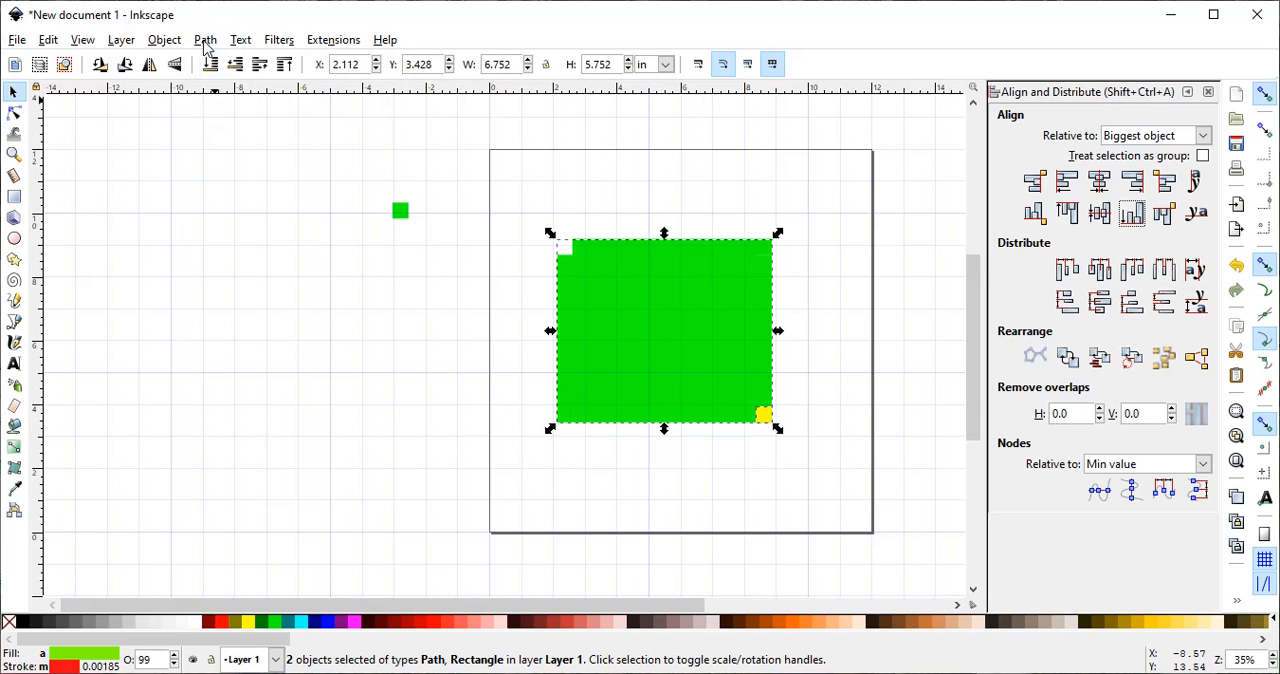
{"action": "left_click", "coordinate": [205, 41]}
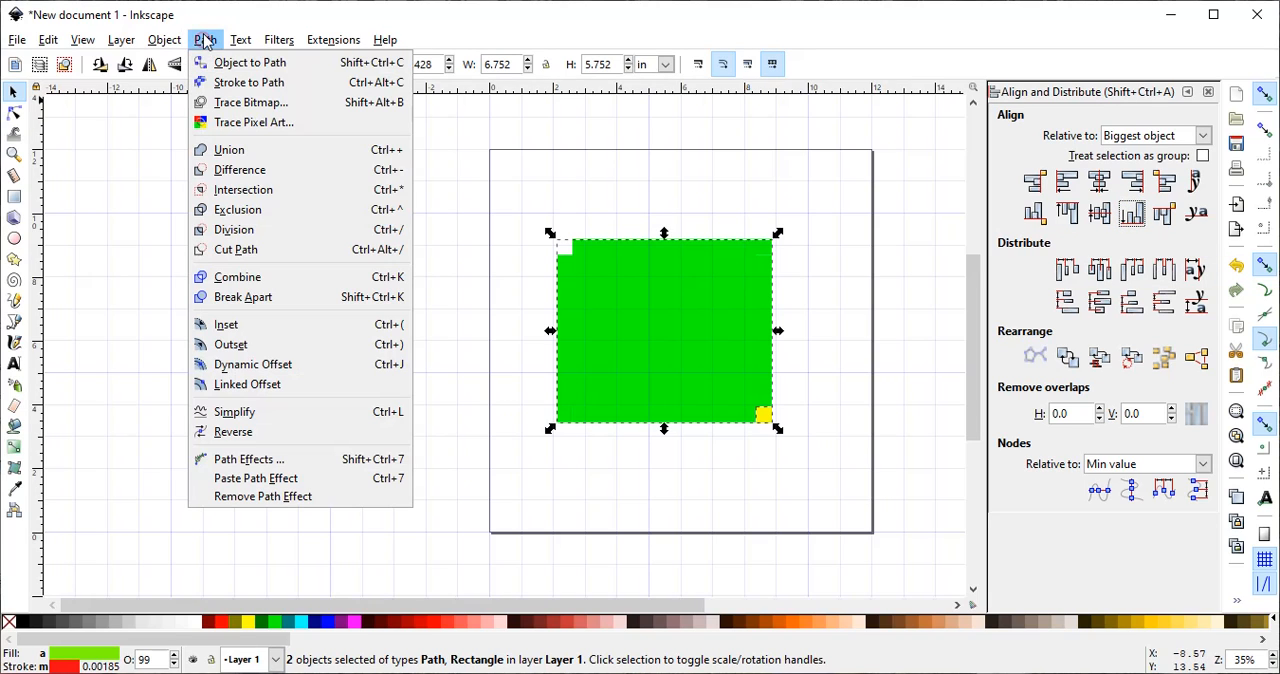
{"action": "left_click", "coordinate": [220, 230]}
{"action": "left_click_drag", "start_coordinate": [668, 308], "coordinate": [786, 398]}
{"action": "left_click", "coordinate": [476, 329]}
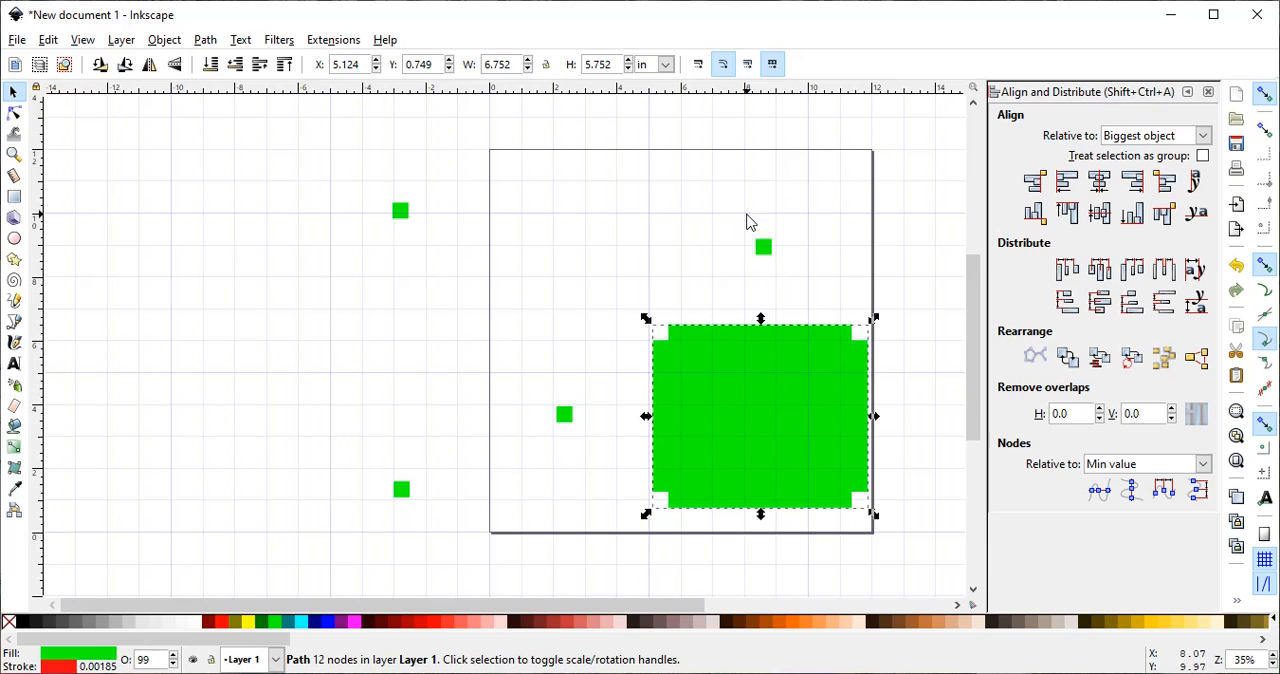
- Gather the cut-off corner squares off the page and delete them, and move the notched green shape toward the page's middle
{"action": "left_click", "coordinate": [763, 247]}
{"action": "left_click_drag", "start_coordinate": [763, 247], "coordinate": [392, 240]}
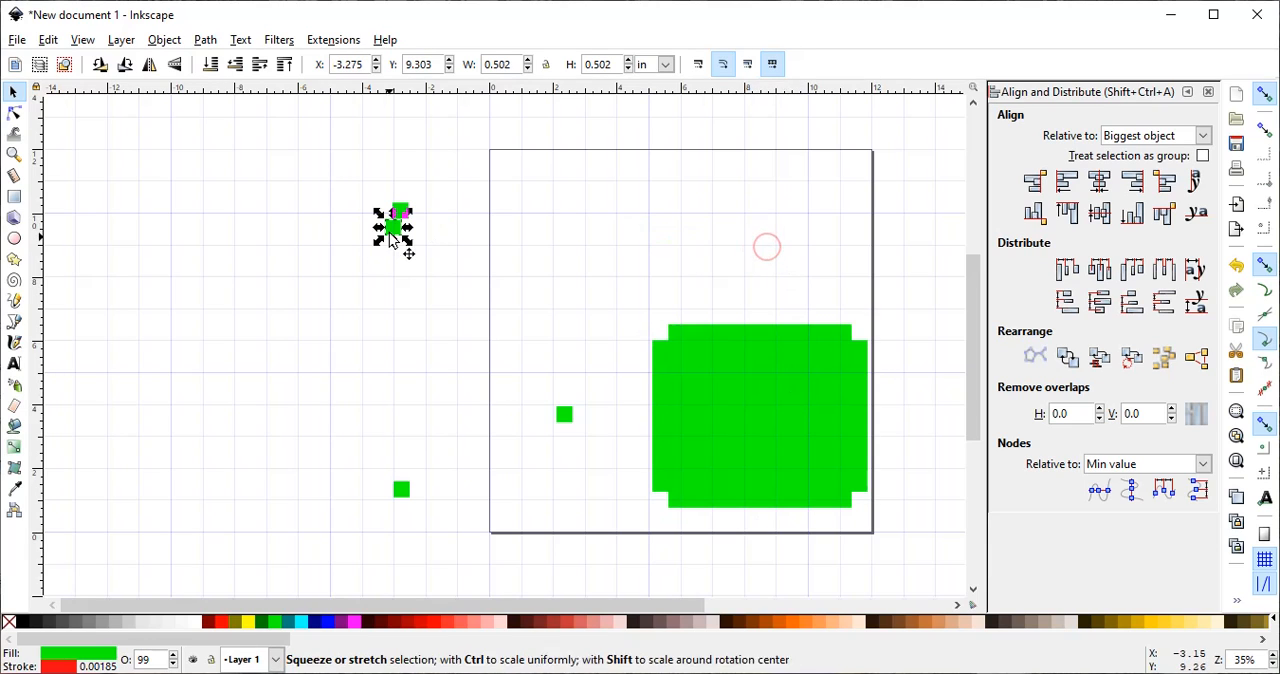
{"action": "left_click_drag", "start_coordinate": [564, 415], "coordinate": [391, 231]}
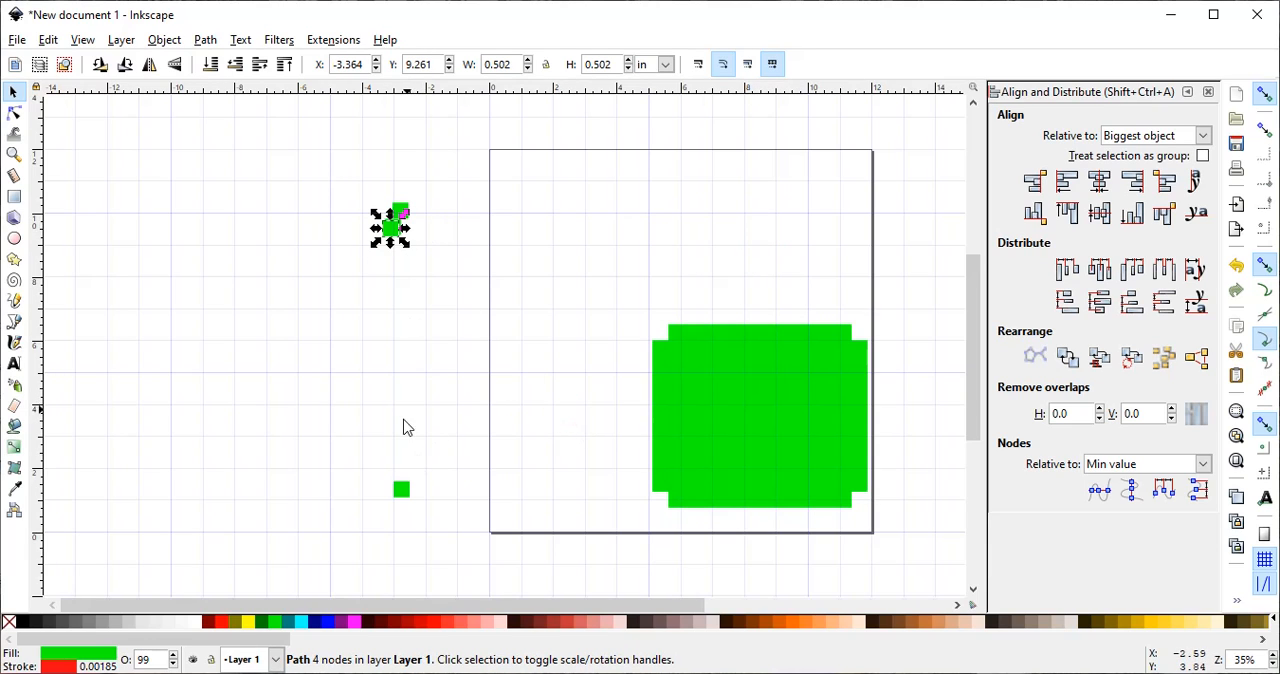
{"action": "left_click_drag", "start_coordinate": [401, 497], "coordinate": [395, 238]}
{"action": "left_click_drag", "start_coordinate": [367, 189], "coordinate": [448, 319]}
{"action": "key", "text": "Delete"}
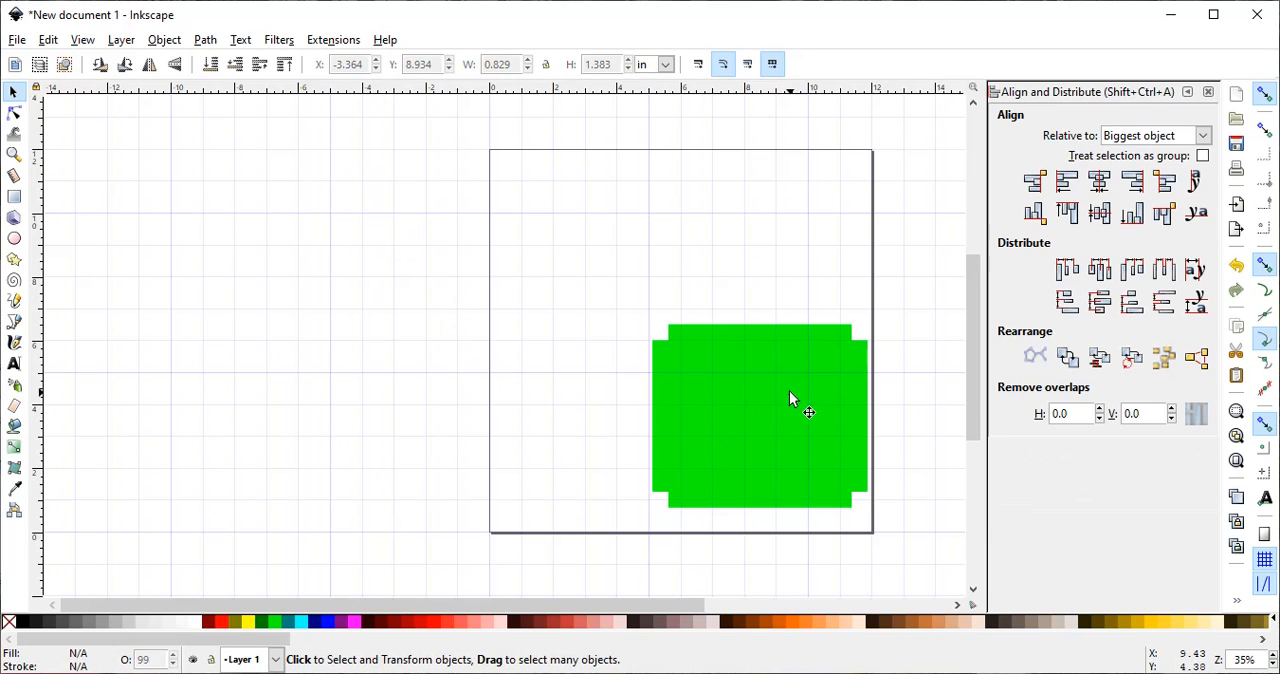
{"action": "left_click_drag", "start_coordinate": [744, 418], "coordinate": [677, 341]}
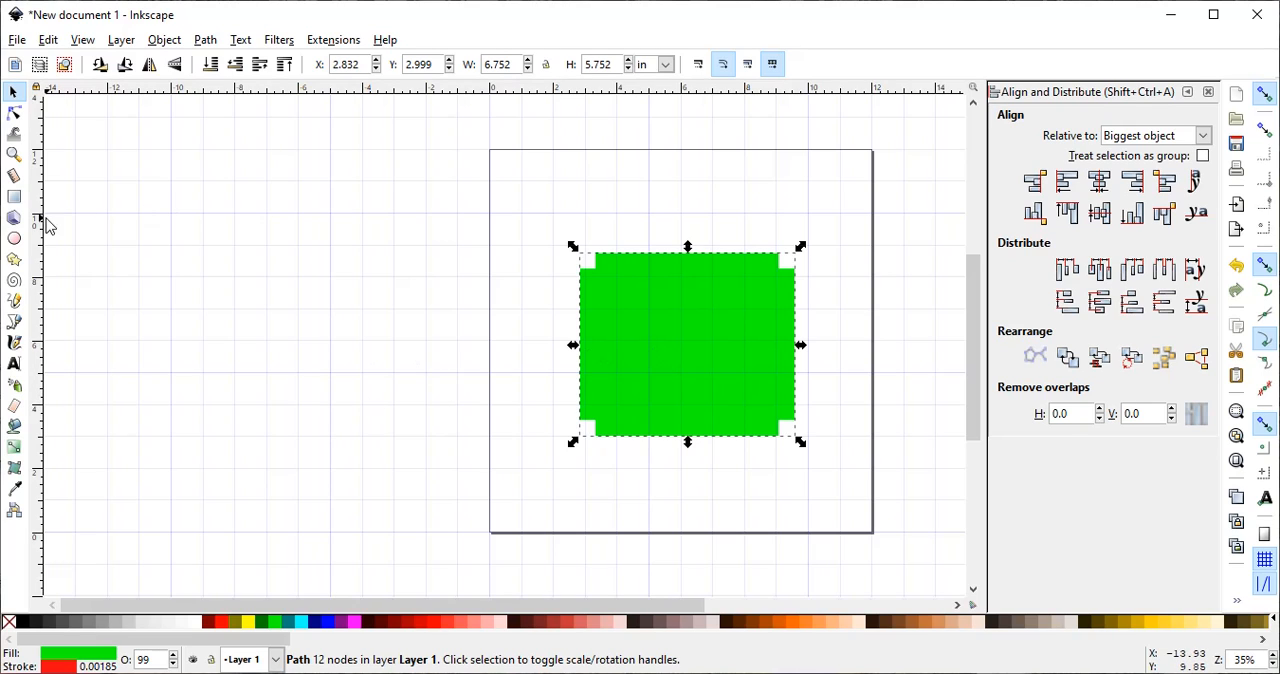
- Draw a yellow rectangle off the page beside the green shape and set its width and height to 3 in
{"action": "left_click", "coordinate": [14, 199]}
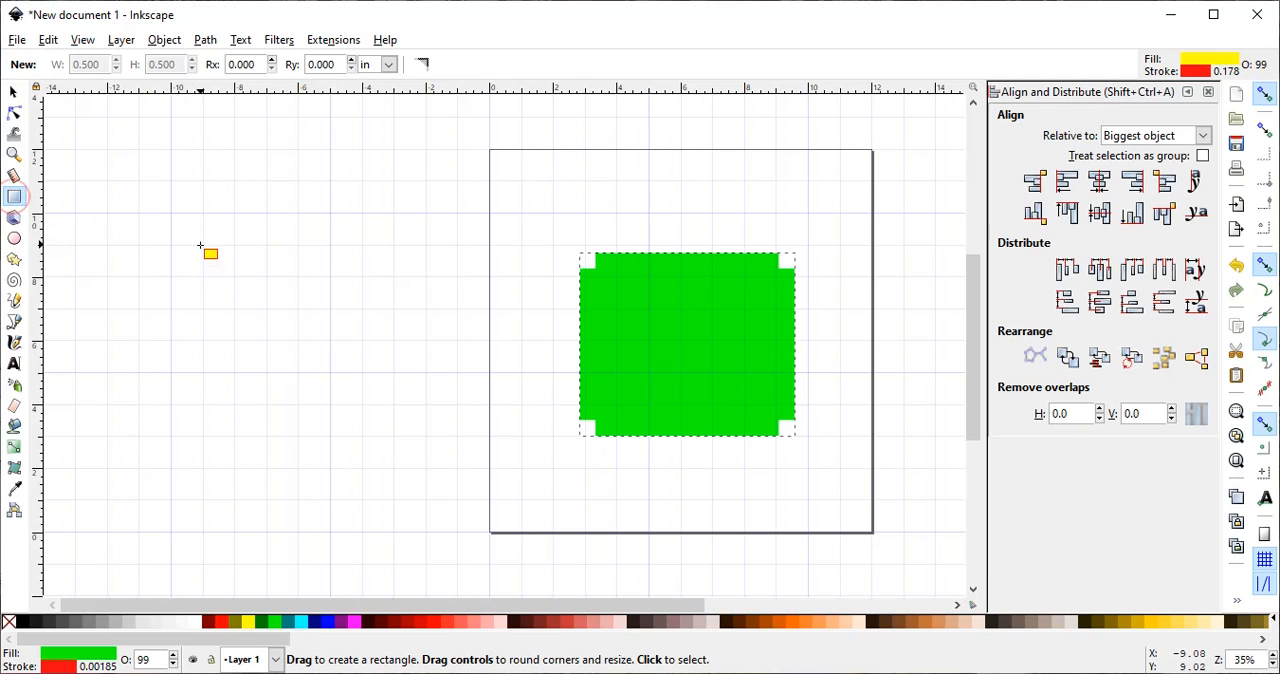
{"action": "left_click_drag", "start_coordinate": [193, 235], "coordinate": [262, 300]}
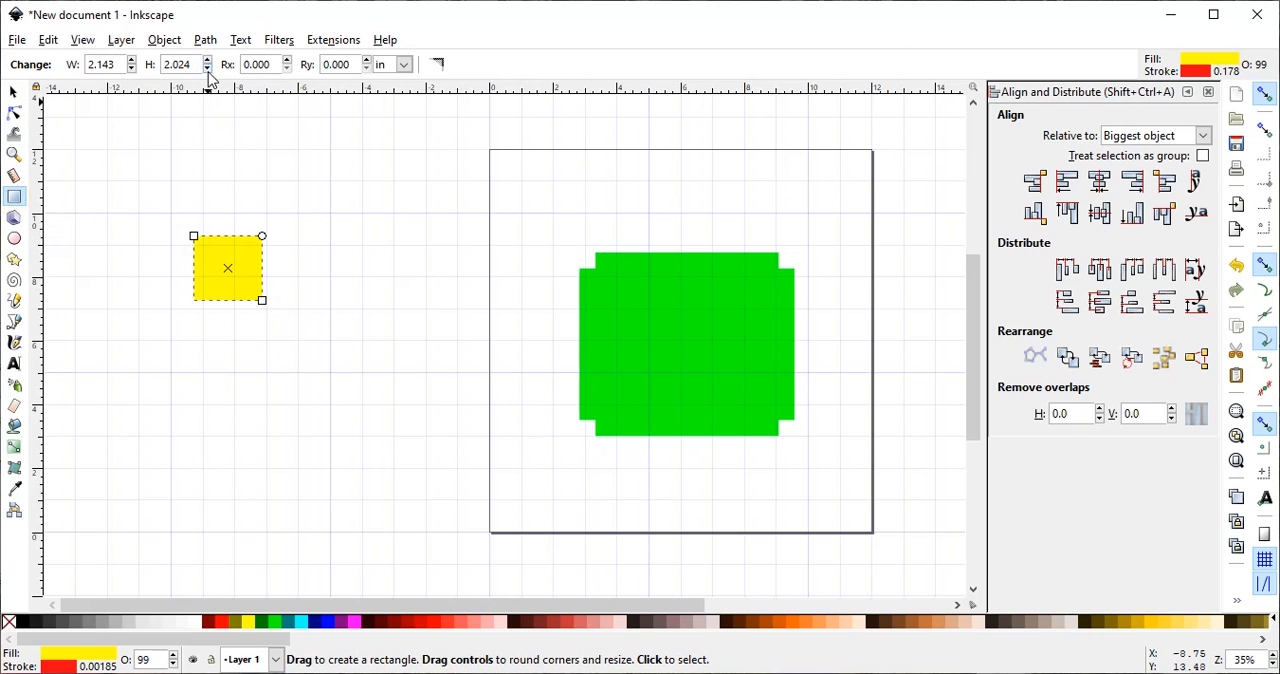
{"action": "double_click", "coordinate": [116, 64]}
{"action": "type", "text": "3"}
{"action": "double_click", "coordinate": [185, 64]}
{"action": "type", "text": "3"}
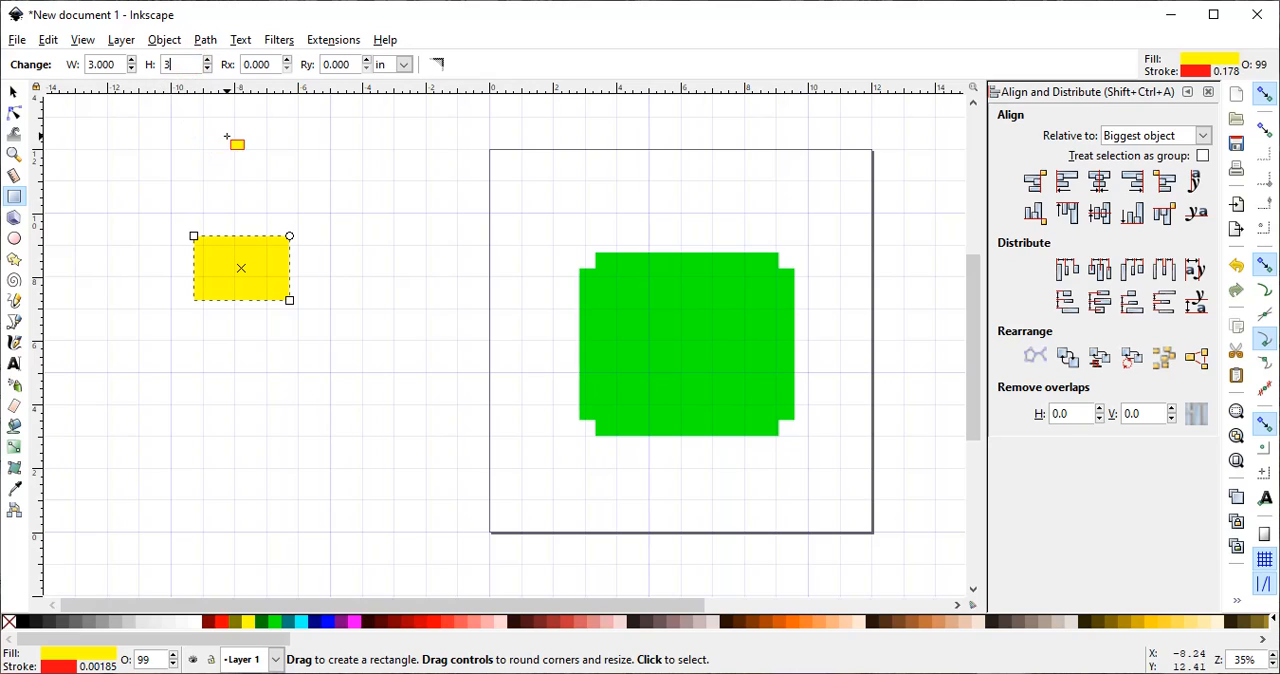
{"action": "key", "text": "Return"}
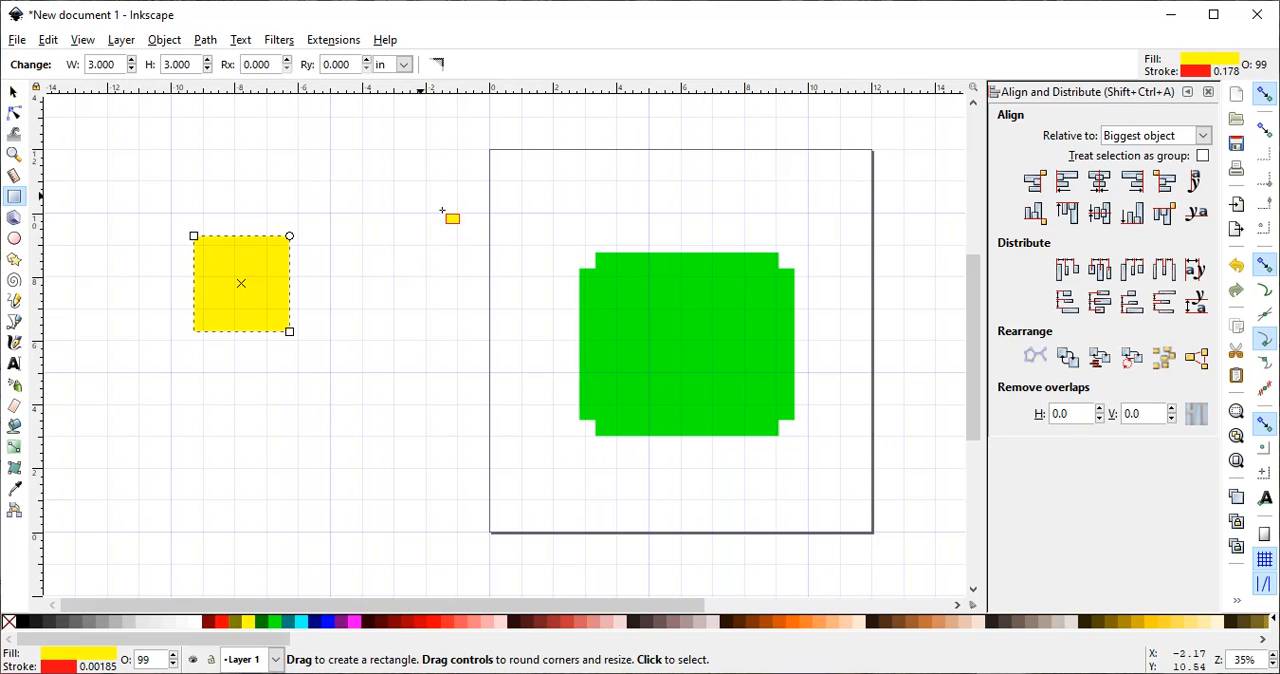
- Rotate the 3 in yellow square by 45° with Transform and move the resulting diamond slightly closer to the page
{"action": "left_click", "coordinate": [13, 91]}
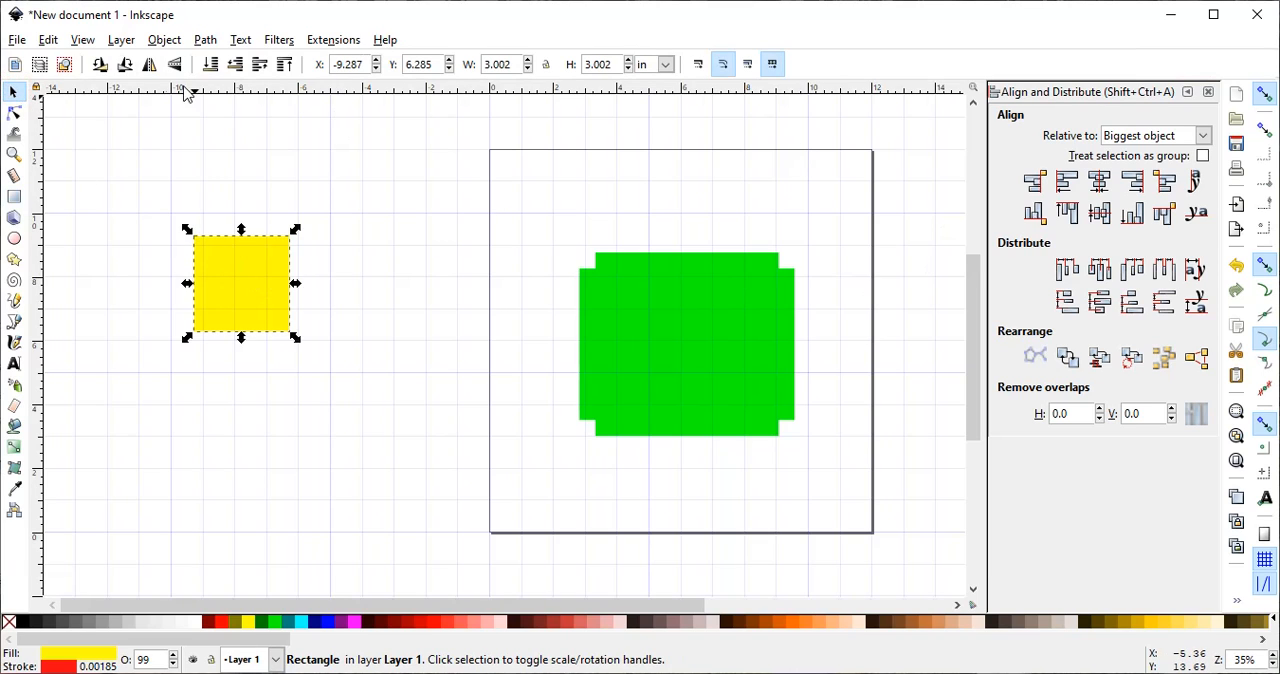
{"action": "left_click", "coordinate": [165, 40]}
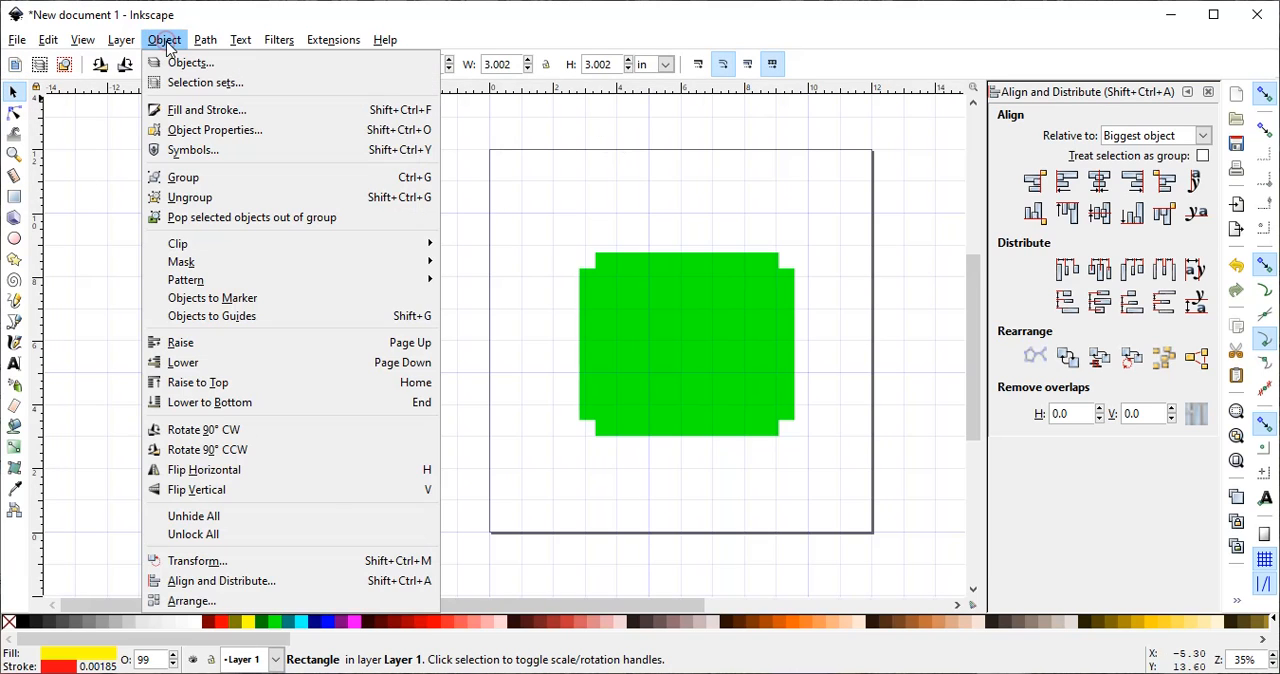
{"action": "left_click", "coordinate": [183, 563]}
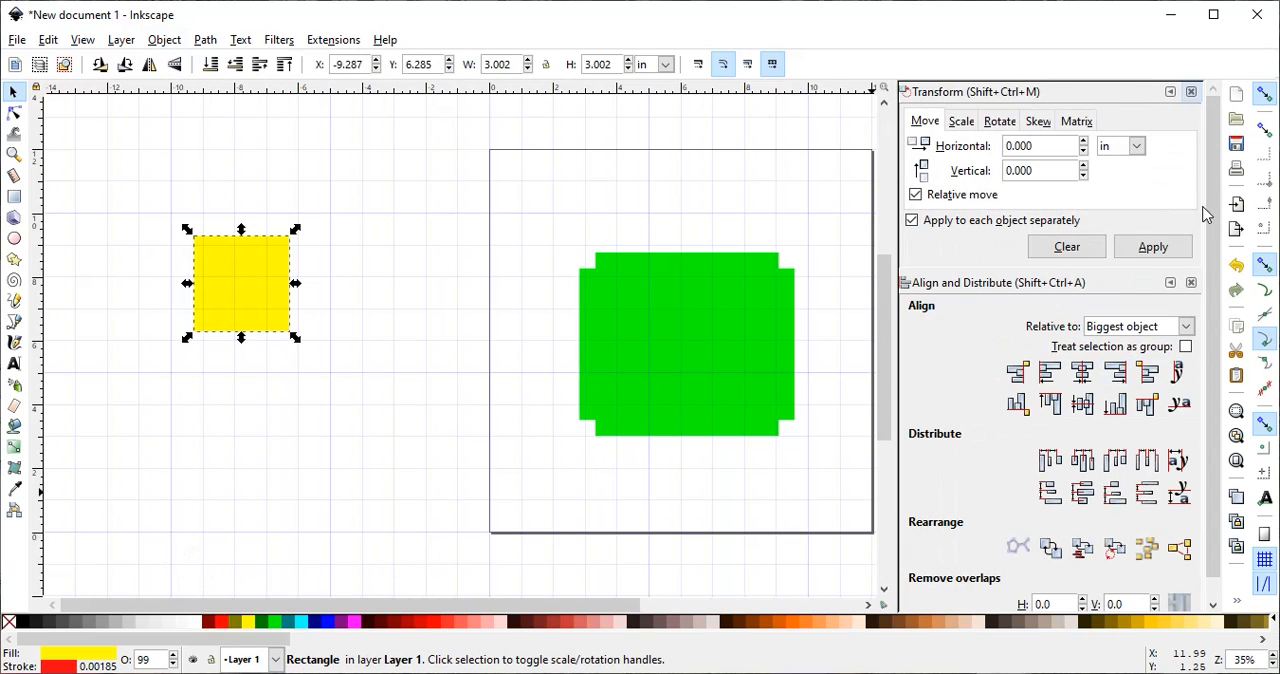
{"action": "left_click", "coordinate": [1001, 124]}
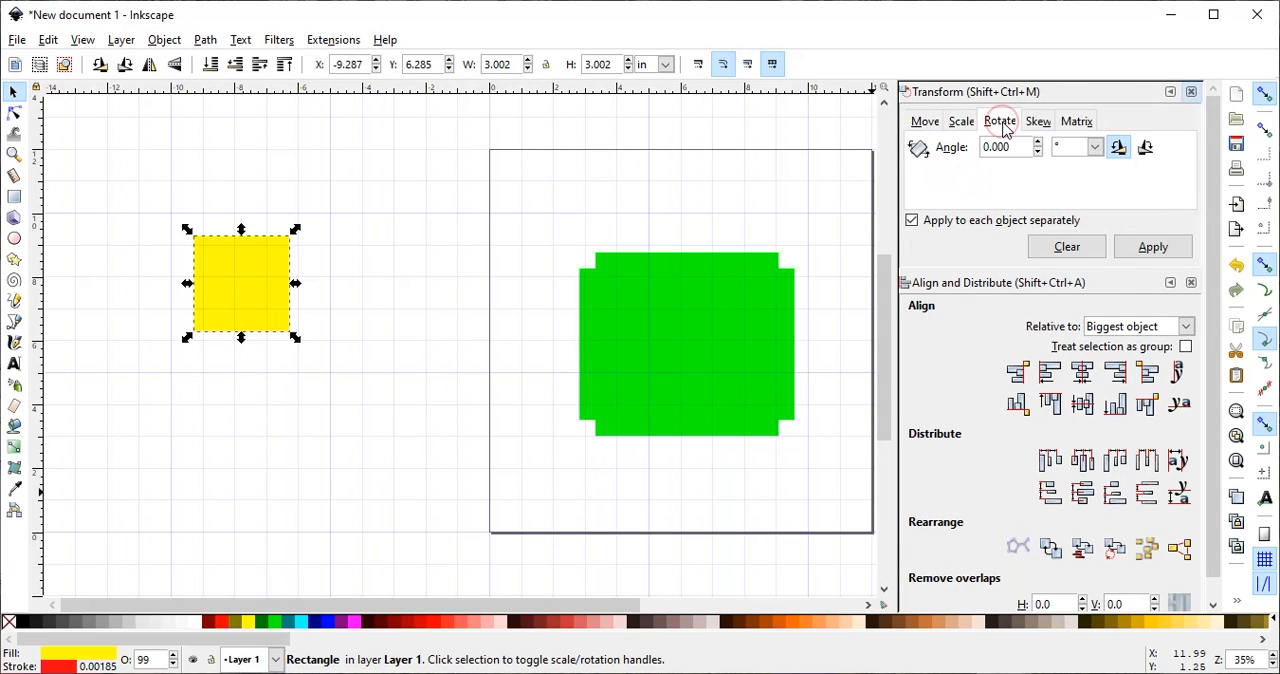
{"action": "left_click", "coordinate": [1011, 149]}
{"action": "left_click", "coordinate": [1153, 247]}
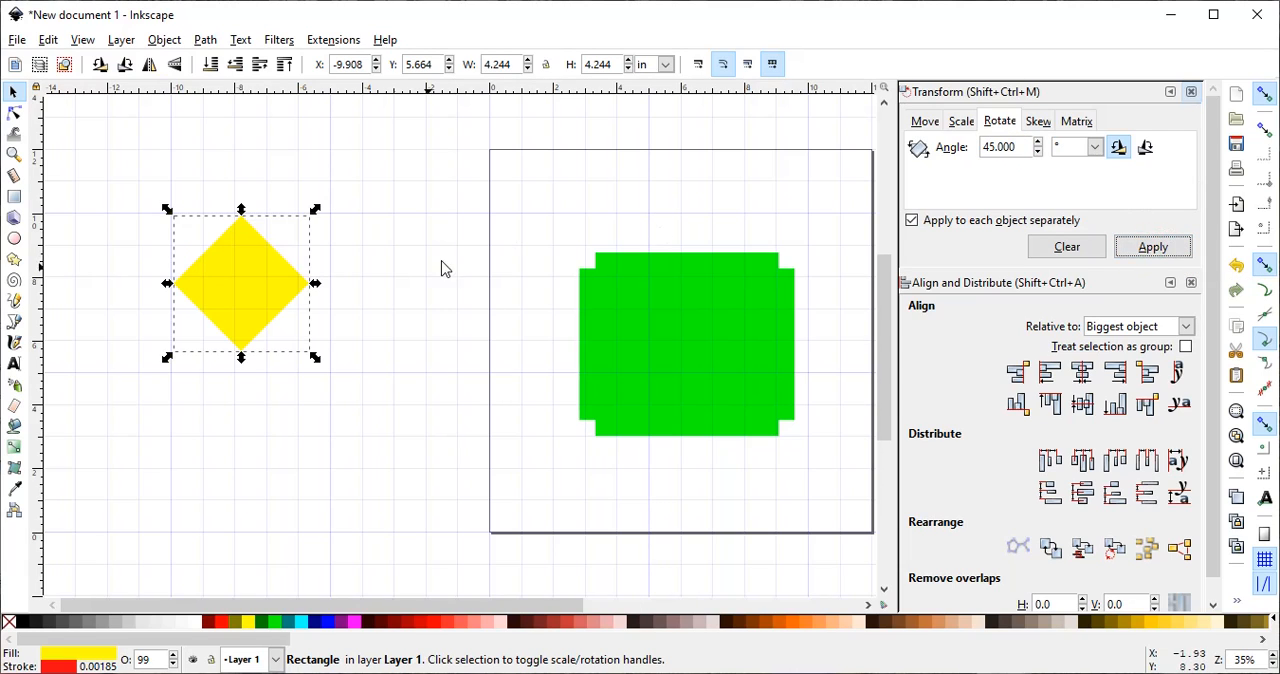
{"action": "left_click_drag", "start_coordinate": [242, 284], "coordinate": [312, 270]}
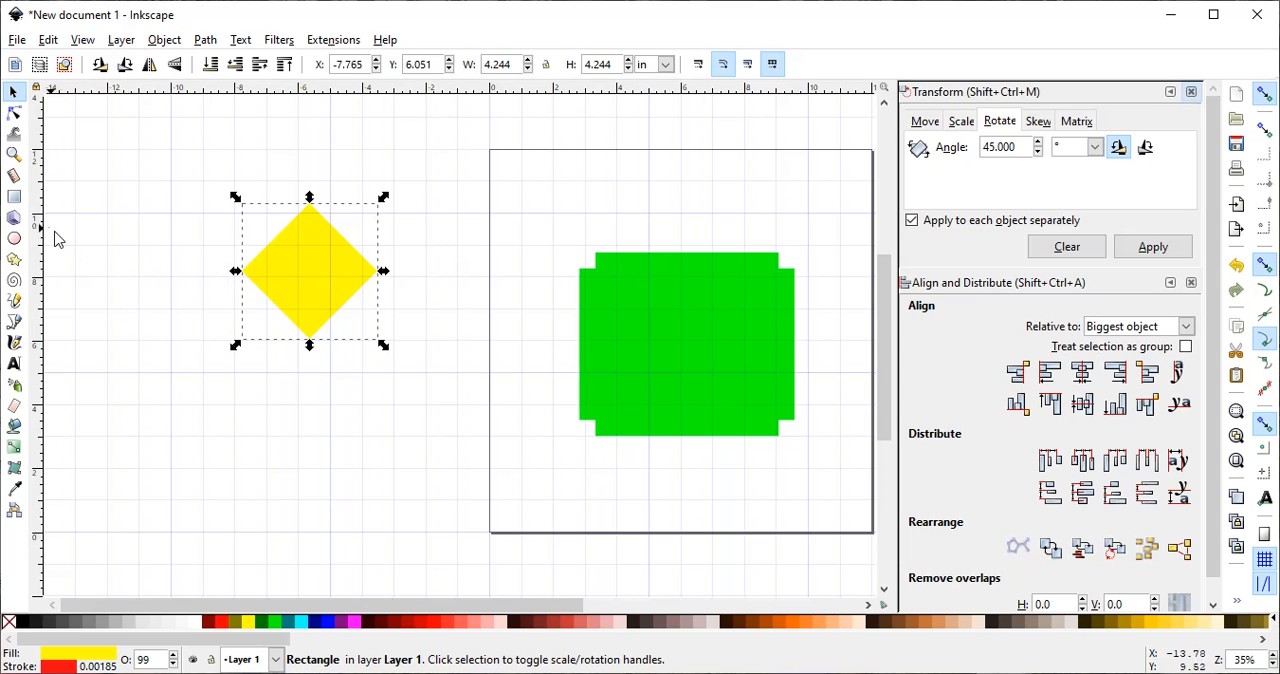
- Draw a rectangle about 10.4 by 5.1 in covering the lower half of the yellow diamond
{"action": "left_click", "coordinate": [14, 196]}
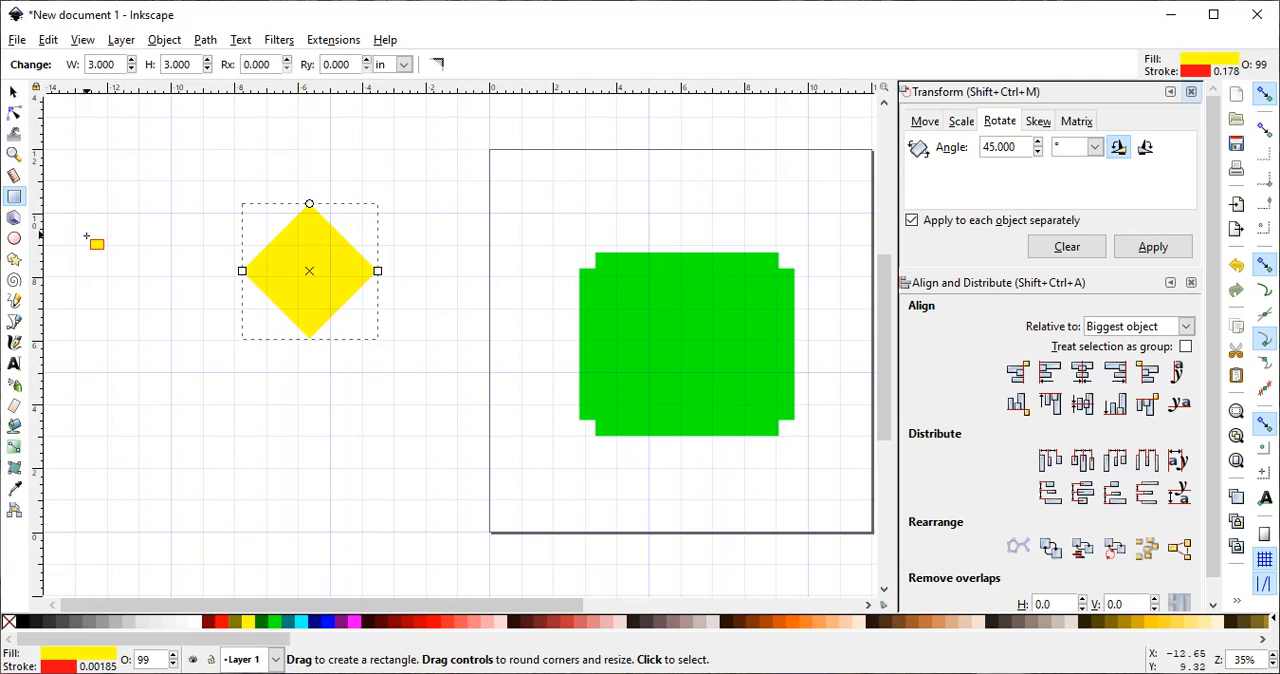
{"action": "left_click_drag", "start_coordinate": [143, 277], "coordinate": [476, 440]}
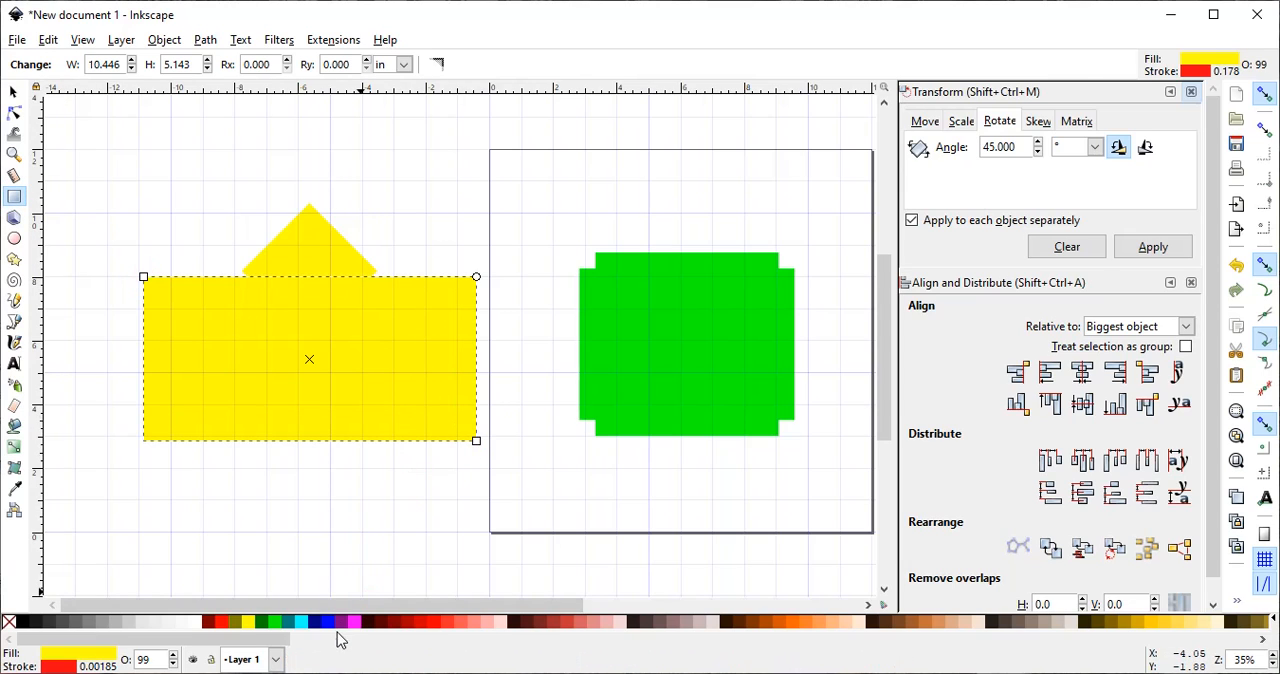
- Fill the covering rectangle with light red and move it up so its top edge nearly meets the yellow diamond's left corner
{"action": "left_click", "coordinate": [470, 622]}
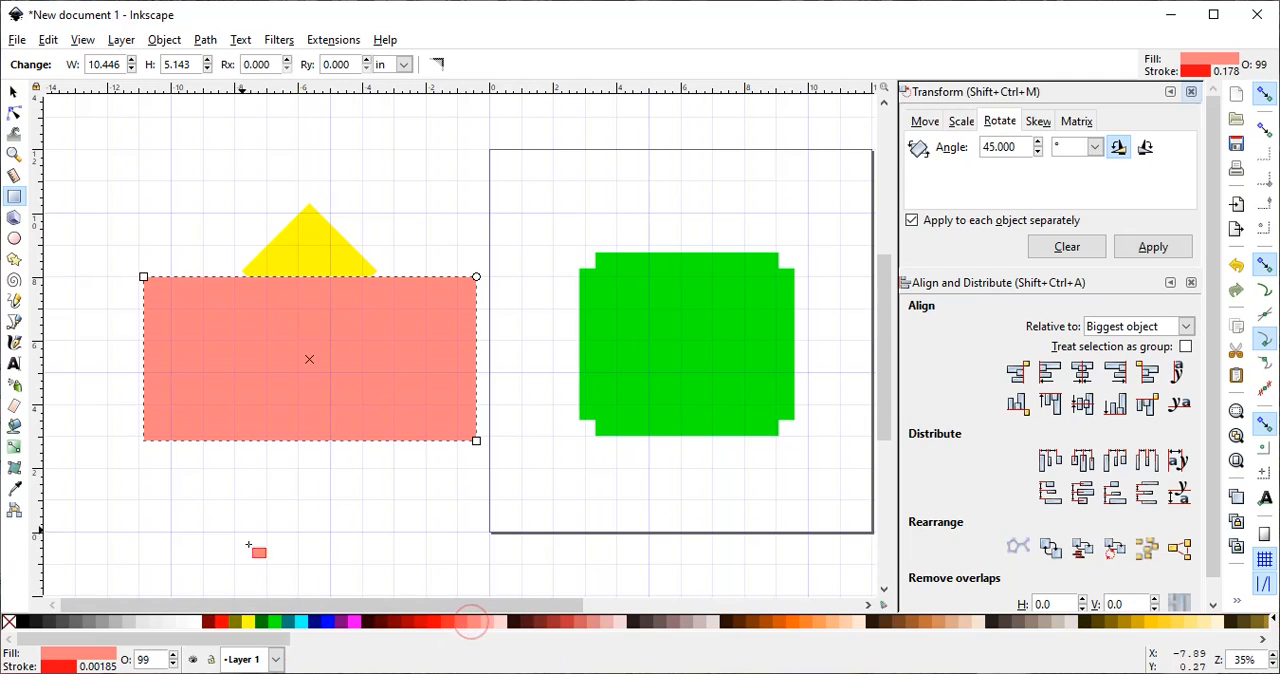
{"action": "left_click", "coordinate": [12, 92]}
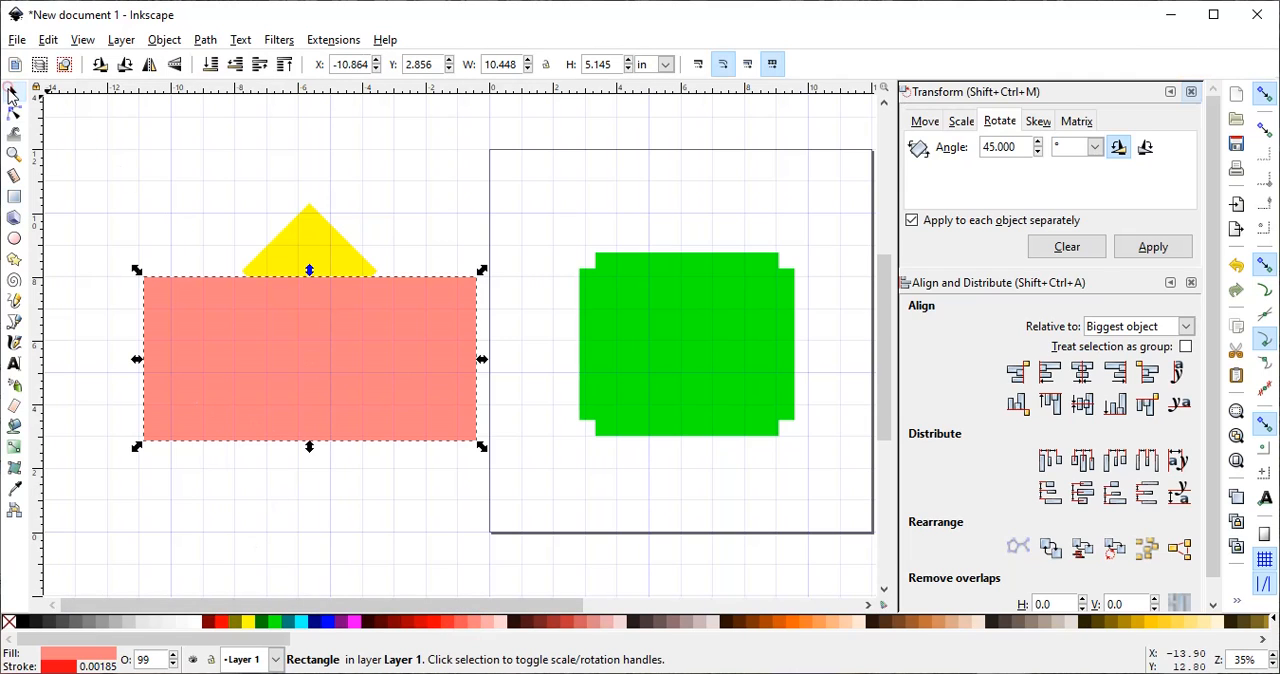
{"action": "left_click", "coordinate": [12, 156]}
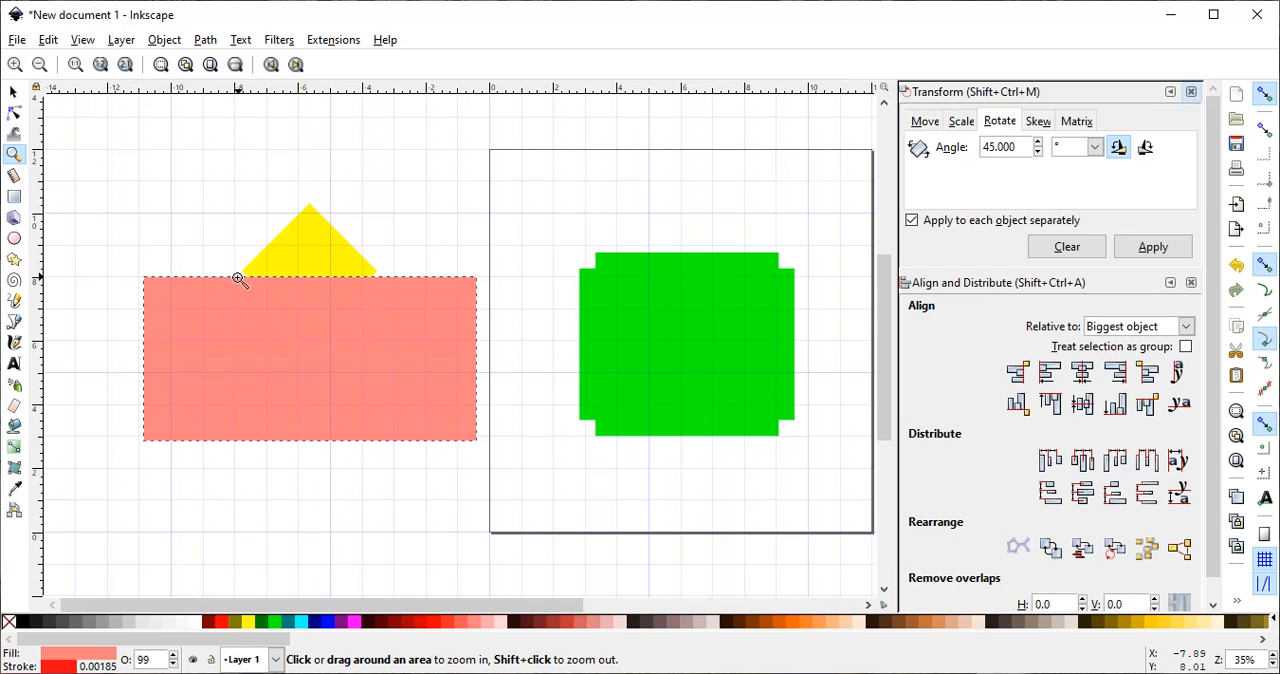
{"action": "left_click_drag", "start_coordinate": [238, 264], "coordinate": [256, 284]}
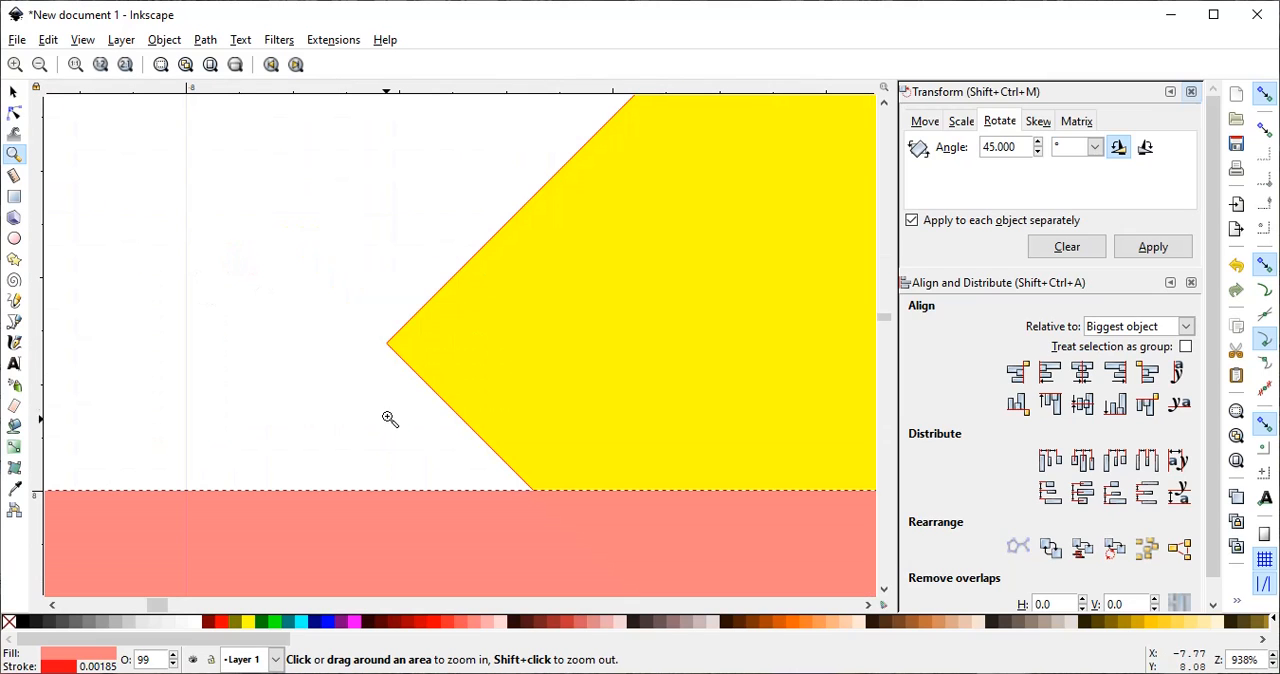
{"action": "left_click", "coordinate": [13, 92]}
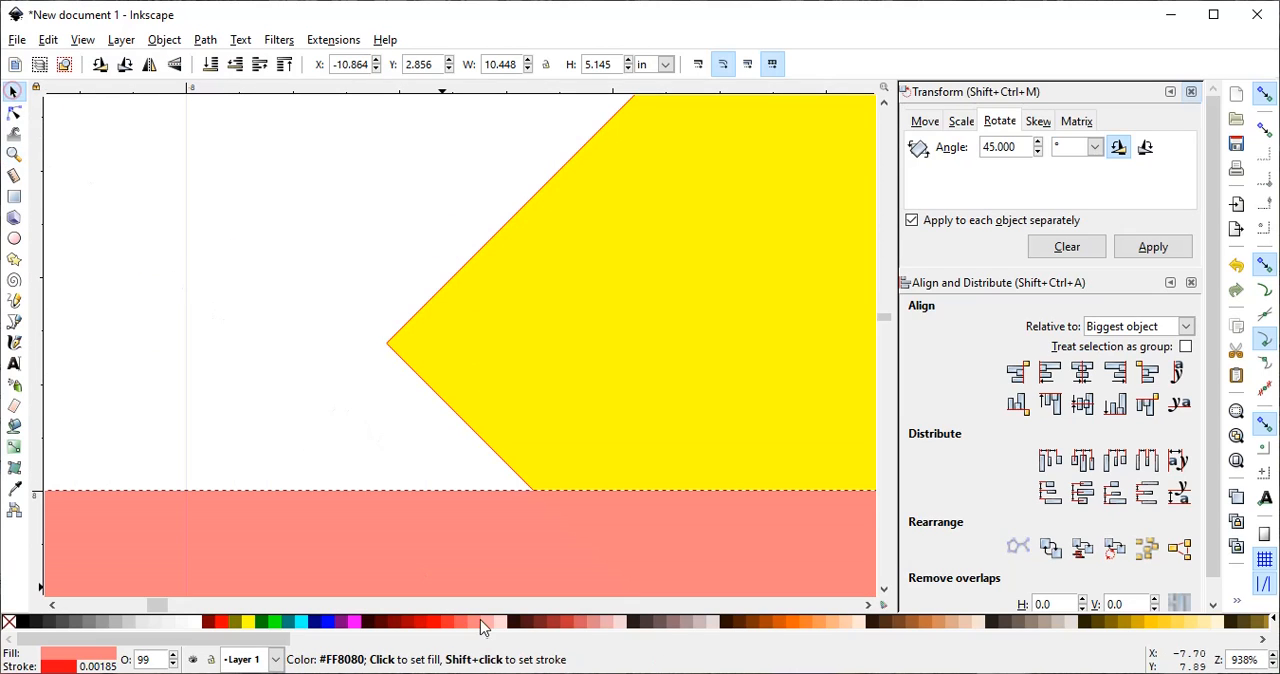
{"action": "left_click_drag", "start_coordinate": [417, 531], "coordinate": [446, 404]}
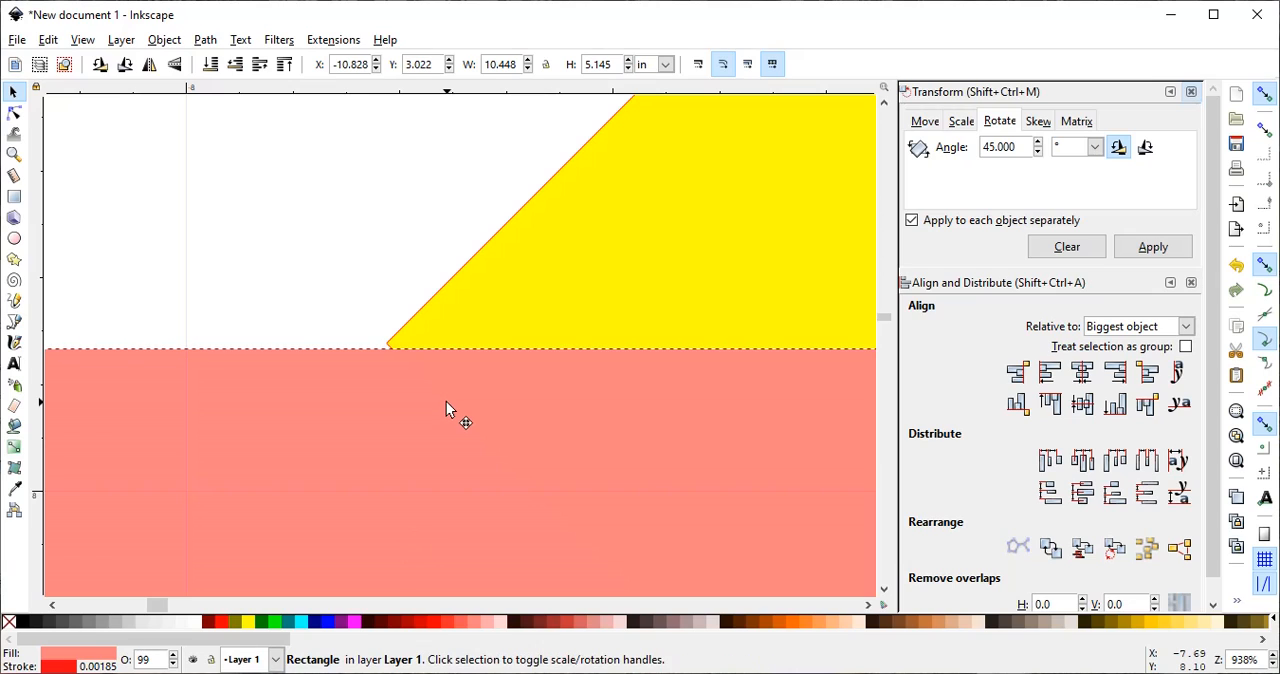
- Move the light red rectangle slightly higher to line its top edge up with the diamond's left corner point
{"action": "left_click", "coordinate": [14, 154]}
{"action": "left_click_drag", "start_coordinate": [376, 330], "coordinate": [414, 366]}
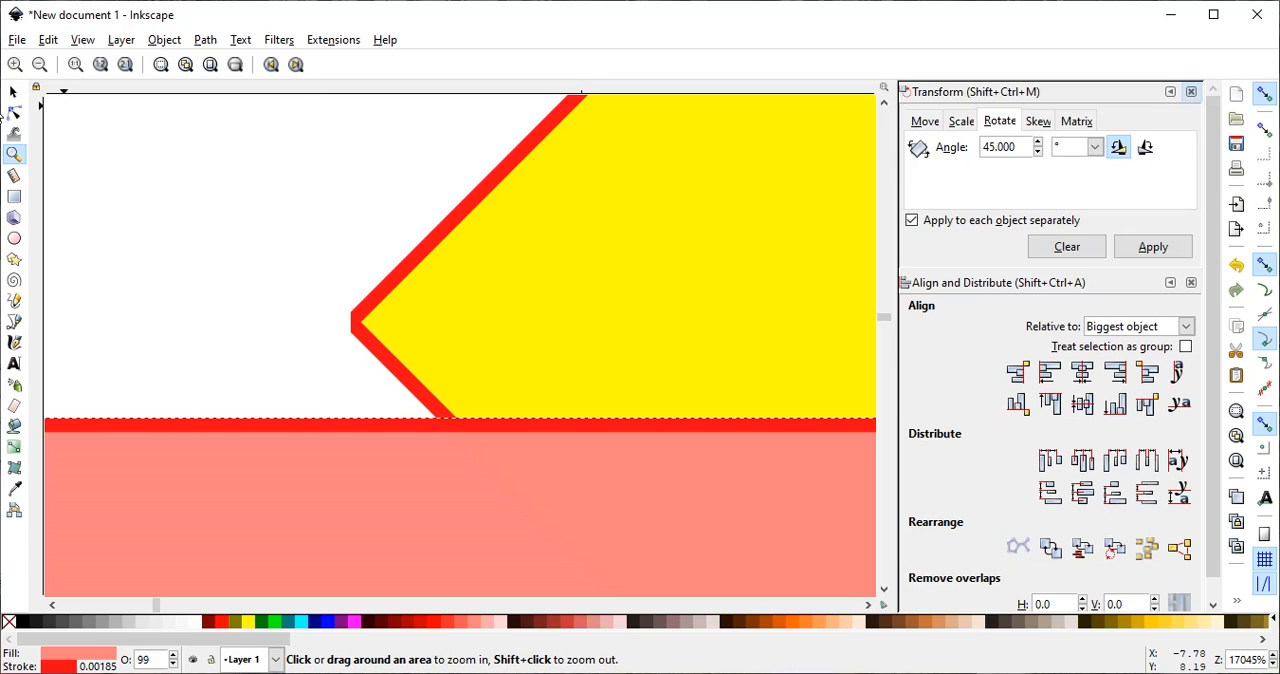
{"action": "left_click", "coordinate": [14, 93]}
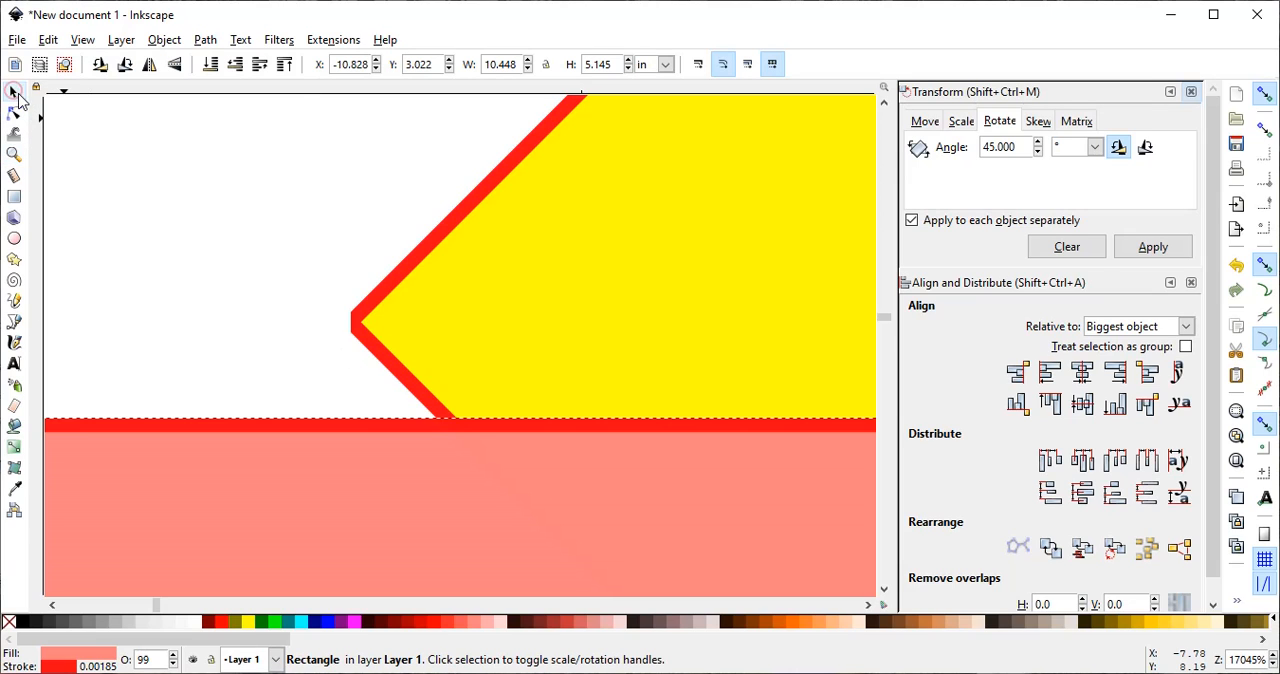
{"action": "left_click_drag", "start_coordinate": [413, 467], "coordinate": [411, 357]}
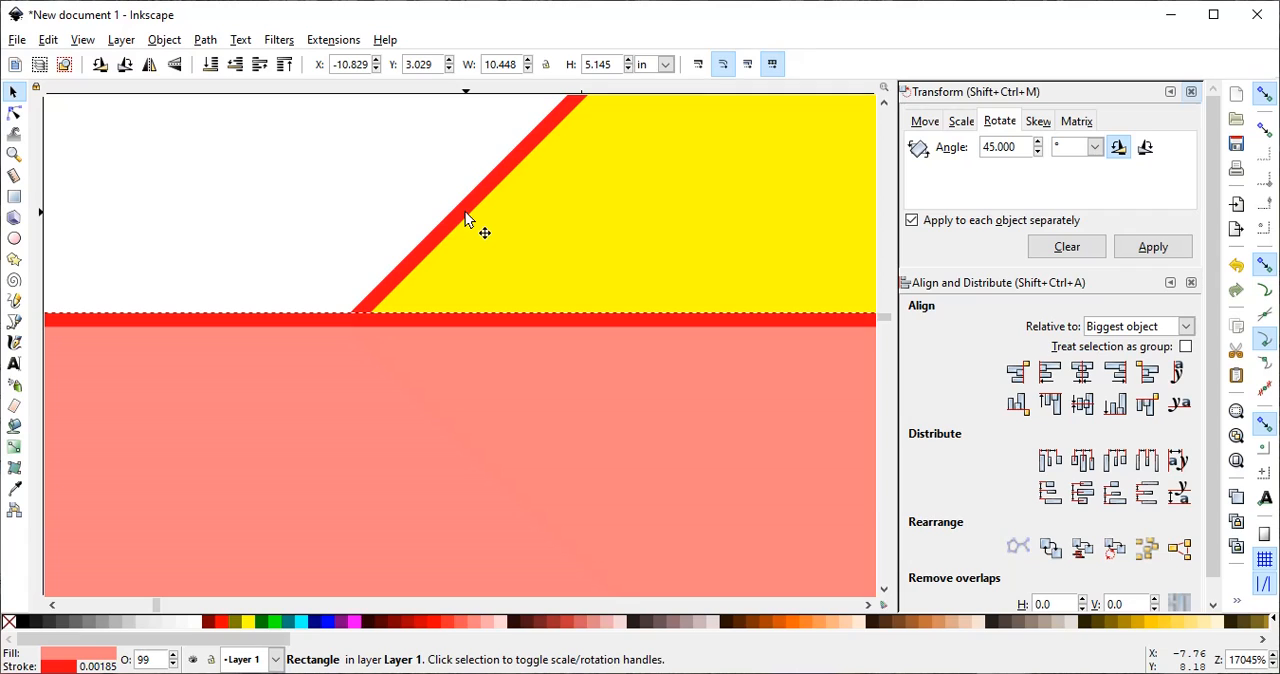
- Select the light red rectangle together with the yellow diamond and split the diamond with Division
{"action": "key", "text": "shift"}
{"action": "left_click", "coordinate": [586, 202], "text": "shift"}
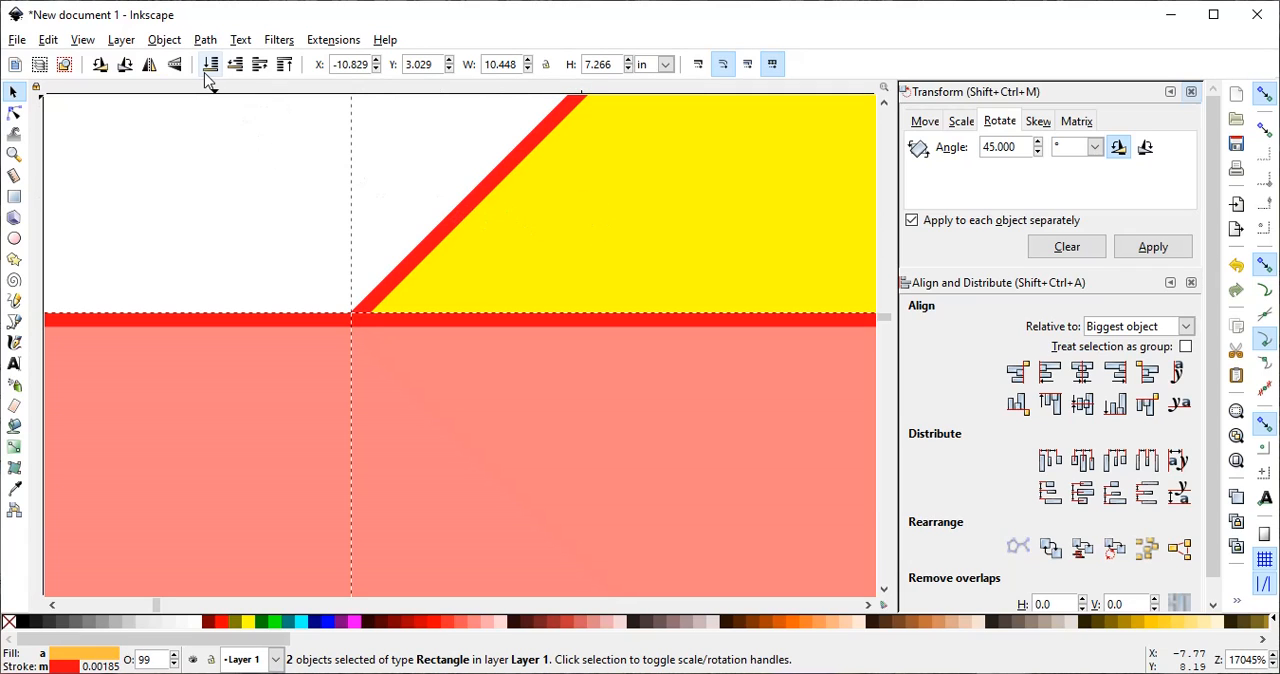
{"action": "left_click", "coordinate": [162, 40]}
{"action": "mouse_move", "coordinate": [204, 44]}
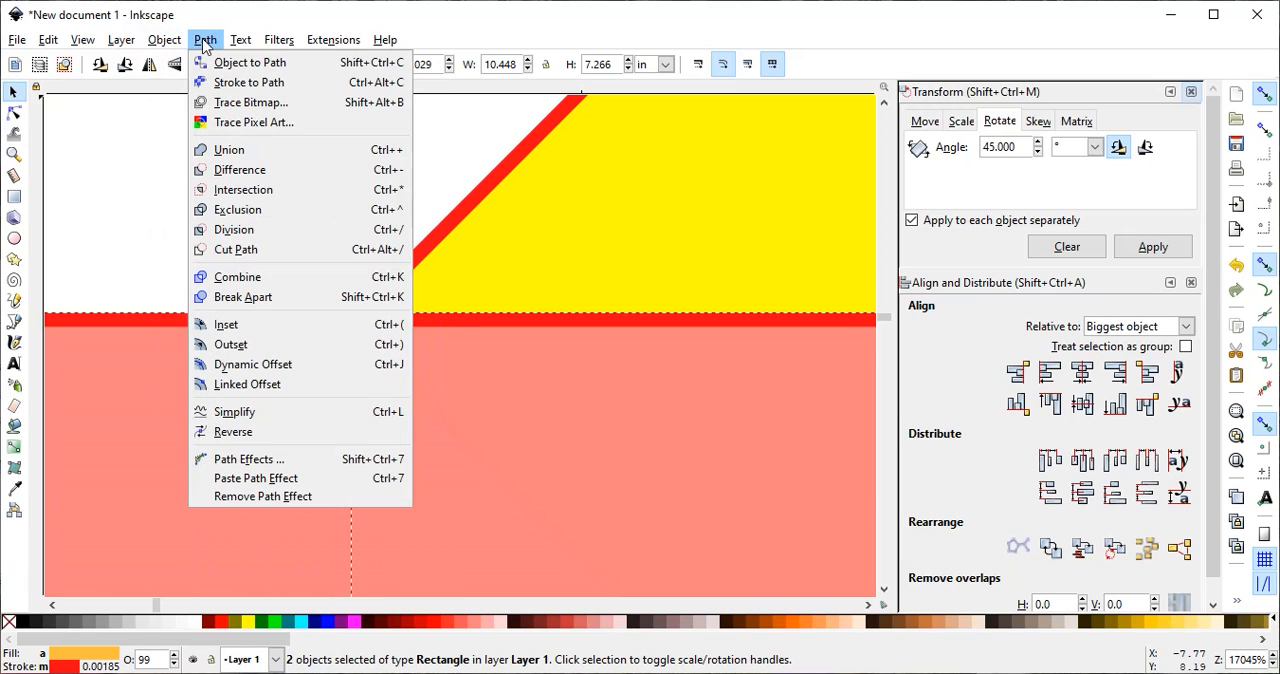
{"action": "left_click", "coordinate": [240, 230]}
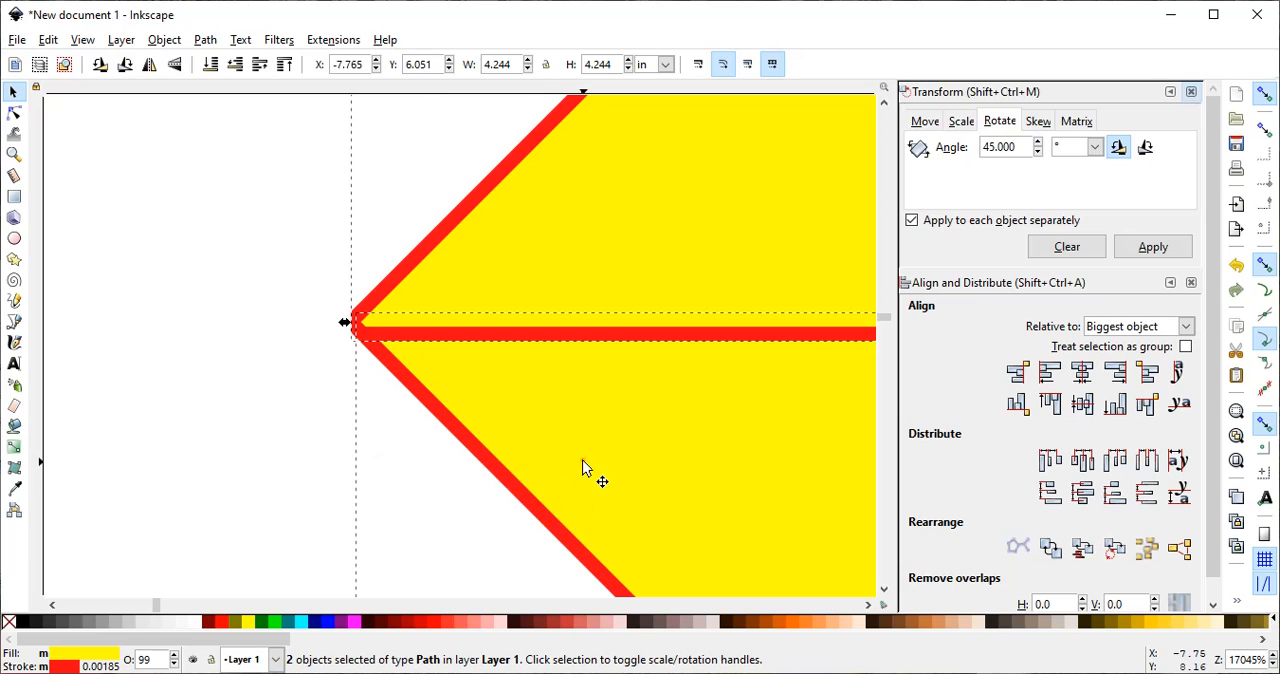
- Shift the divided diamond slightly, then pull its lower half down away from the upper half
{"action": "left_click_drag", "start_coordinate": [582, 467], "coordinate": [533, 467]}
{"action": "left_click", "coordinate": [191, 357]}
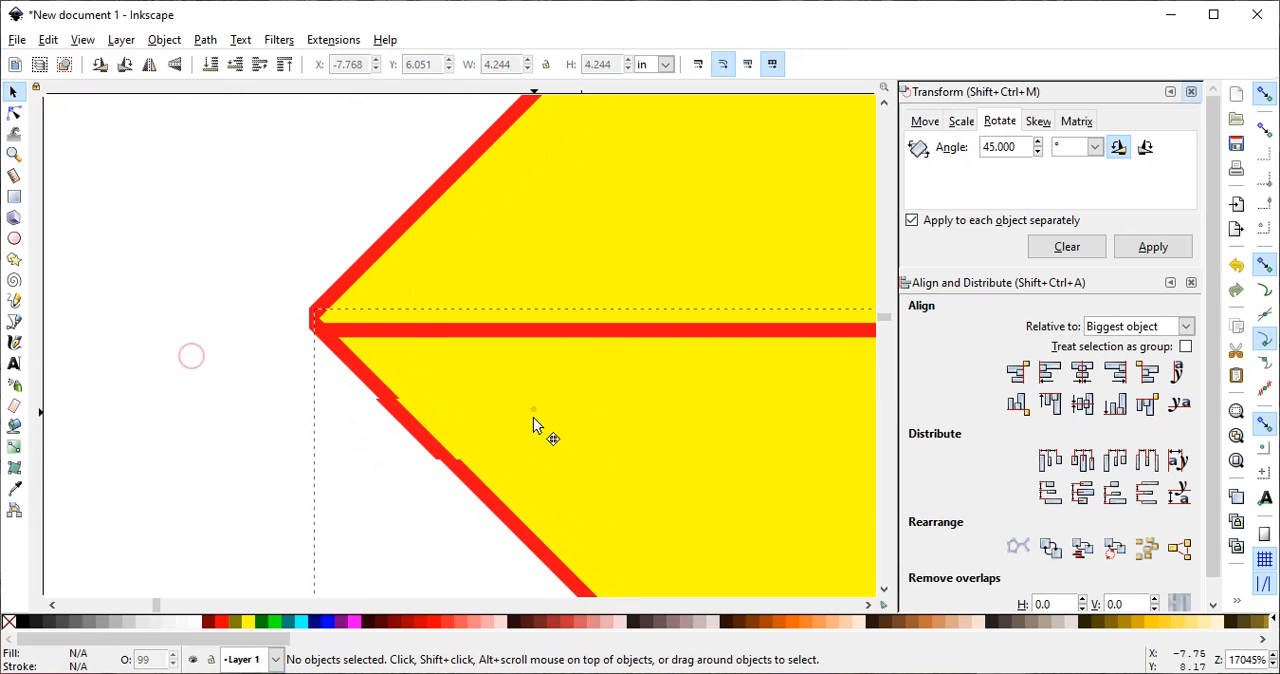
{"action": "left_click_drag", "start_coordinate": [533, 417], "coordinate": [532, 441]}
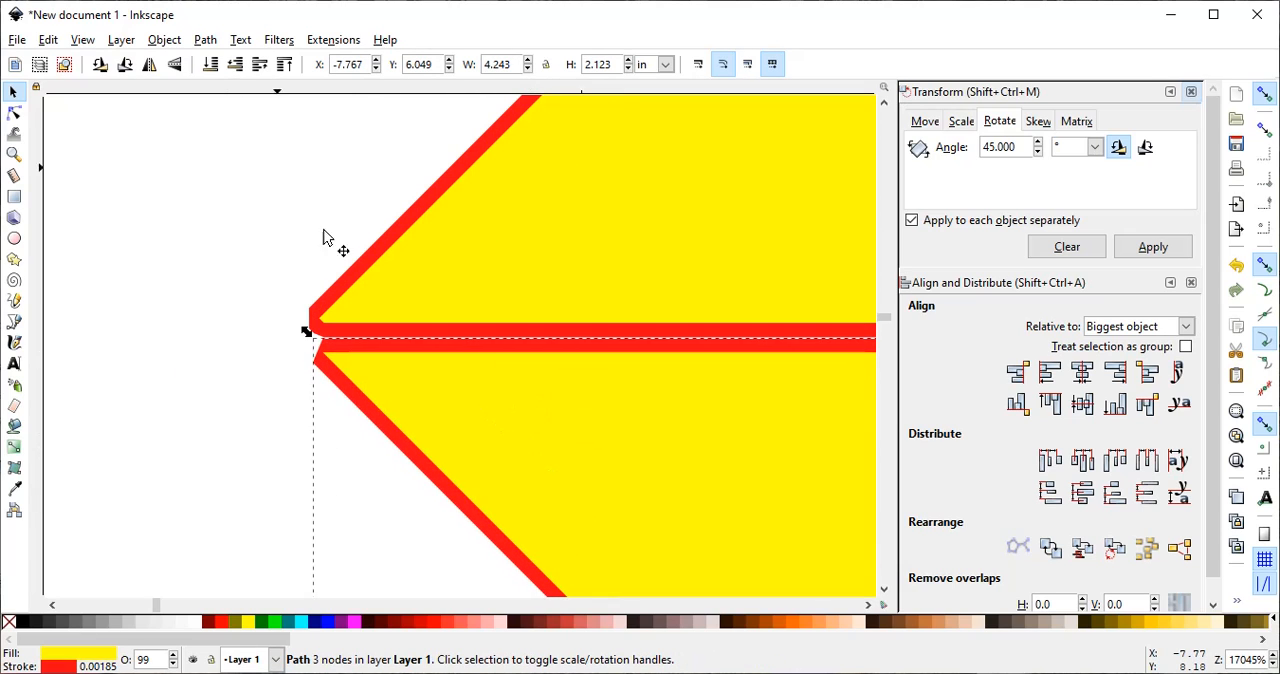
- Undo both moves of the diamond pieces and the division, restoring the light red rectangle
{"action": "left_click", "coordinate": [48, 40]}
{"action": "left_click", "coordinate": [56, 62]}
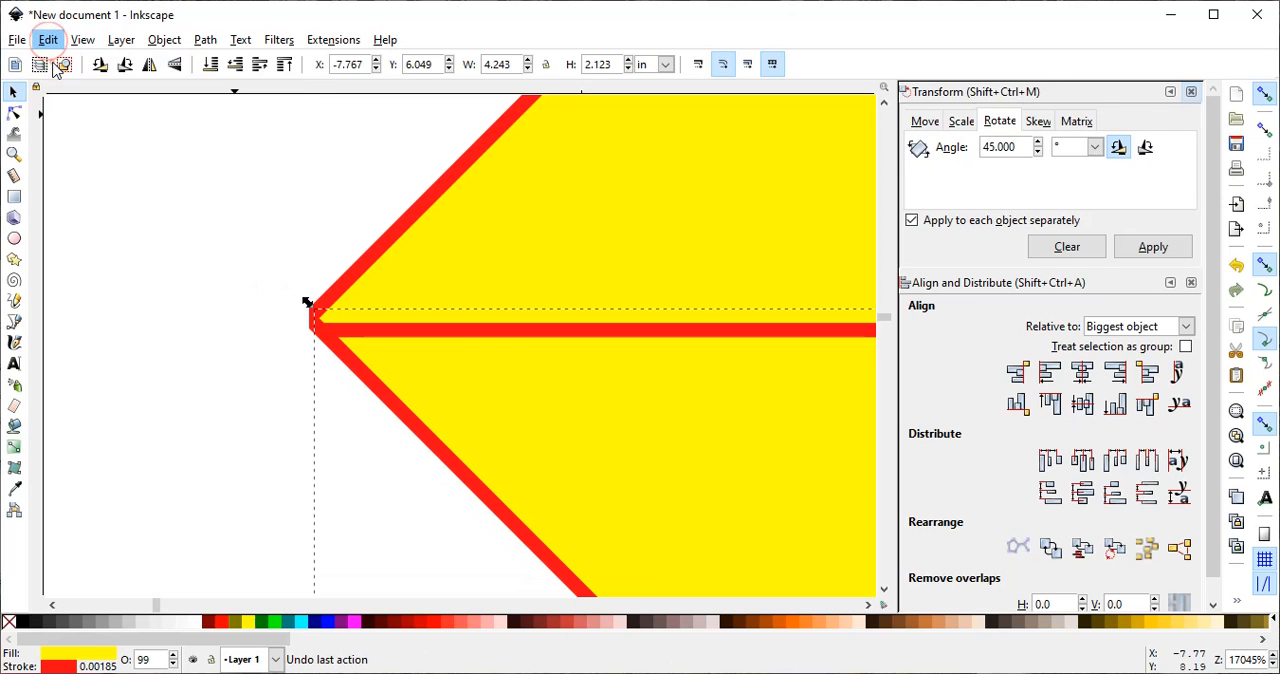
{"action": "left_click", "coordinate": [48, 40]}
{"action": "left_click", "coordinate": [60, 63]}
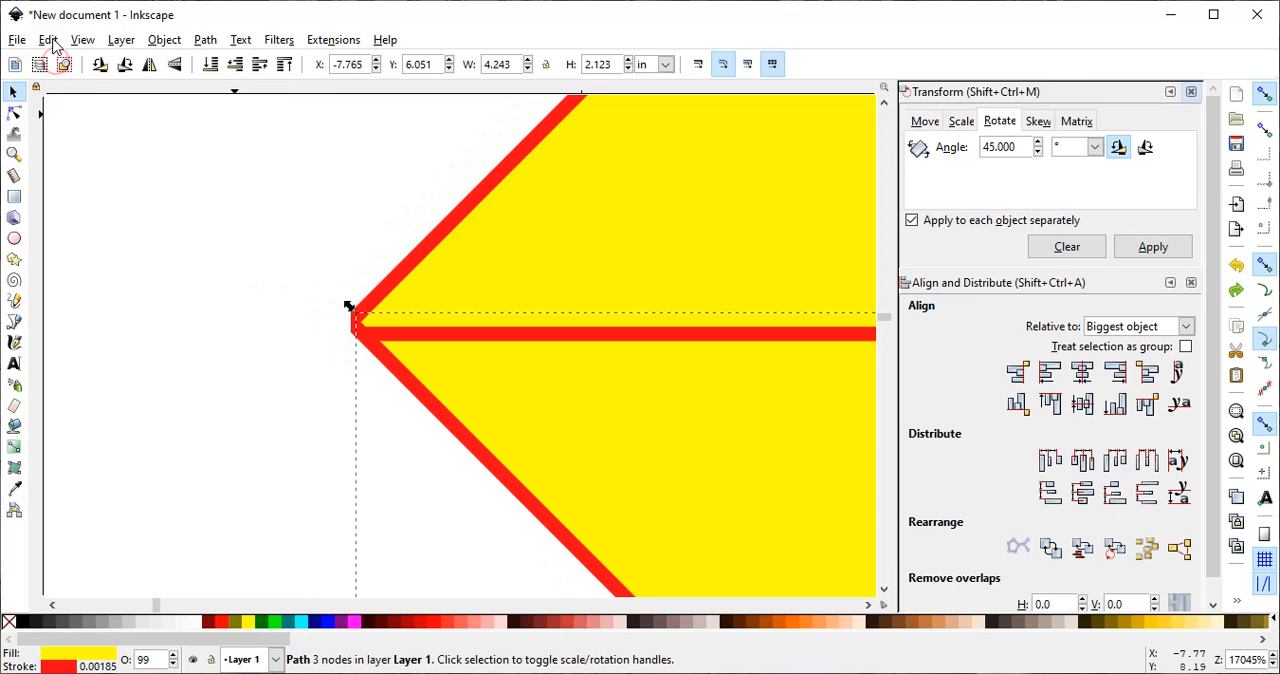
{"action": "left_click", "coordinate": [48, 40]}
{"action": "left_click", "coordinate": [60, 63]}
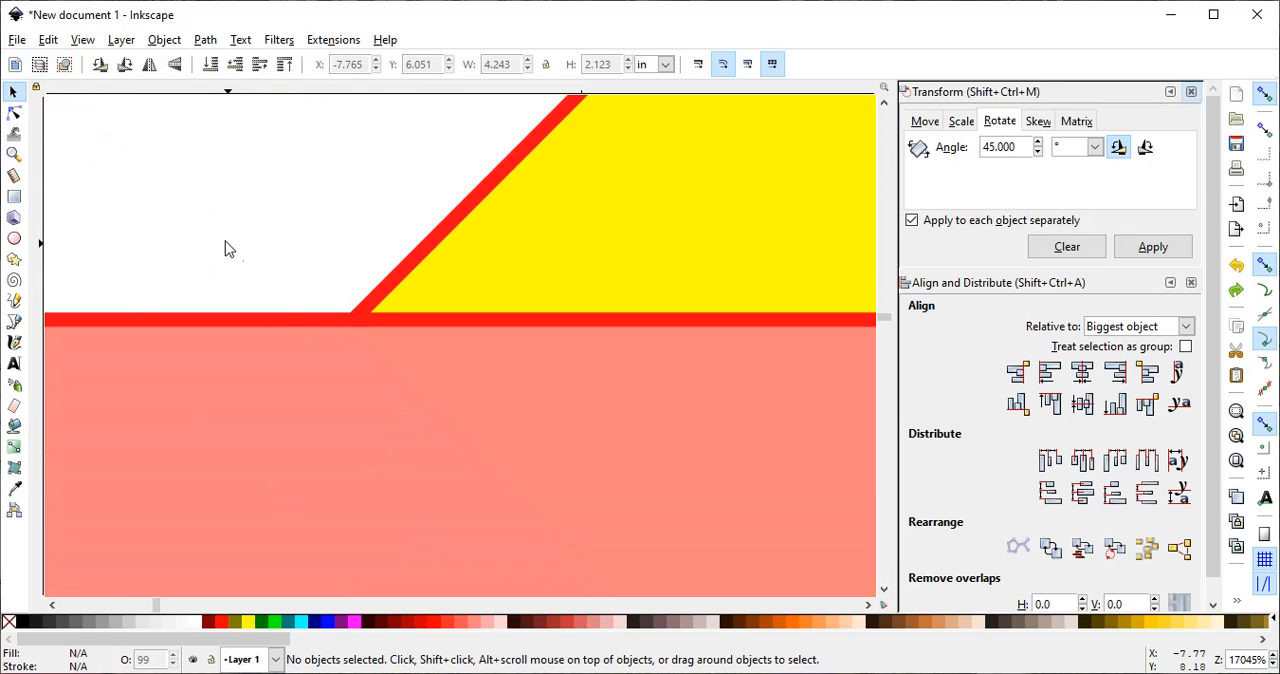
- Nudge the light red rectangle slightly at the diamond's corner and split the diamond with it again using Division
{"action": "left_click", "coordinate": [370, 434]}
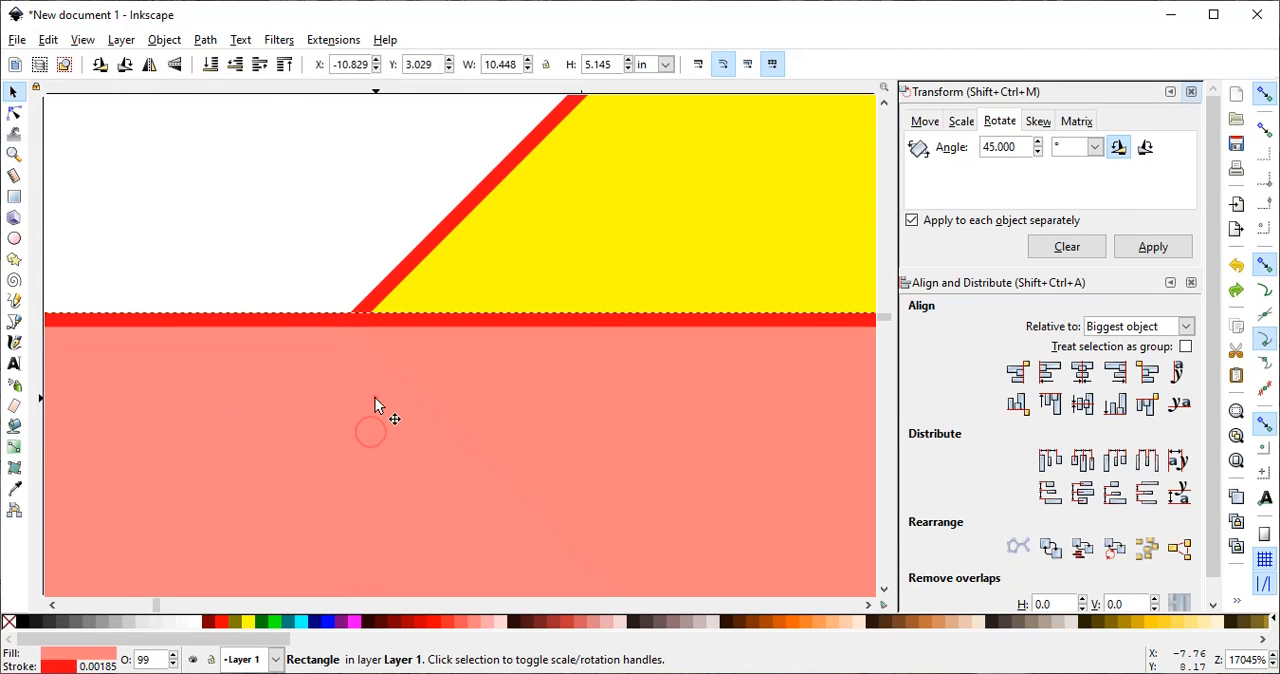
{"action": "mouse_move", "coordinate": [375, 397]}
{"action": "left_mouse_down"}
{"action": "mouse_move", "coordinate": [375, 432]}
{"action": "mouse_move", "coordinate": [378, 401]}
{"action": "left_mouse_up"}
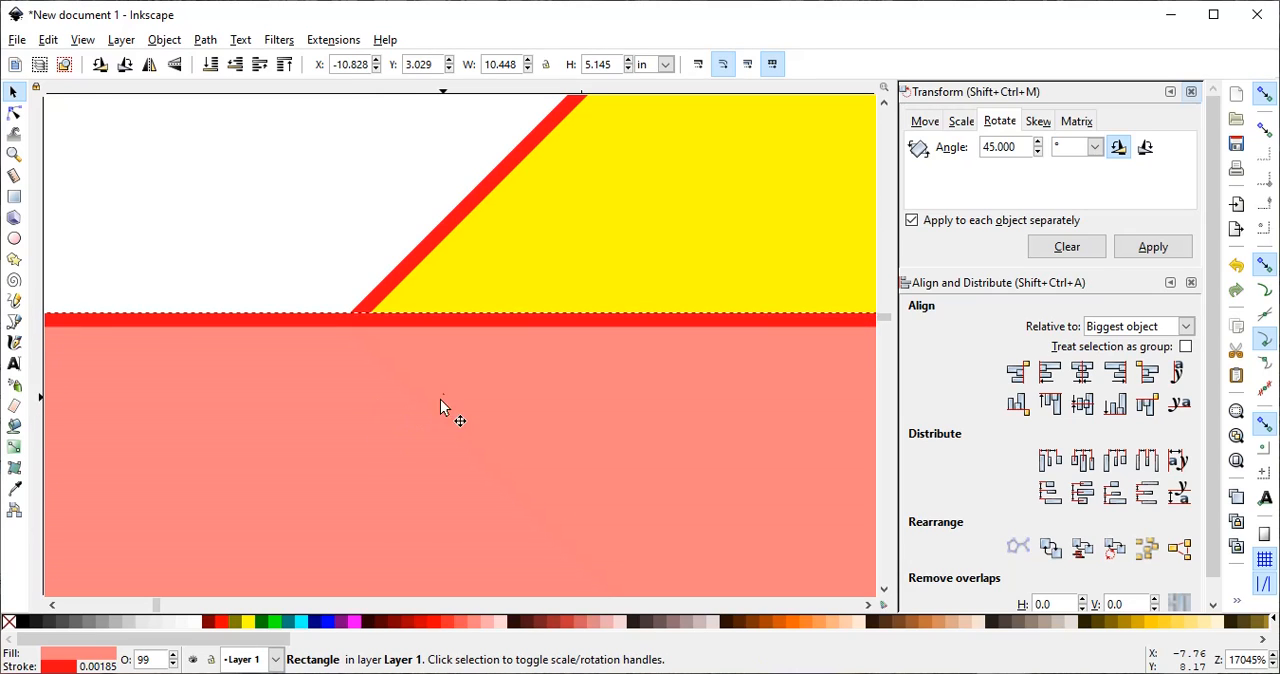
{"action": "left_click", "coordinate": [485, 266], "text": "shift"}
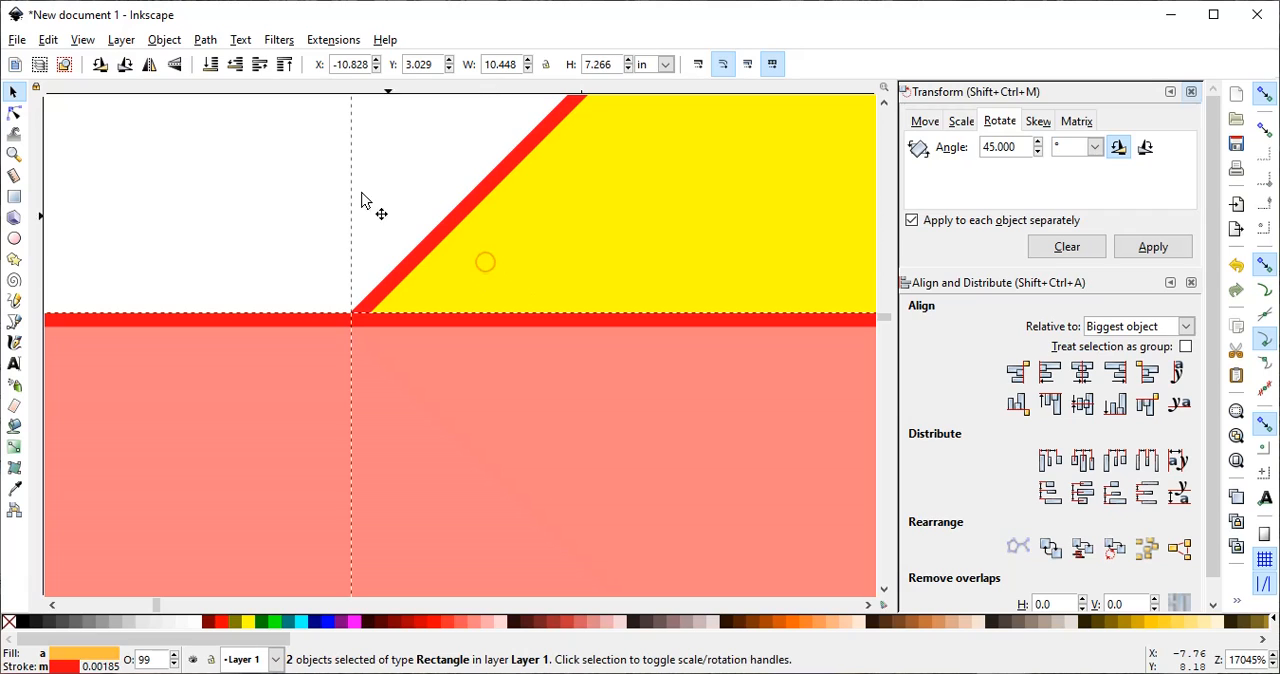
{"action": "left_click", "coordinate": [205, 40]}
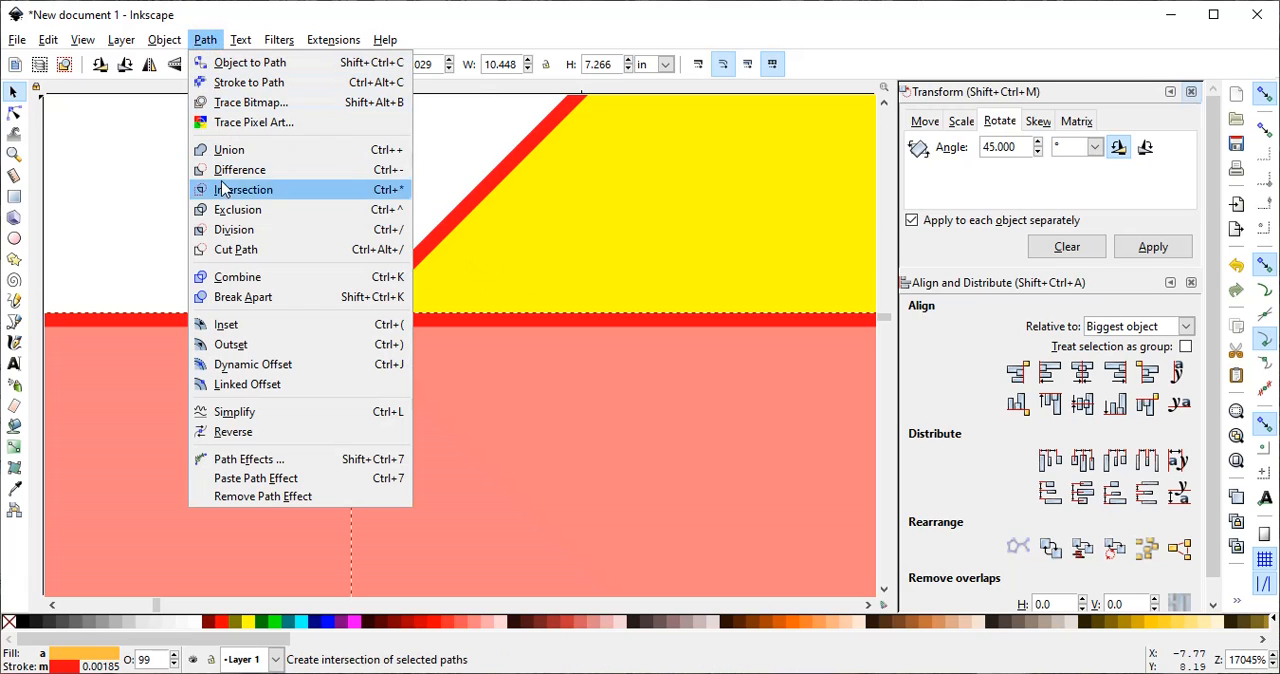
{"action": "left_click", "coordinate": [230, 230]}
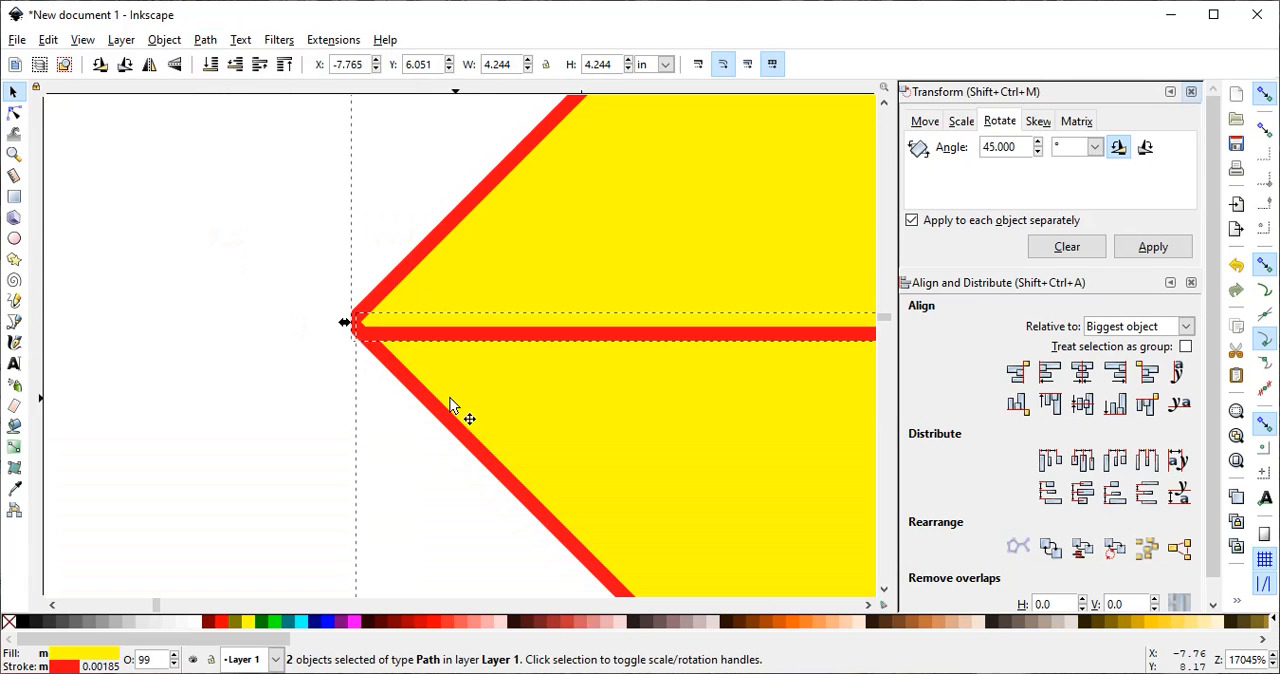
- Separate the lower diamond half slightly from the upper half to check the cut at the corner
{"action": "left_click", "coordinate": [249, 360]}
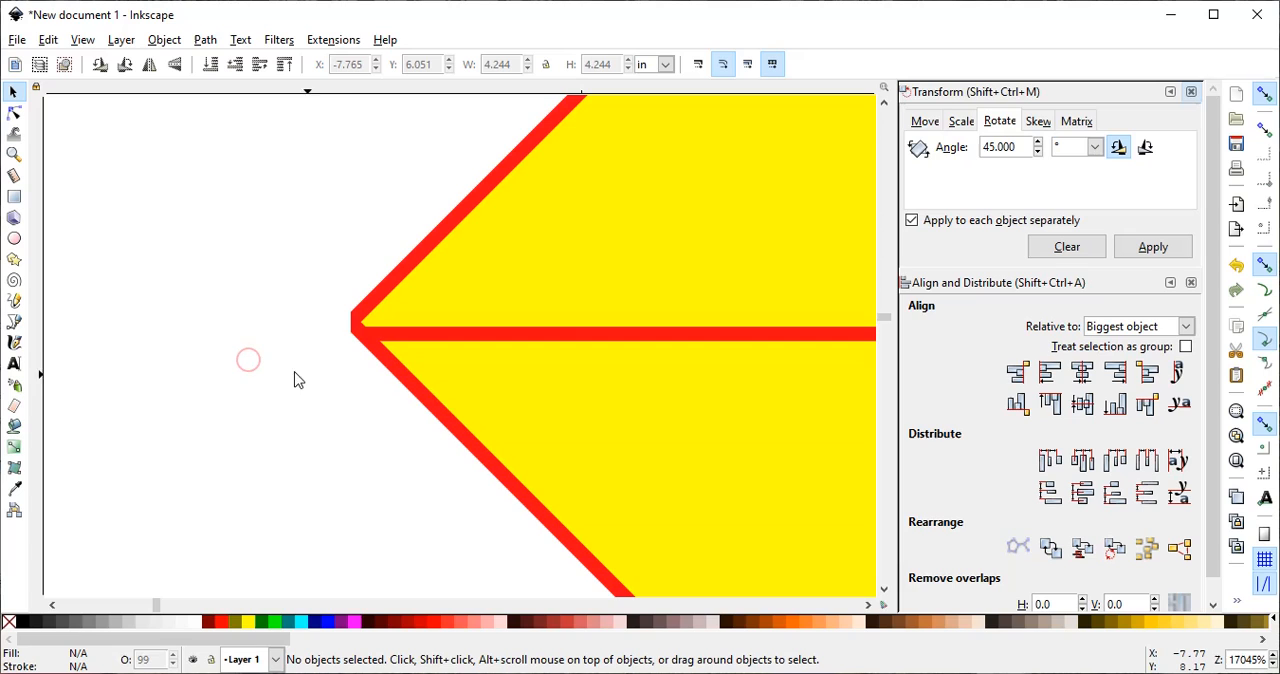
{"action": "left_click", "coordinate": [478, 392]}
{"action": "left_click_drag", "start_coordinate": [472, 427], "coordinate": [470, 437]}
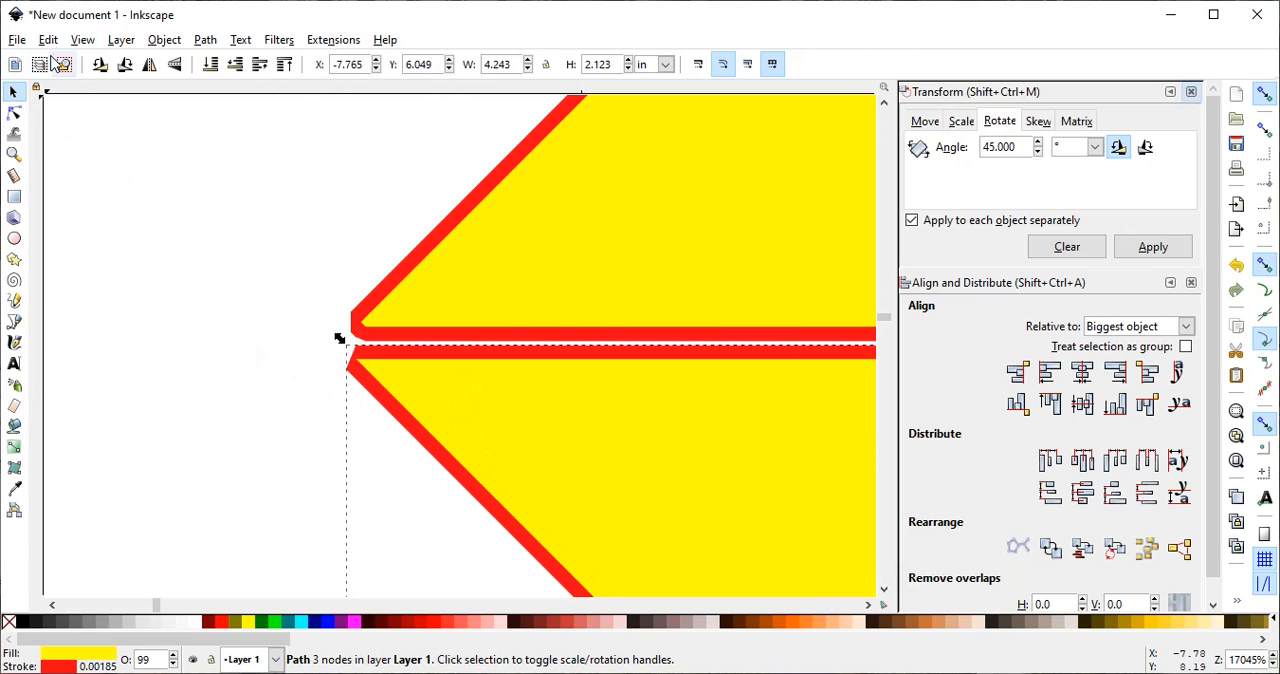
- Undo the lower half's move and the second division of the diamond
{"action": "left_click", "coordinate": [48, 40]}
{"action": "left_click", "coordinate": [55, 58]}
{"action": "left_click", "coordinate": [49, 41]}
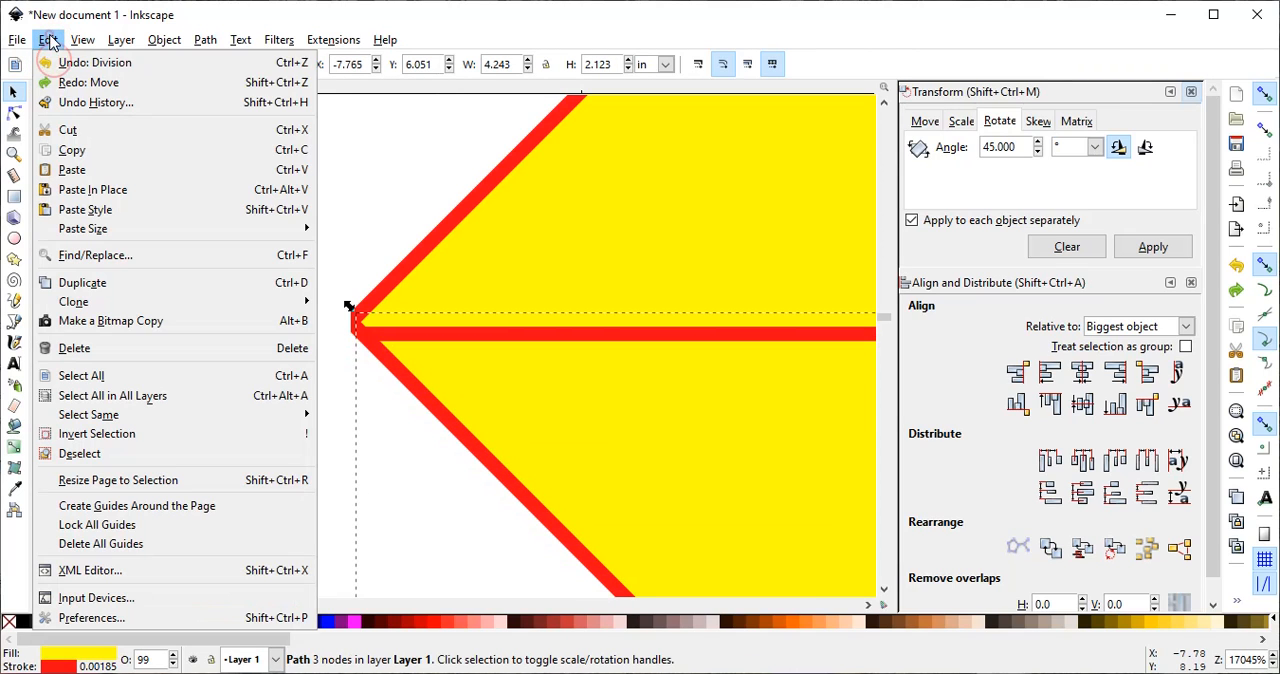
{"action": "left_click", "coordinate": [62, 65]}
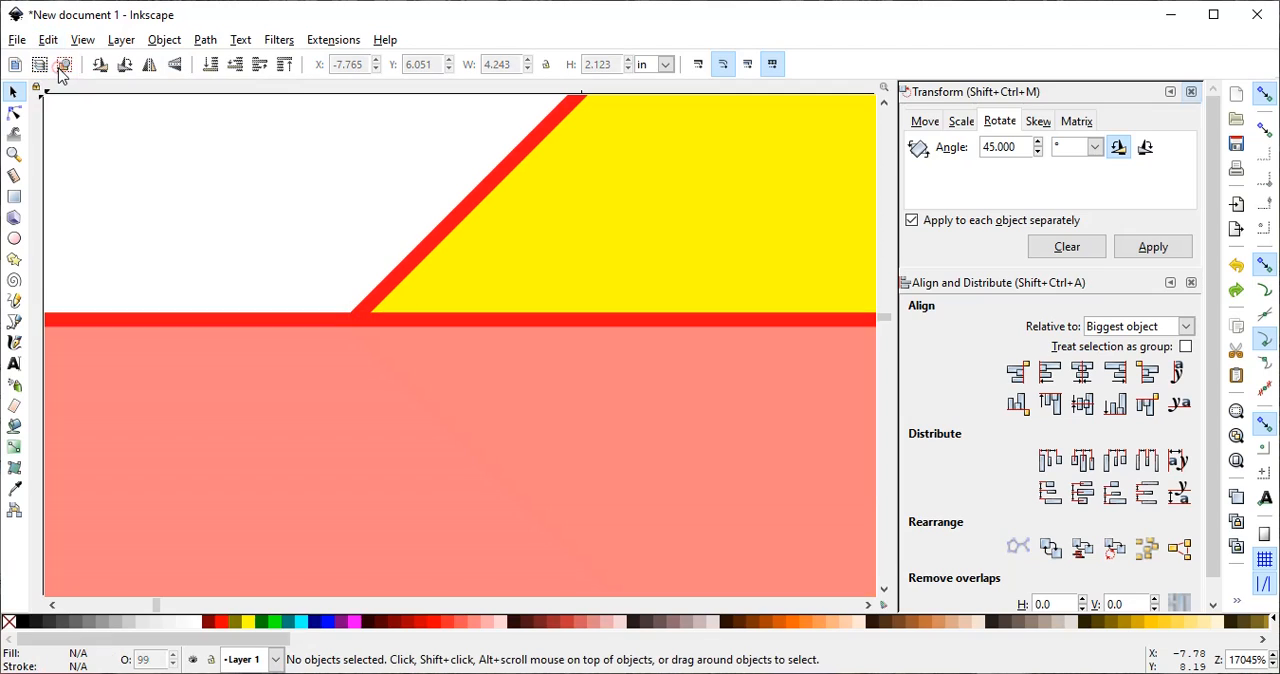
- Move the light red rectangle slightly down at the diamond's left corner and remove the rectangle's stroke
{"action": "left_click", "coordinate": [387, 367]}
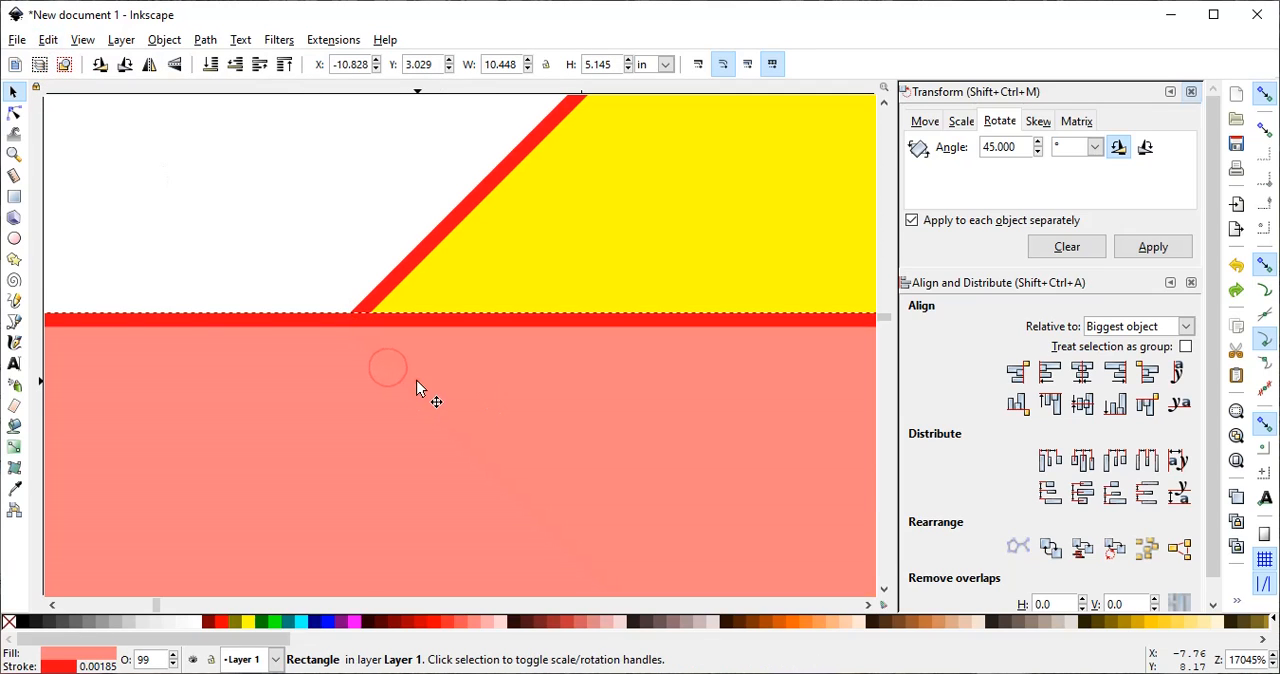
{"action": "left_click_drag", "start_coordinate": [416, 381], "coordinate": [417, 393]}
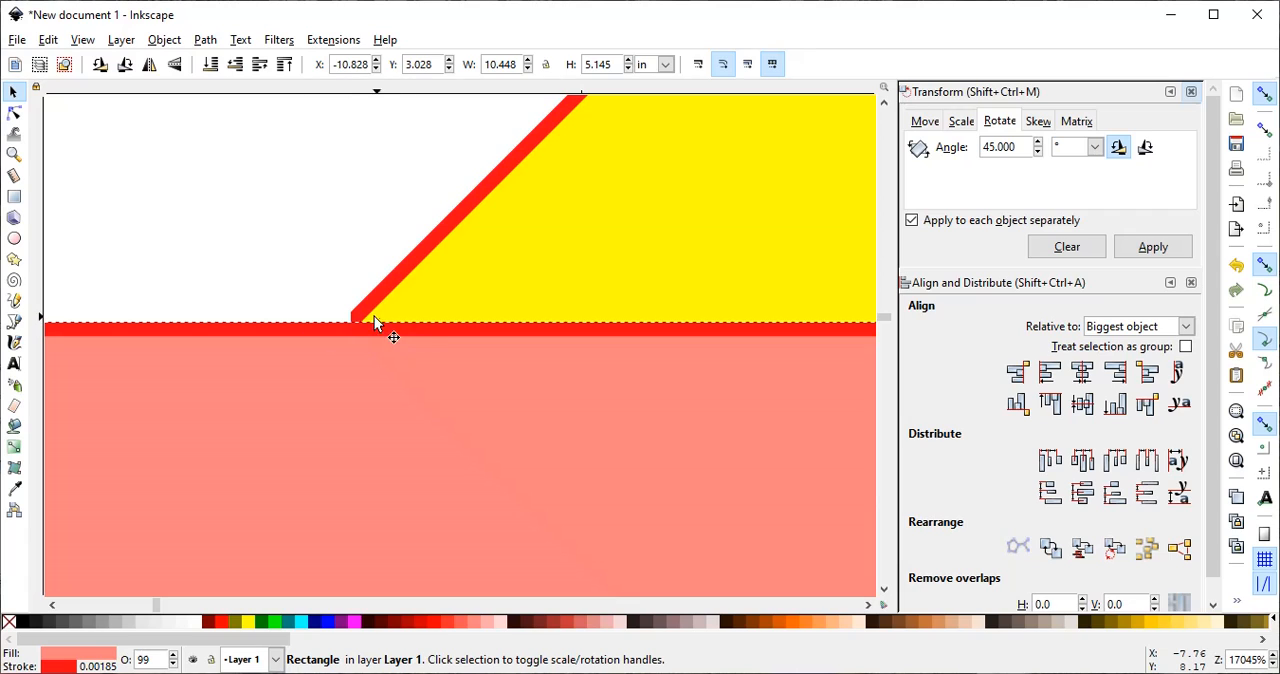
{"action": "right_click", "coordinate": [48, 668]}
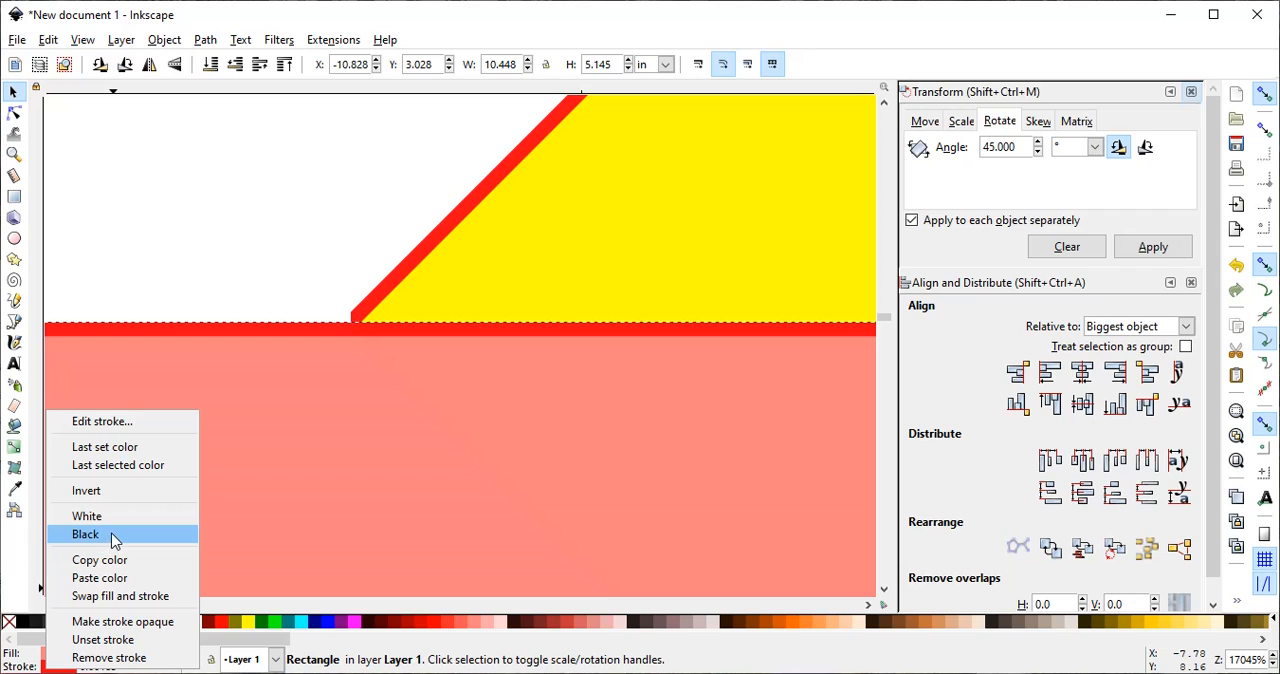
{"action": "left_click", "coordinate": [110, 657]}
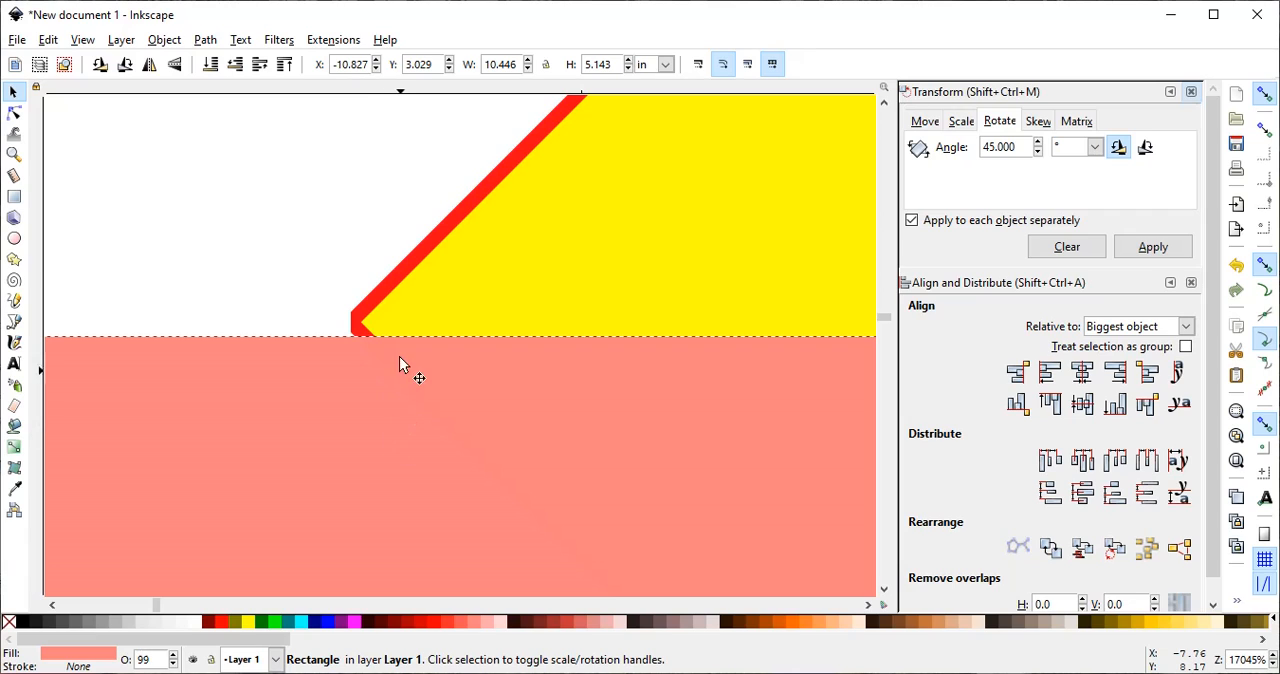
- Remove the red stroke from the yellow diamond and select the light red rectangle again
{"action": "left_click", "coordinate": [385, 288]}
{"action": "right_click", "coordinate": [487, 302]}
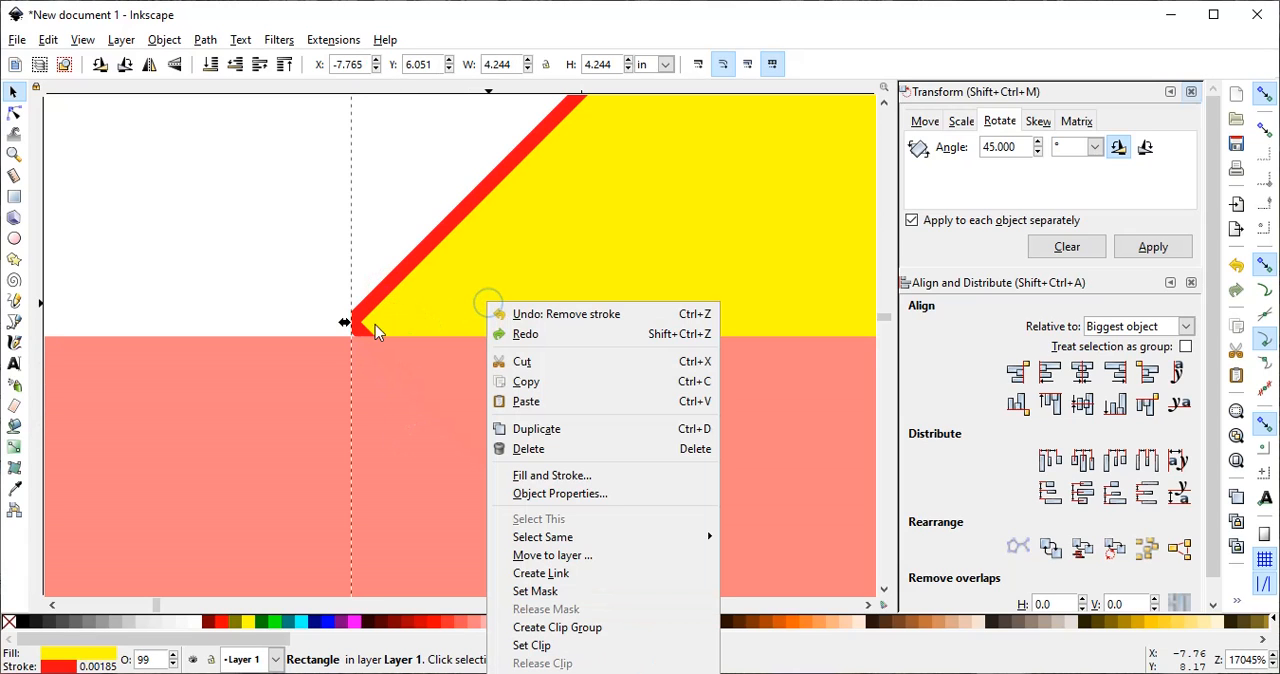
{"action": "left_click", "coordinate": [57, 665]}
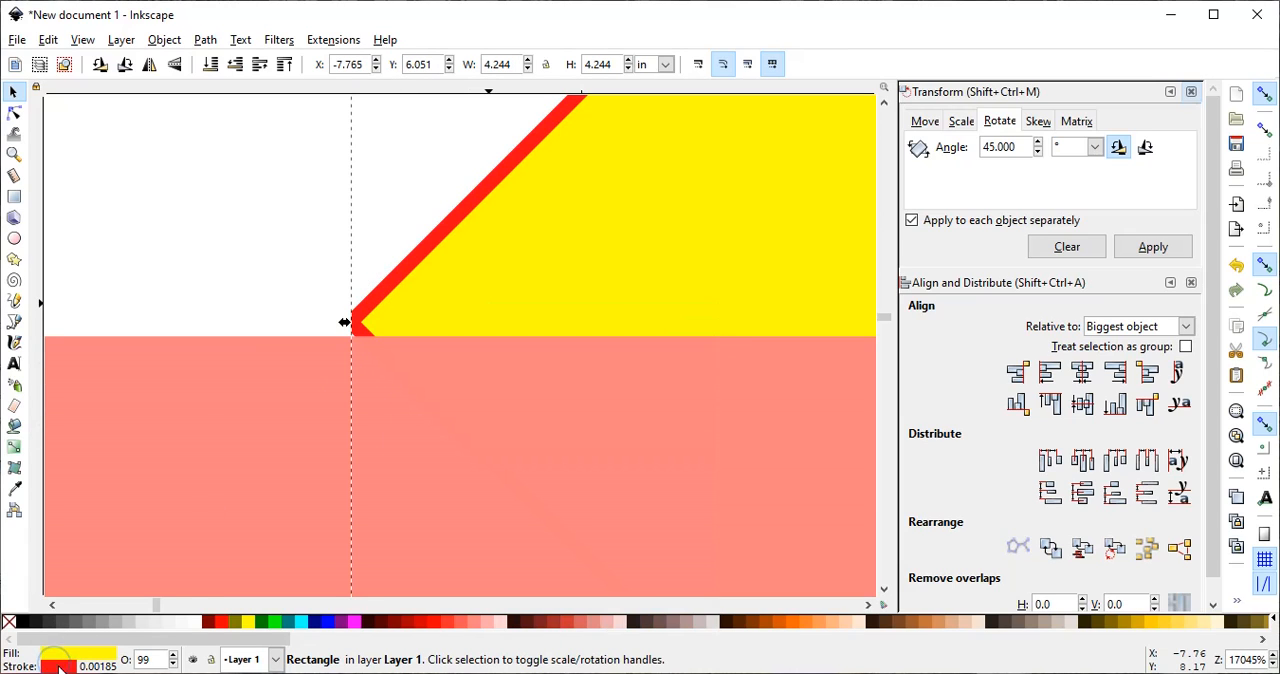
{"action": "right_click", "coordinate": [58, 666]}
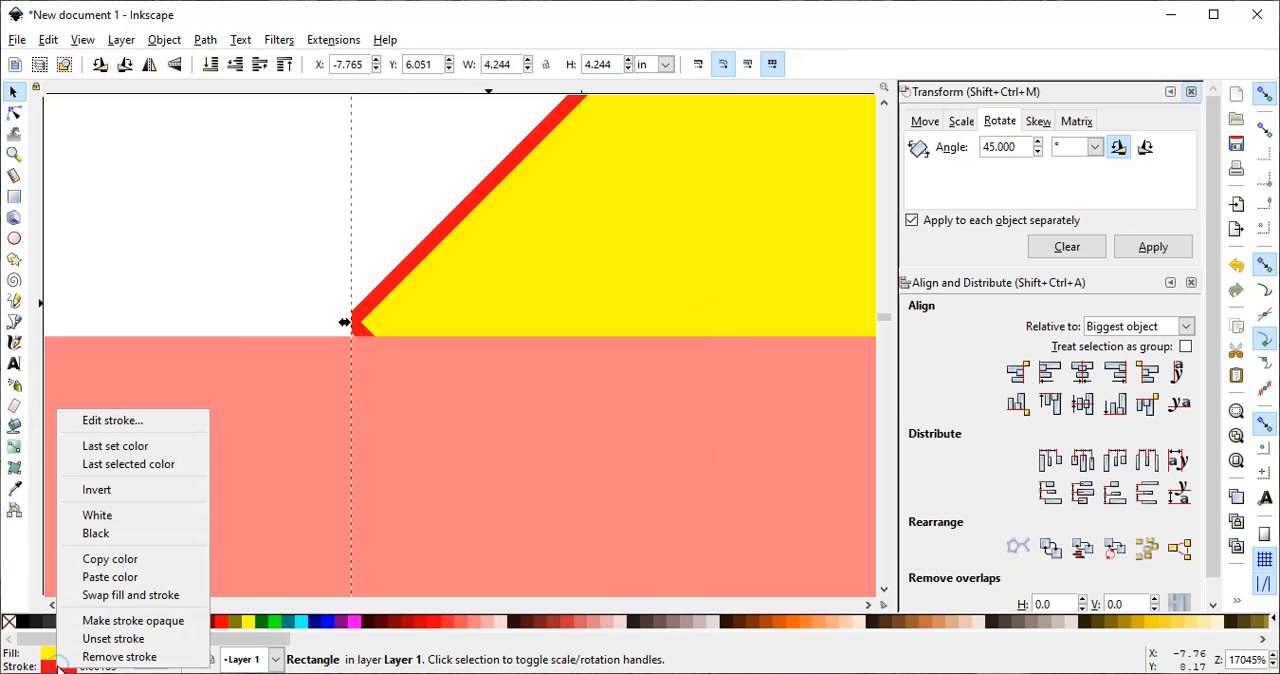
{"action": "left_click", "coordinate": [112, 656]}
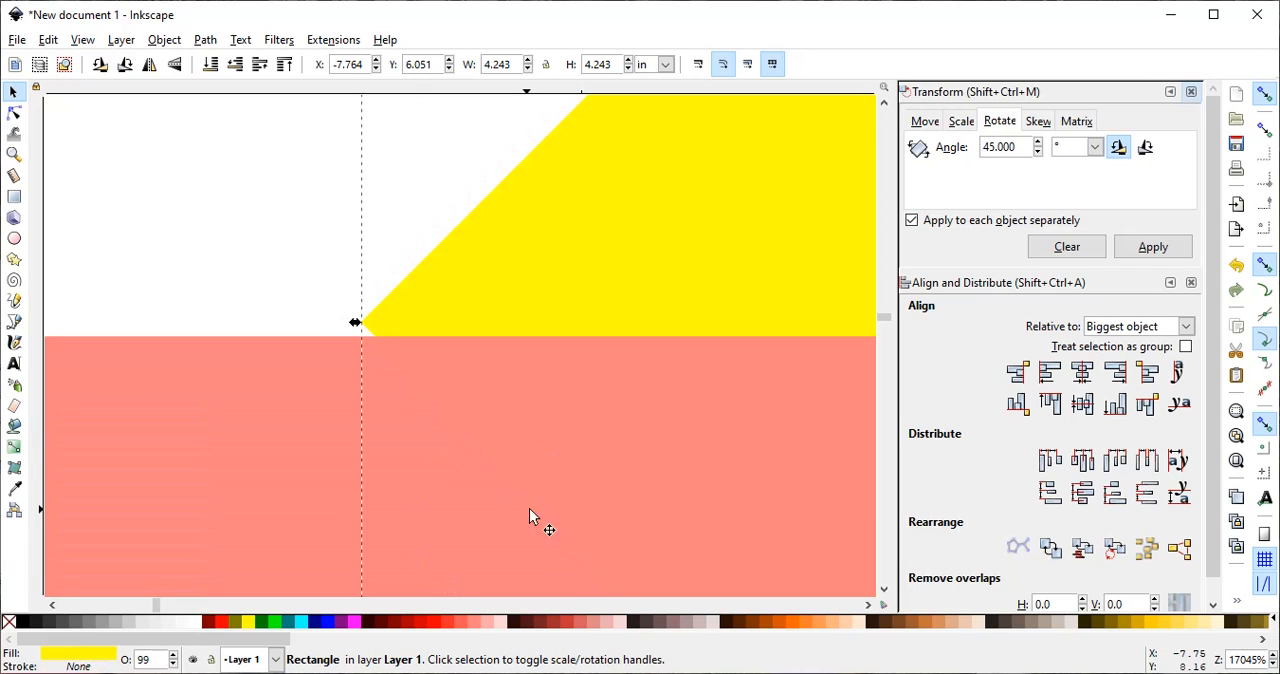
{"action": "left_click", "coordinate": [500, 500]}
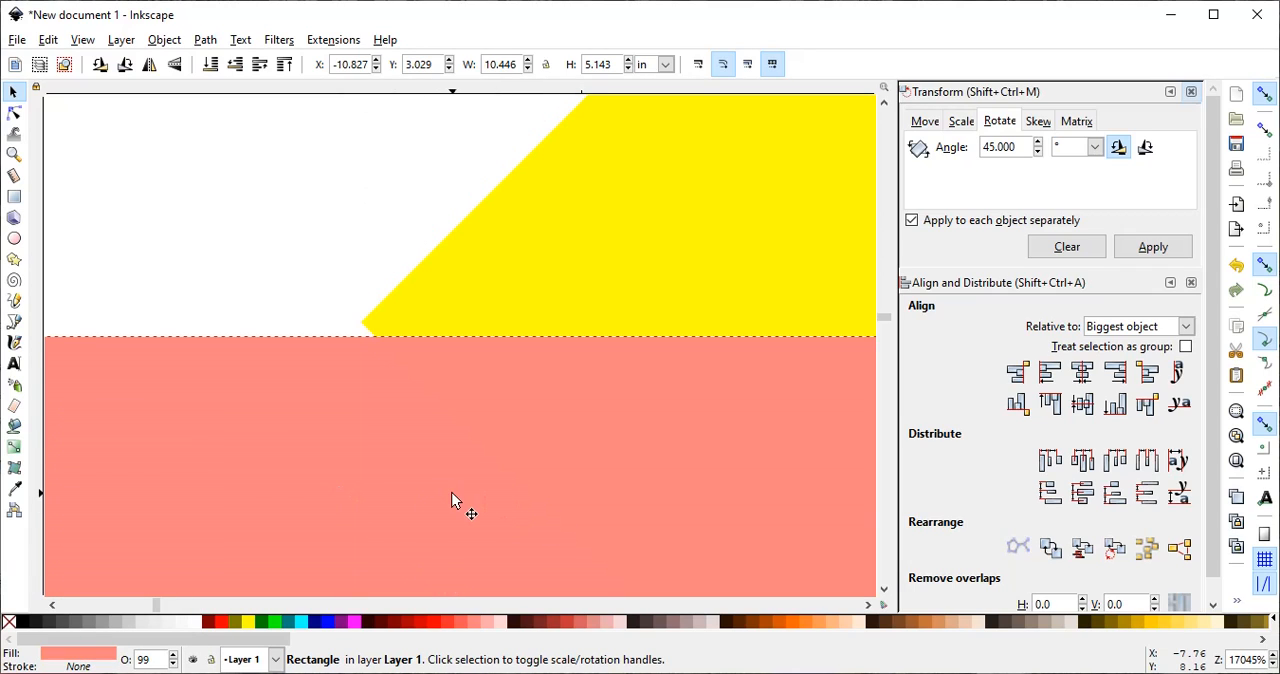
- Raise the light red rectangle's edge to the diamond's left corner to divide the diamond there, and shift its lower half slightly down
{"action": "left_click_drag", "start_coordinate": [452, 493], "coordinate": [459, 477]}
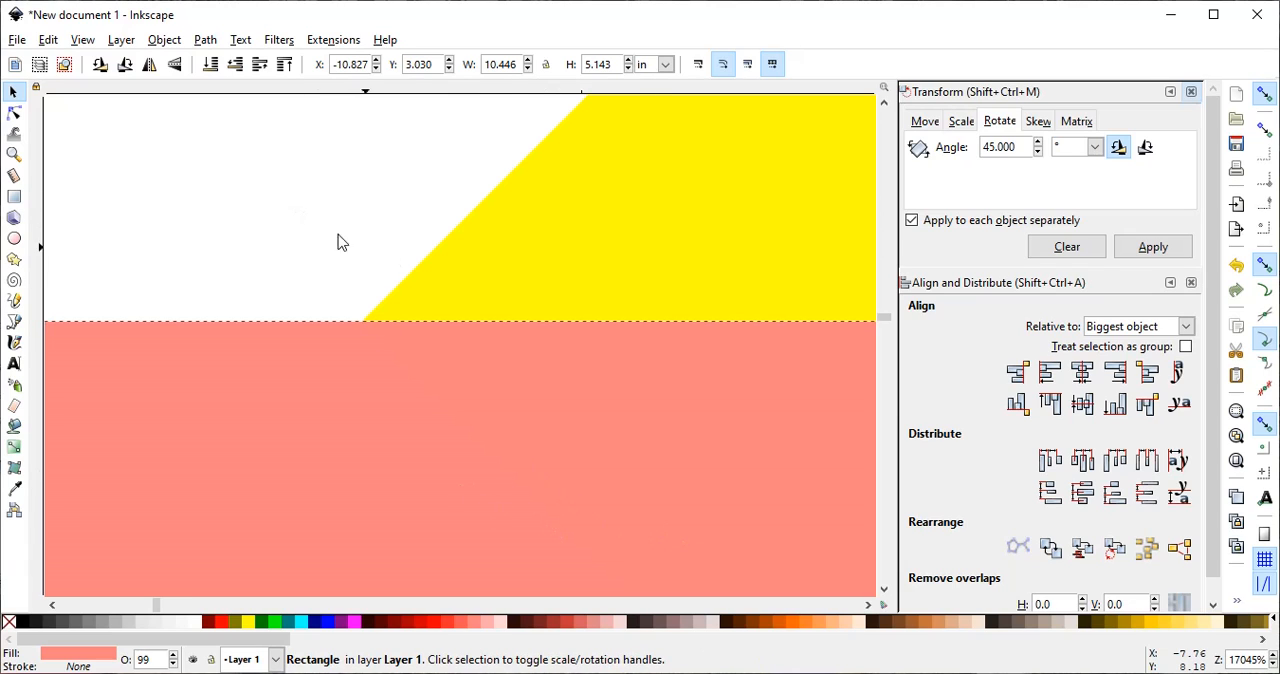
{"action": "left_click", "coordinate": [572, 258], "text": "shift"}
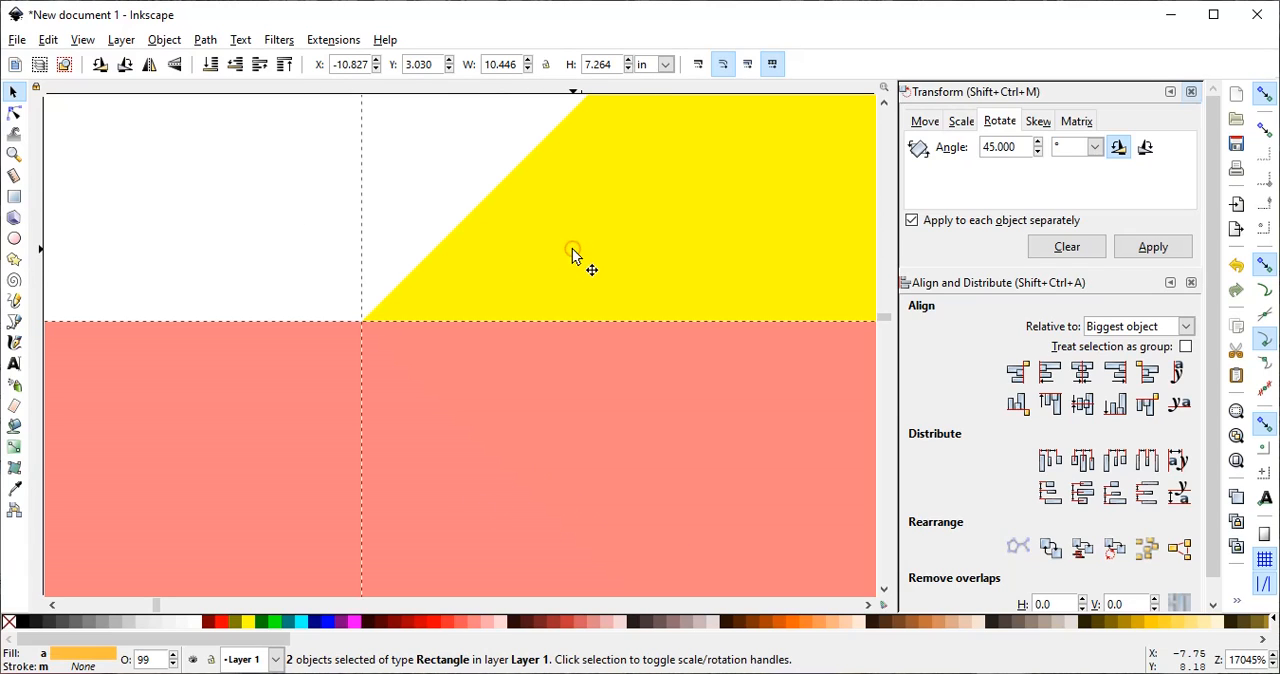
{"action": "left_click", "coordinate": [207, 40]}
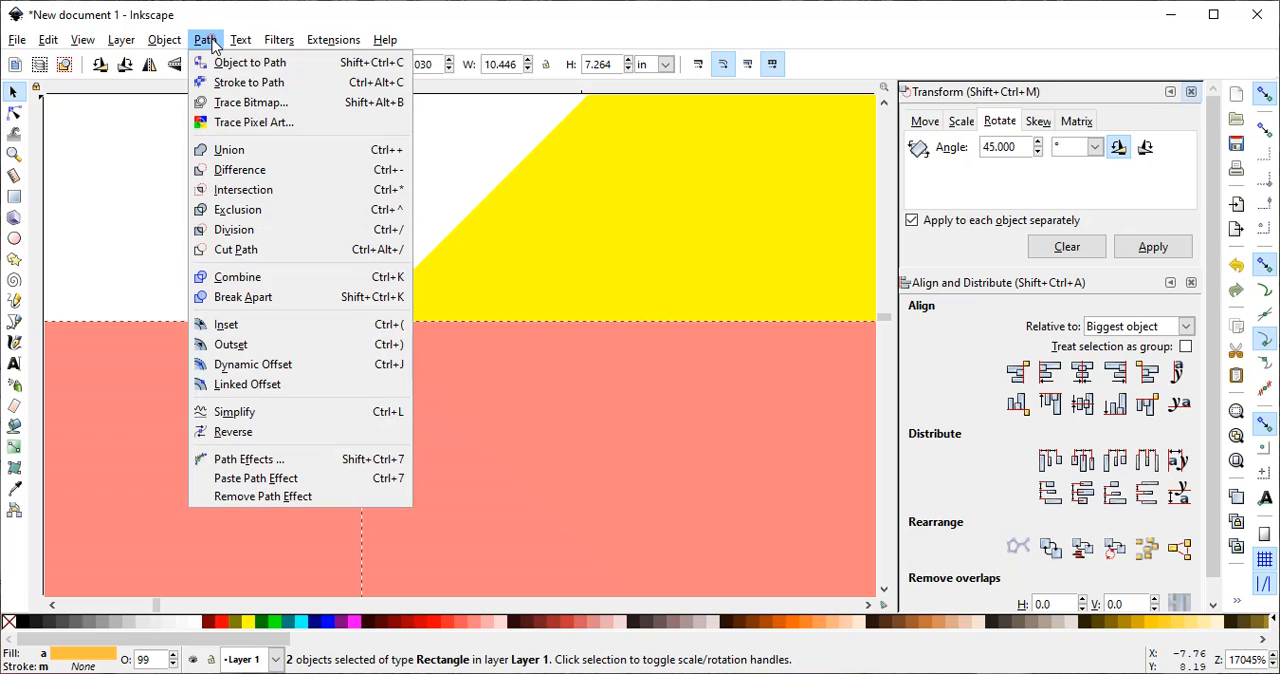
{"action": "left_click", "coordinate": [228, 237]}
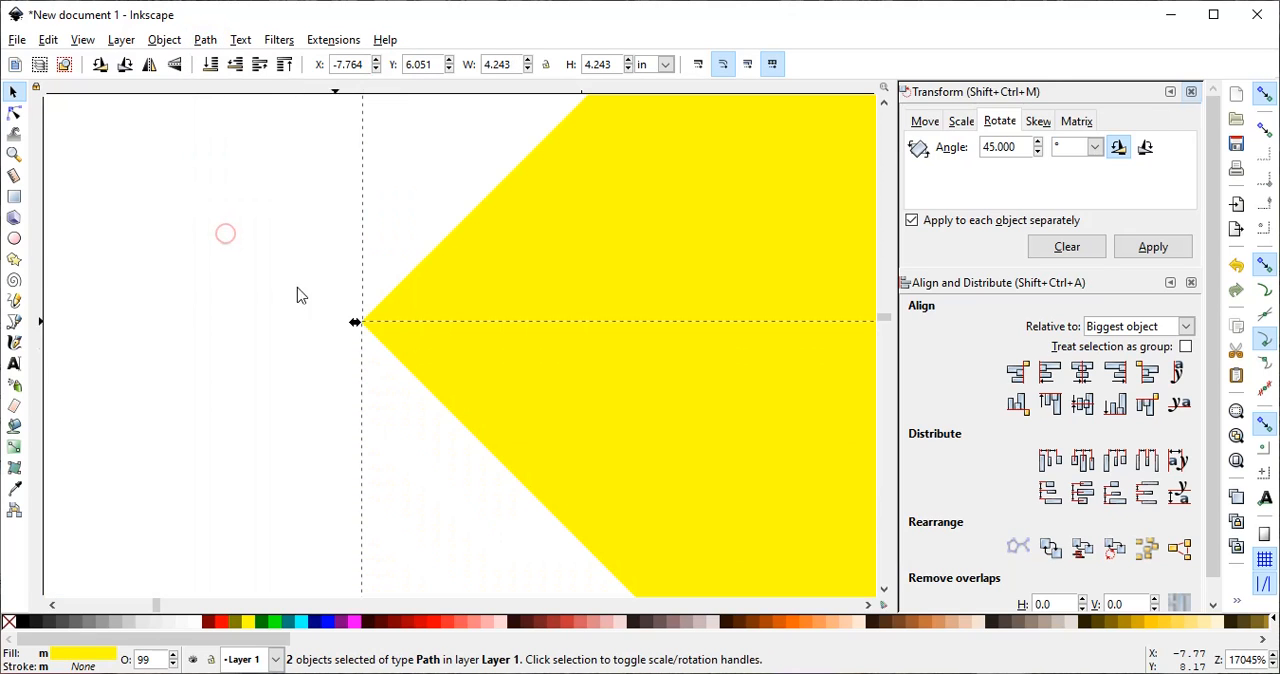
{"action": "left_click", "coordinate": [213, 335]}
{"action": "left_click_drag", "start_coordinate": [536, 396], "coordinate": [535, 414]}
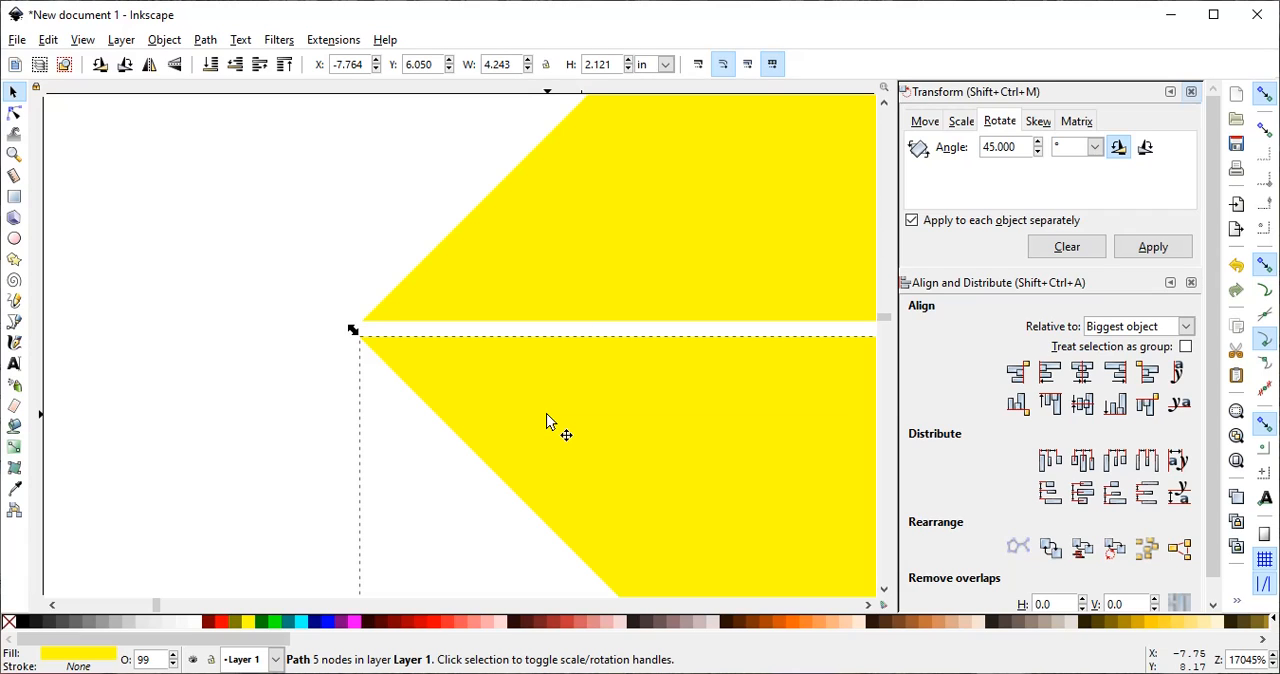
- Select both diamond halves together and move them onto the page, just above the green notched shape
{"action": "left_click", "coordinate": [14, 154]}
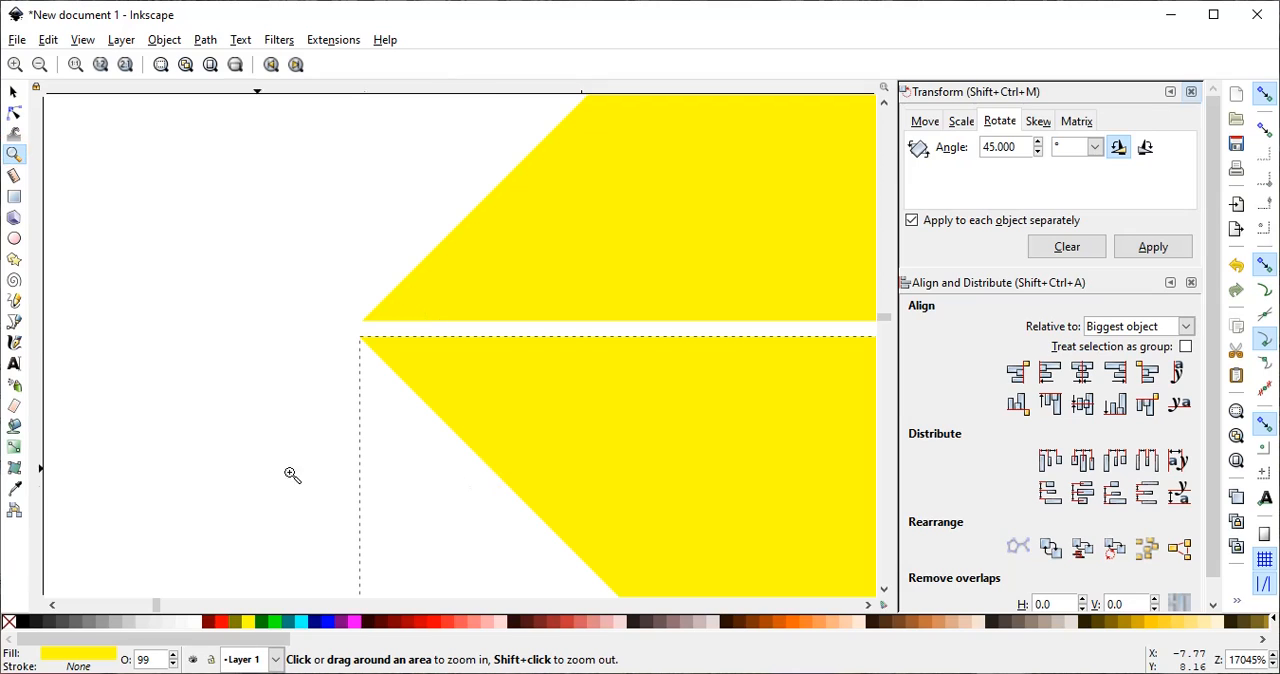
{"action": "left_click", "coordinate": [40, 64]}
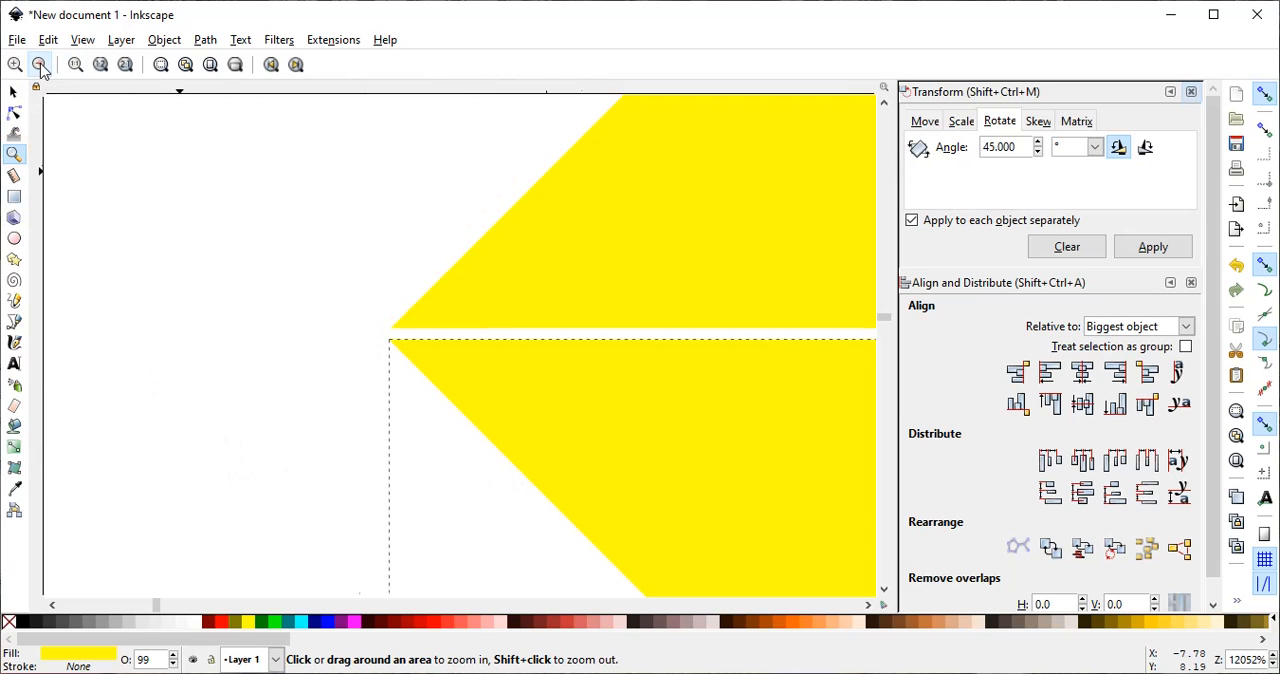
{"action": "left_click", "coordinate": [40, 64]}
{"action": "left_click", "coordinate": [40, 64]}
{"action": "left_click", "coordinate": [40, 64]}
{"action": "left_click", "coordinate": [40, 64]}
{"action": "left_click", "coordinate": [40, 64]}
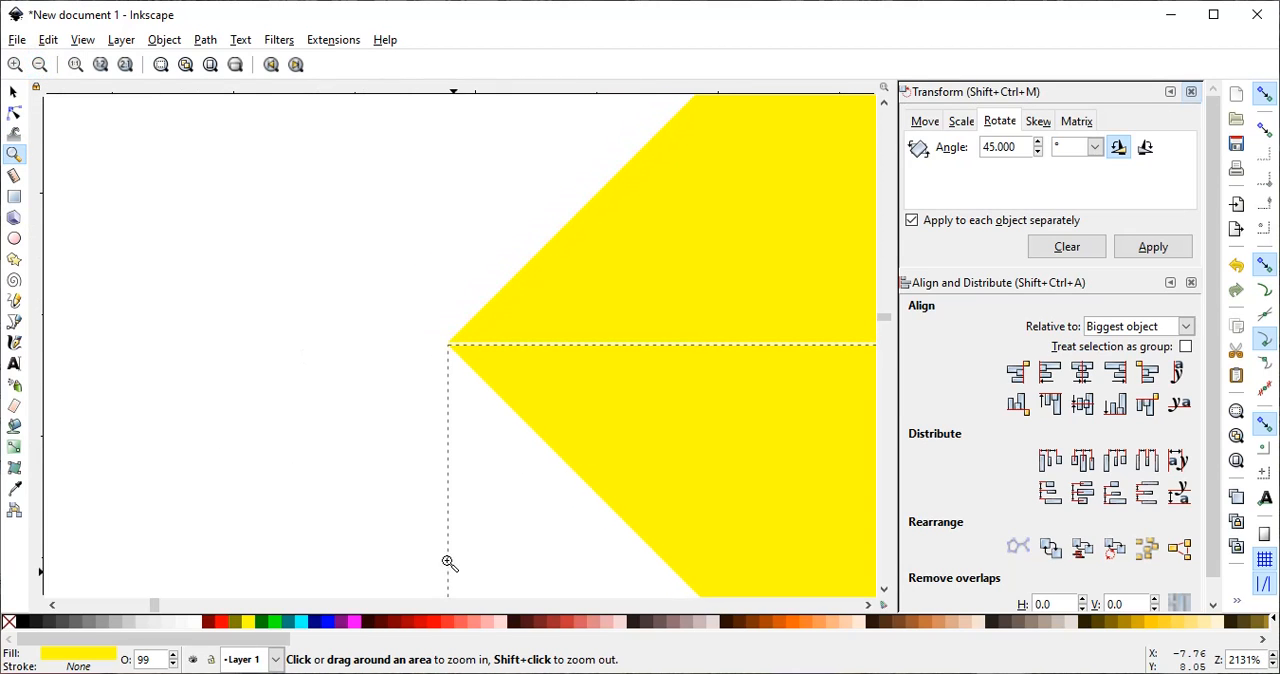
{"action": "left_click_drag", "start_coordinate": [156, 606], "coordinate": [168, 614]}
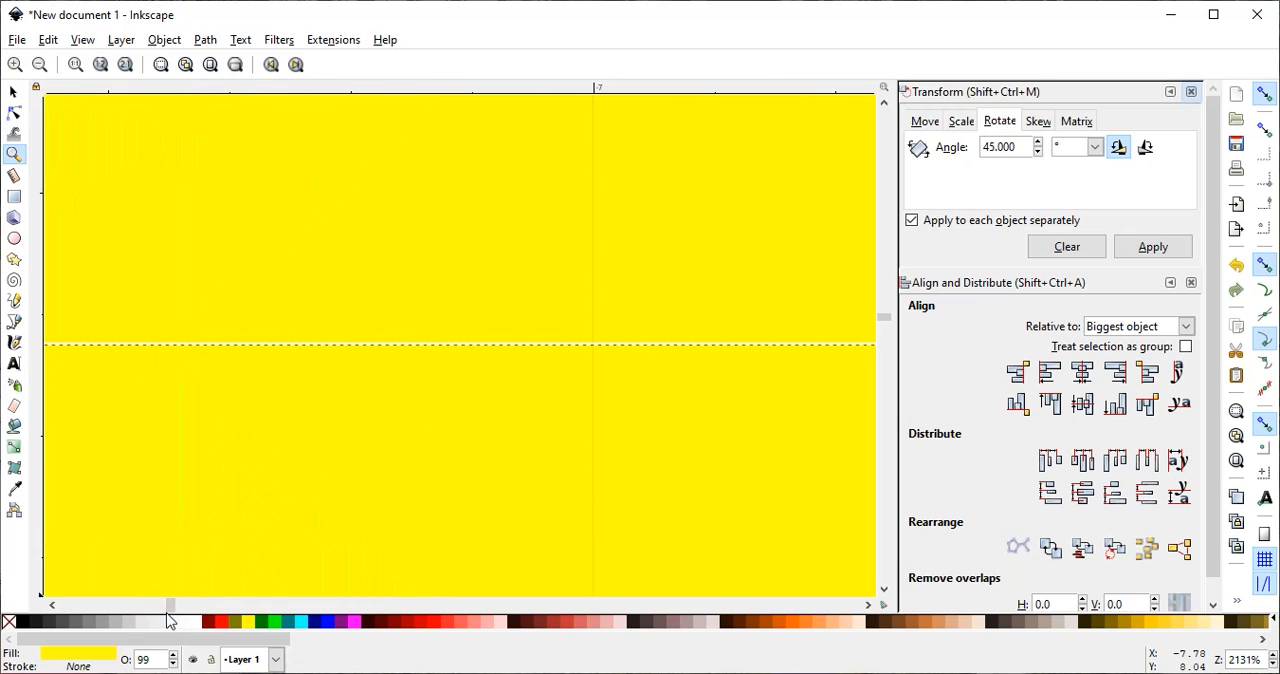
{"action": "left_click", "coordinate": [100, 64]}
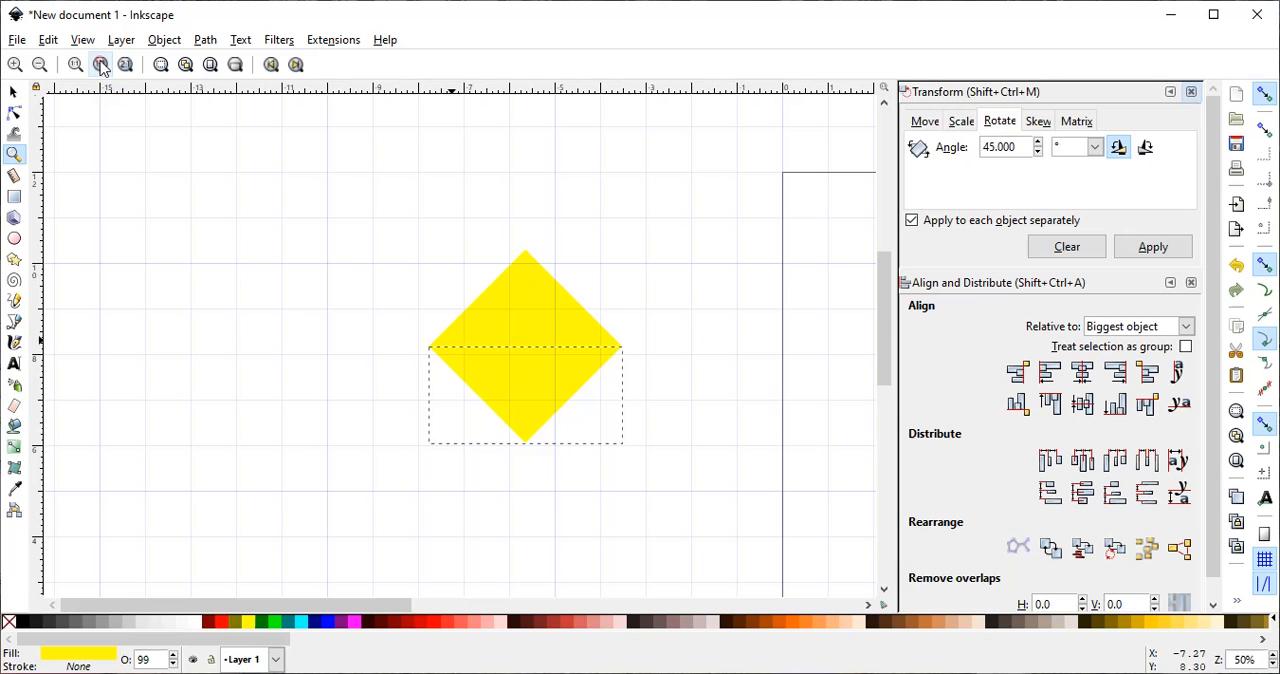
{"action": "left_click", "coordinate": [867, 606]}
{"action": "left_click", "coordinate": [866, 606]}
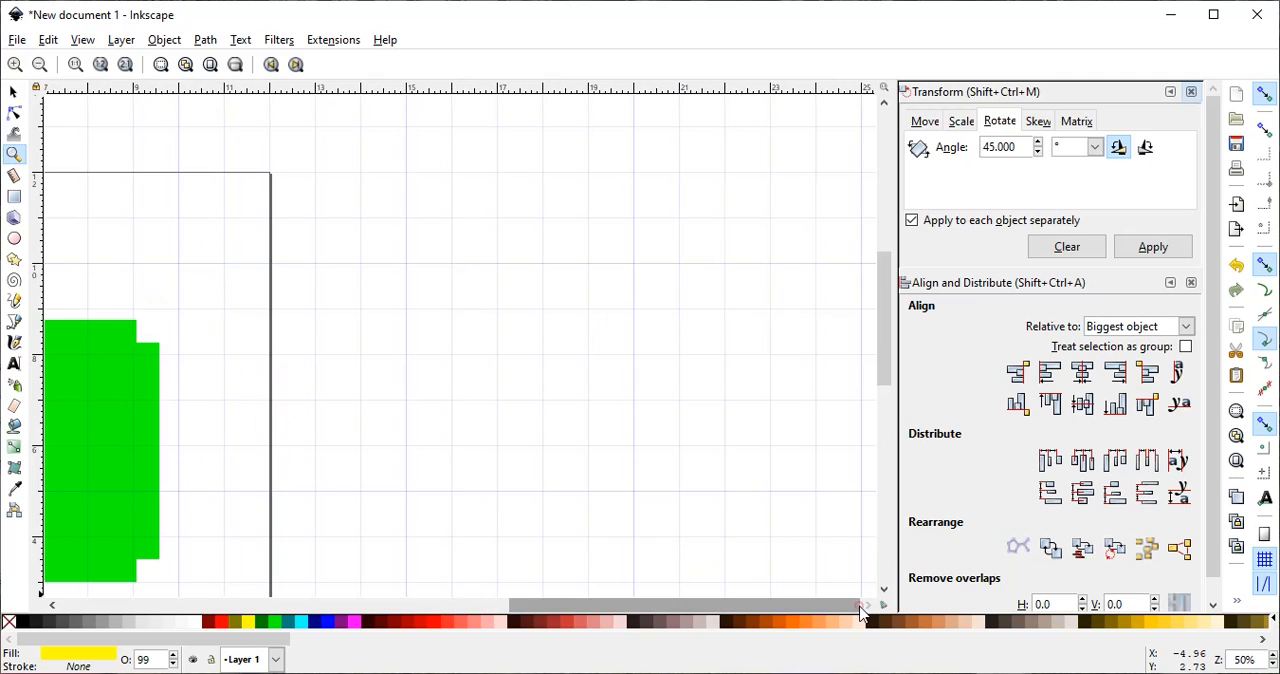
{"action": "left_click_drag", "start_coordinate": [650, 608], "coordinate": [372, 608]}
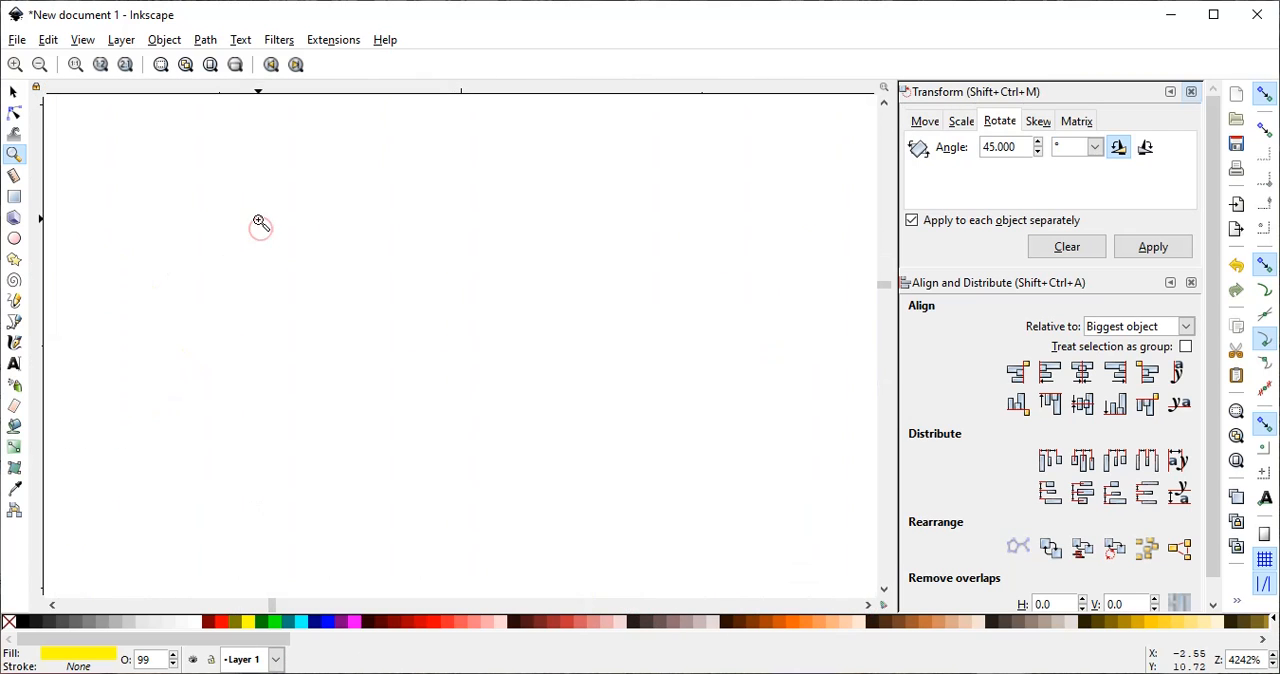
{"action": "left_click_drag", "start_coordinate": [263, 238], "coordinate": [258, 226]}
{"action": "left_click", "coordinate": [100, 64]}
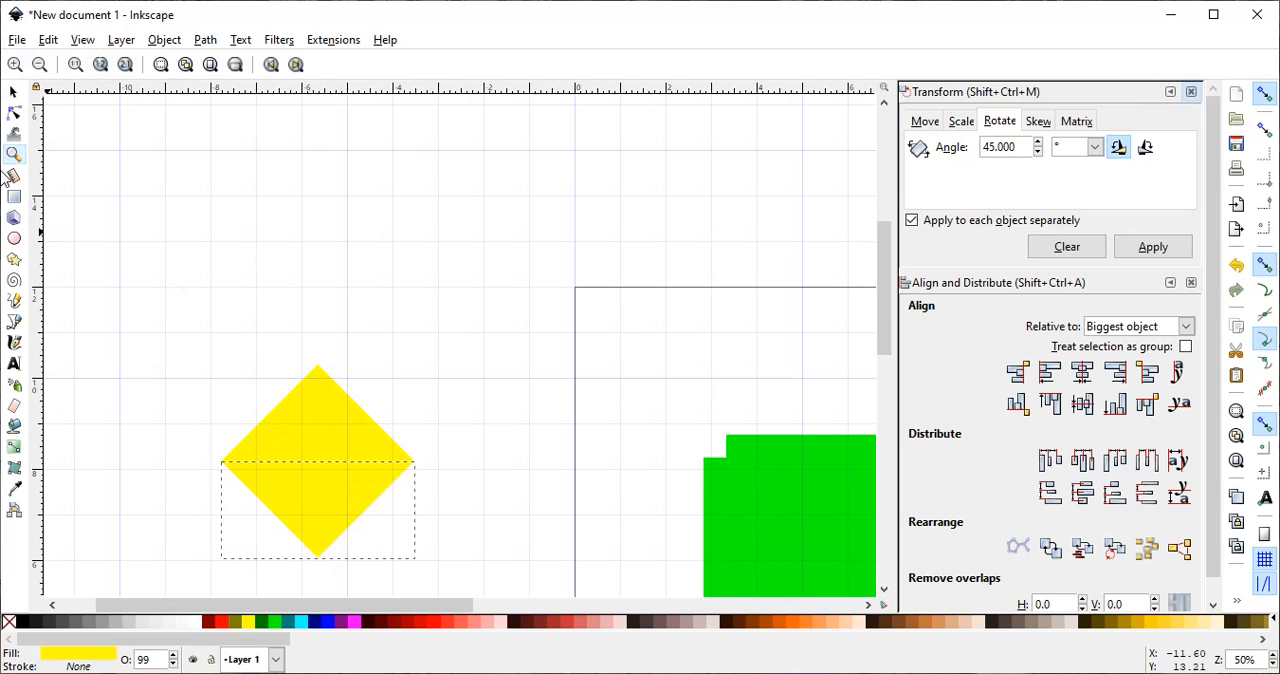
{"action": "left_click", "coordinate": [13, 91]}
{"action": "left_click_drag", "start_coordinate": [153, 324], "coordinate": [474, 590]}
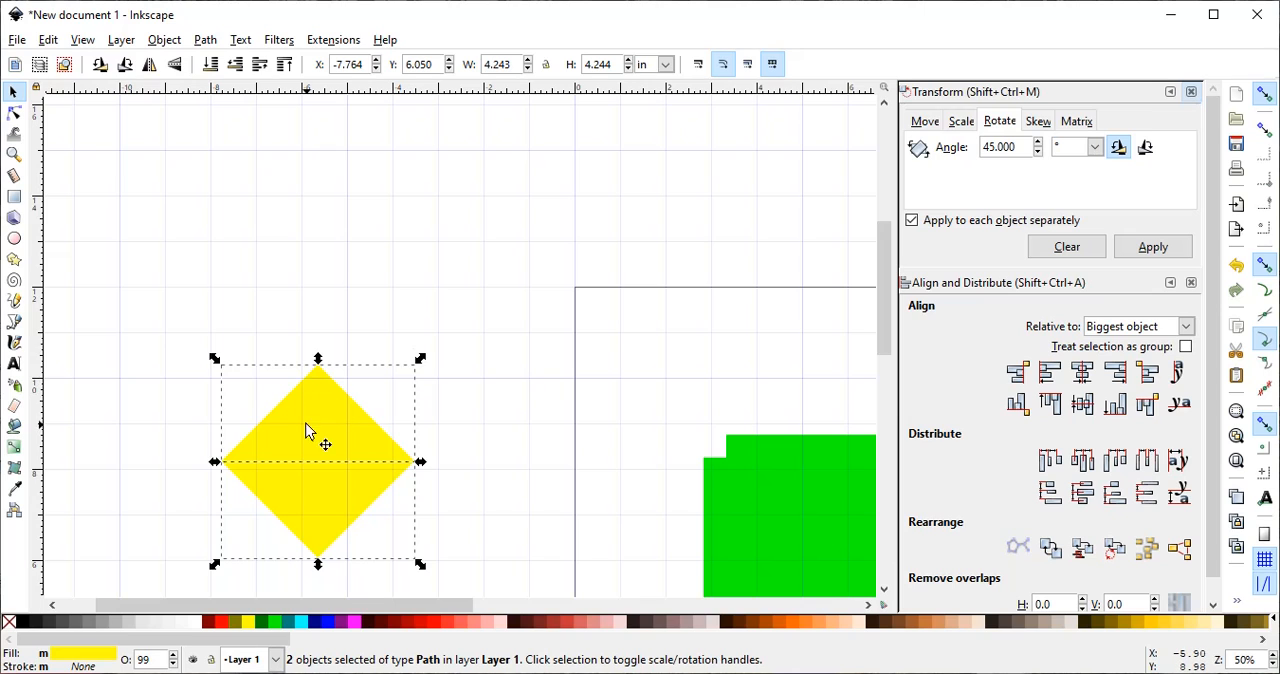
{"action": "left_click_drag", "start_coordinate": [314, 434], "coordinate": [762, 300]}
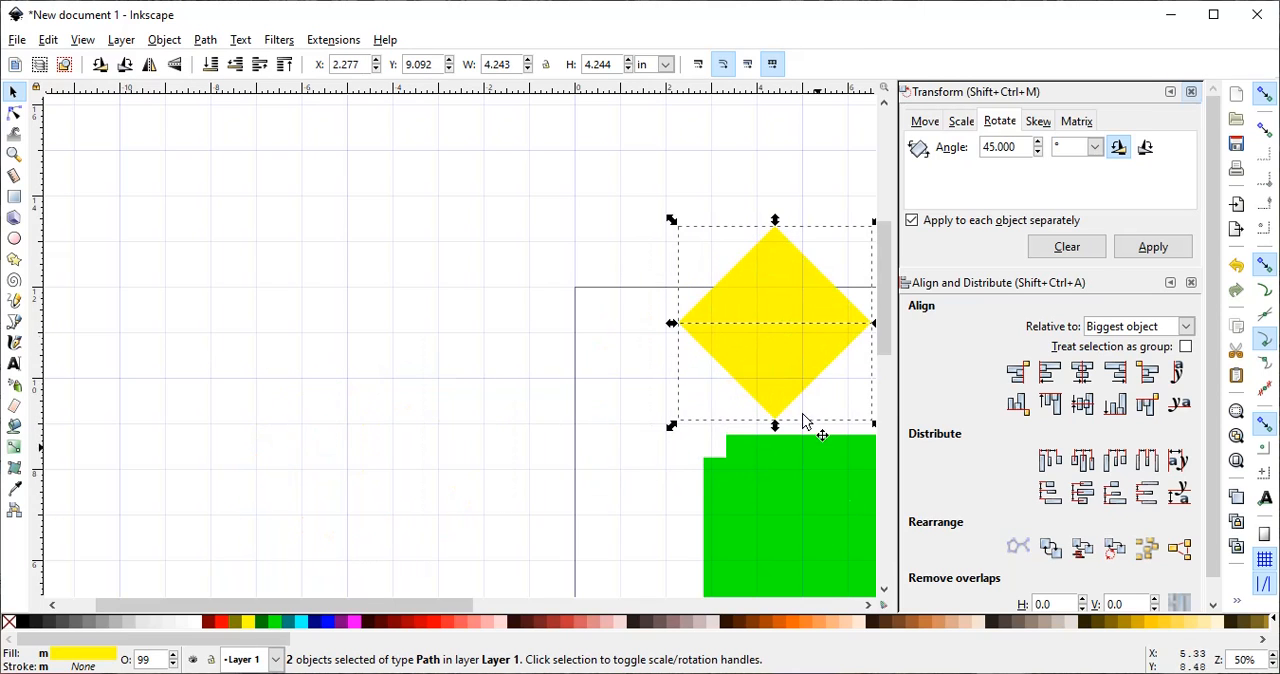
{"action": "left_click", "coordinate": [868, 605]}
{"action": "left_click", "coordinate": [868, 605]}
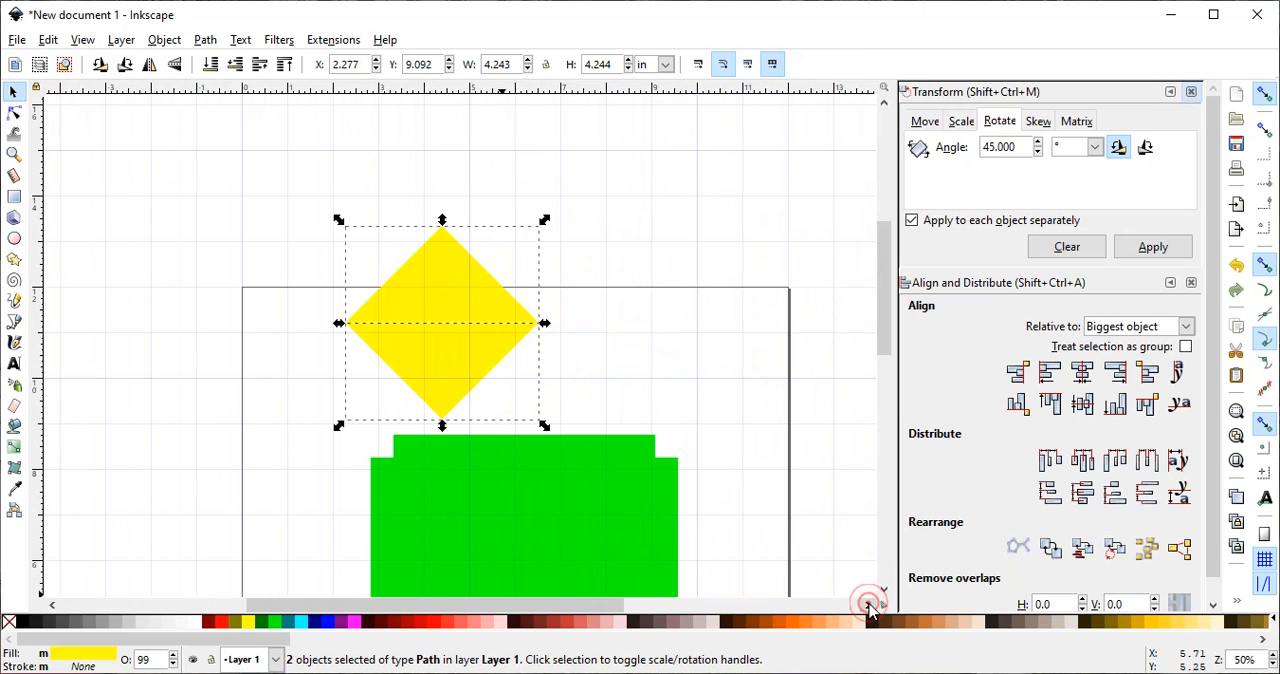
{"action": "left_click_drag", "start_coordinate": [434, 363], "coordinate": [525, 331]}
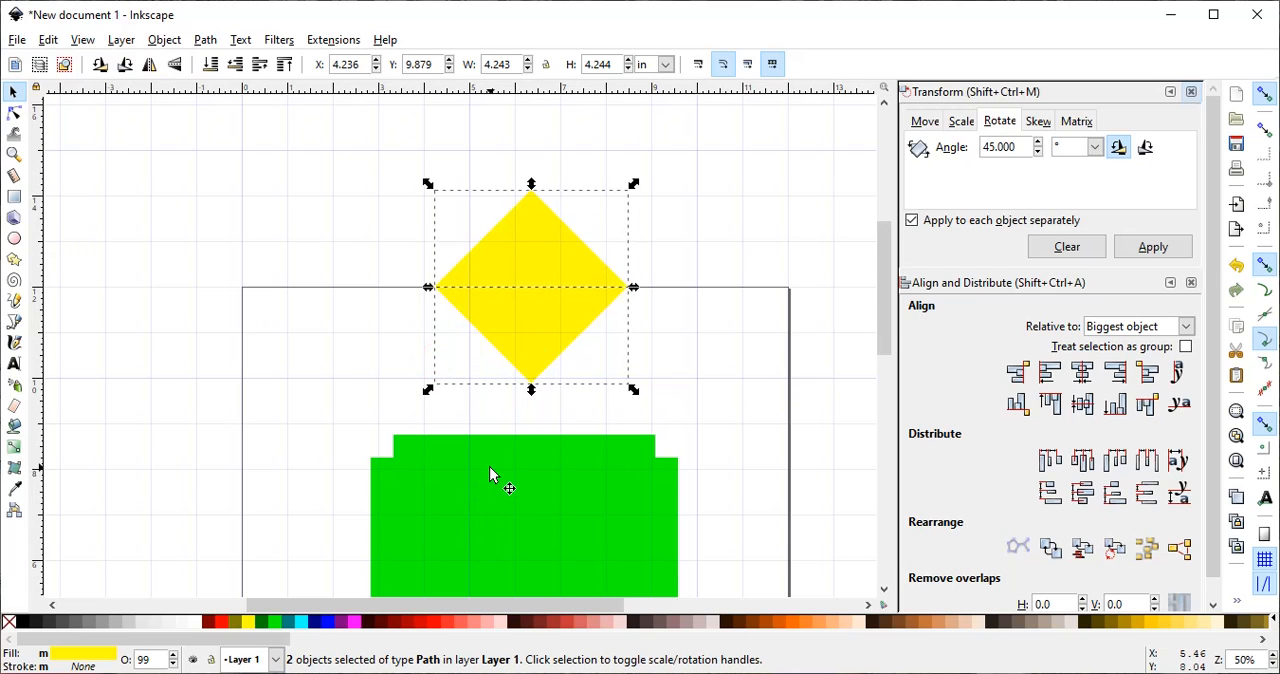
- Scale both diamond halves together to a width of 5.75 in with the proportions locked
{"action": "left_click", "coordinate": [513, 493]}
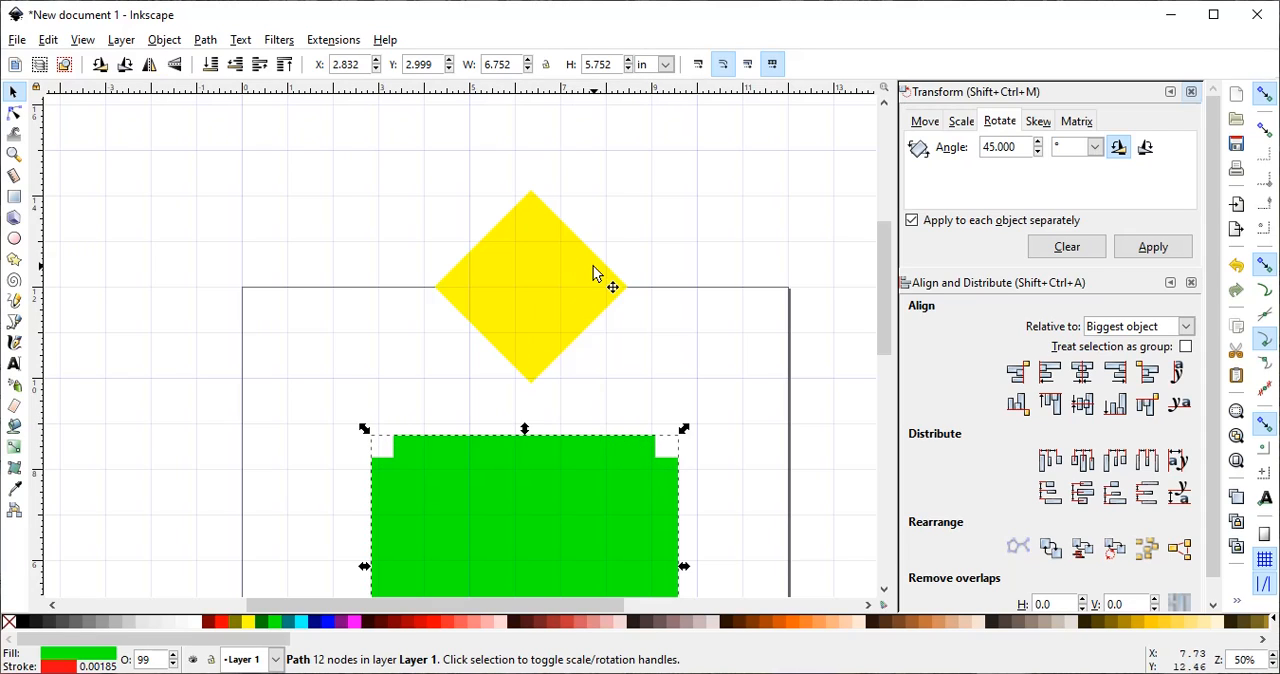
{"action": "left_click_drag", "start_coordinate": [362, 140], "coordinate": [672, 406]}
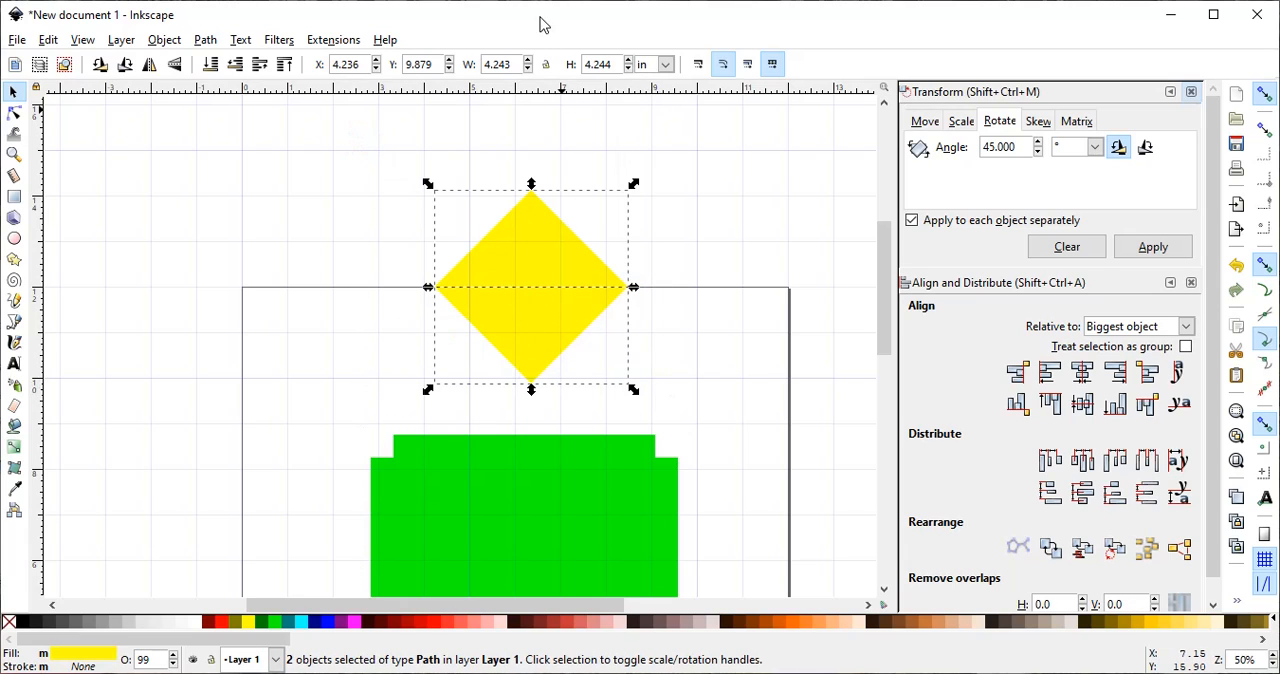
{"action": "left_click", "coordinate": [512, 64]}
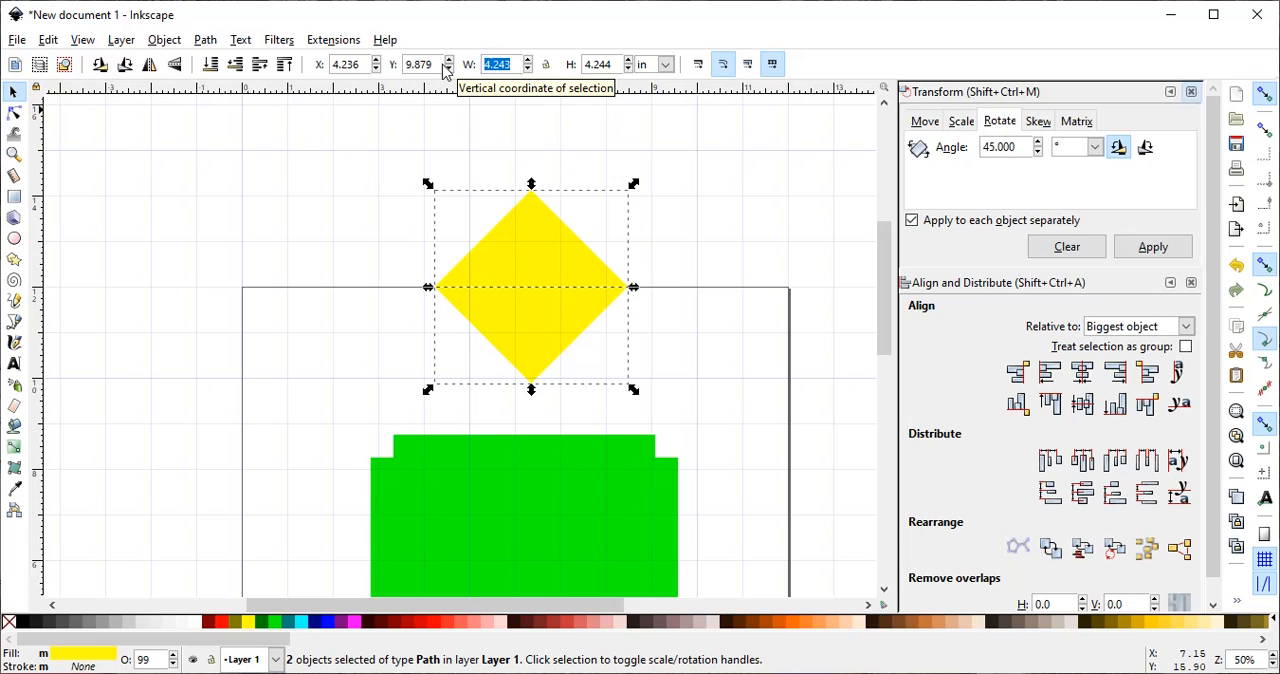
{"action": "type", "text": "5.75"}
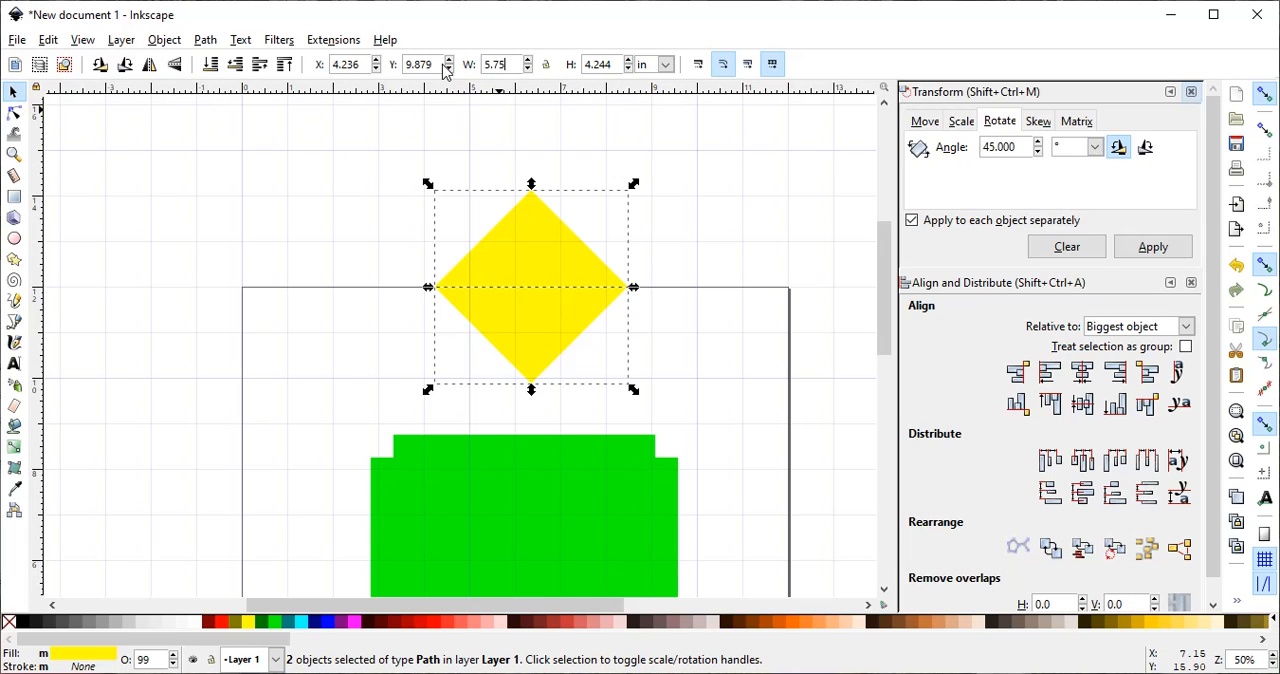
{"action": "left_click", "coordinate": [545, 66]}
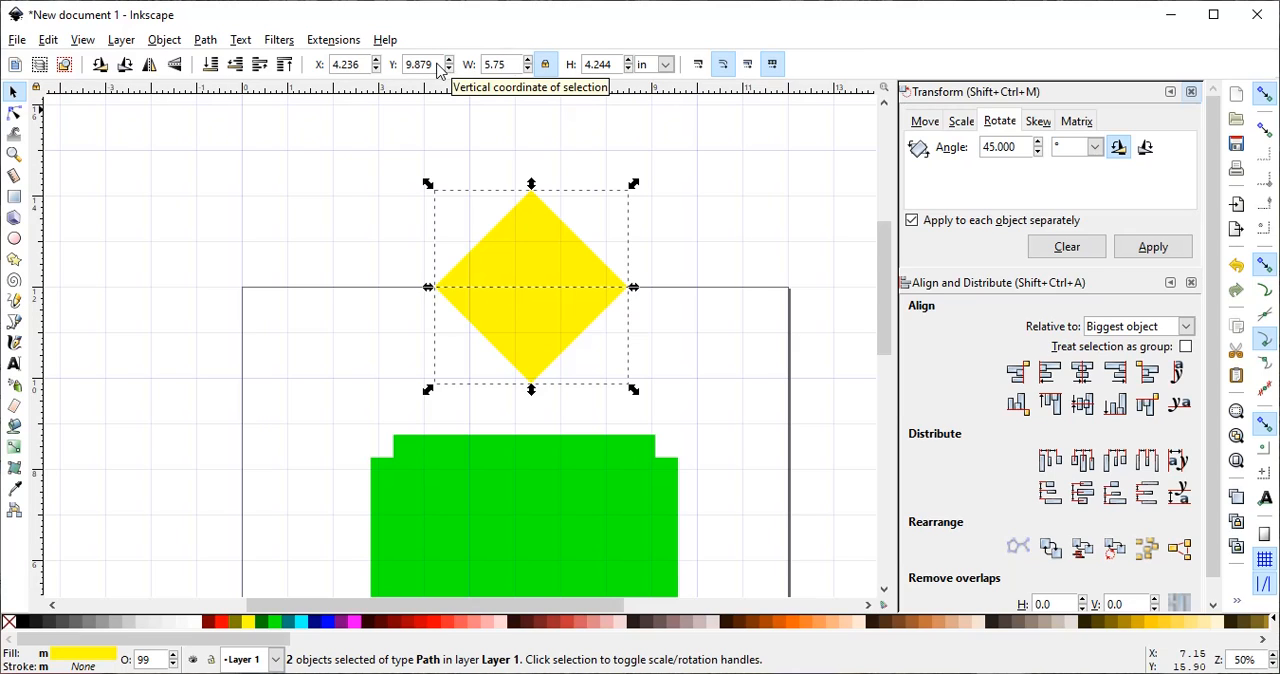
{"action": "key", "text": "Return"}
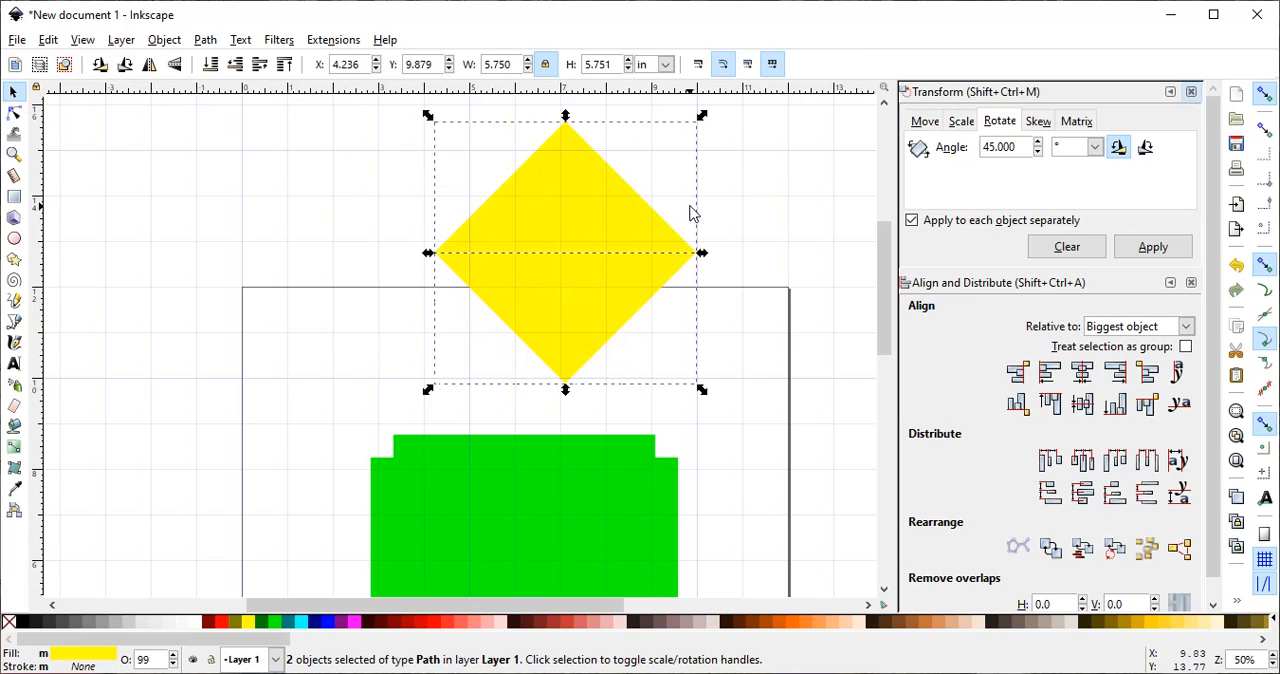
- Move the lower yellow triangle aside to the left and place the upper one along the green shape's top edge
{"action": "left_click", "coordinate": [780, 214]}
{"action": "left_click_drag", "start_coordinate": [594, 294], "coordinate": [251, 314]}
{"action": "left_click_drag", "start_coordinate": [580, 232], "coordinate": [538, 404]}
- Place the downward-pointing yellow triangle just below the bottom edge of the green shape
{"action": "scroll", "coordinate": [743, 355], "scroll_direction": "down", "scroll_amount": 4}
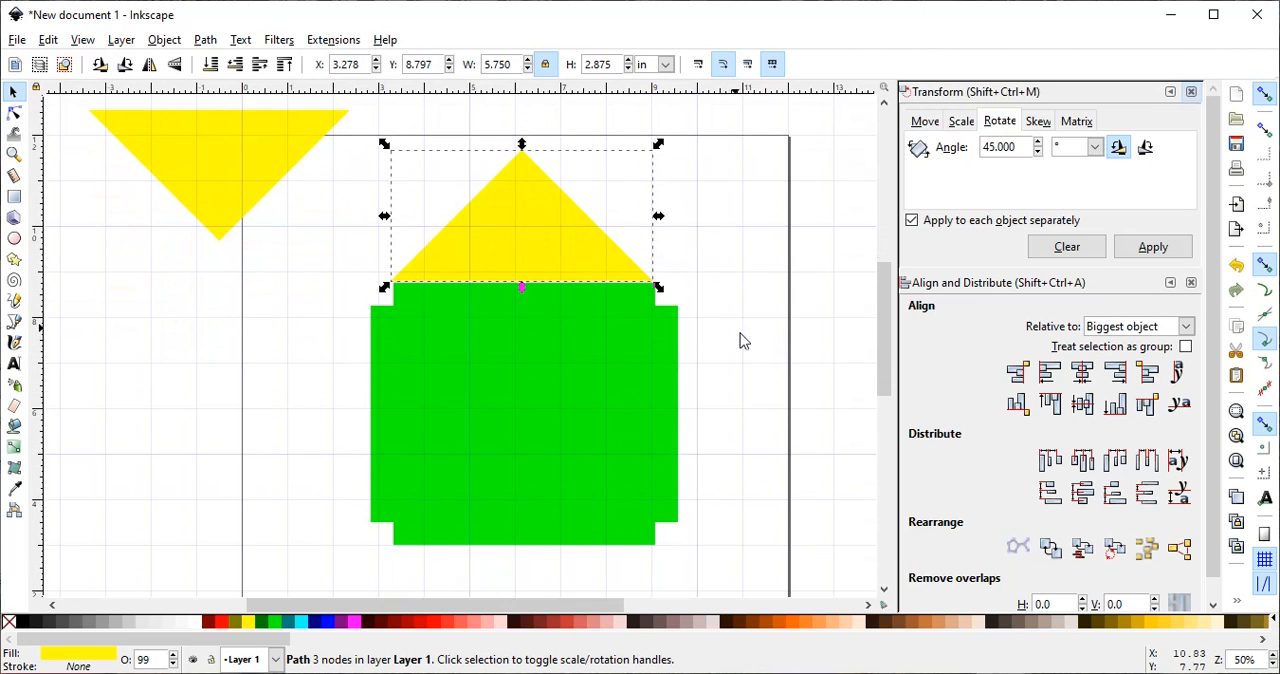
{"action": "left_click_drag", "start_coordinate": [232, 163], "coordinate": [526, 531]}
{"action": "scroll", "coordinate": [640, 486], "scroll_direction": "down", "scroll_amount": 2}
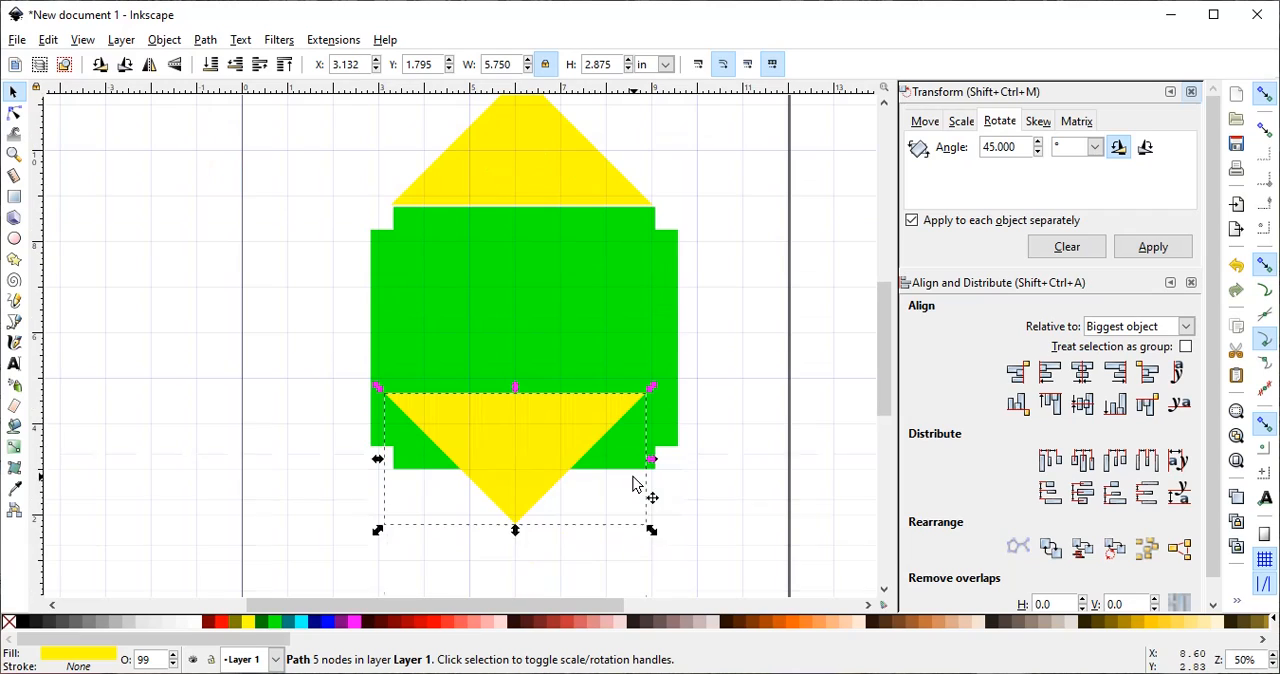
{"action": "left_click_drag", "start_coordinate": [502, 428], "coordinate": [522, 521]}
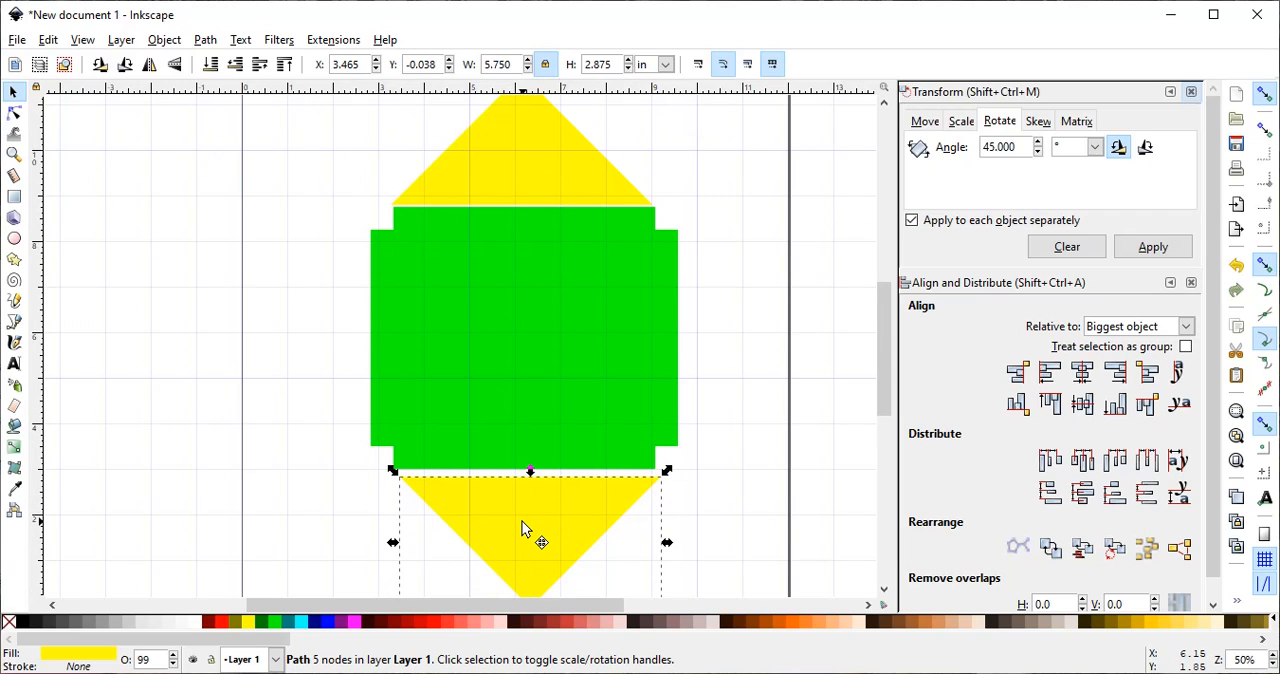
- Remove the red stroke from the green notched shape
{"action": "left_click", "coordinate": [14, 154]}
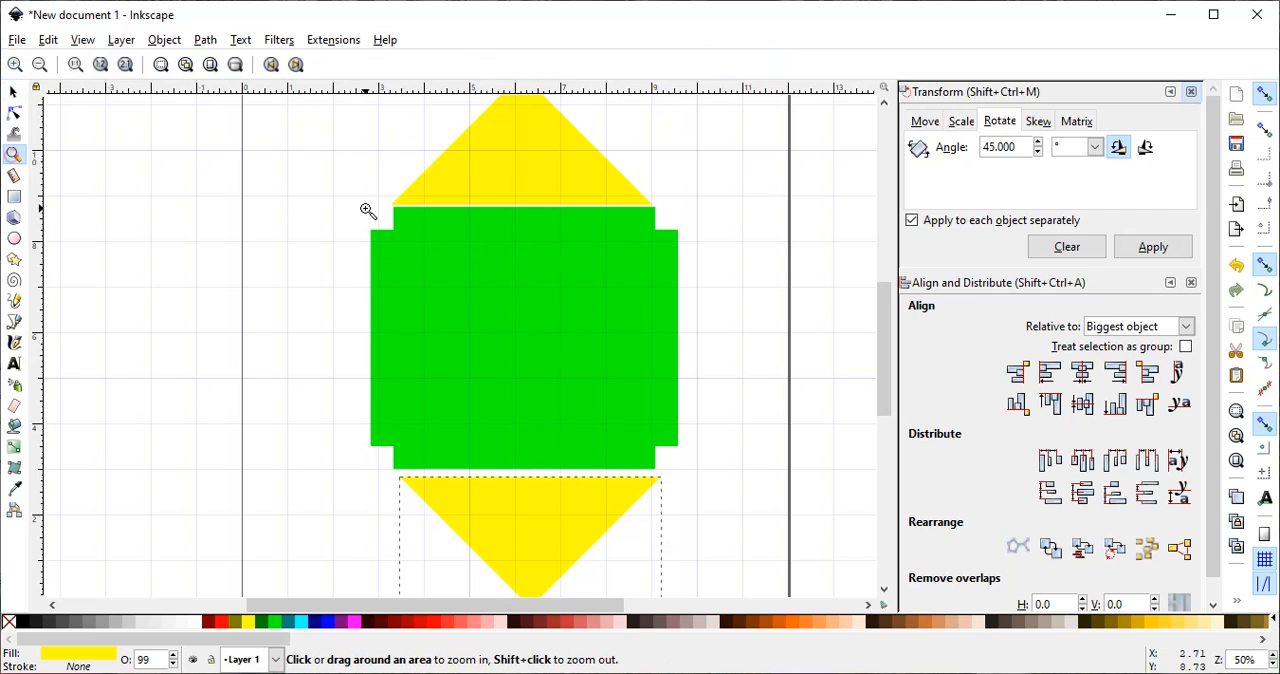
{"action": "left_click_drag", "start_coordinate": [388, 191], "coordinate": [420, 231]}
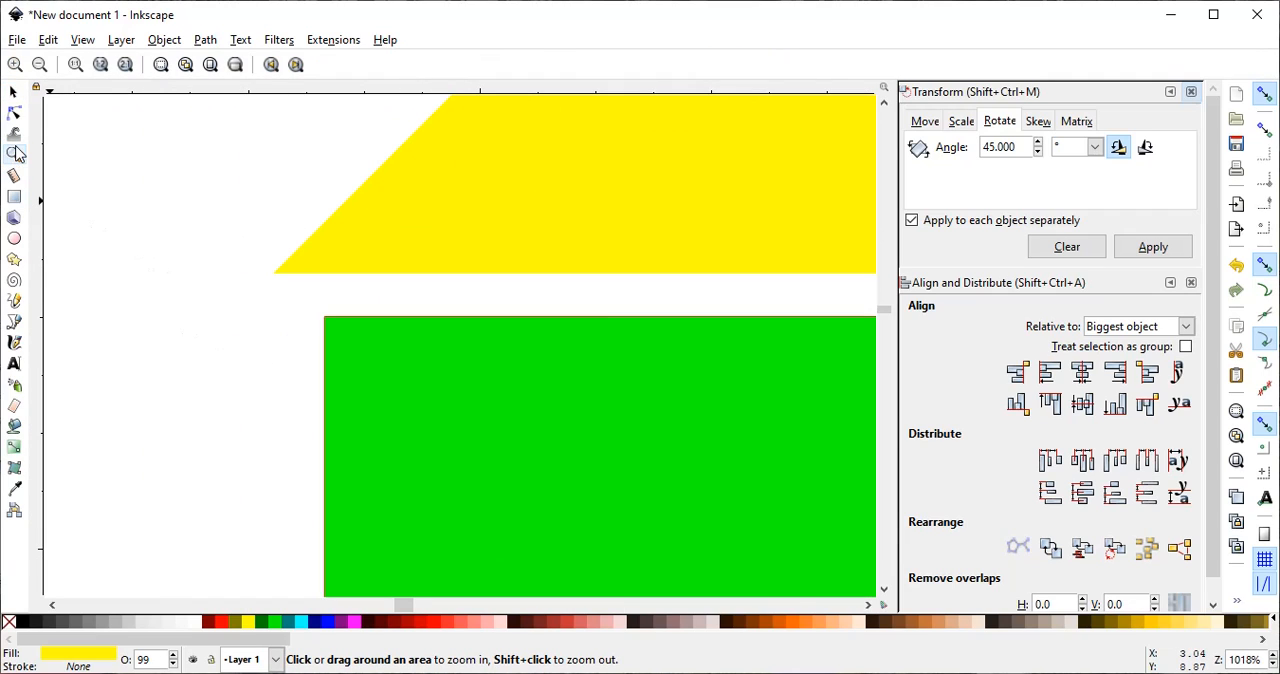
{"action": "left_click_drag", "start_coordinate": [250, 236], "coordinate": [416, 378]}
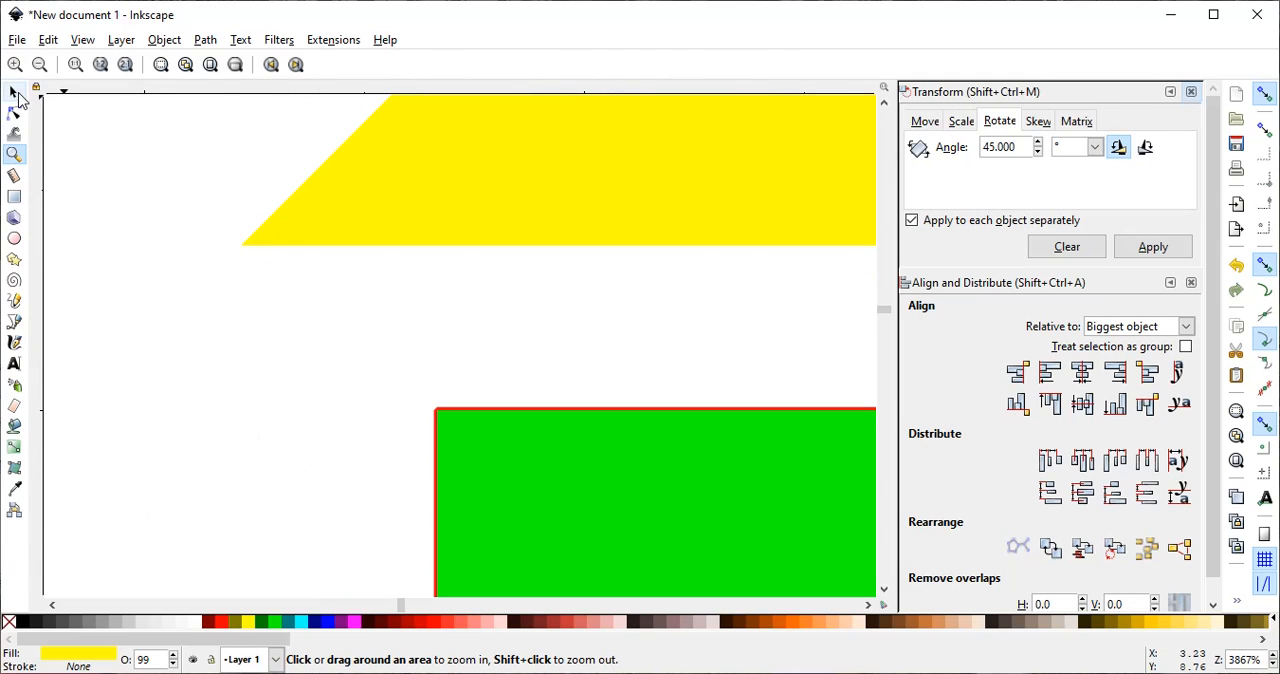
{"action": "left_click", "coordinate": [14, 91]}
{"action": "left_click", "coordinate": [519, 495]}
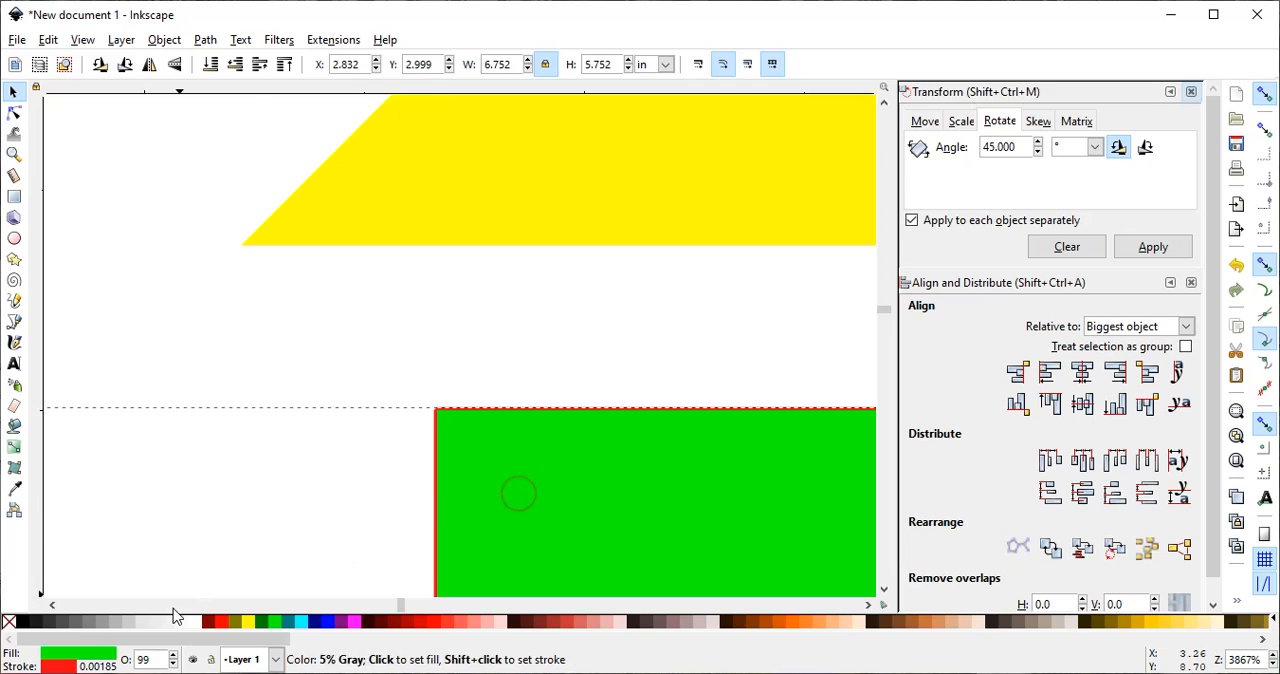
{"action": "right_click", "coordinate": [61, 668]}
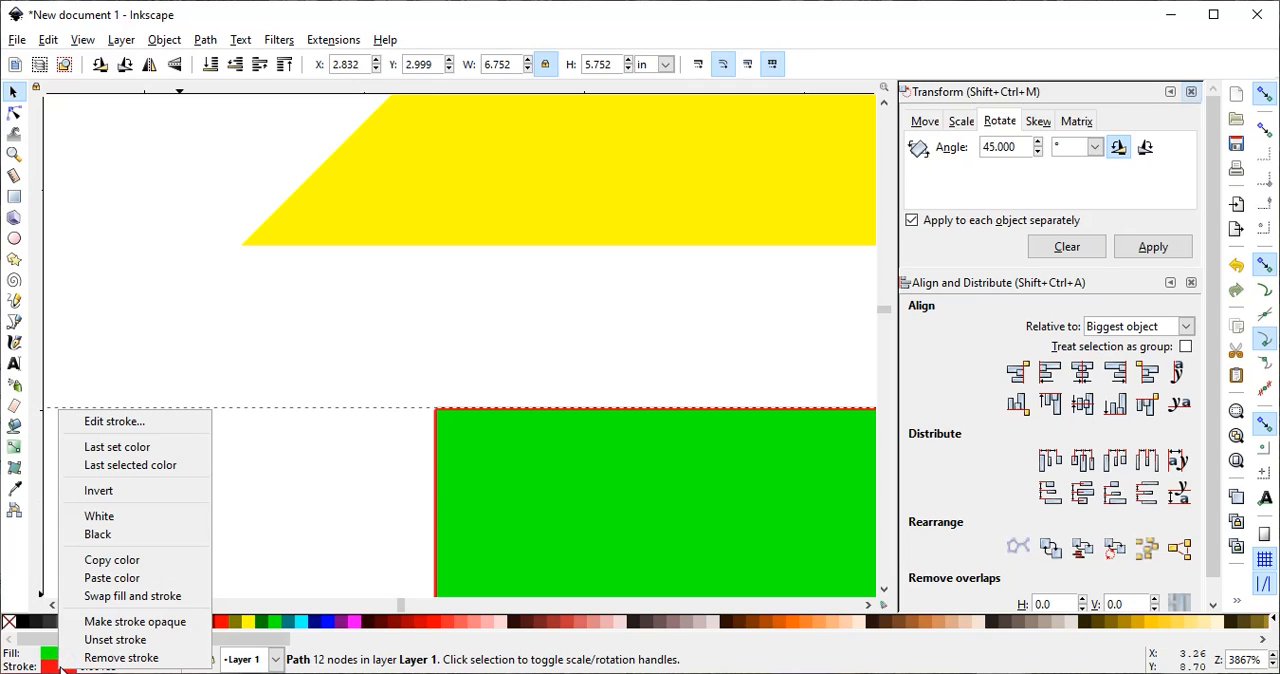
{"action": "left_click", "coordinate": [112, 657]}
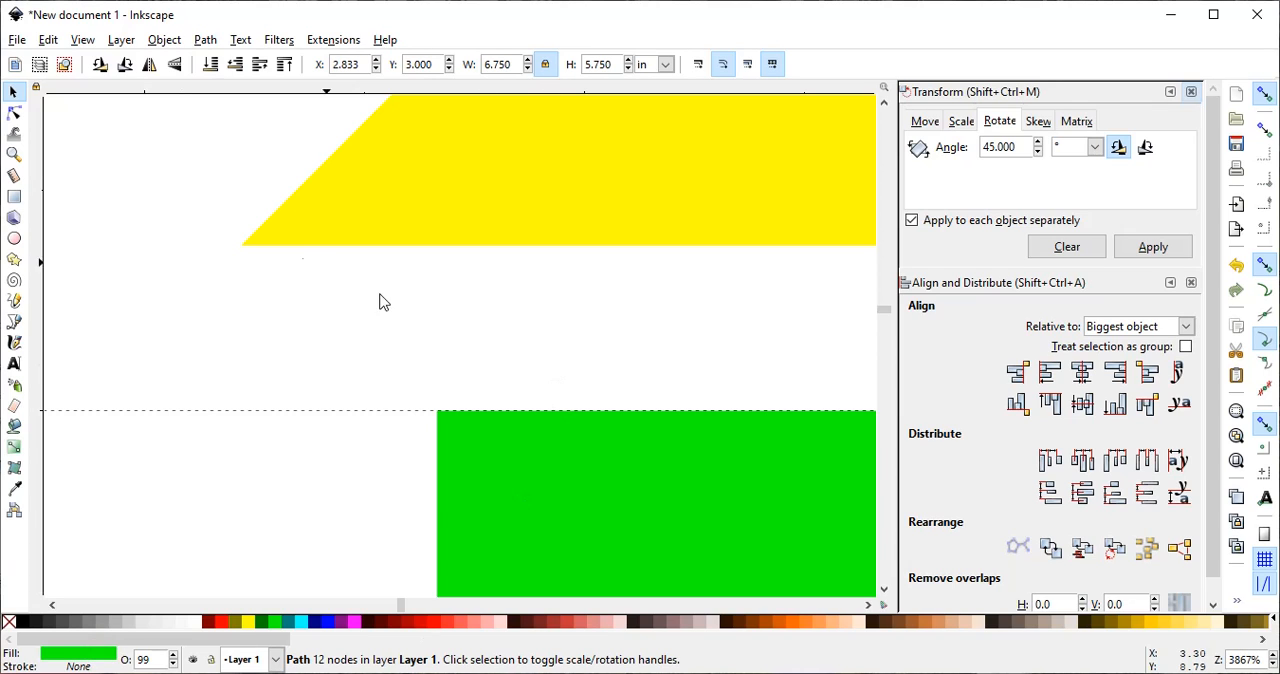
- Align the upper yellow triangle's bottom-left corner with the green shape's top-left corner, at X 3.333 in and Y 8.750 in
{"action": "left_click", "coordinate": [13, 93]}
{"action": "left_click_drag", "start_coordinate": [506, 209], "coordinate": [631, 355]}
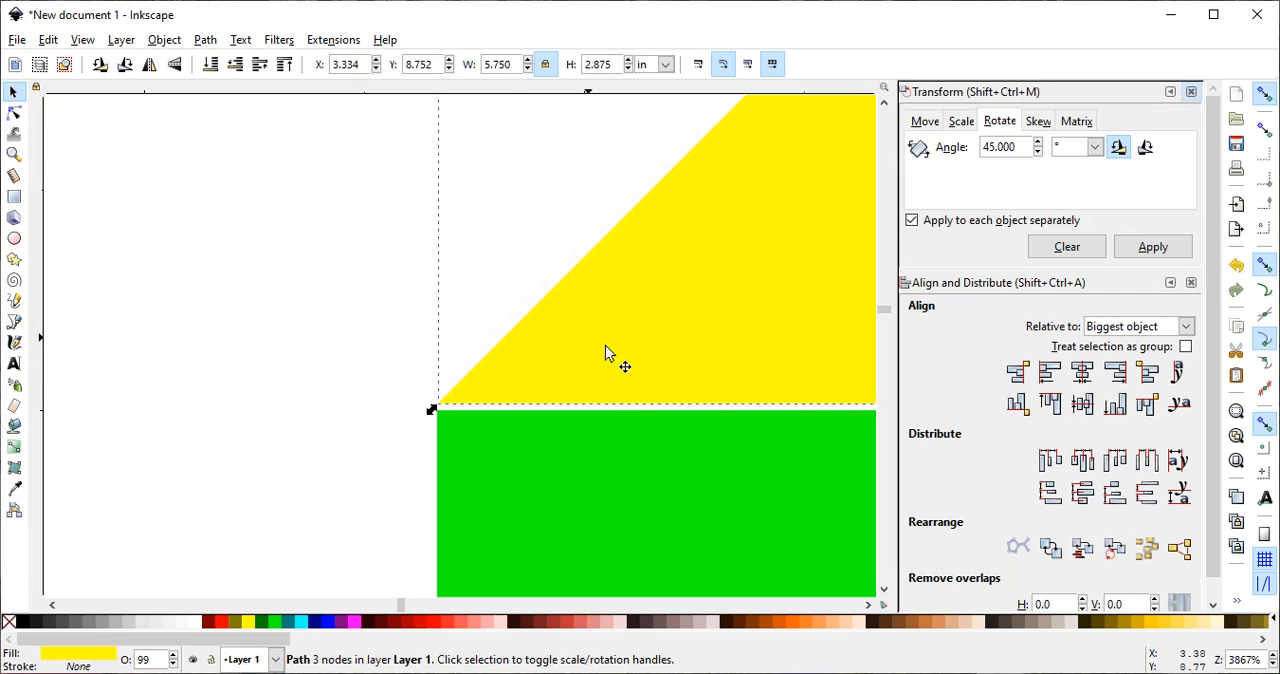
{"action": "left_click", "coordinate": [14, 154]}
{"action": "left_click_drag", "start_coordinate": [418, 390], "coordinate": [471, 426]}
{"action": "left_click_drag", "start_coordinate": [349, 274], "coordinate": [505, 402]}
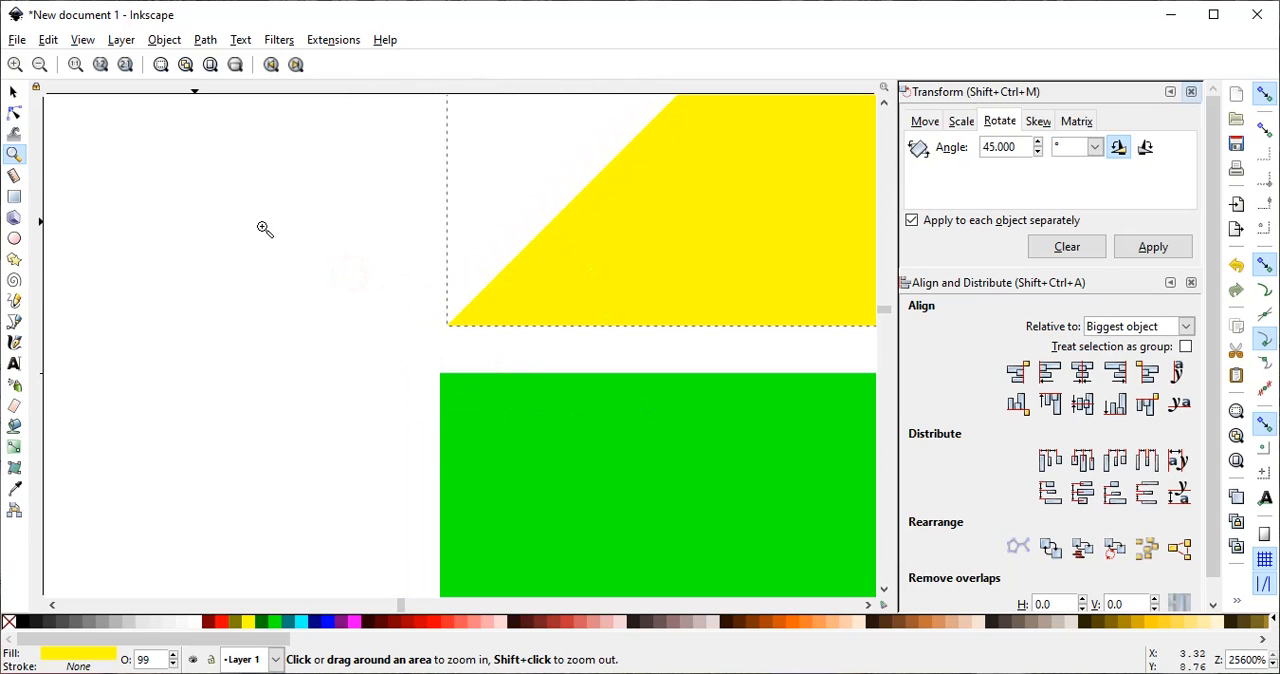
{"action": "left_click", "coordinate": [14, 92]}
{"action": "left_click_drag", "start_coordinate": [561, 301], "coordinate": [555, 341]}
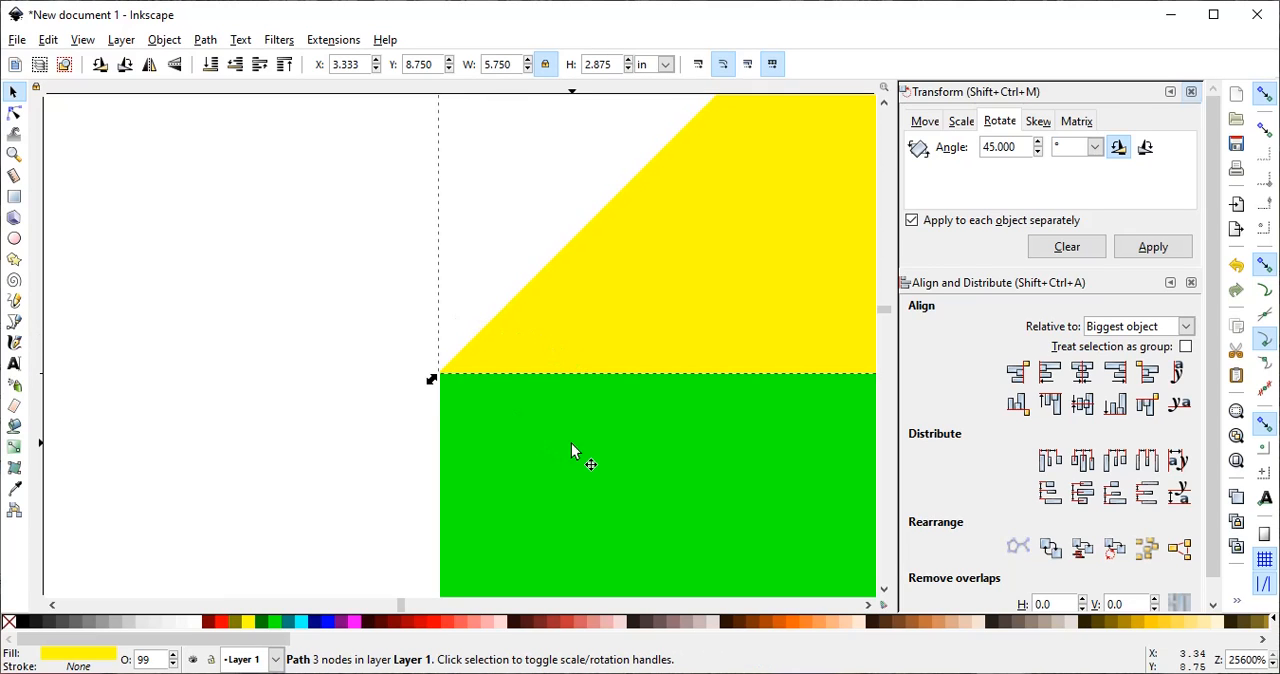
- Unite the upper yellow triangle with the green notched shape into a single path
{"action": "key", "text": "shift"}
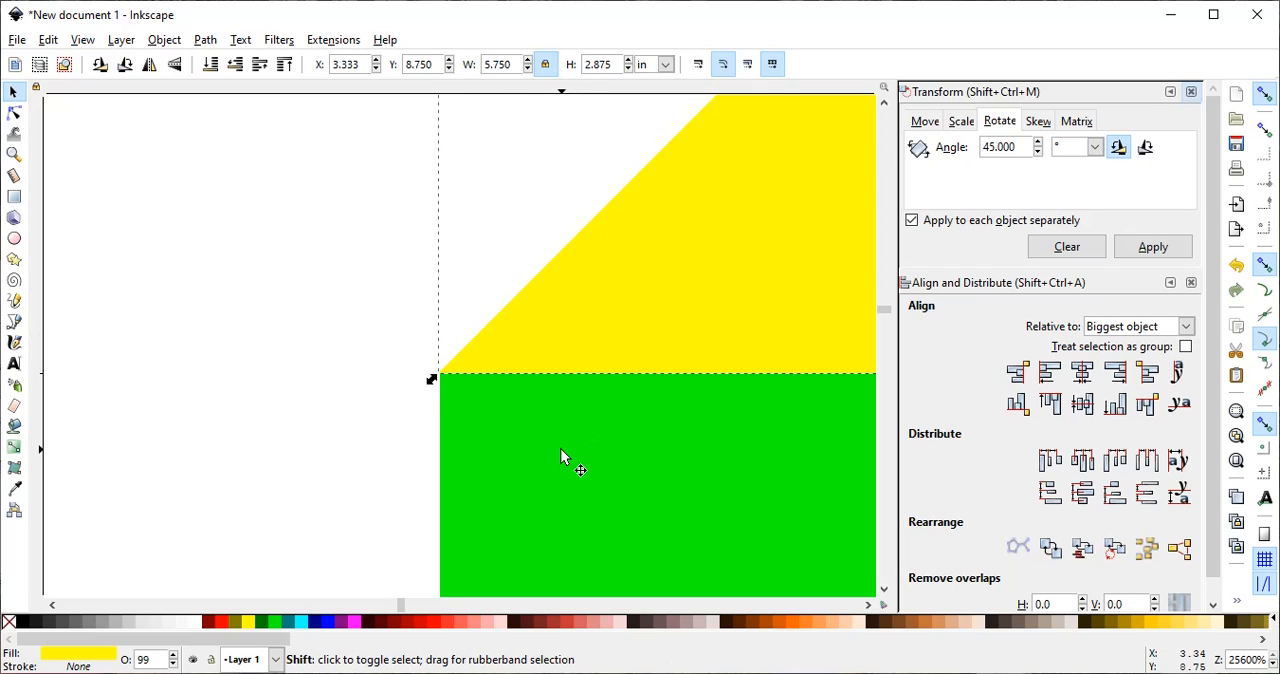
{"action": "left_click", "coordinate": [560, 447], "text": "shift"}
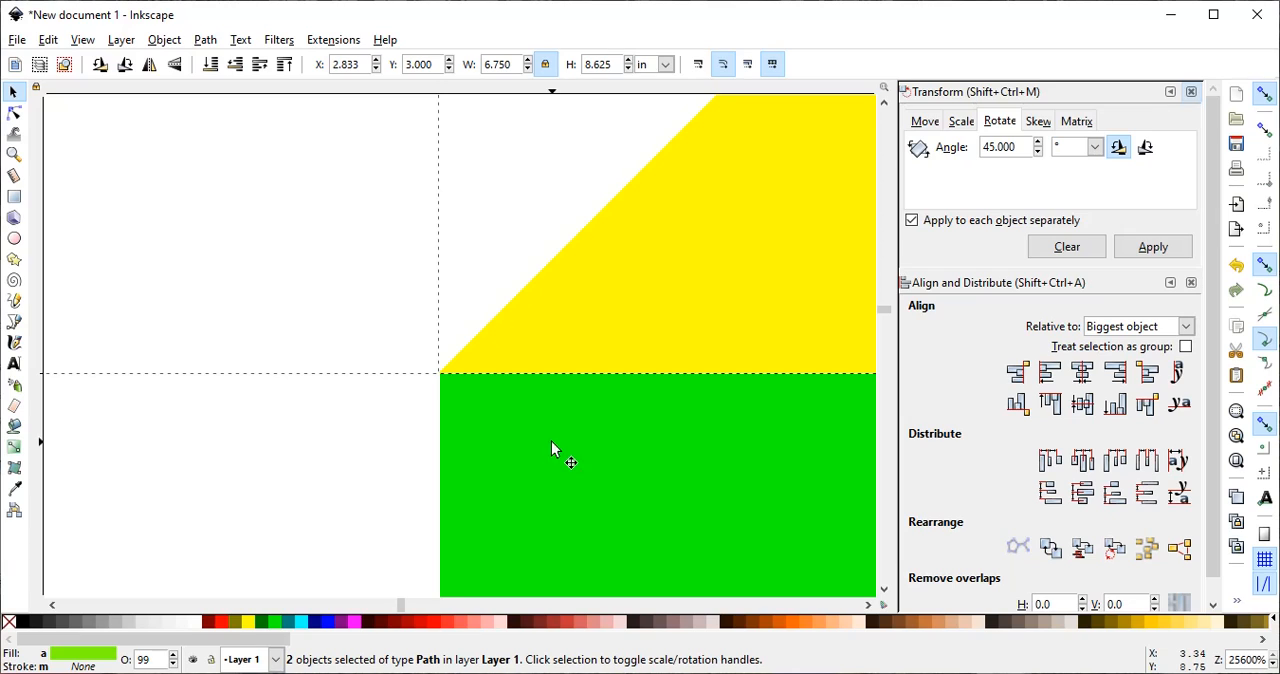
{"action": "left_click", "coordinate": [202, 42]}
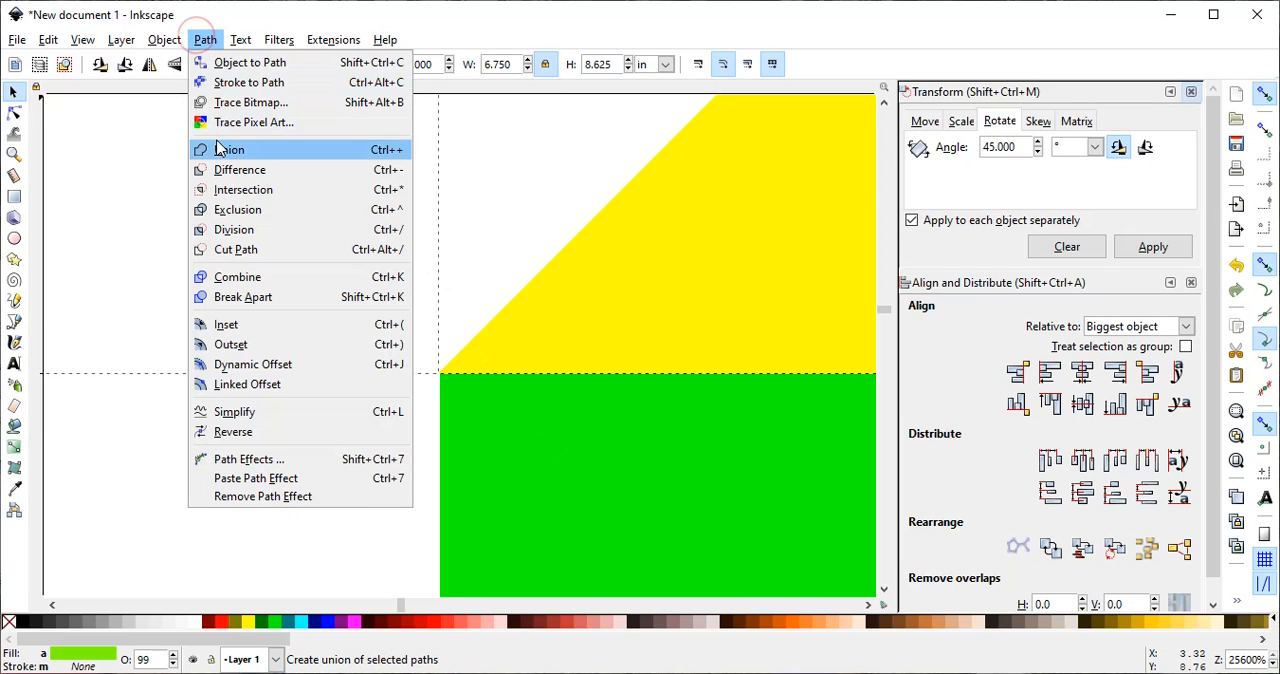
{"action": "left_click", "coordinate": [221, 151]}
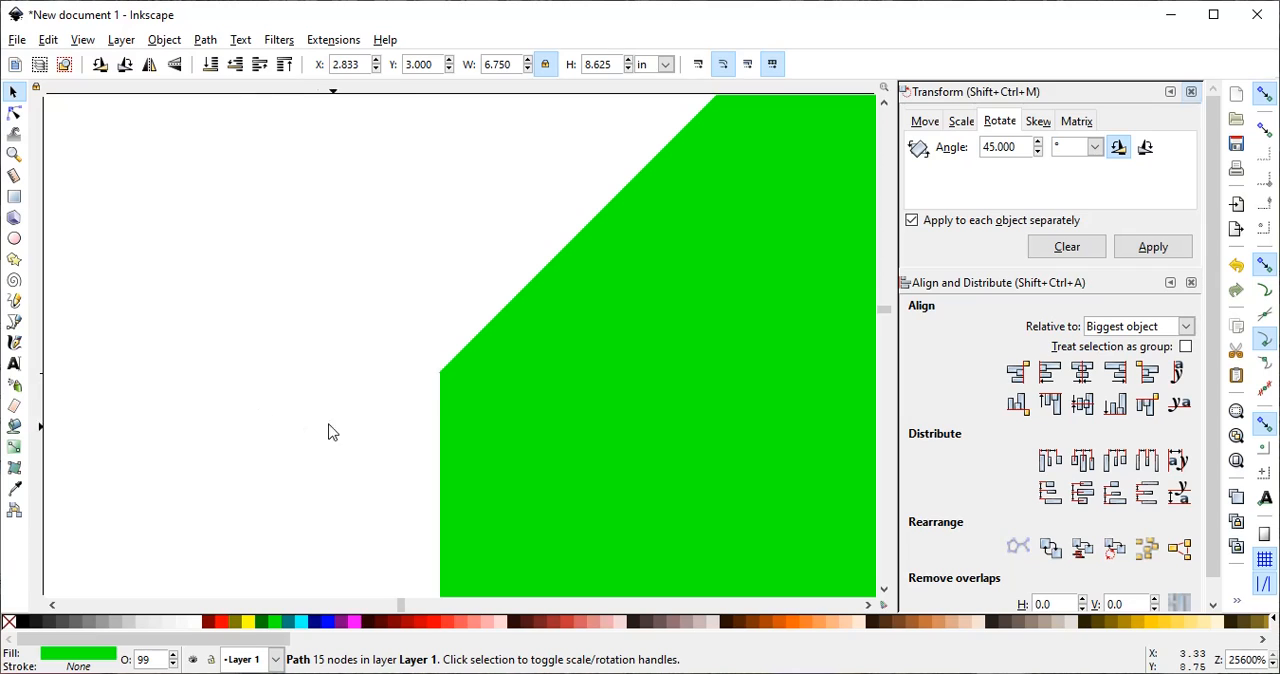
- Align the lower yellow triangle's top-left corner with the green shape's bottom-left corner, at X 3.333 in and Y 0.125 in
{"action": "left_click", "coordinate": [14, 154]}
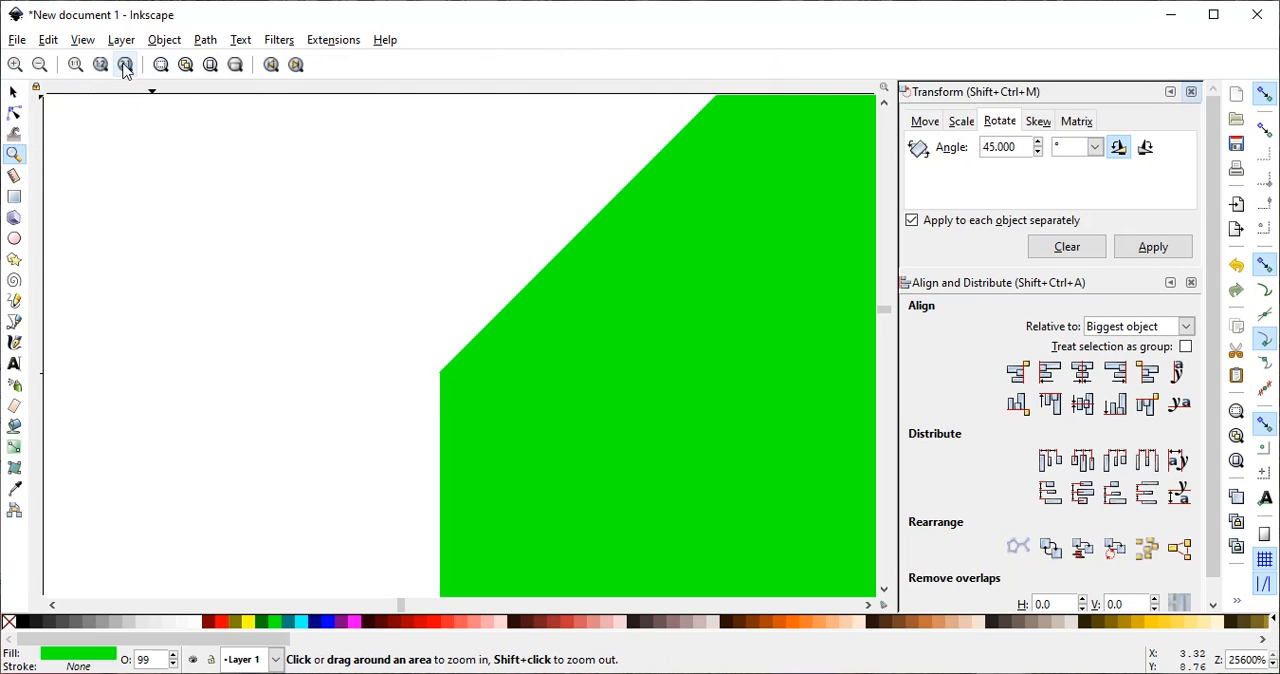
{"action": "left_click", "coordinate": [125, 65]}
{"action": "left_click", "coordinate": [100, 66]}
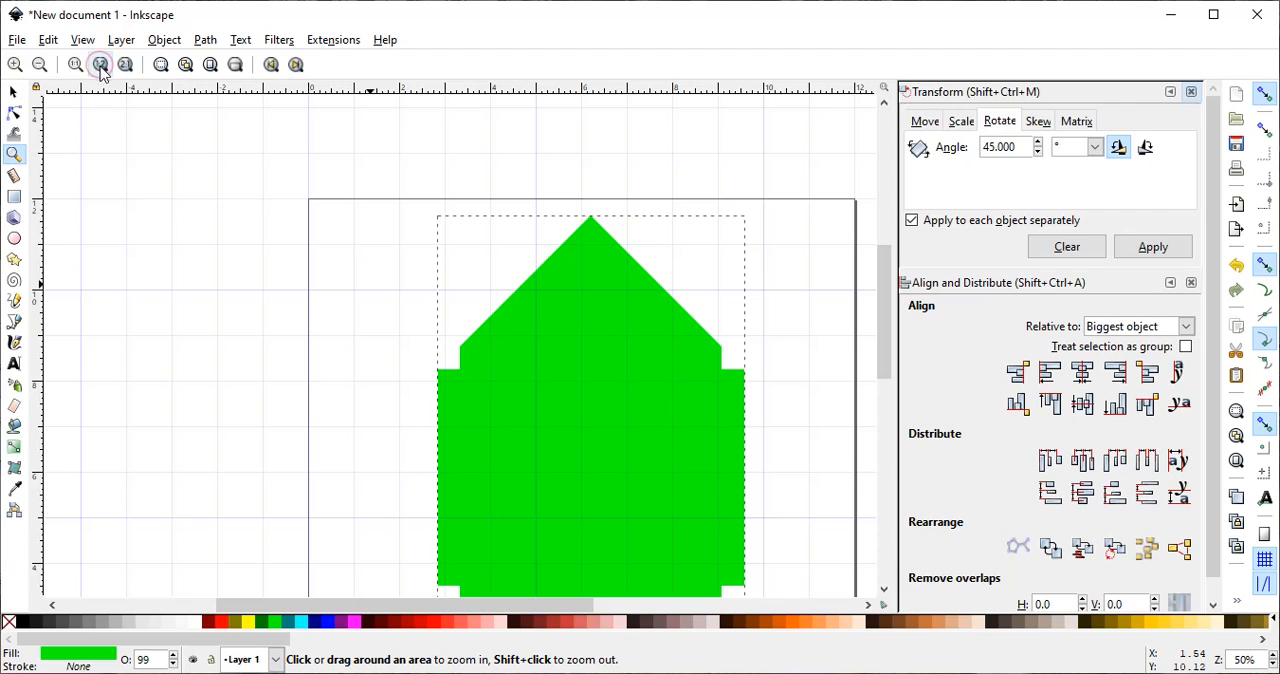
{"action": "scroll", "coordinate": [358, 288], "scroll_direction": "down", "scroll_amount": 5}
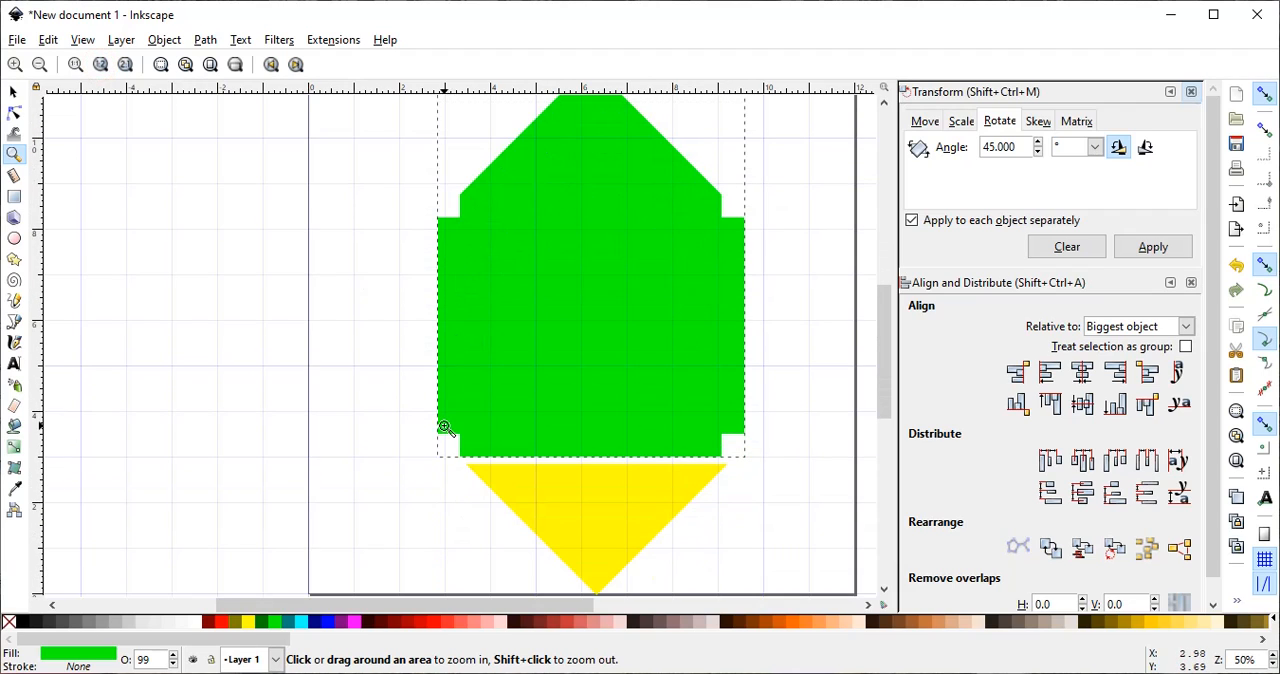
{"action": "left_click_drag", "start_coordinate": [460, 450], "coordinate": [417, 324]}
{"action": "left_click", "coordinate": [13, 92]}
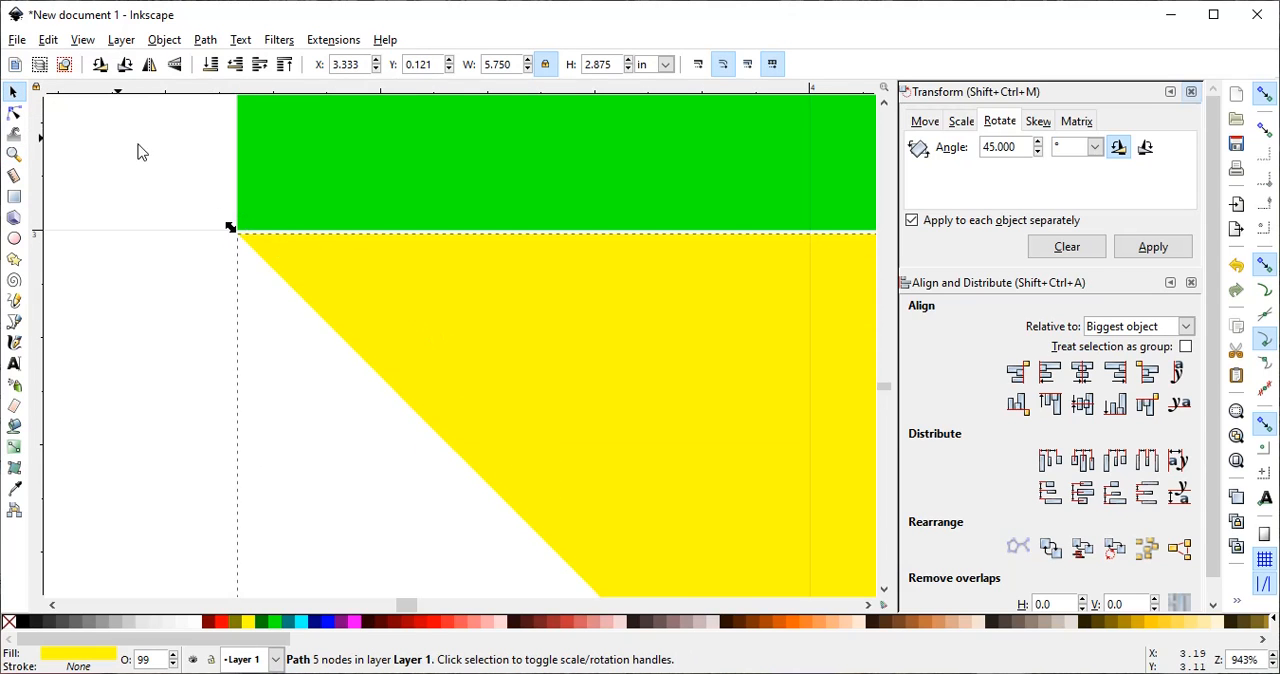
{"action": "left_click", "coordinate": [13, 154]}
{"action": "left_click_drag", "start_coordinate": [220, 214], "coordinate": [270, 260]}
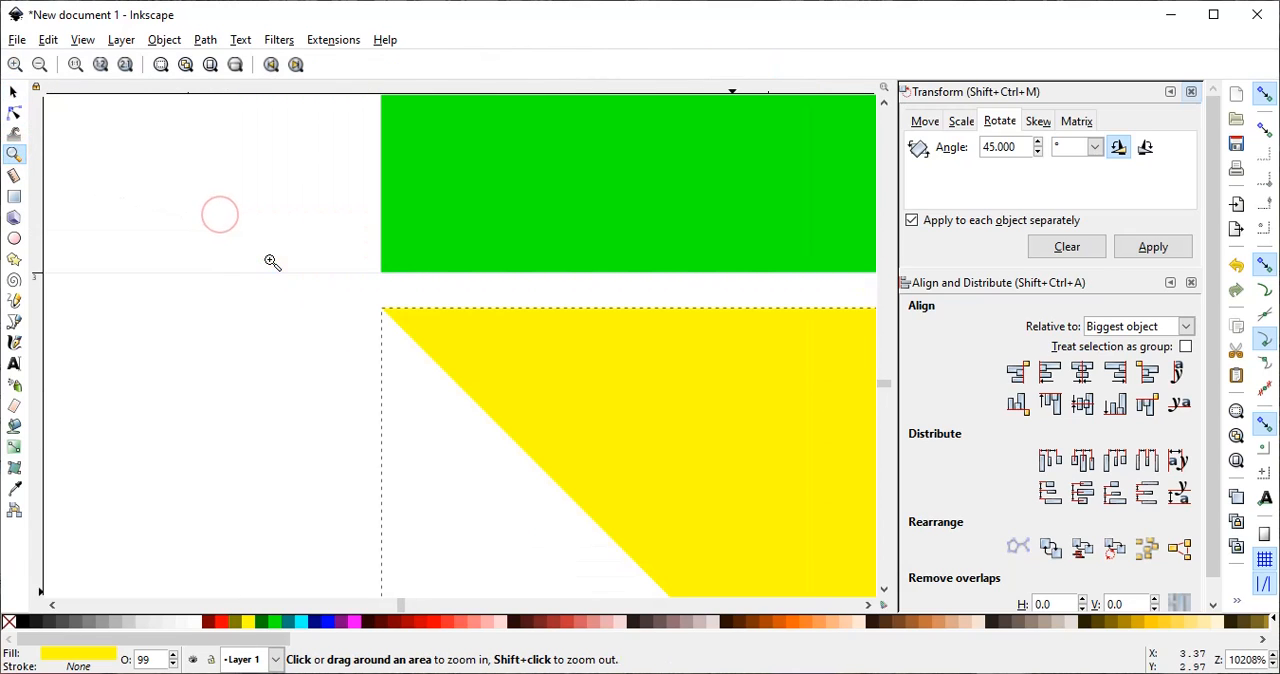
{"action": "left_click", "coordinate": [344, 246]}
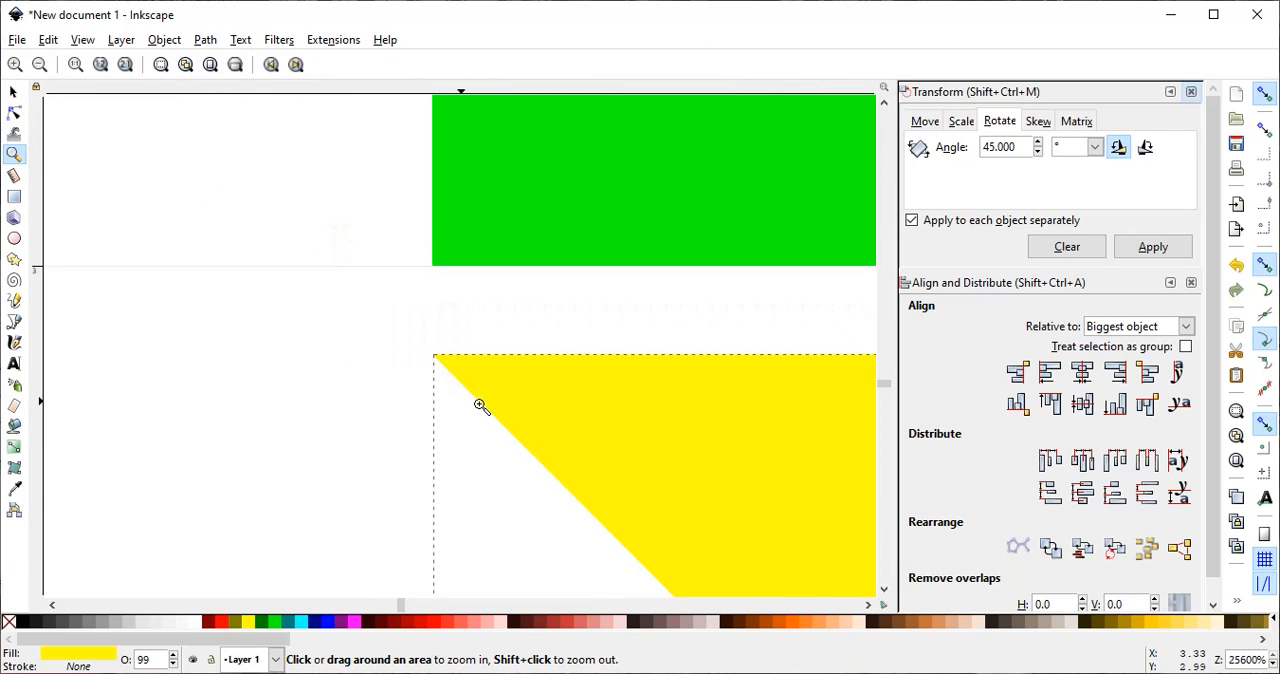
{"action": "left_click", "coordinate": [13, 91]}
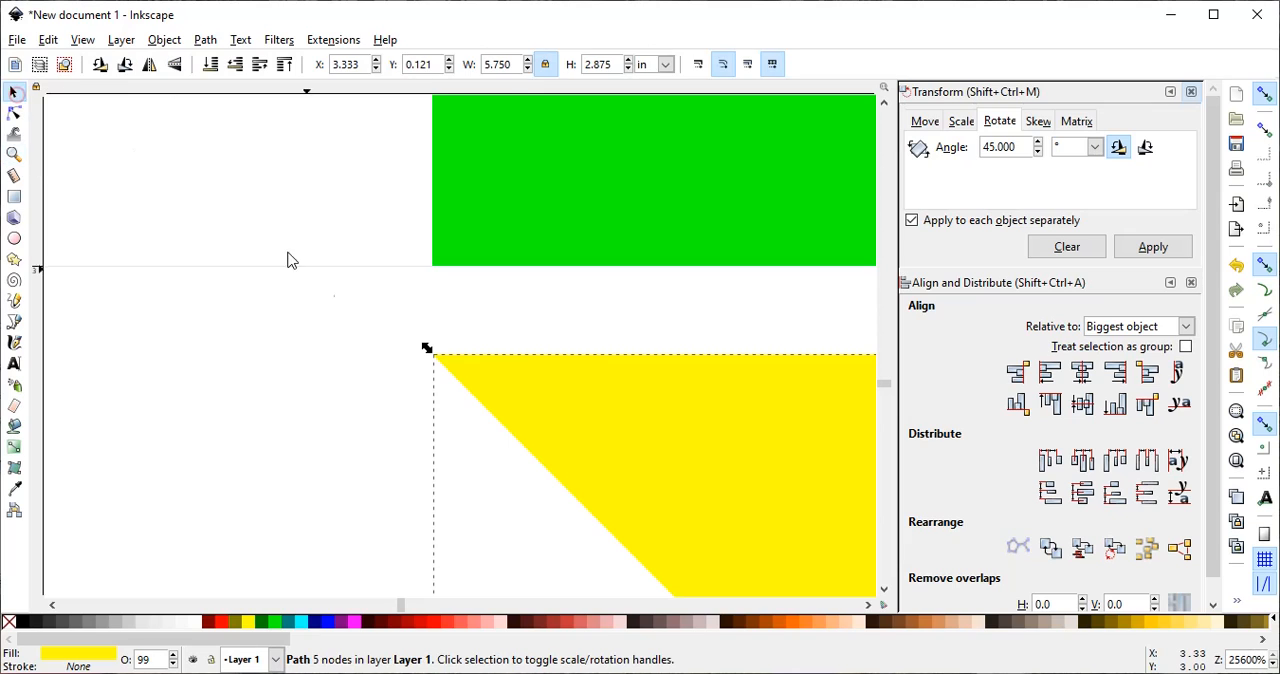
{"action": "left_click_drag", "start_coordinate": [519, 401], "coordinate": [520, 310]}
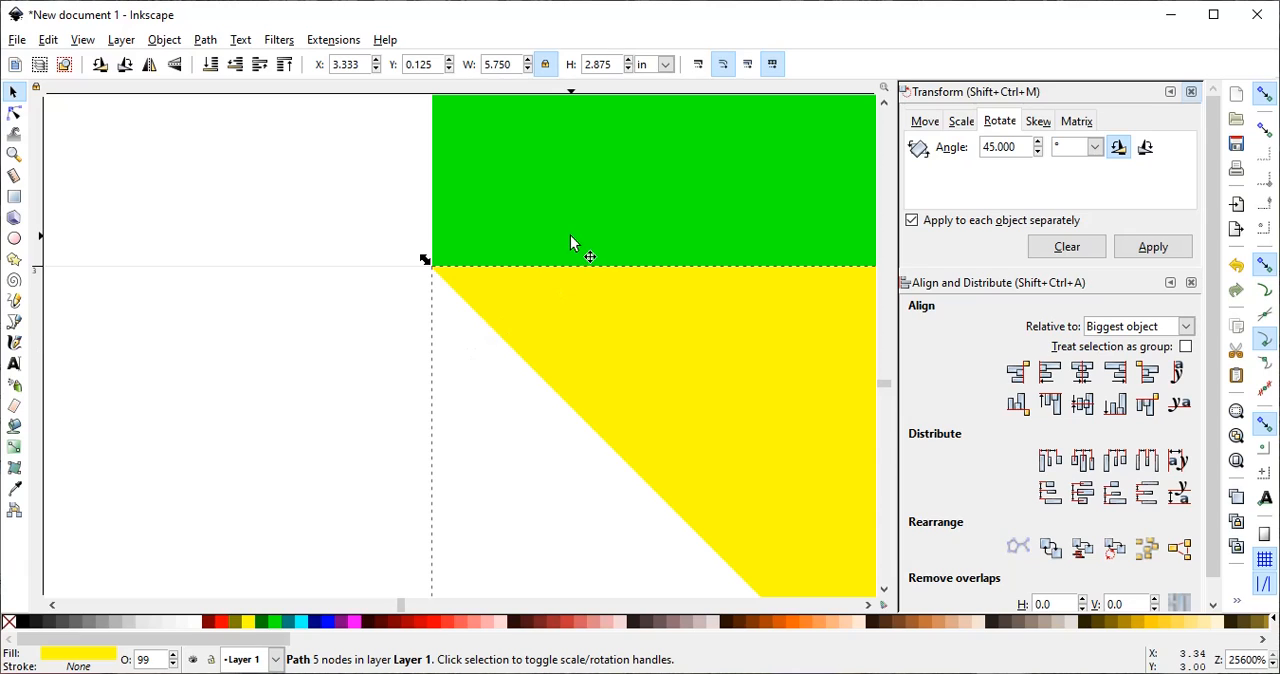
- Unite the lower yellow triangle with the green shape to complete the body with both pointed flaps
{"action": "key", "text": "shift"}
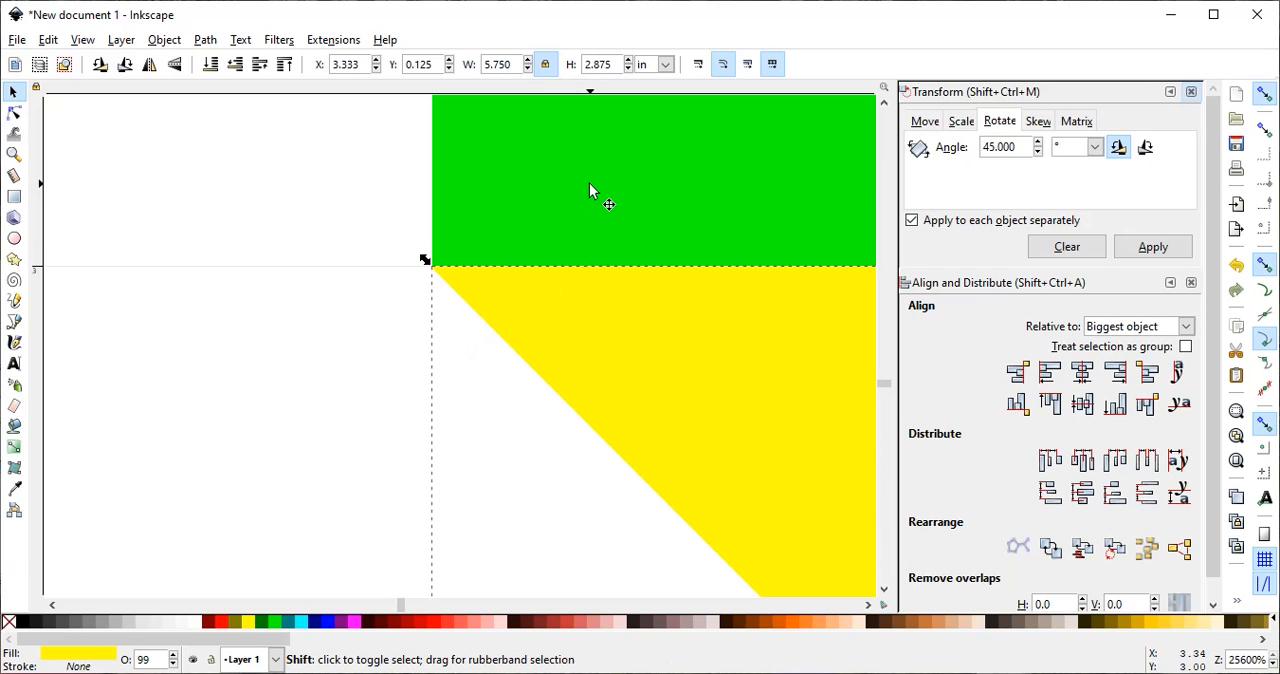
{"action": "left_click", "coordinate": [589, 184], "text": "shift"}
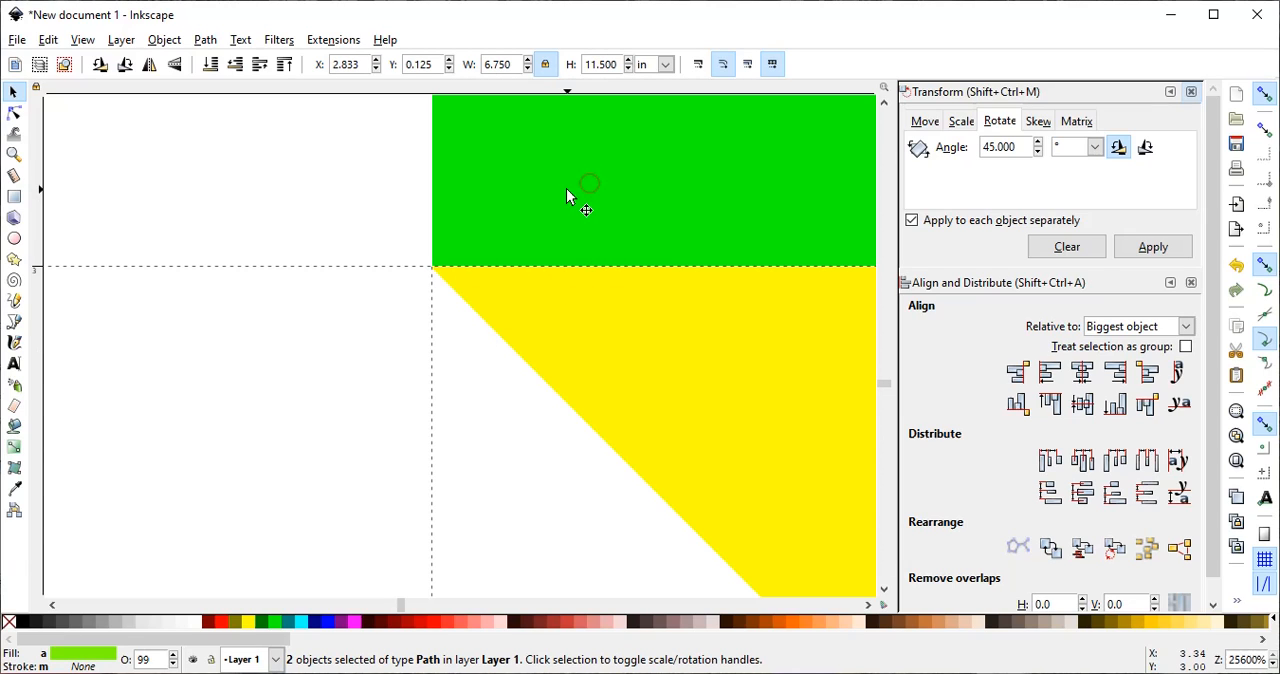
{"action": "left_click", "coordinate": [205, 41]}
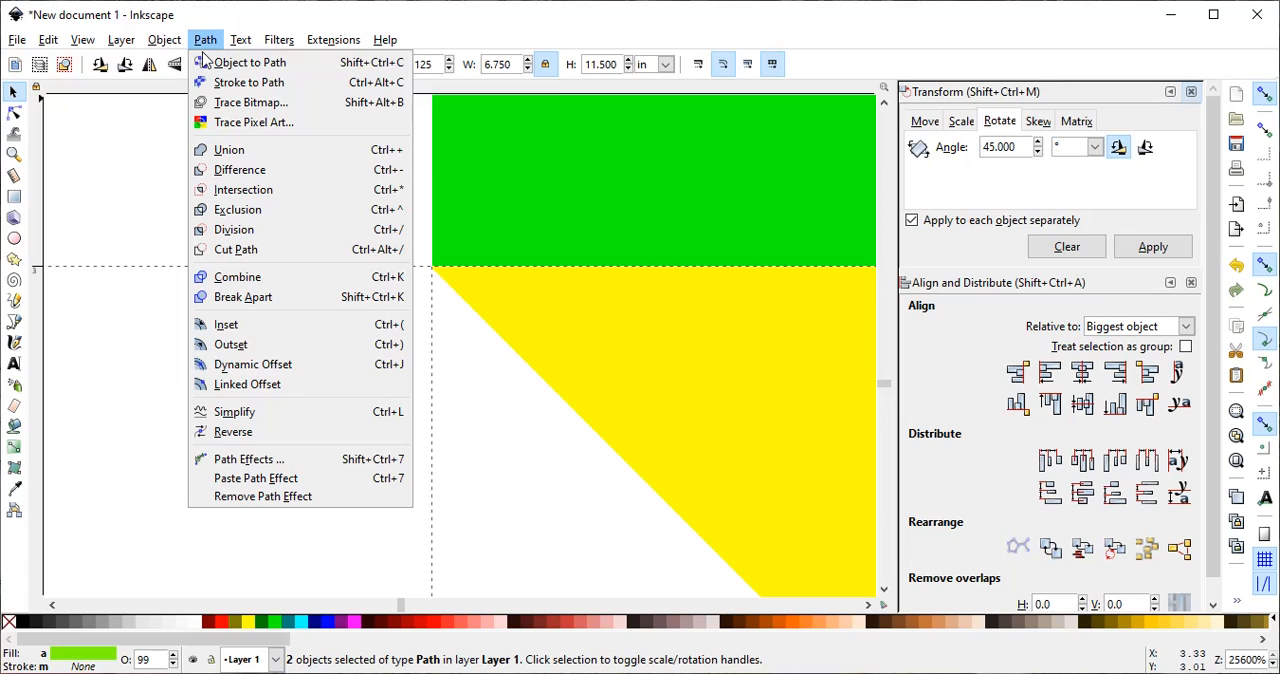
{"action": "left_click", "coordinate": [229, 151]}
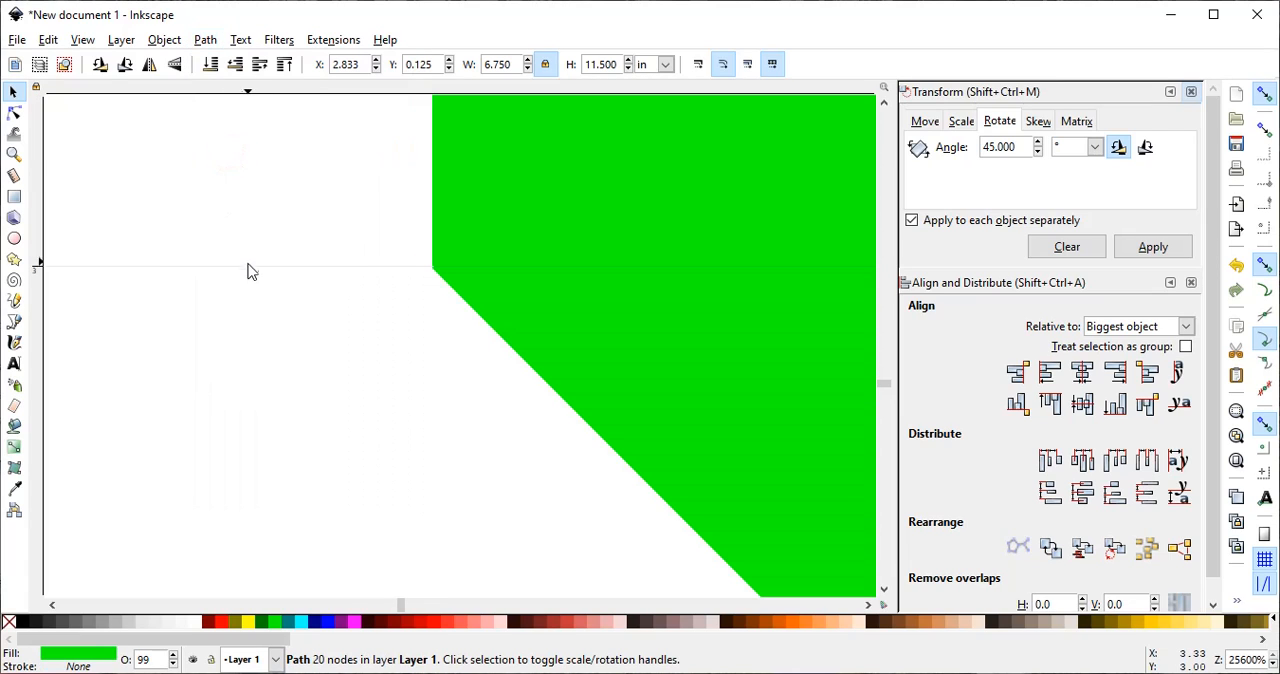
- Draw a square beside the green shape, outside the page, and set its width and height to 3 in
{"action": "left_click", "coordinate": [15, 158]}
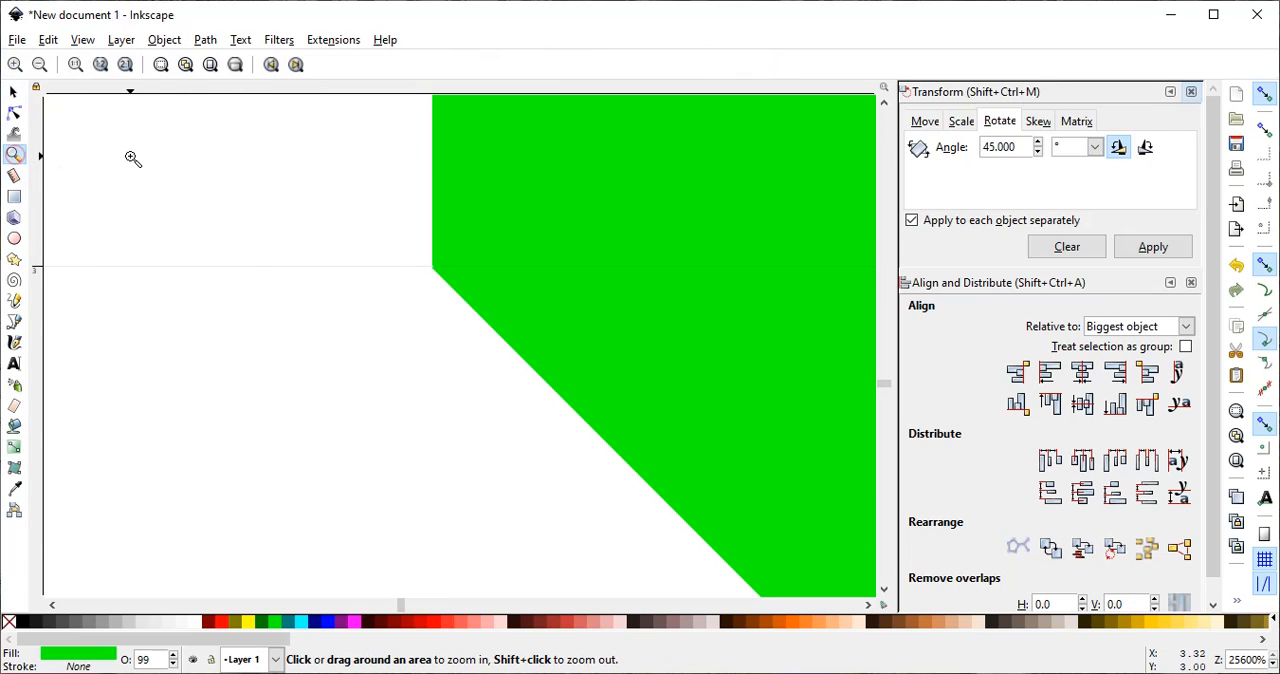
{"action": "left_click", "coordinate": [101, 65]}
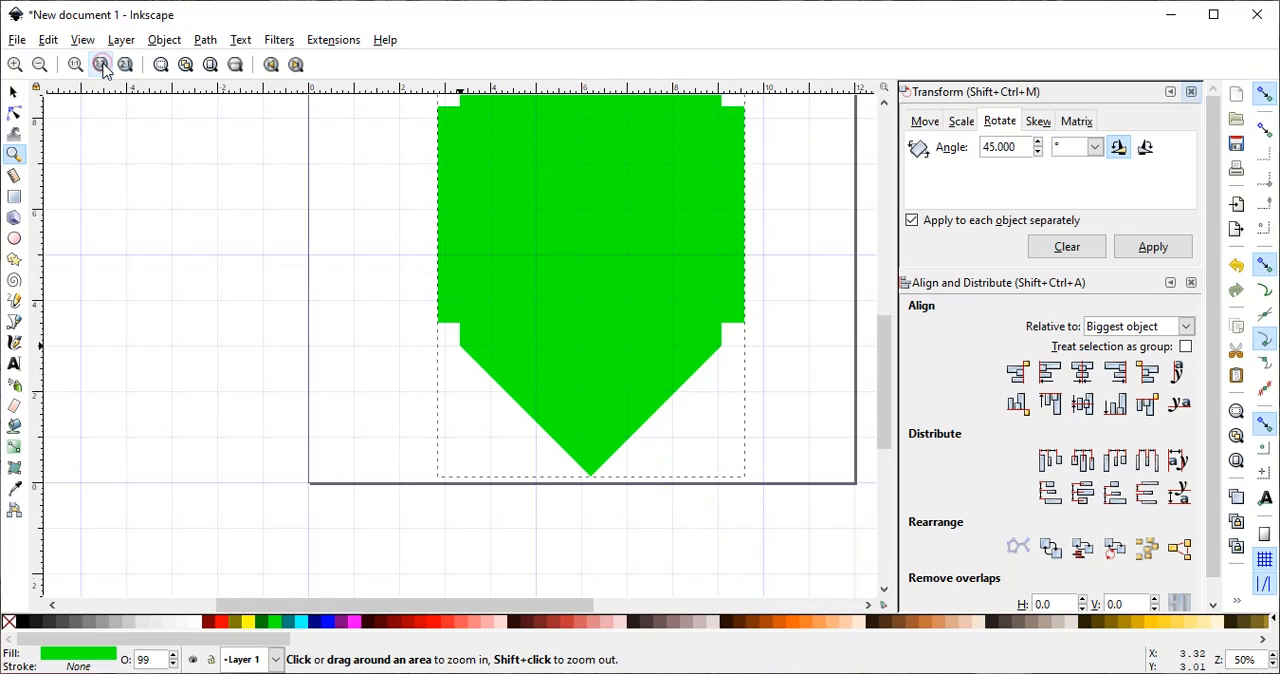
{"action": "scroll", "coordinate": [459, 287], "scroll_direction": "up", "scroll_amount": 3}
{"action": "scroll", "coordinate": [459, 287], "scroll_direction": "down", "scroll_amount": 2}
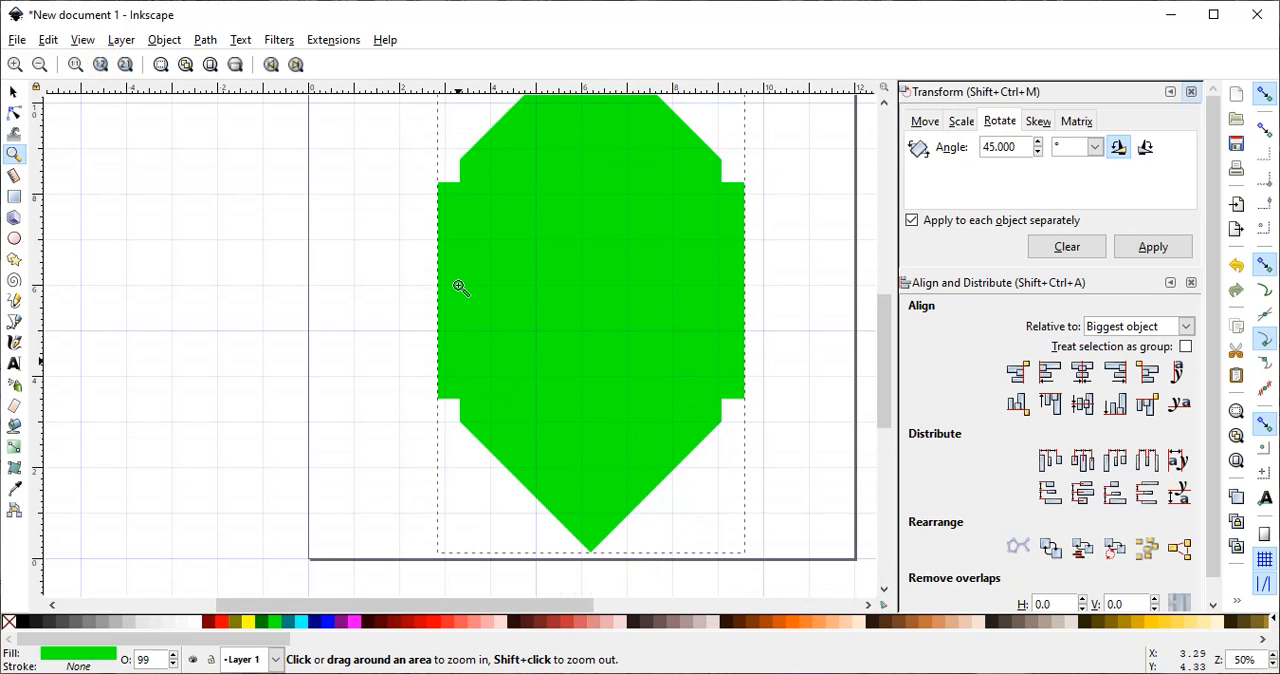
{"action": "scroll", "coordinate": [459, 287], "scroll_direction": "up", "scroll_amount": 2}
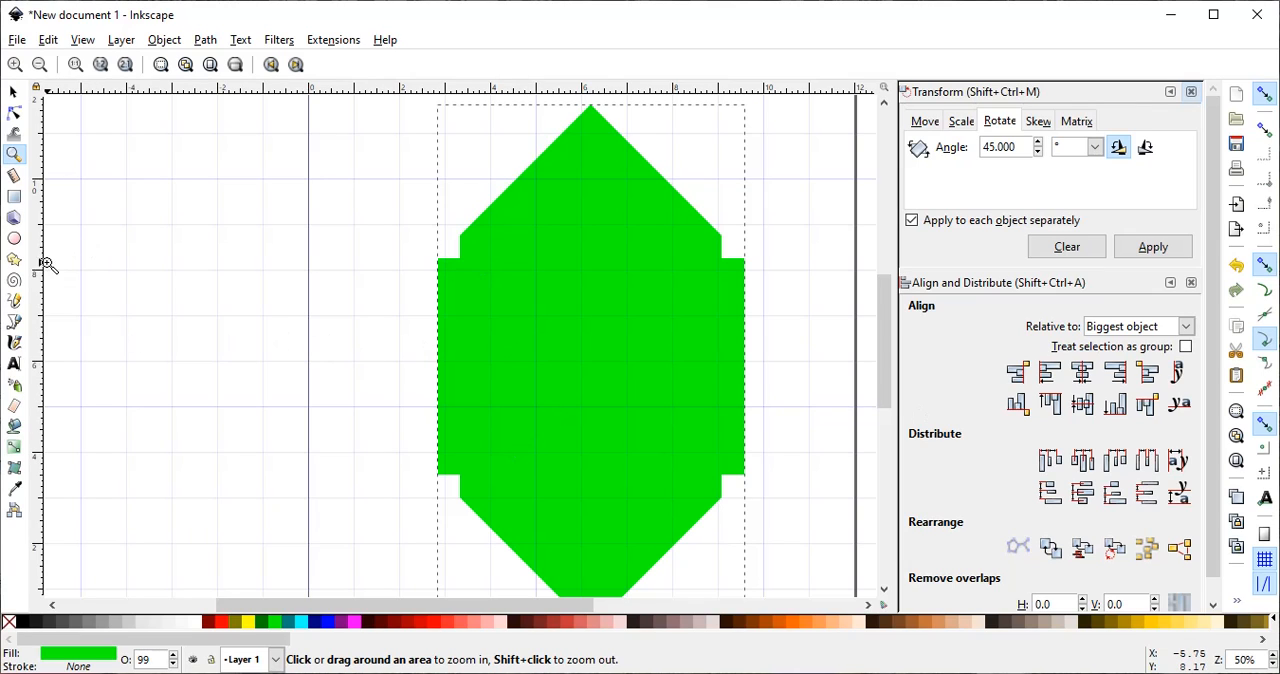
{"action": "left_click", "coordinate": [14, 196]}
{"action": "mouse_move", "coordinate": [146, 264]}
{"action": "left_mouse_down"}
{"action": "mouse_move", "coordinate": [258, 393]}
{"action": "mouse_move", "coordinate": [271, 370]}
{"action": "left_mouse_up"}
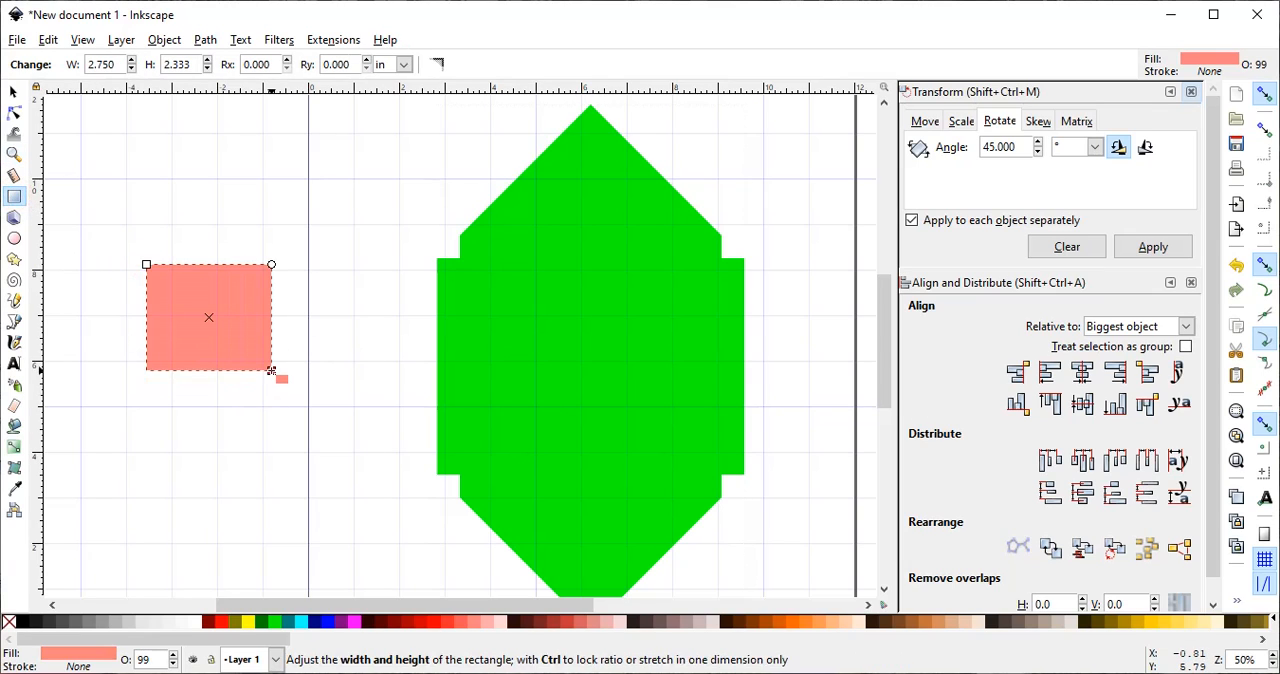
{"action": "double_click", "coordinate": [117, 66]}
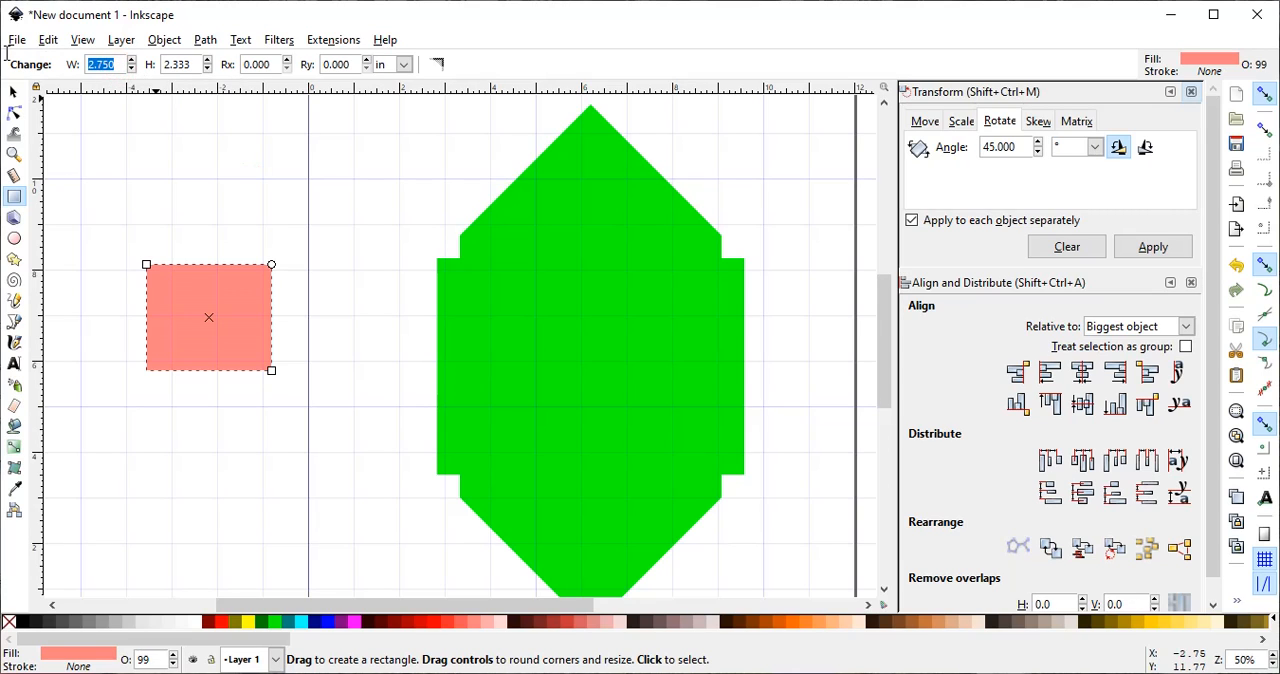
{"action": "type", "text": "3"}
{"action": "double_click", "coordinate": [163, 66]}
{"action": "type", "text": "3"}
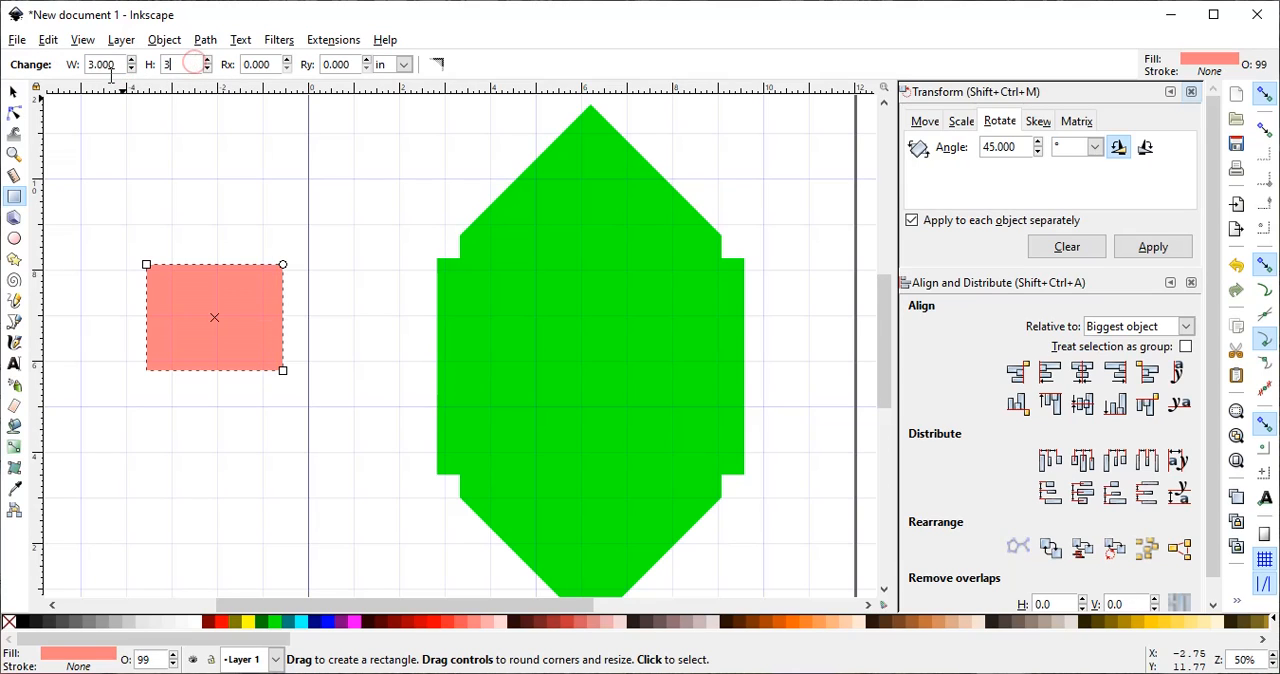
{"action": "key", "text": "Return"}
{"action": "left_click", "coordinate": [222, 174]}
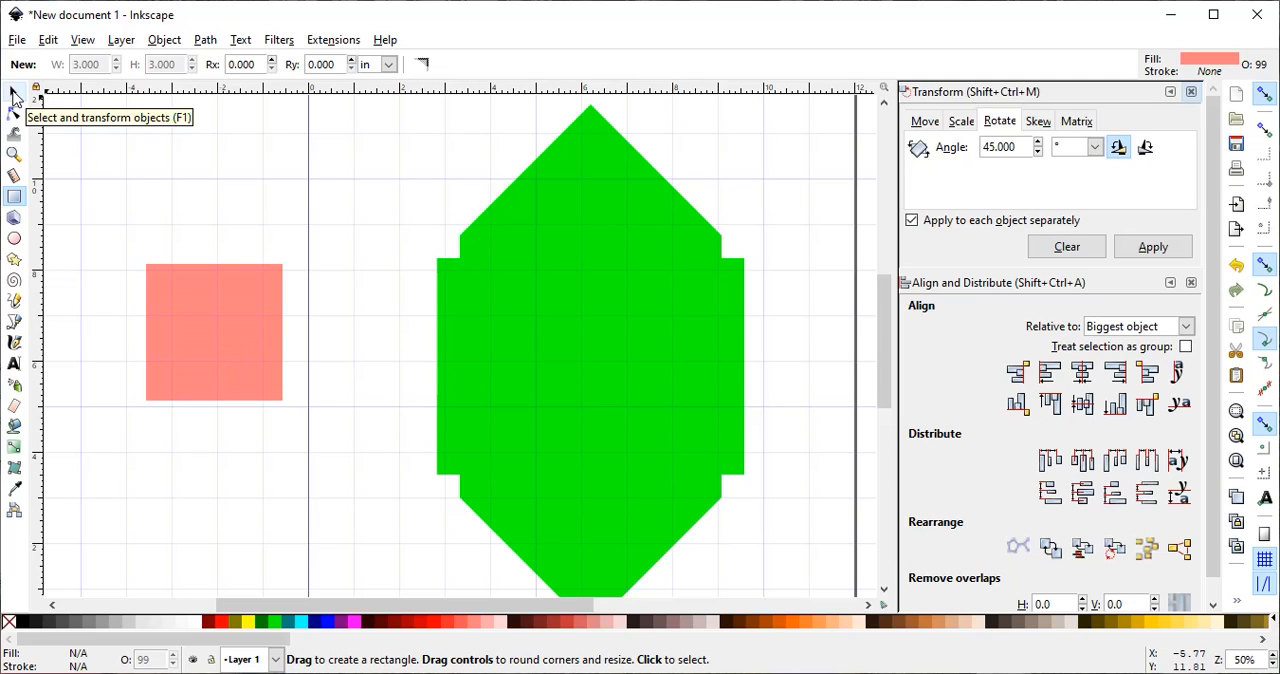
- Rotate the pink square 45 degrees into a diamond
{"action": "left_click", "coordinate": [14, 93]}
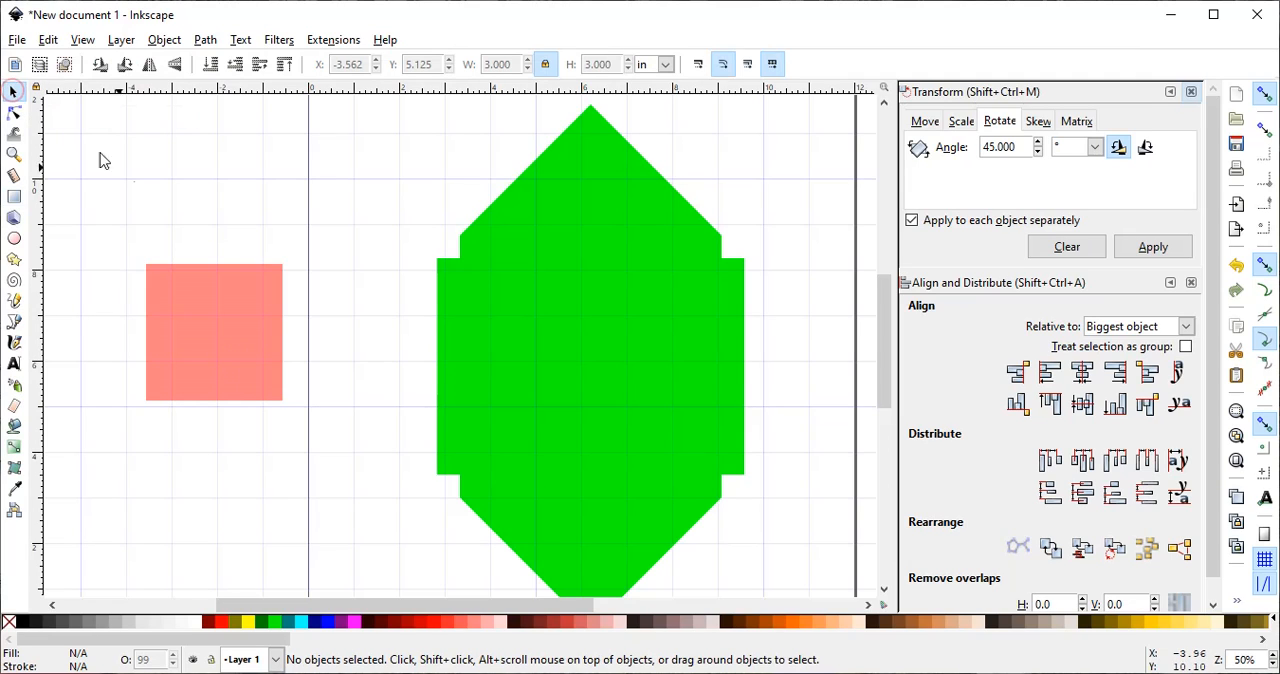
{"action": "left_click", "coordinate": [184, 312]}
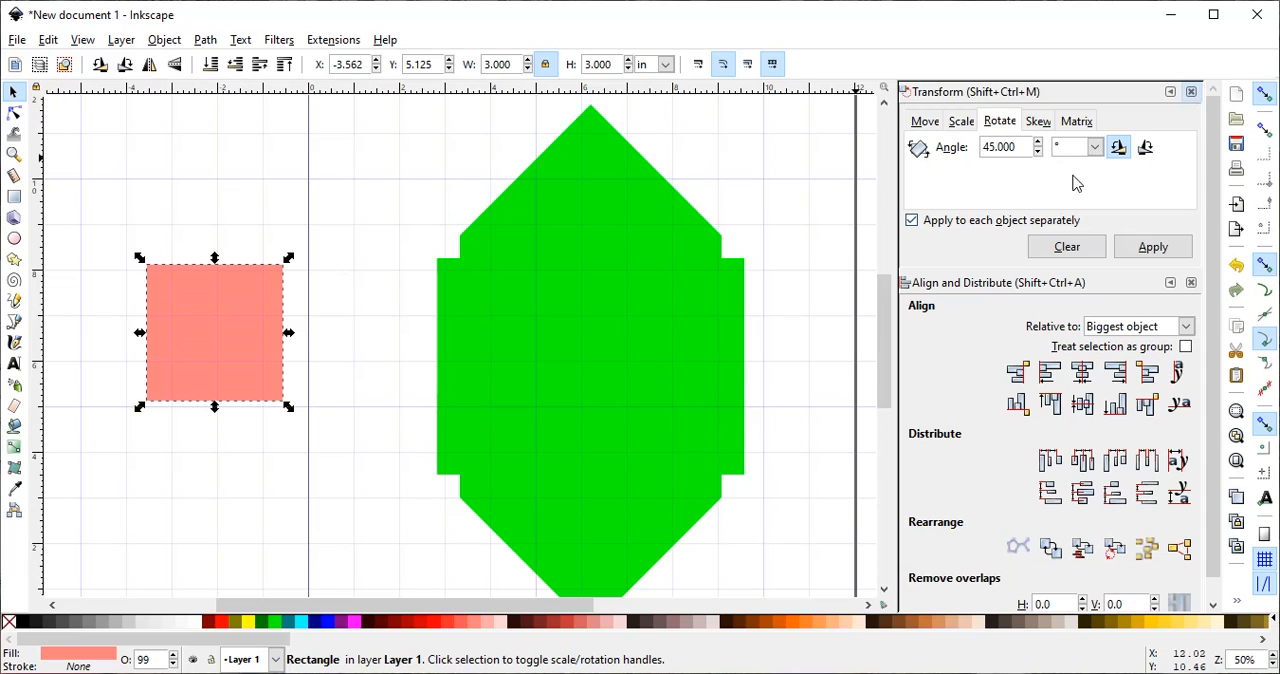
{"action": "left_click", "coordinate": [1153, 247]}
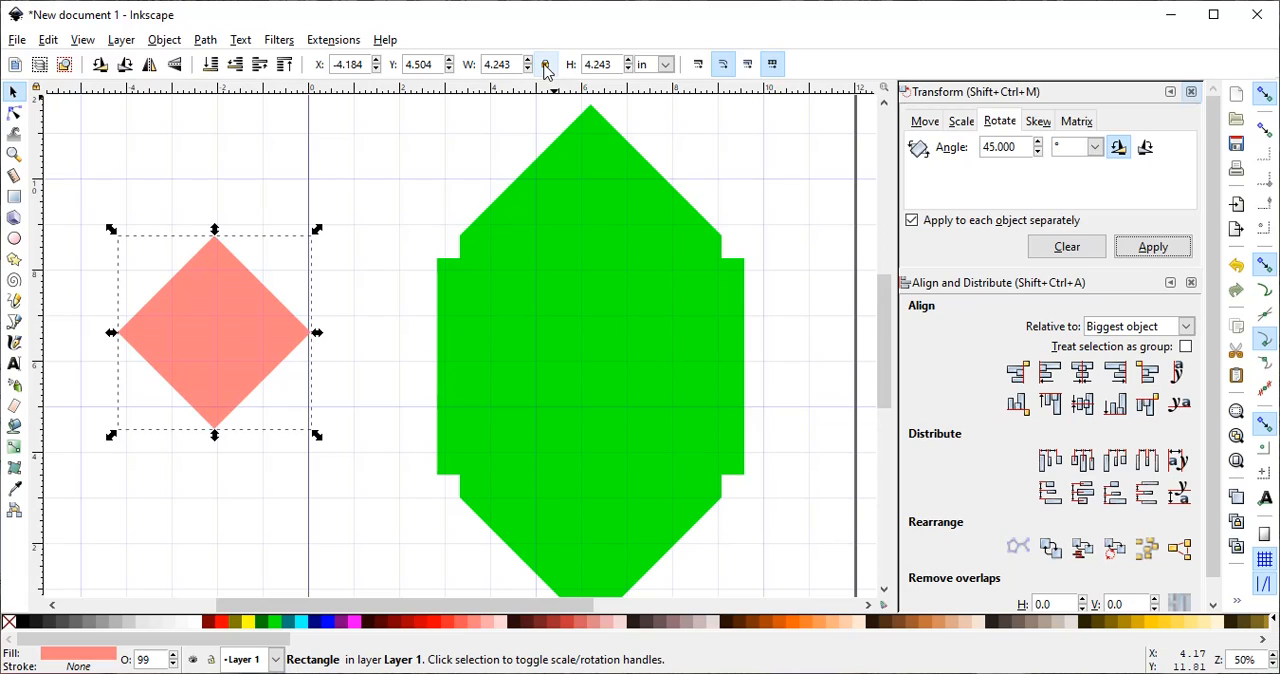
- Resize the pink diamond proportionally to 4.75 in wide and high
{"action": "double_click", "coordinate": [612, 64]}
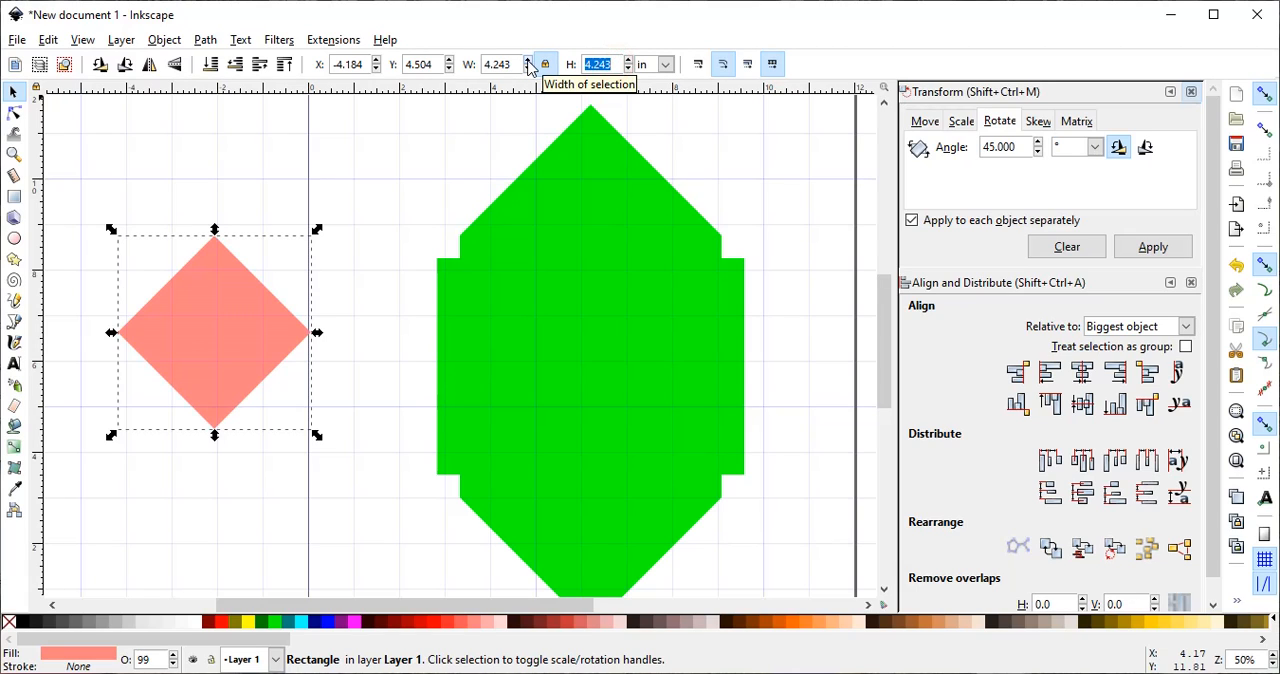
{"action": "type", "text": "4.75"}
{"action": "key", "text": "Return"}
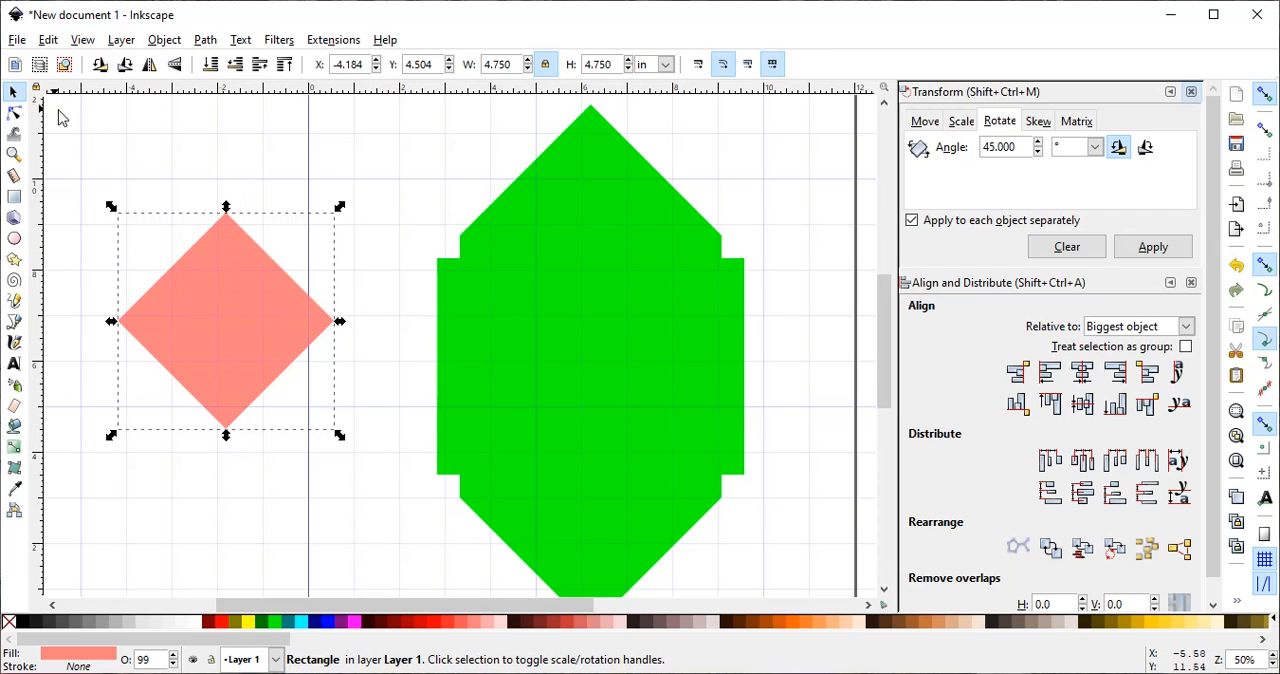
- Draw a rectangle about 3.27 by 7.33 in over the diamond's right half and fill it with yellow
{"action": "left_click", "coordinate": [14, 197]}
{"action": "left_click_drag", "start_coordinate": [240, 173], "coordinate": [389, 507]}
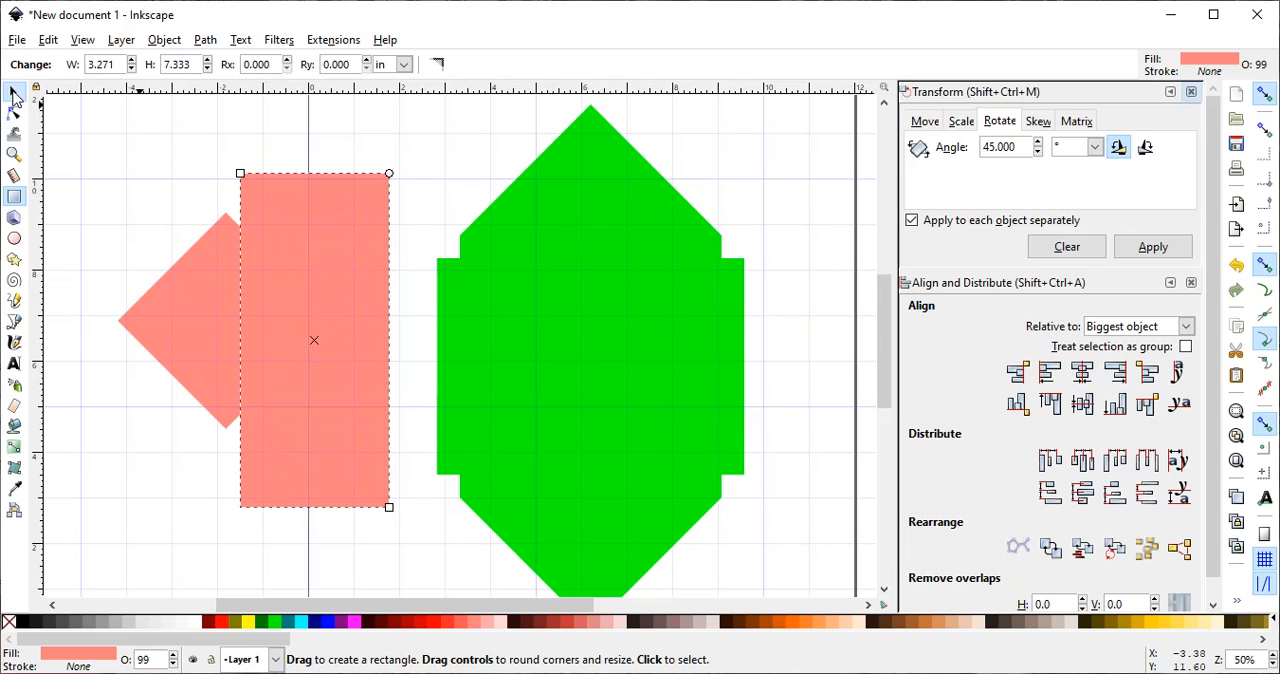
{"action": "left_click", "coordinate": [14, 94]}
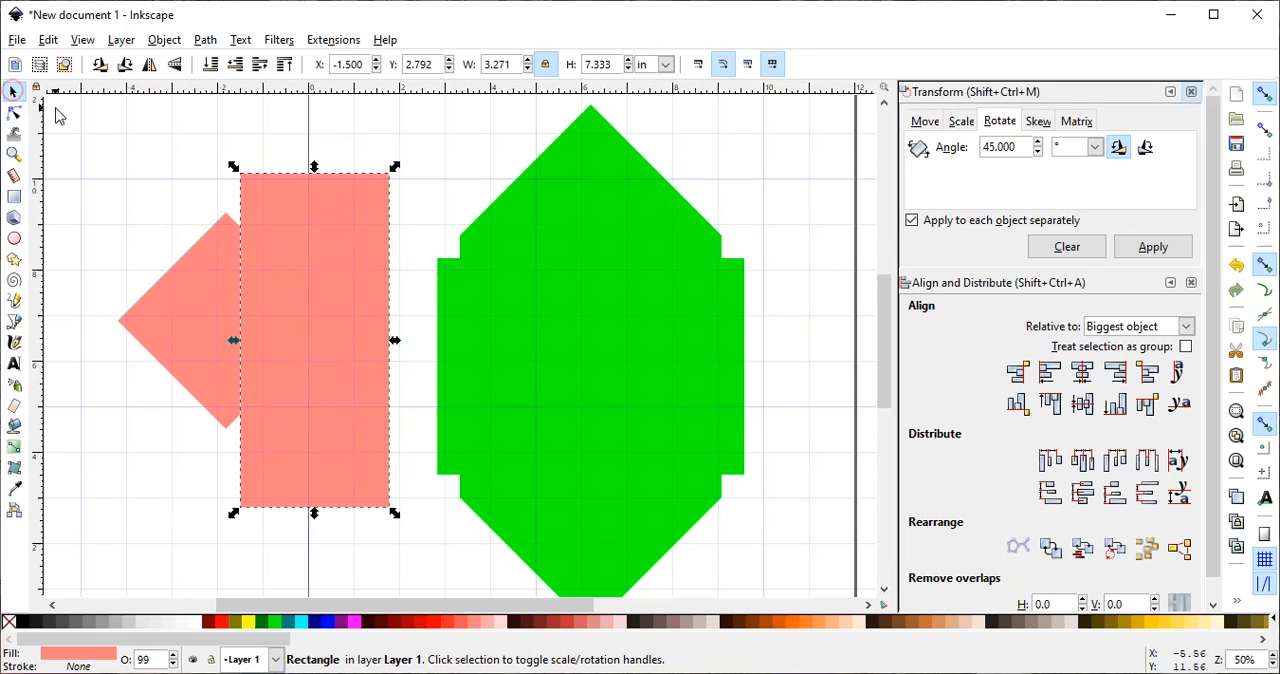
{"action": "left_click", "coordinate": [249, 624]}
- Align the yellow rectangle's left edge with the diamond's bottom tip, at X -1.809 in
{"action": "left_click_drag", "start_coordinate": [292, 423], "coordinate": [277, 416]}
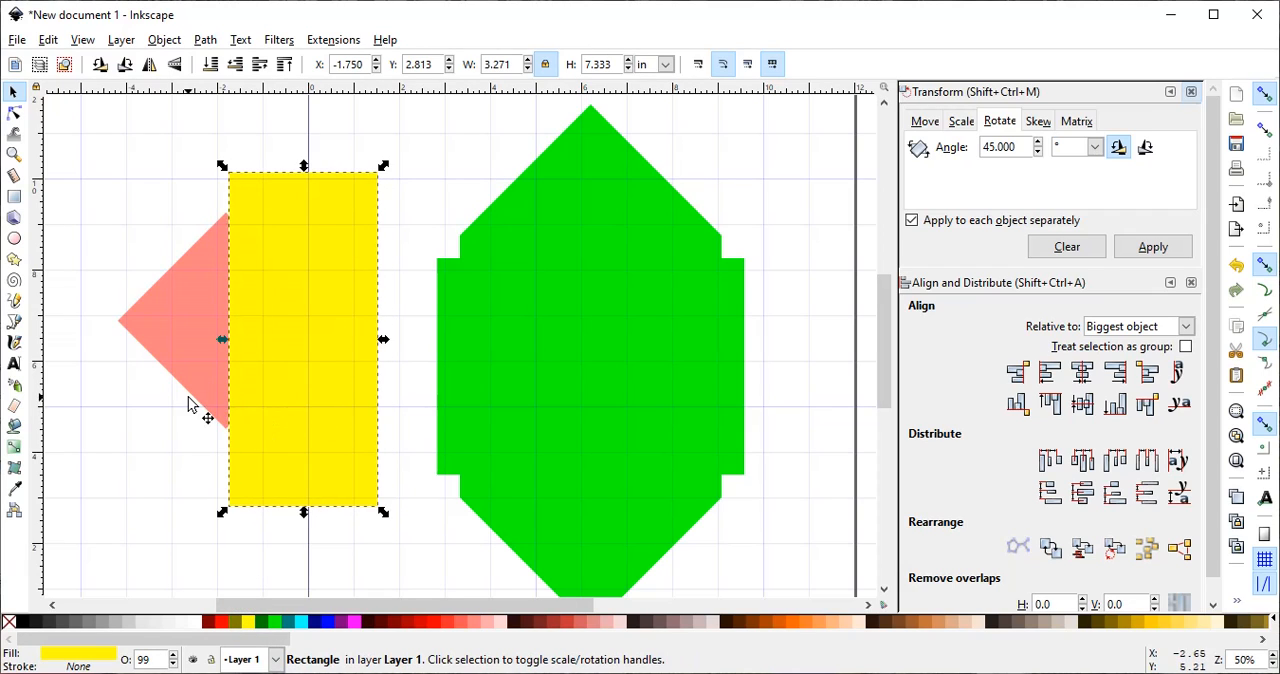
{"action": "left_click", "coordinate": [12, 155]}
{"action": "left_click_drag", "start_coordinate": [220, 415], "coordinate": [241, 443]}
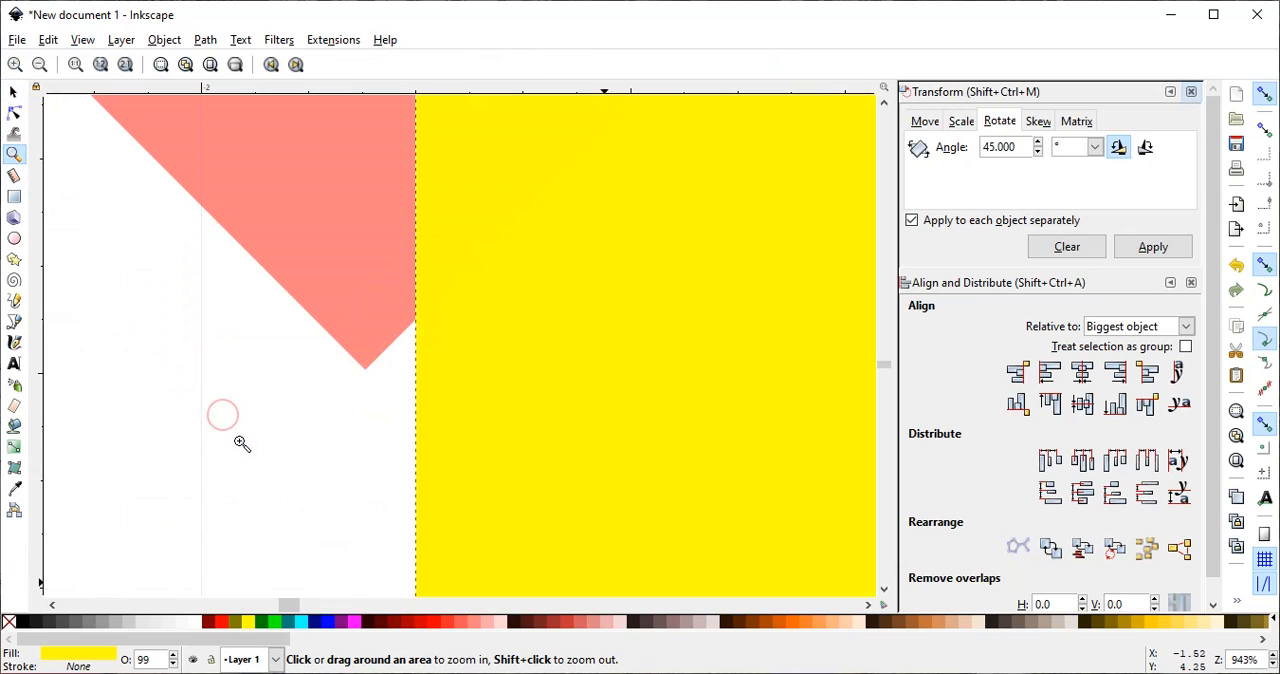
{"action": "left_click_drag", "start_coordinate": [290, 302], "coordinate": [458, 436]}
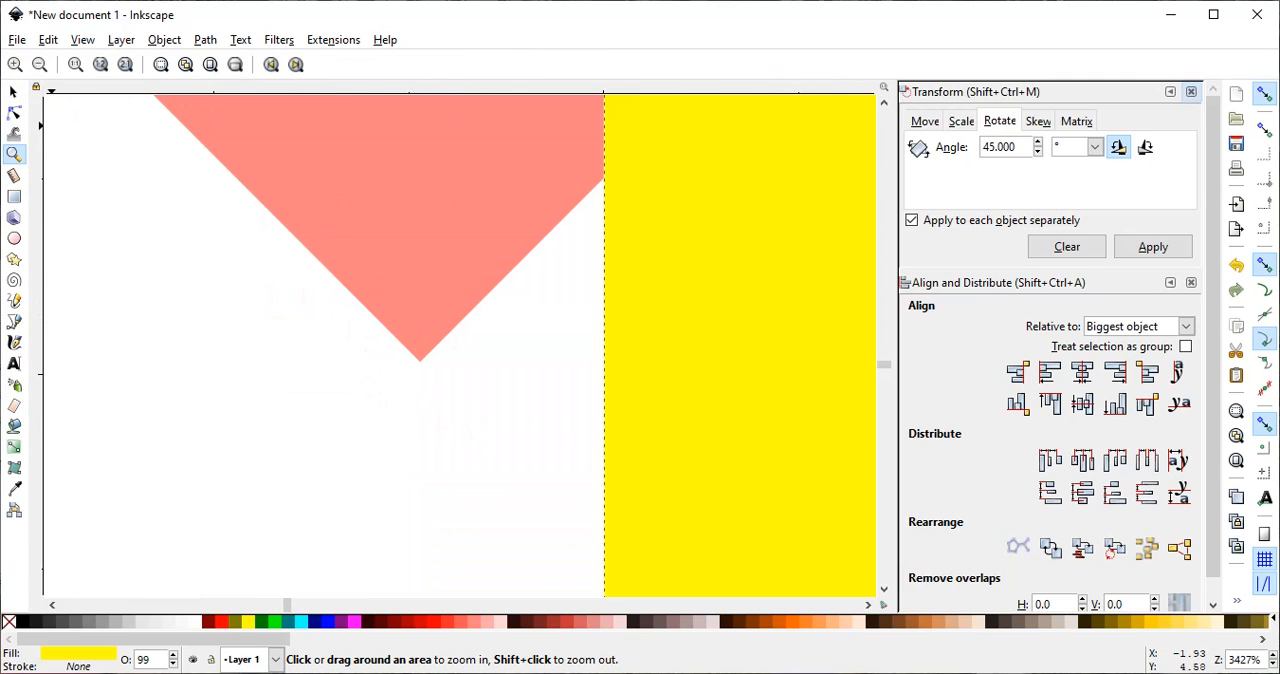
{"action": "left_click", "coordinate": [14, 92]}
{"action": "left_click_drag", "start_coordinate": [648, 382], "coordinate": [460, 343]}
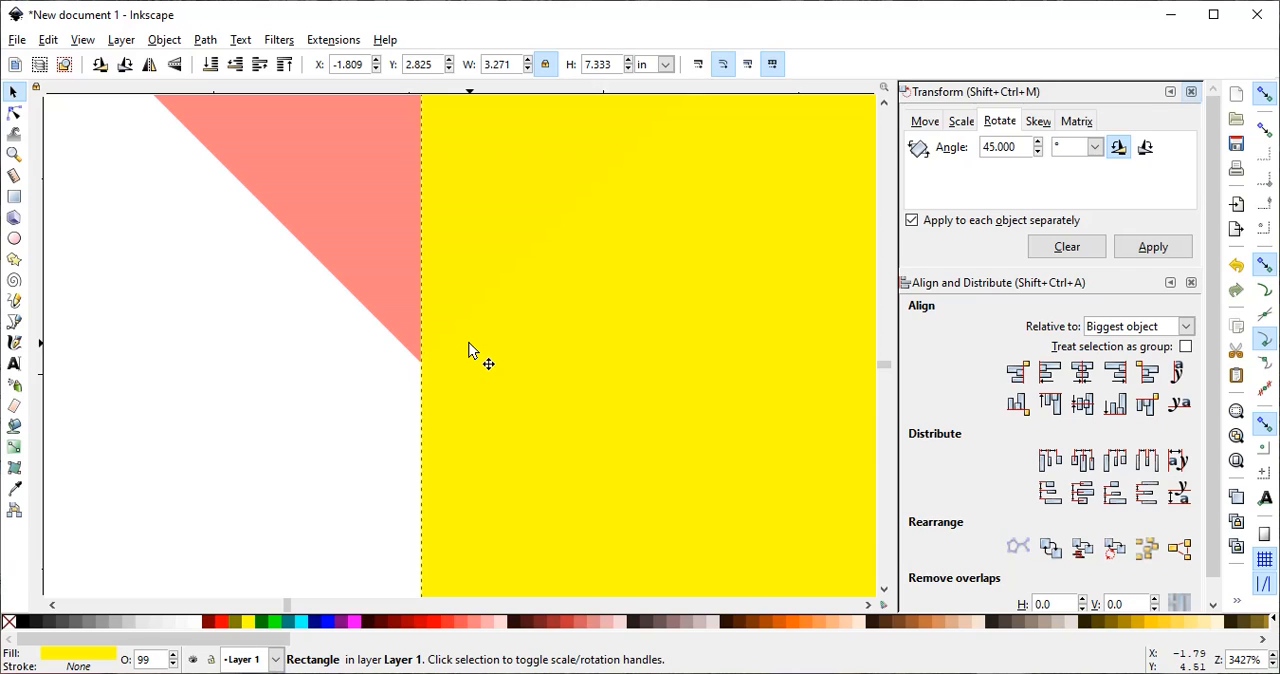
- Divide the pink diamond into left and right halves using the yellow rectangle and the Division operation
{"action": "key", "text": "shift"}
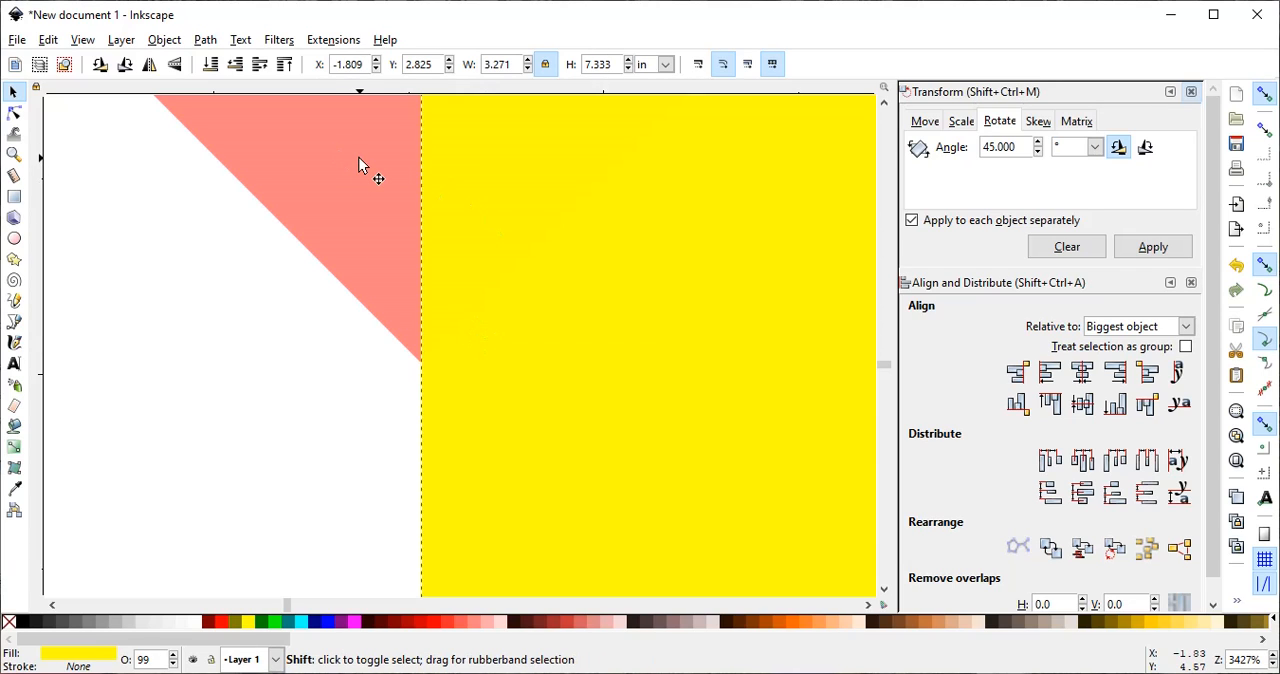
{"action": "left_click", "coordinate": [359, 157], "text": "shift"}
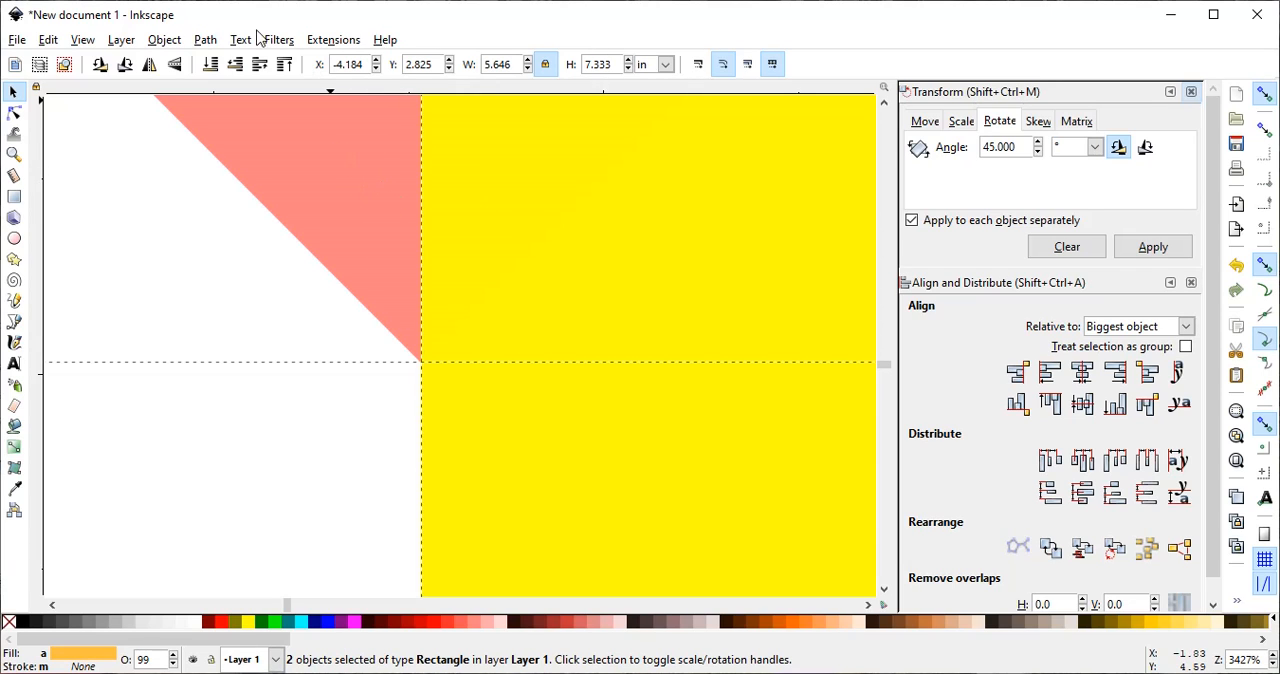
{"action": "left_click", "coordinate": [205, 41]}
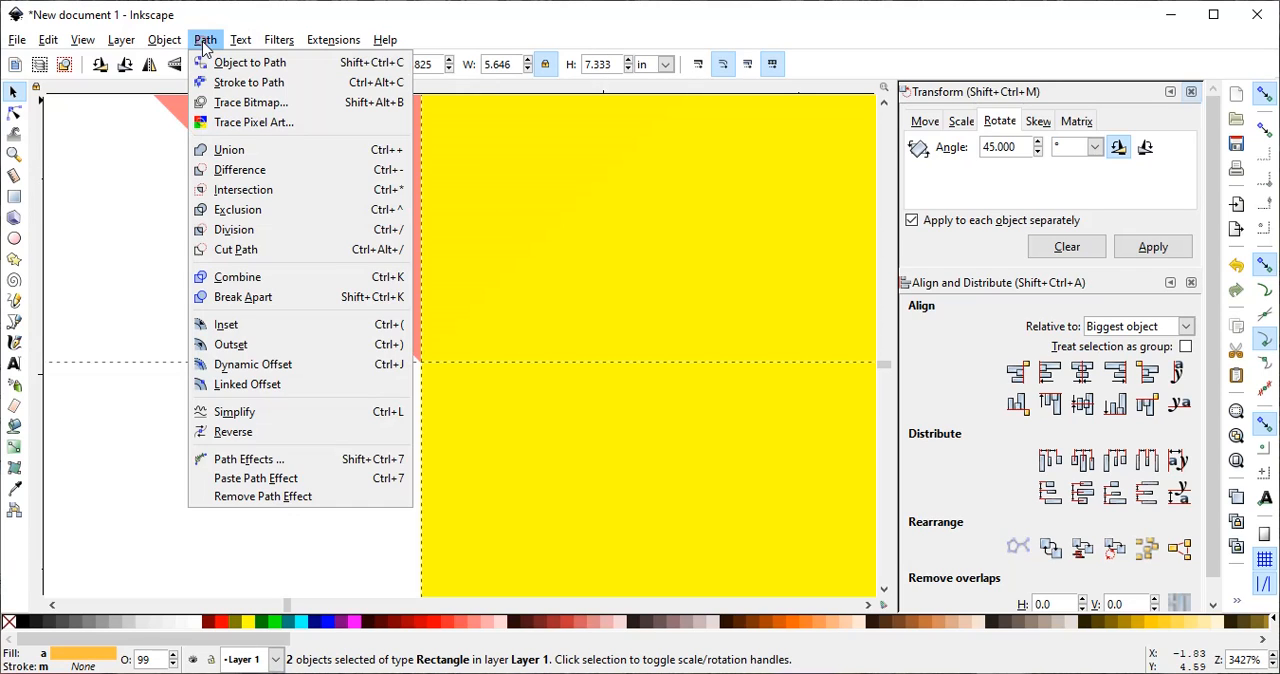
{"action": "left_click", "coordinate": [234, 229]}
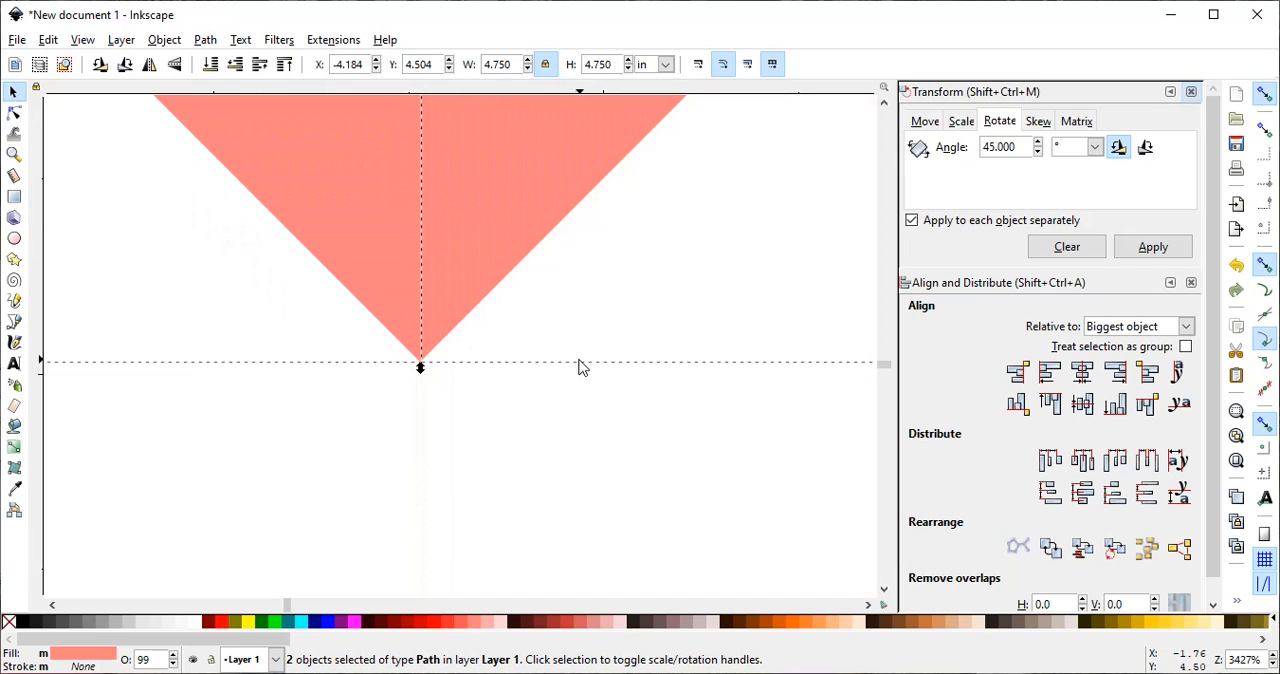
- Move the diamond's right half beside the green shape's right edge and its left half beside the green shape's left edge
{"action": "scroll", "coordinate": [583, 367], "scroll_direction": "up", "scroll_amount": 3}
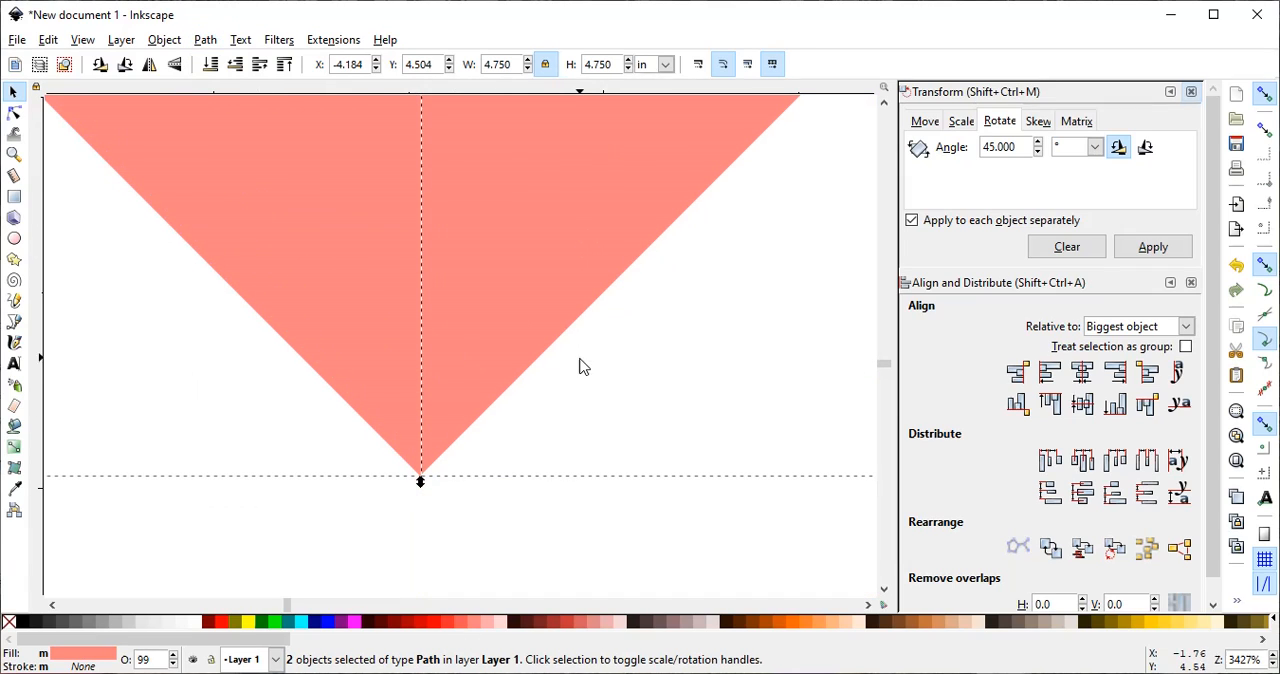
{"action": "left_click", "coordinate": [14, 154]}
{"action": "left_click", "coordinate": [100, 64]}
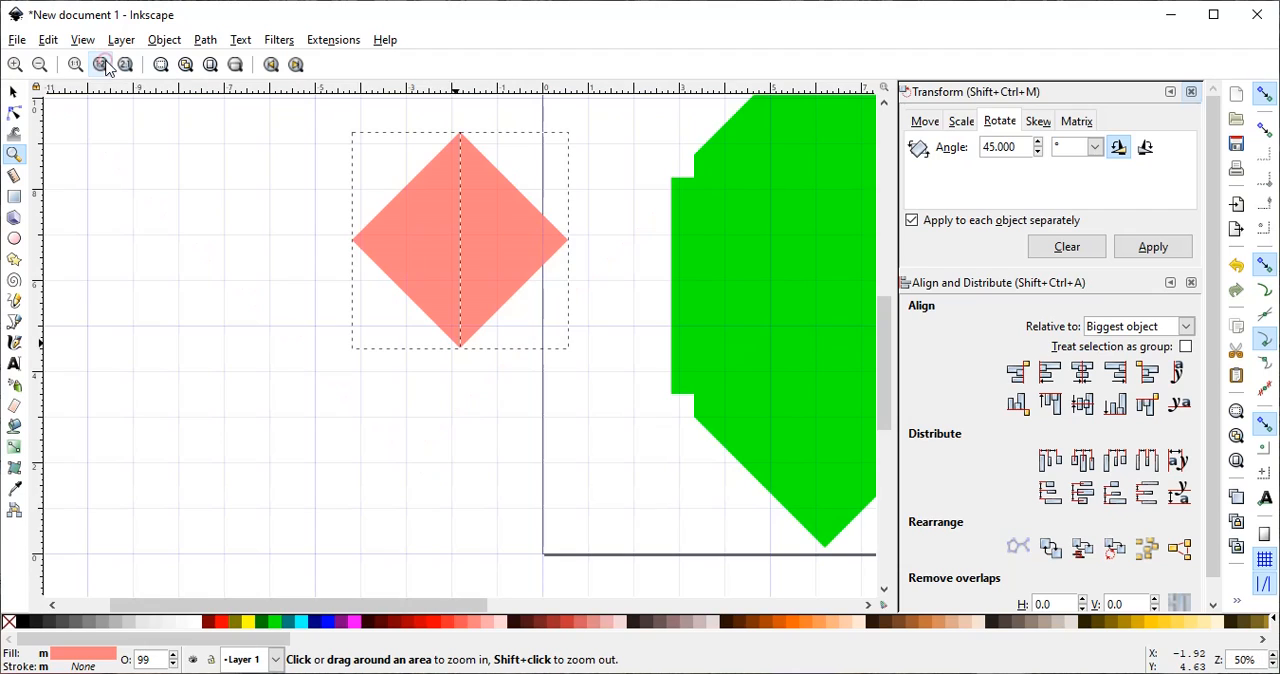
{"action": "left_click", "coordinate": [867, 604]}
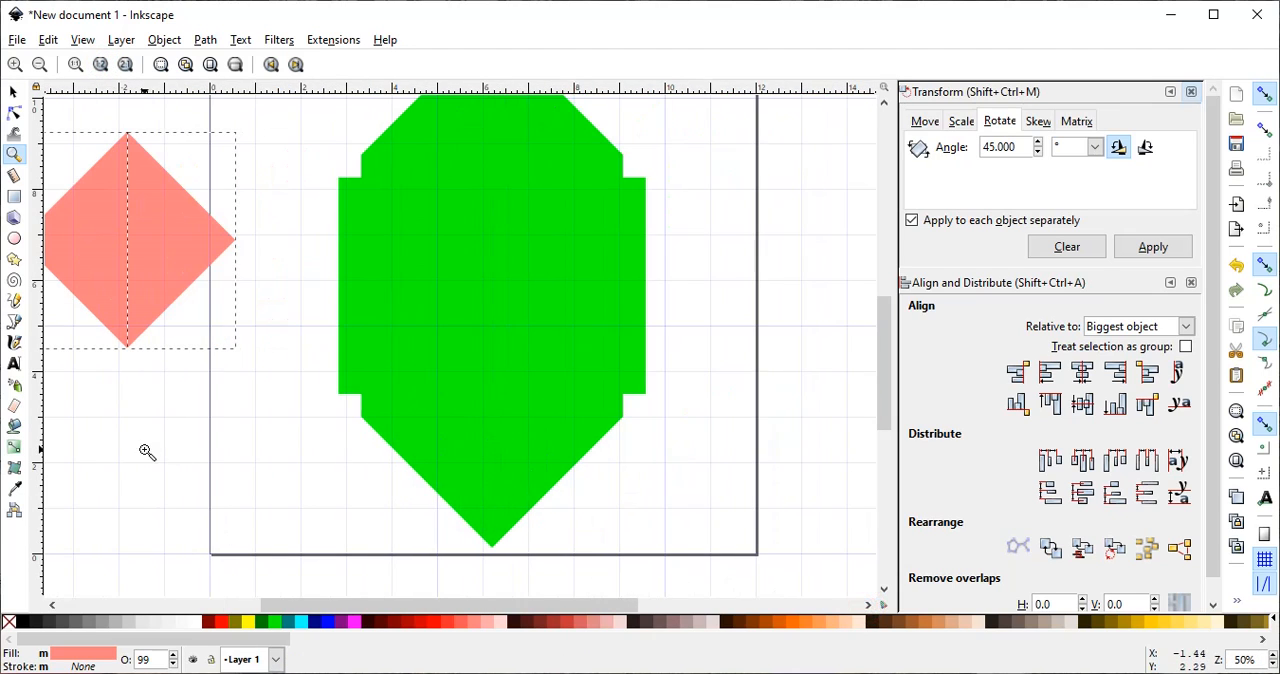
{"action": "left_click", "coordinate": [12, 94]}
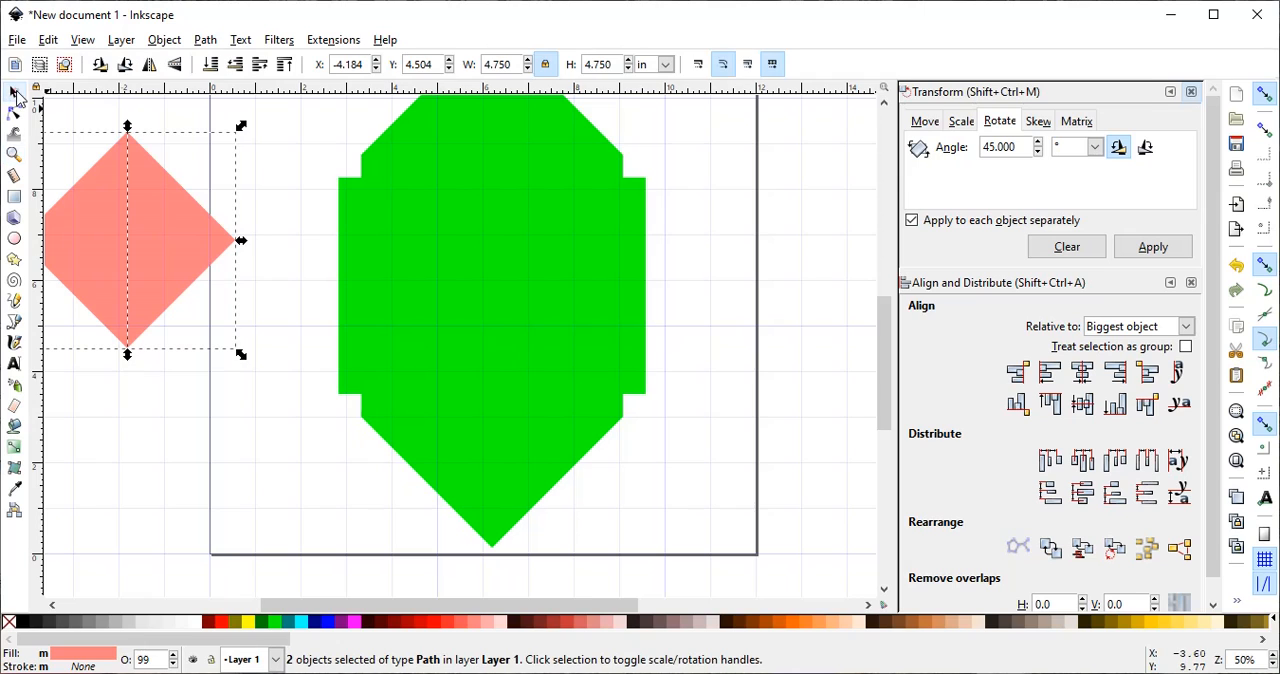
{"action": "left_click_drag", "start_coordinate": [178, 250], "coordinate": [704, 299]}
{"action": "left_click", "coordinate": [258, 326]}
{"action": "left_click", "coordinate": [338, 447]}
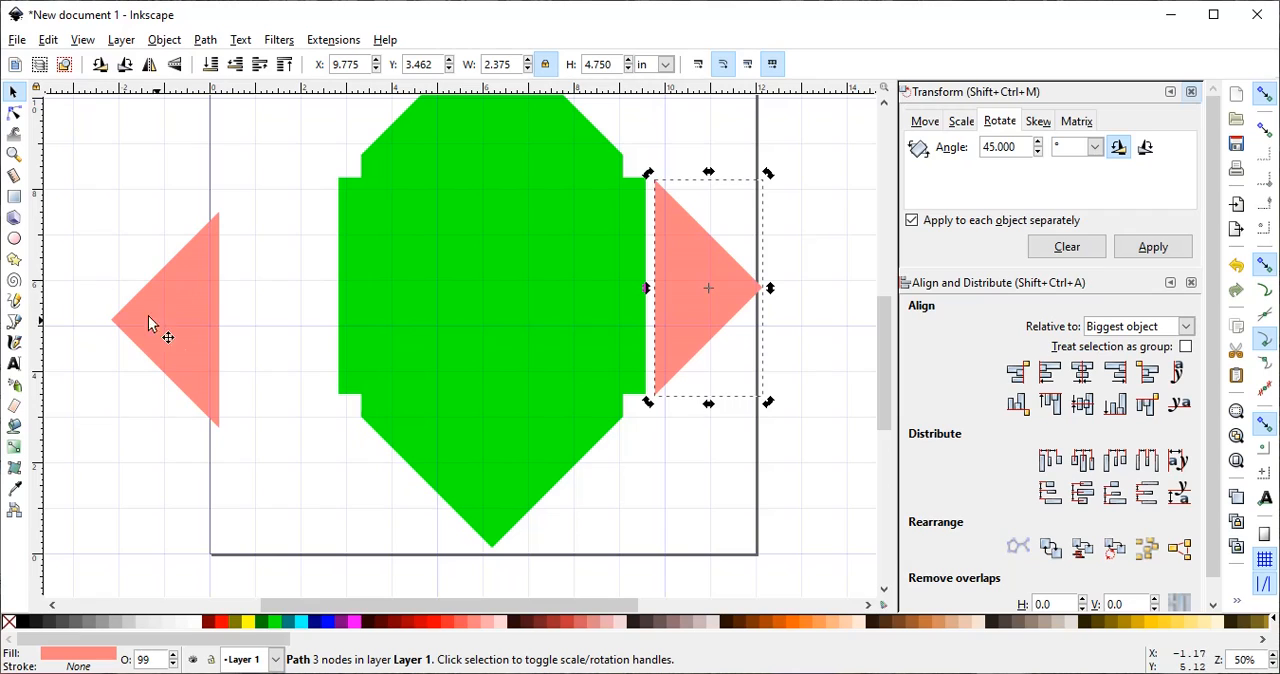
{"action": "left_click_drag", "start_coordinate": [148, 316], "coordinate": [304, 286]}
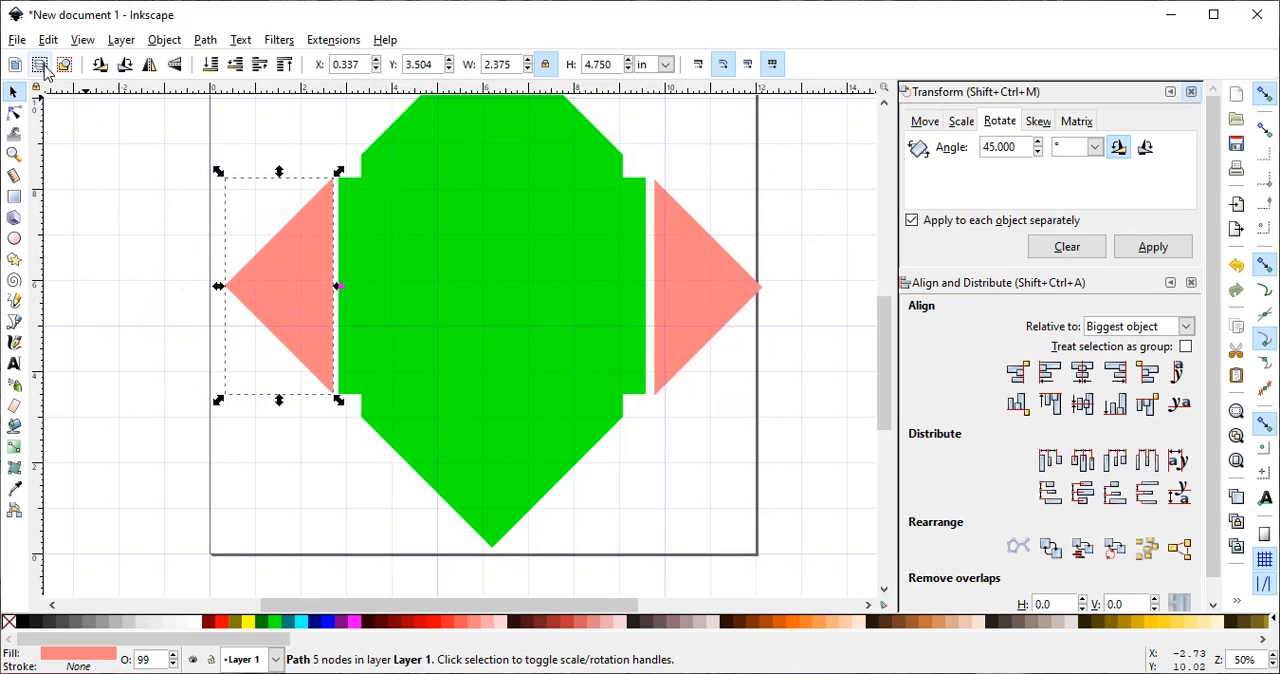
- Place the left pink triangle flush against the green shape's left edge with the top corners matching, at X 0.458, Y 3.500 in
{"action": "left_click", "coordinate": [14, 153]}
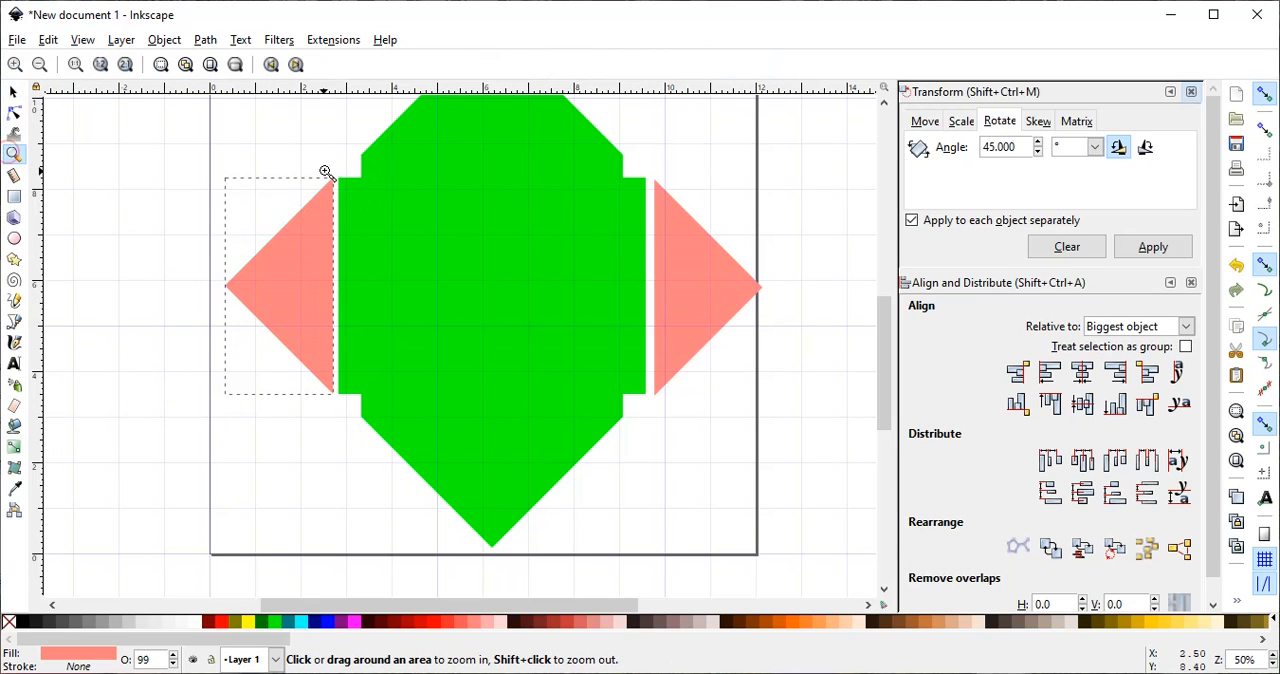
{"action": "left_click_drag", "start_coordinate": [325, 171], "coordinate": [358, 200]}
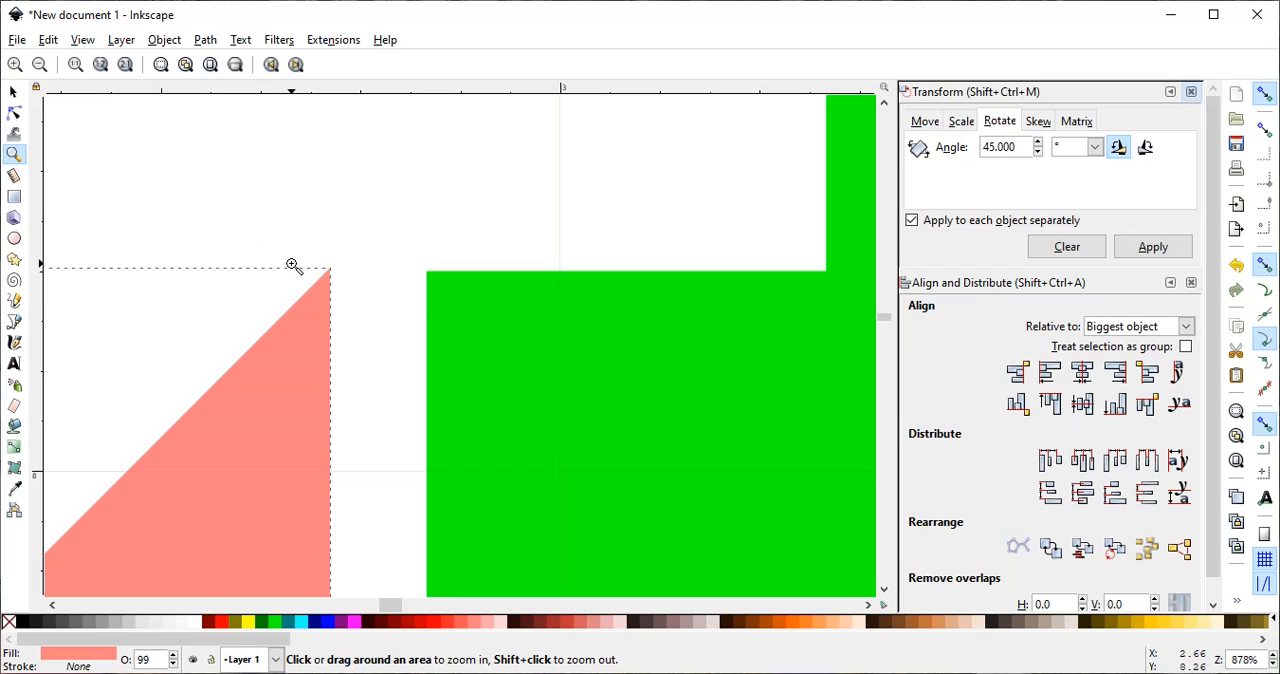
{"action": "left_click_drag", "start_coordinate": [292, 265], "coordinate": [458, 304]}
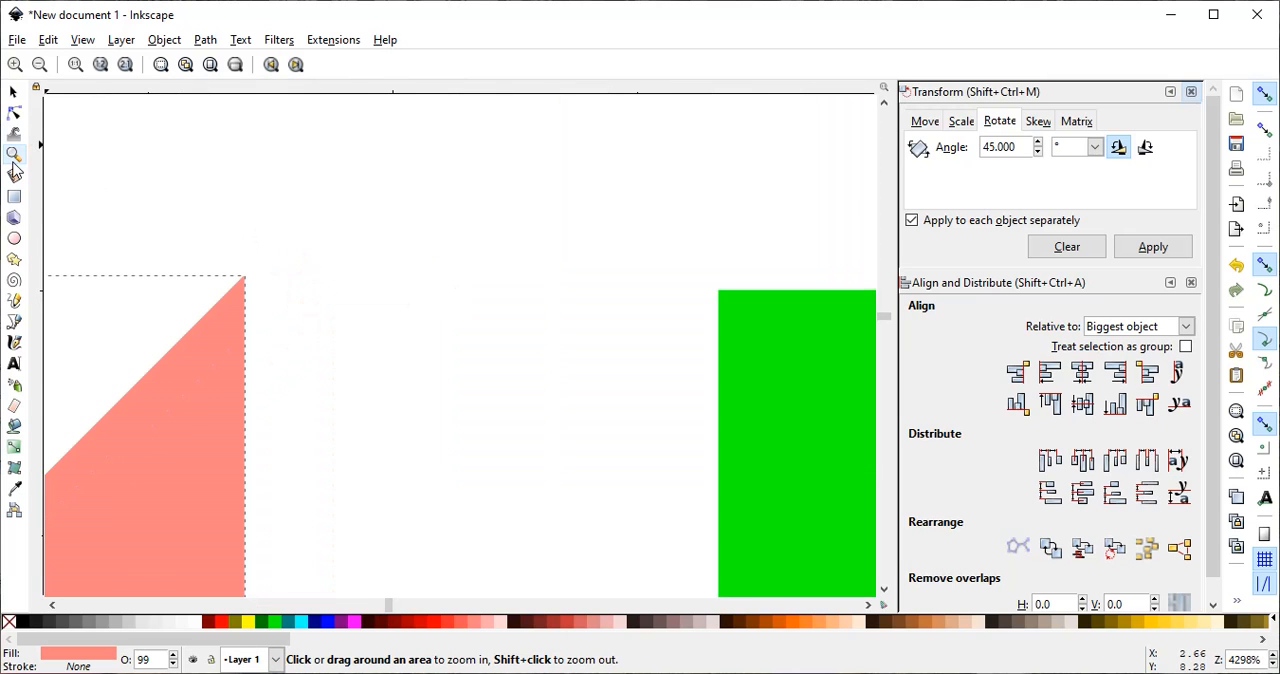
{"action": "left_click", "coordinate": [14, 91]}
{"action": "left_click_drag", "start_coordinate": [213, 374], "coordinate": [659, 389]}
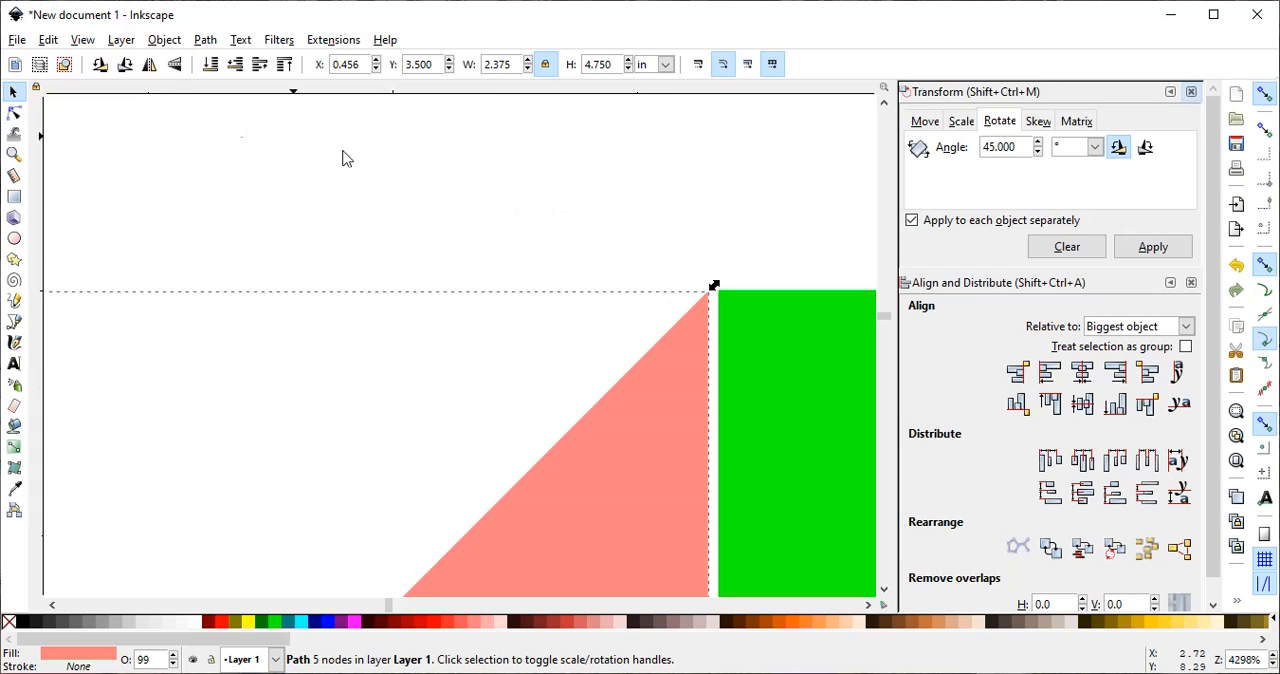
{"action": "left_click", "coordinate": [14, 154]}
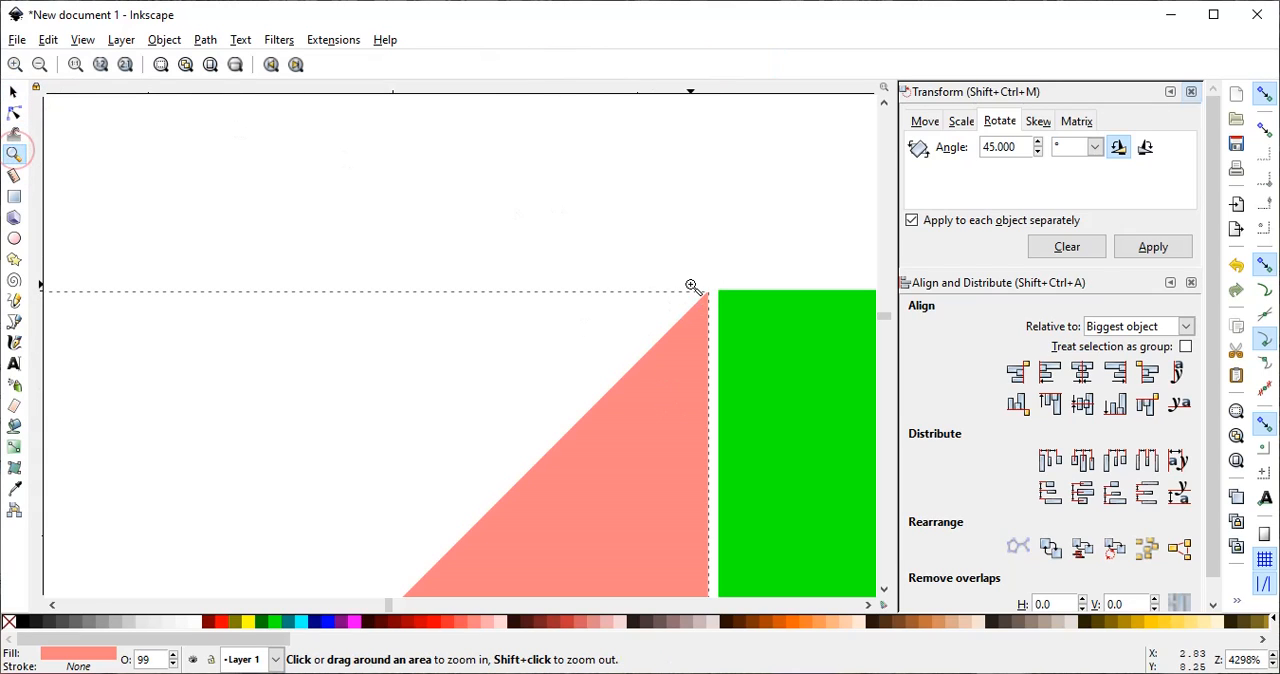
{"action": "left_click_drag", "start_coordinate": [691, 286], "coordinate": [745, 316]}
{"action": "left_click_drag", "start_coordinate": [338, 240], "coordinate": [530, 340]}
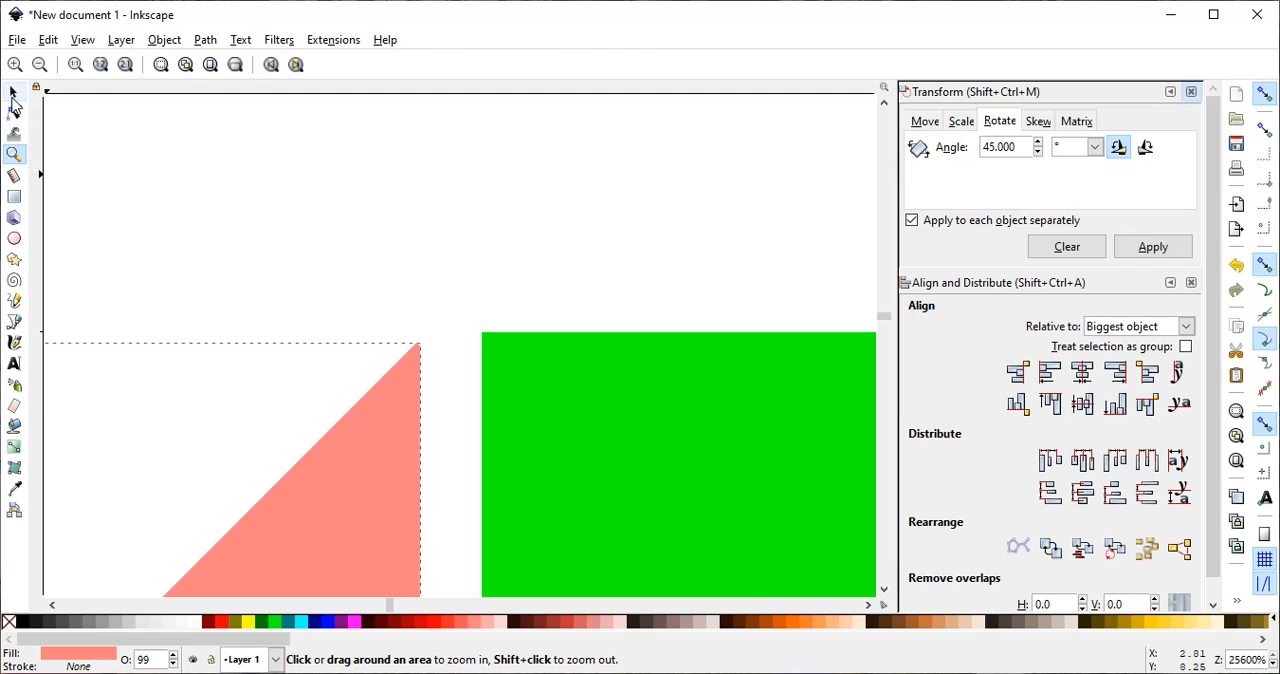
{"action": "left_click", "coordinate": [14, 94]}
{"action": "left_click_drag", "start_coordinate": [356, 476], "coordinate": [425, 465]}
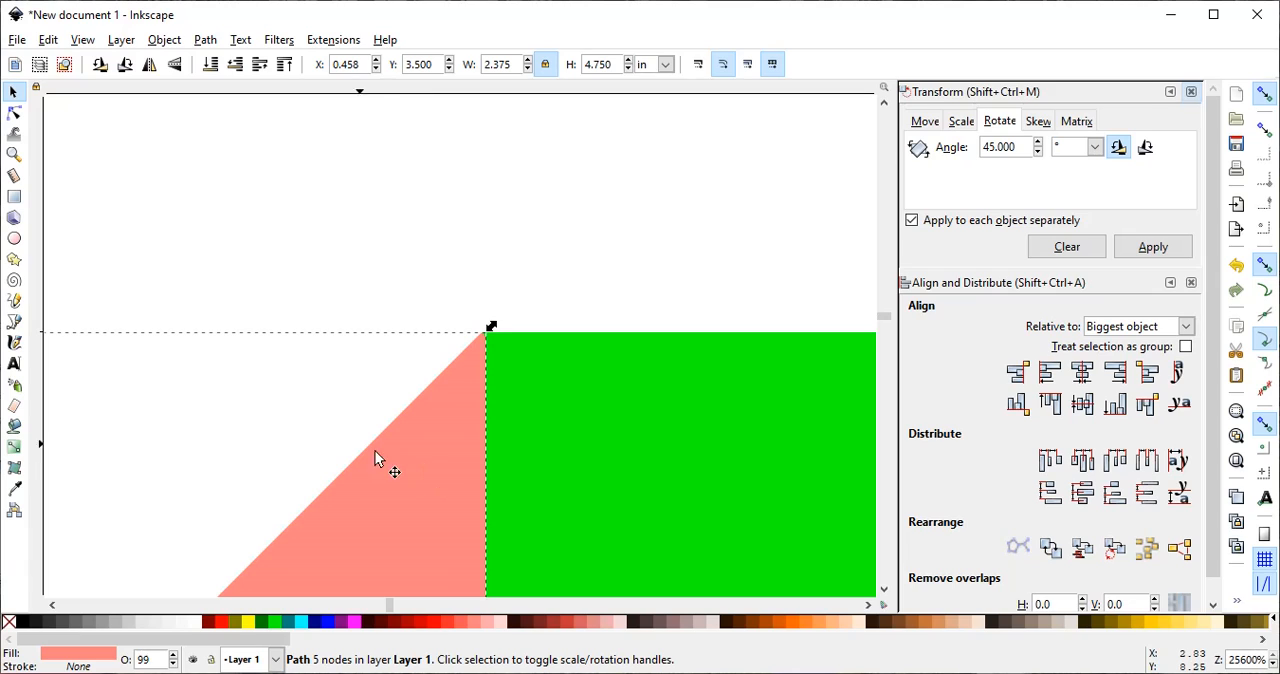
{"action": "left_click", "coordinate": [534, 420], "text": "shift"}
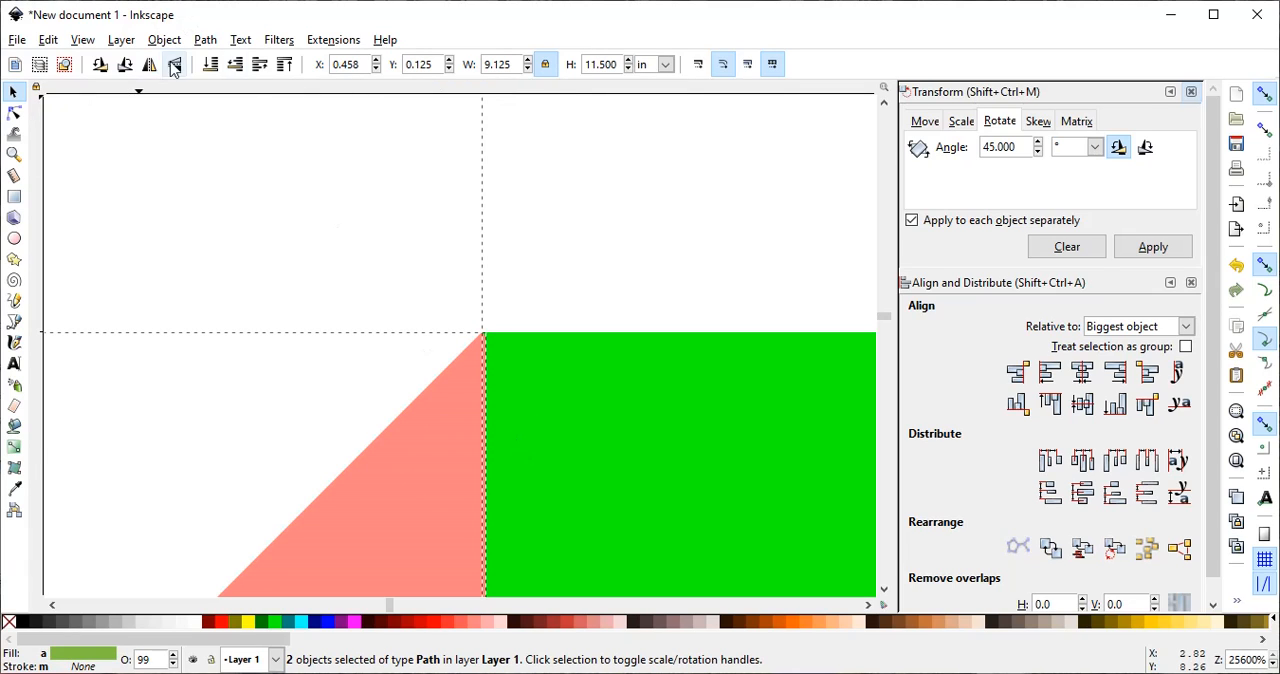
{"action": "left_click", "coordinate": [205, 40]}
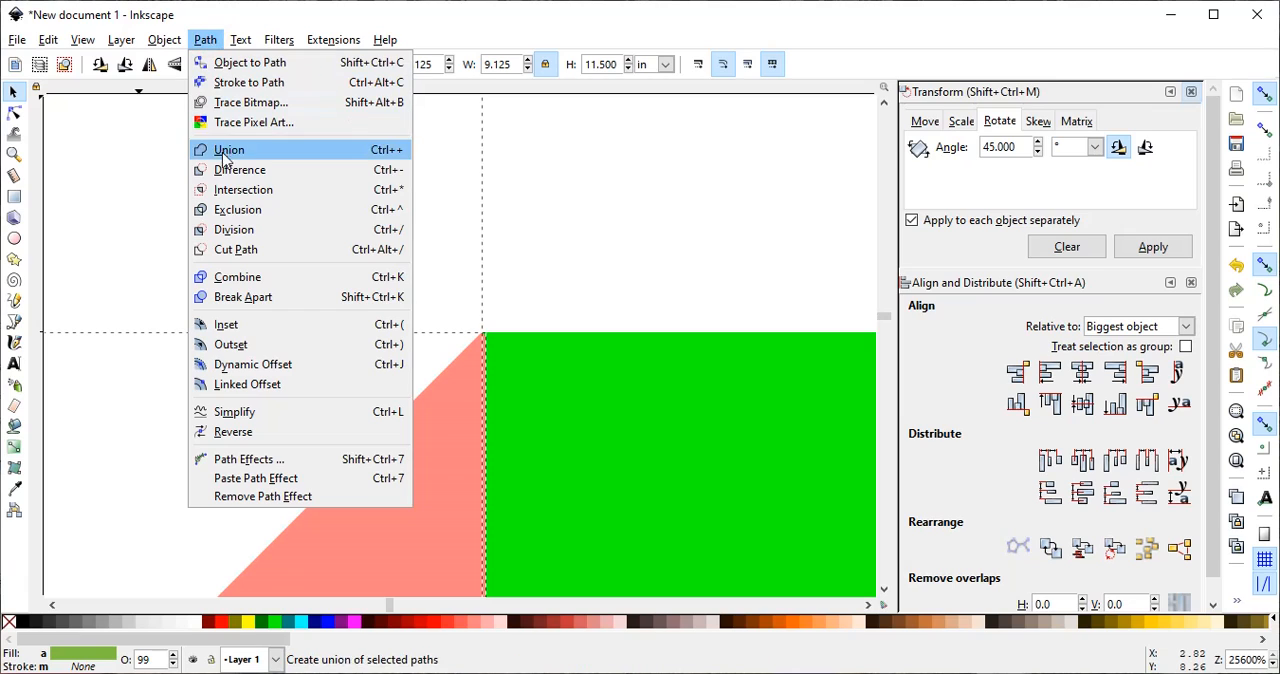
{"action": "left_click", "coordinate": [224, 229]}
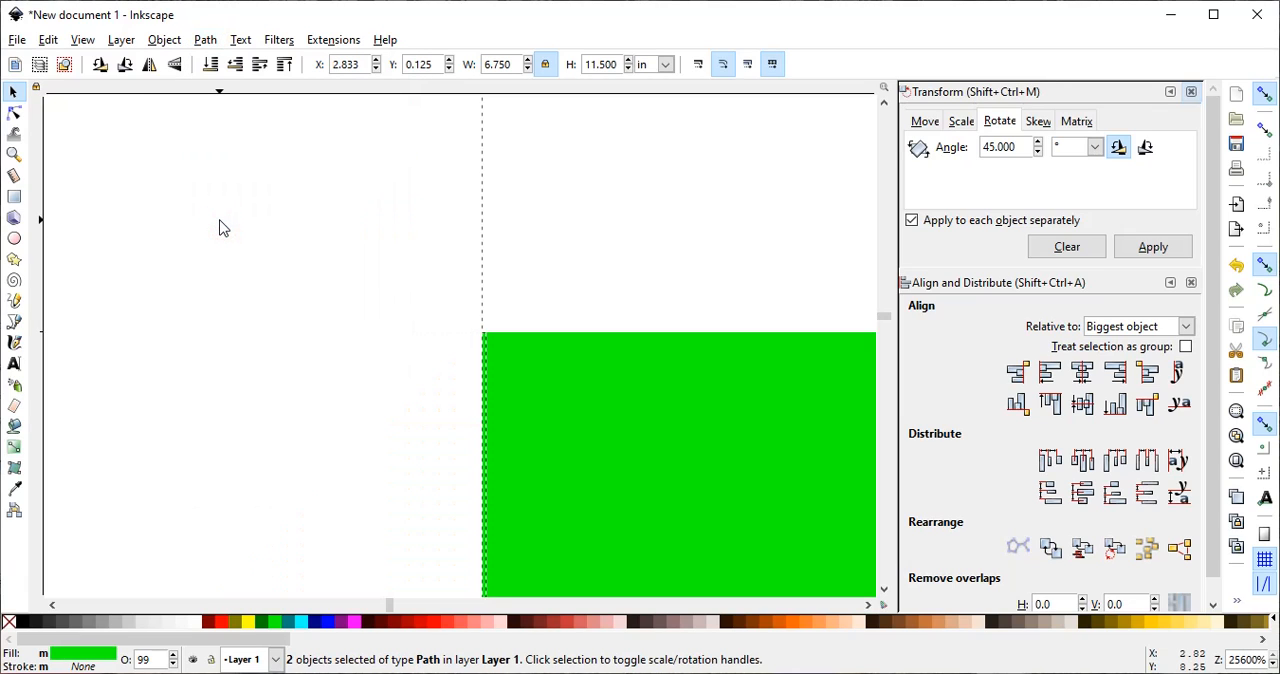
{"action": "left_click", "coordinate": [48, 40]}
{"action": "left_click", "coordinate": [60, 63]}
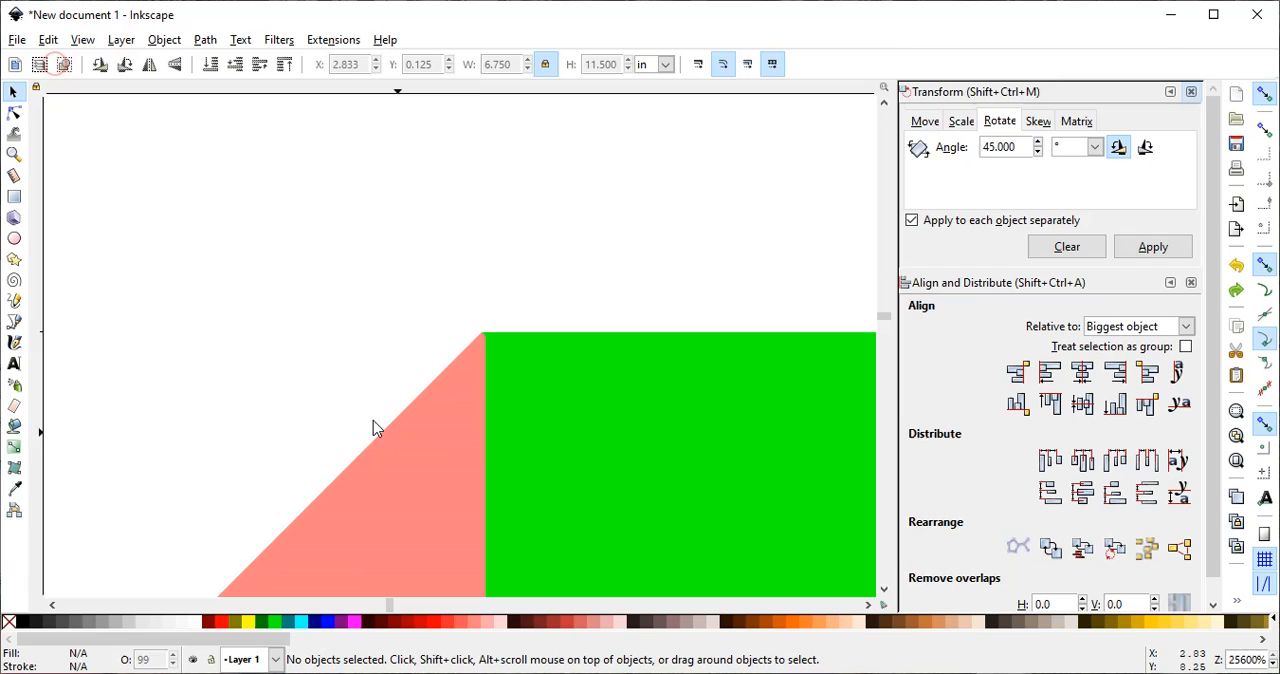
- Unite the left pink triangle with the green envelope shape using the Union operation
{"action": "left_click", "coordinate": [445, 484]}
{"action": "left_click", "coordinate": [566, 485], "text": "shift"}
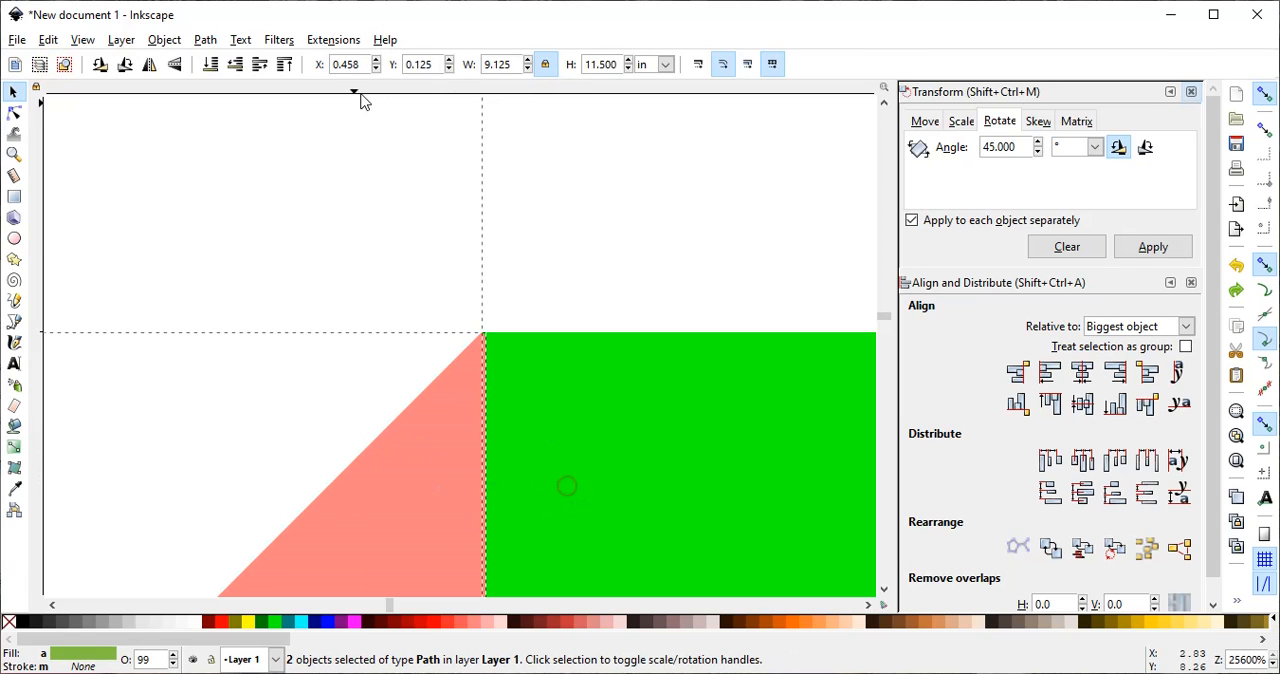
{"action": "left_click", "coordinate": [205, 40]}
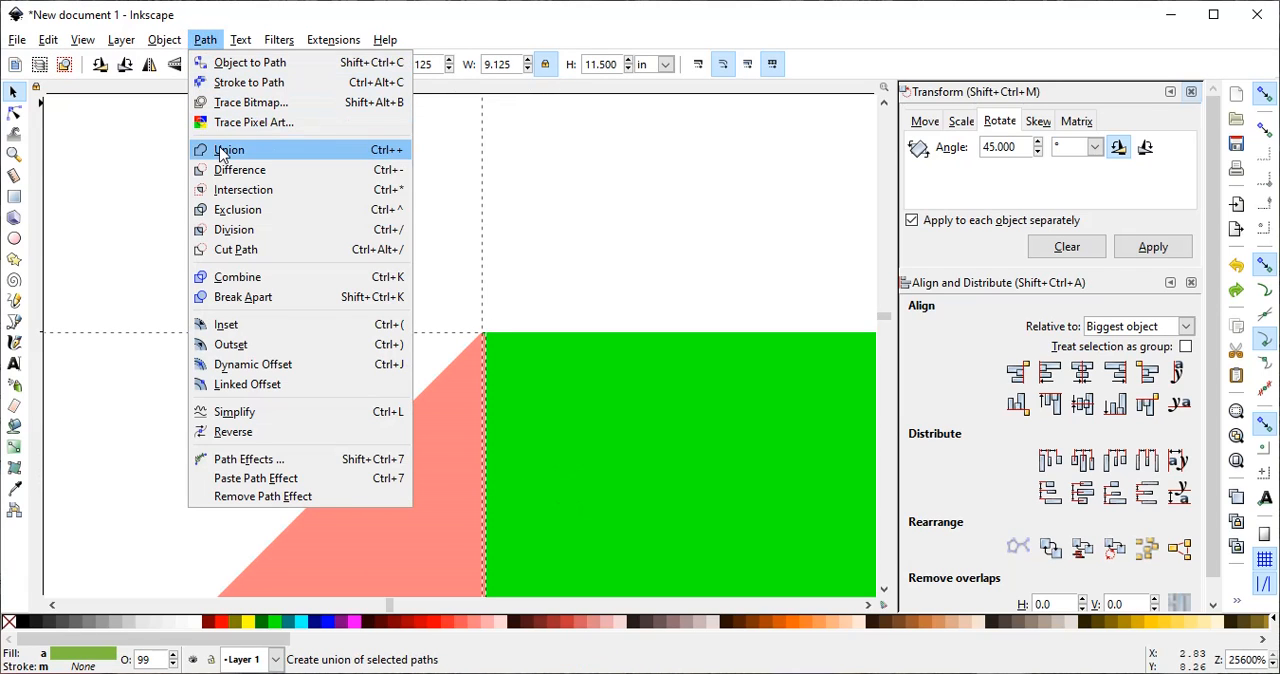
{"action": "left_click", "coordinate": [225, 153]}
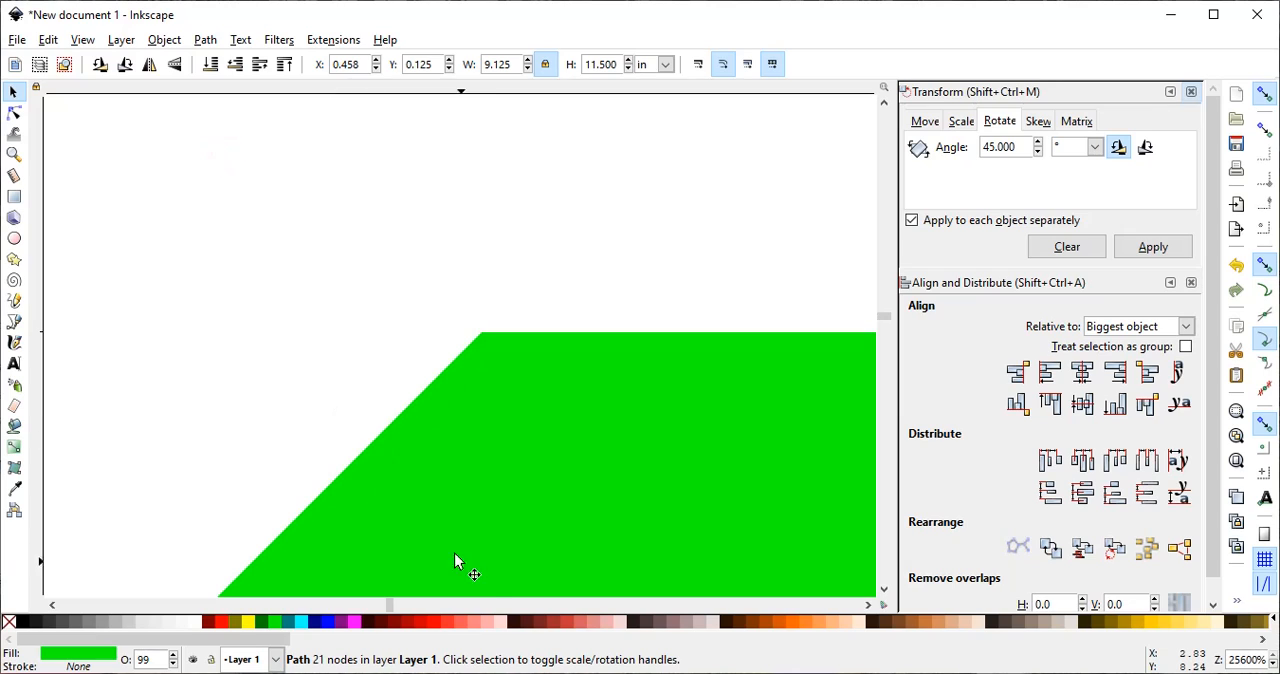
- Place the right pink triangle flush against the green shape's right edge with the top corners matching, at X 9.583, Y 3.500 in
{"action": "left_click", "coordinate": [14, 154]}
{"action": "left_click", "coordinate": [123, 63]}
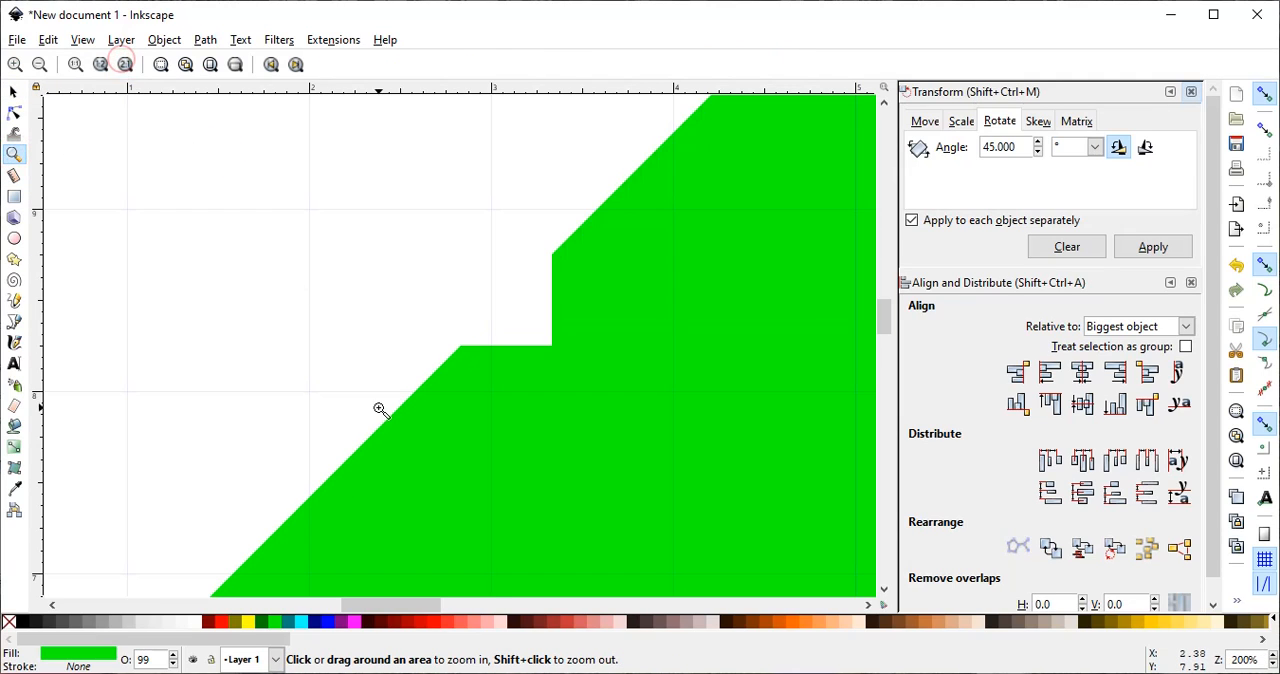
{"action": "left_click", "coordinate": [99, 65]}
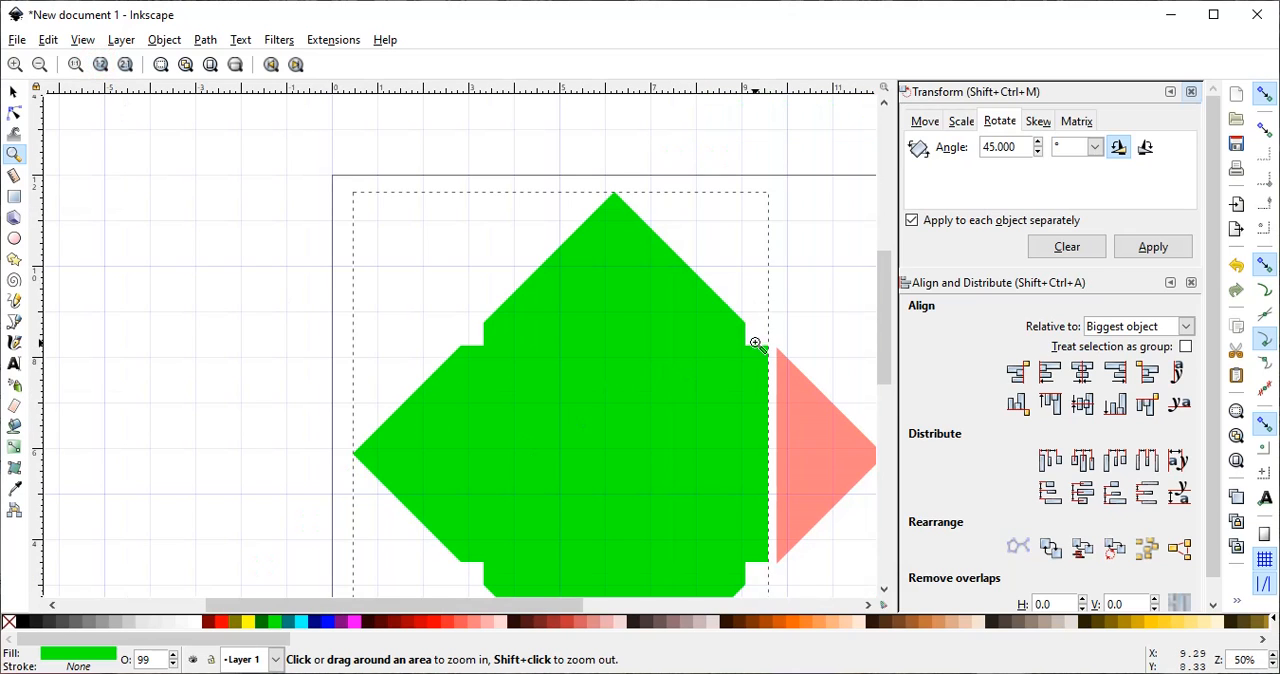
{"action": "left_click_drag", "start_coordinate": [752, 336], "coordinate": [800, 376]}
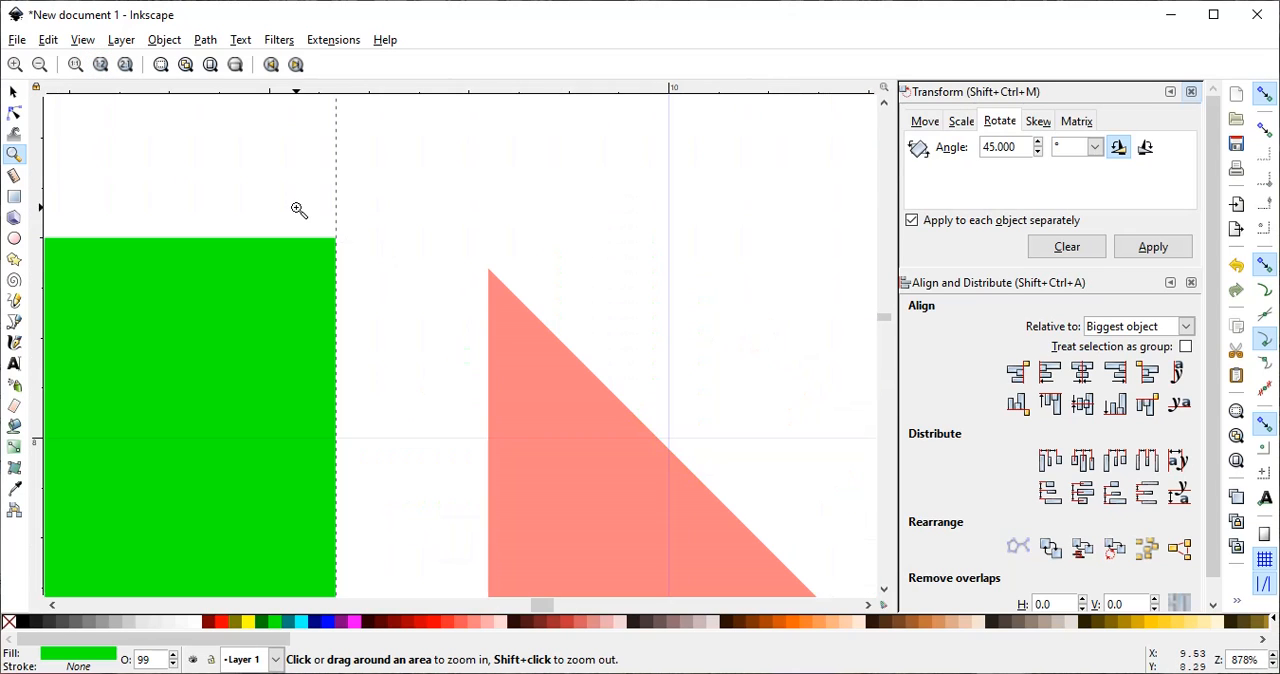
{"action": "left_click_drag", "start_coordinate": [299, 210], "coordinate": [560, 334]}
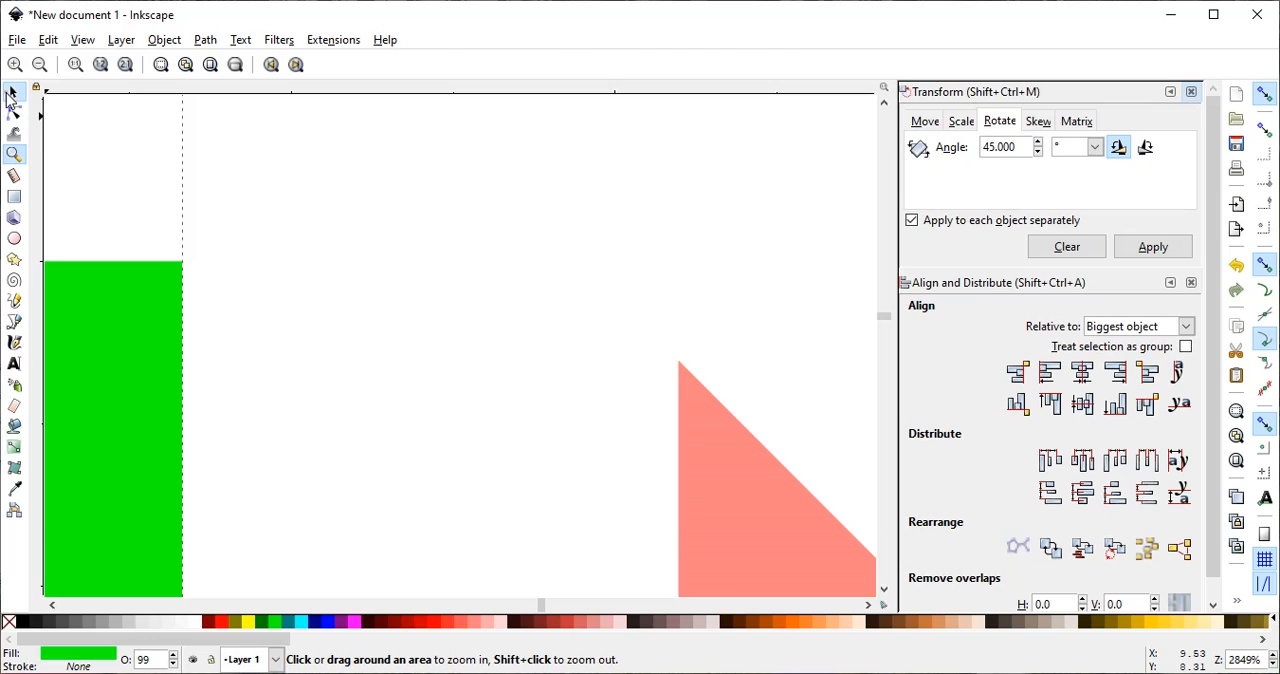
{"action": "left_click", "coordinate": [12, 92]}
{"action": "left_click_drag", "start_coordinate": [726, 507], "coordinate": [230, 405]}
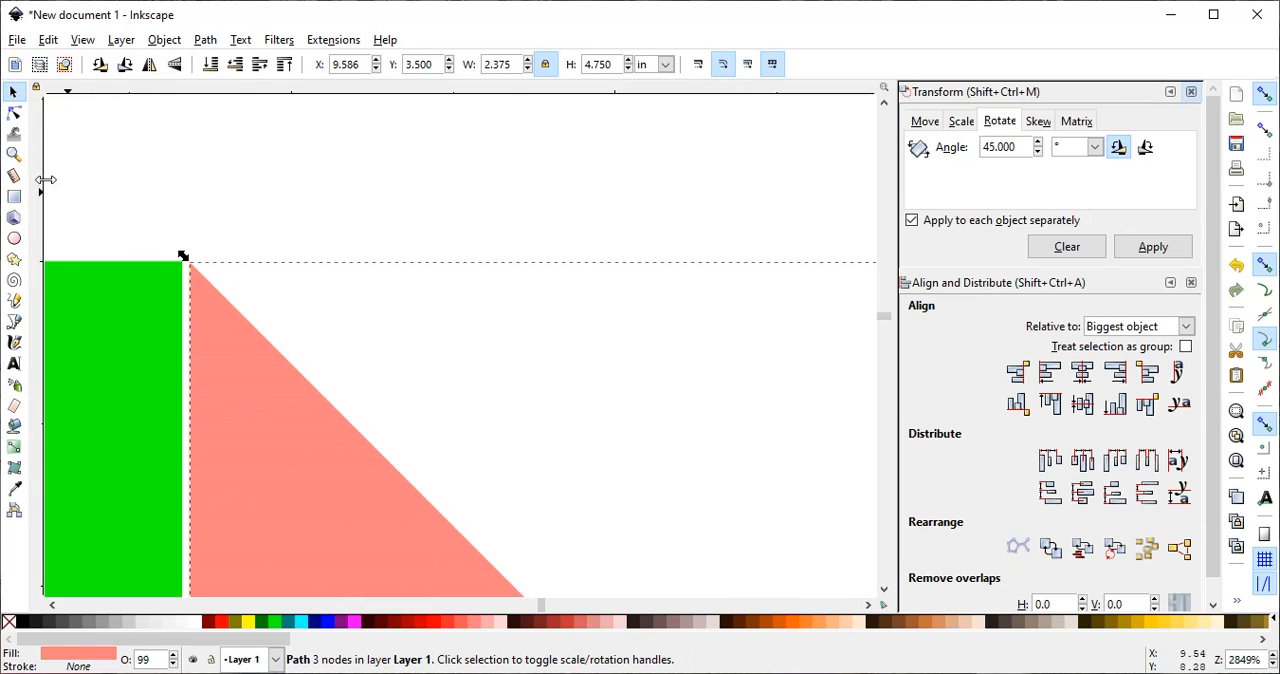
{"action": "left_click", "coordinate": [14, 154]}
{"action": "left_click_drag", "start_coordinate": [168, 255], "coordinate": [209, 284]}
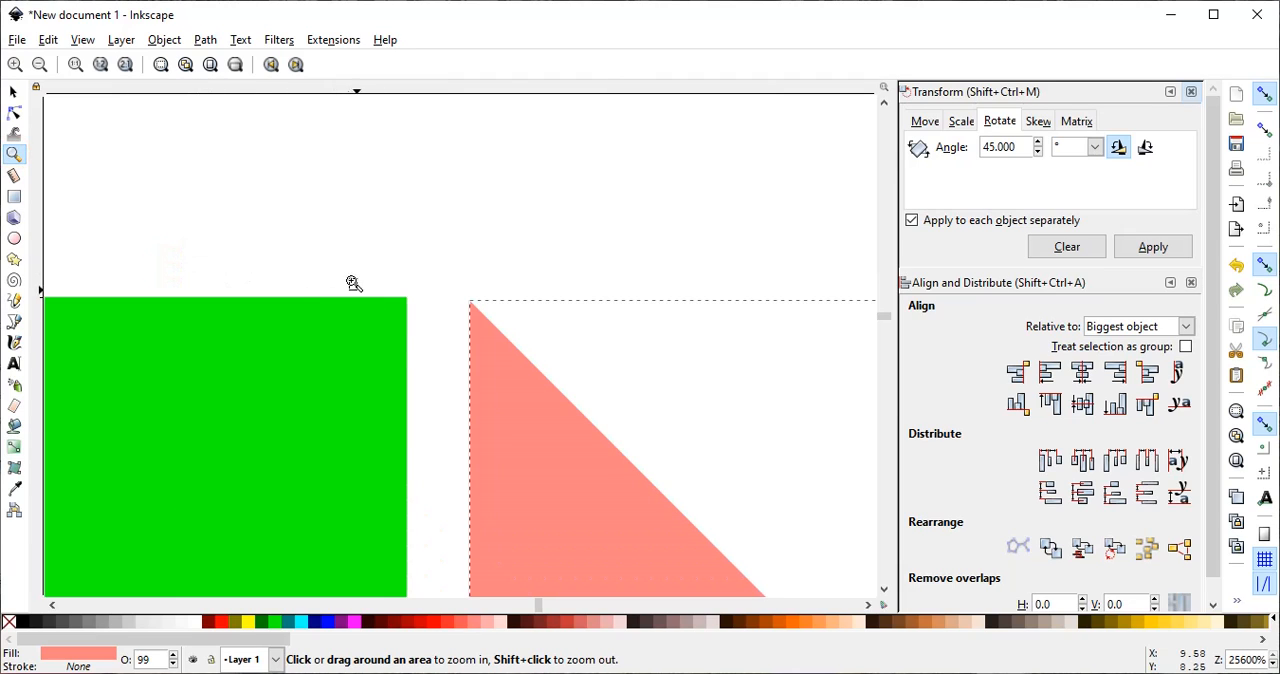
{"action": "left_click_drag", "start_coordinate": [352, 283], "coordinate": [498, 350]}
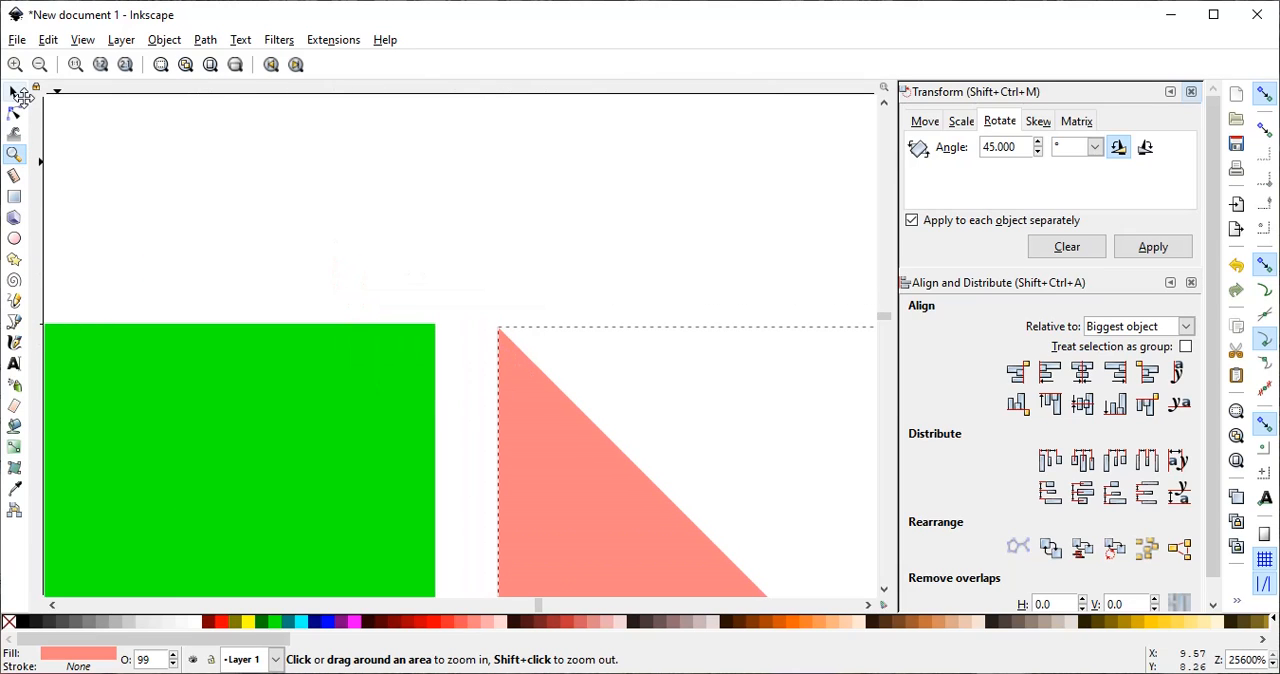
{"action": "left_click", "coordinate": [13, 94]}
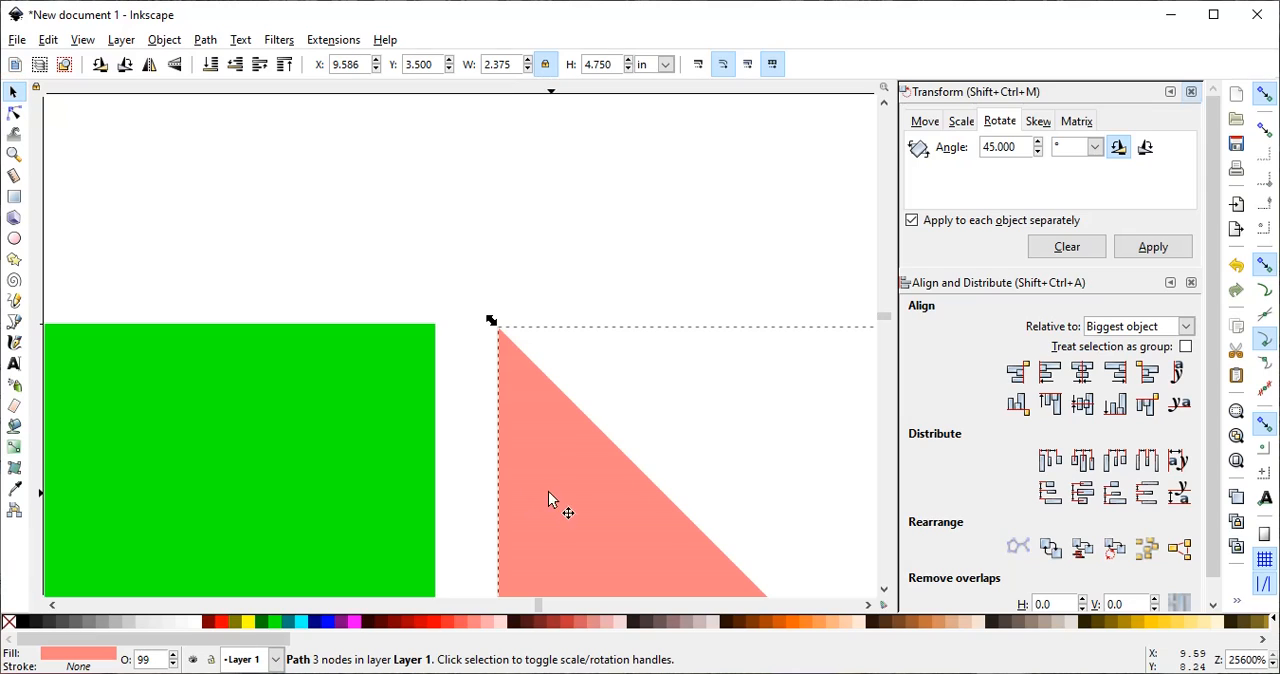
{"action": "left_click_drag", "start_coordinate": [548, 491], "coordinate": [483, 485]}
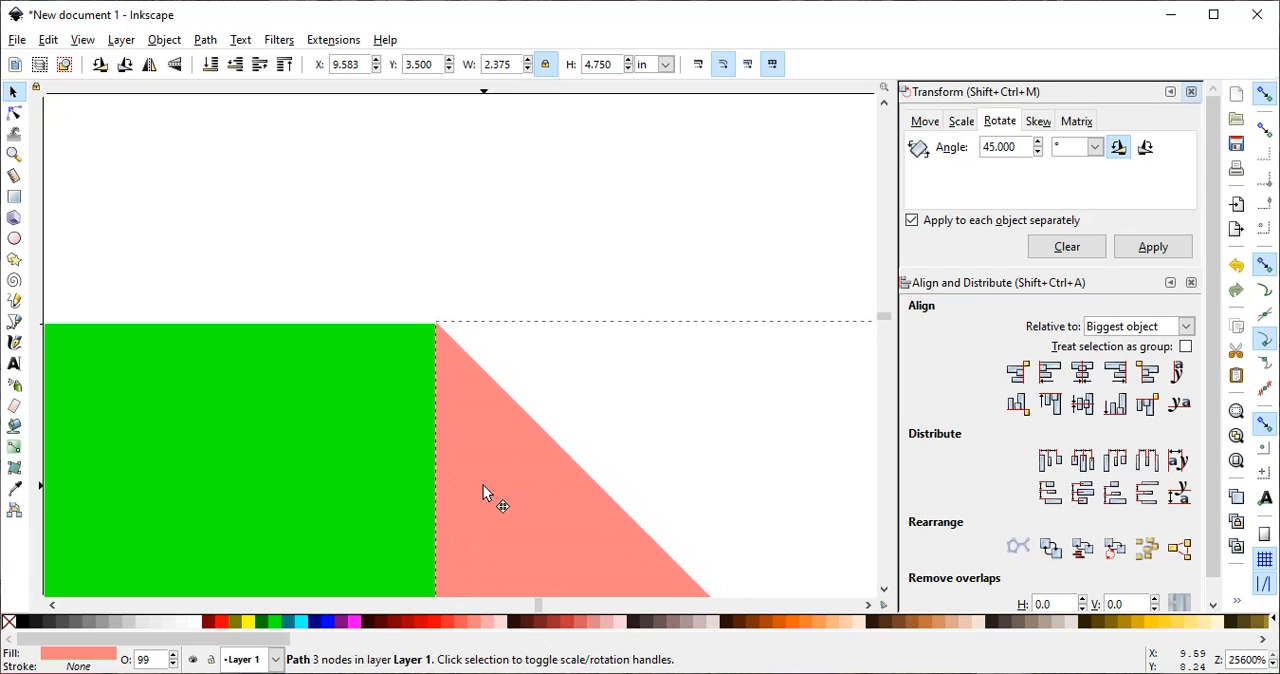
- Try uniting the right pink triangle with the green envelope shape, and undo that union
{"action": "left_click", "coordinate": [483, 485]}
{"action": "left_click", "coordinate": [353, 407], "text": "shift"}
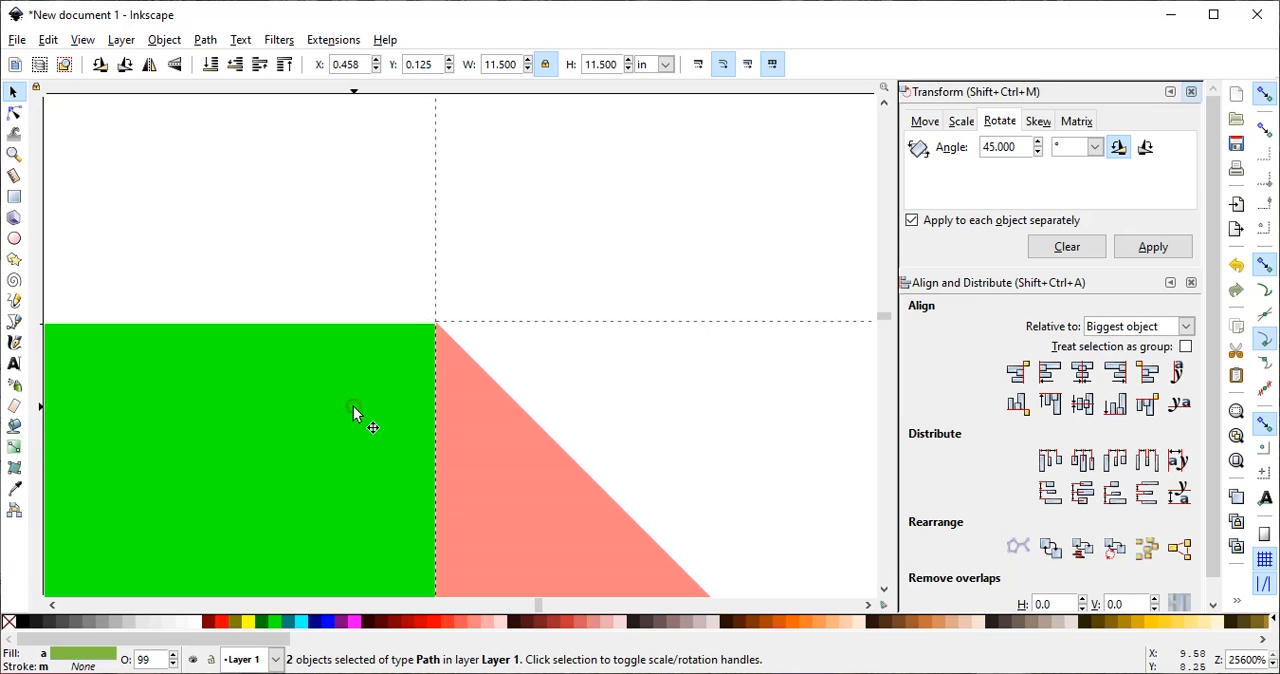
{"action": "left_click", "coordinate": [205, 40]}
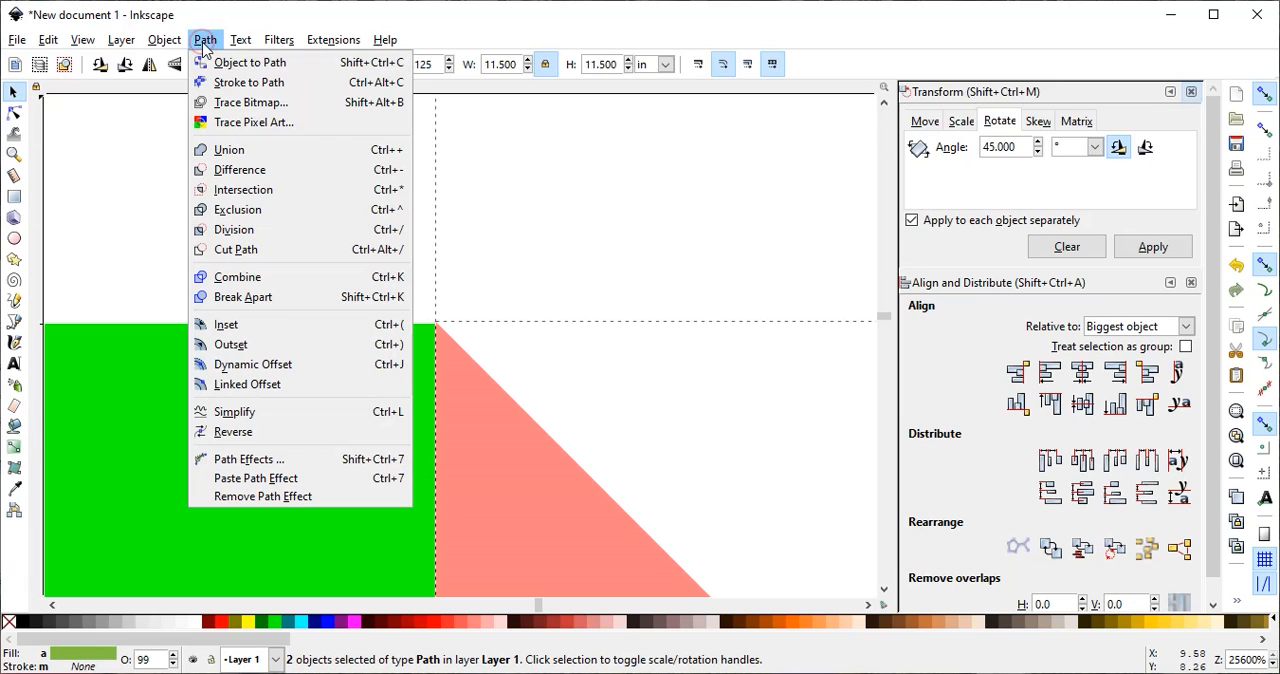
{"action": "left_click", "coordinate": [222, 150]}
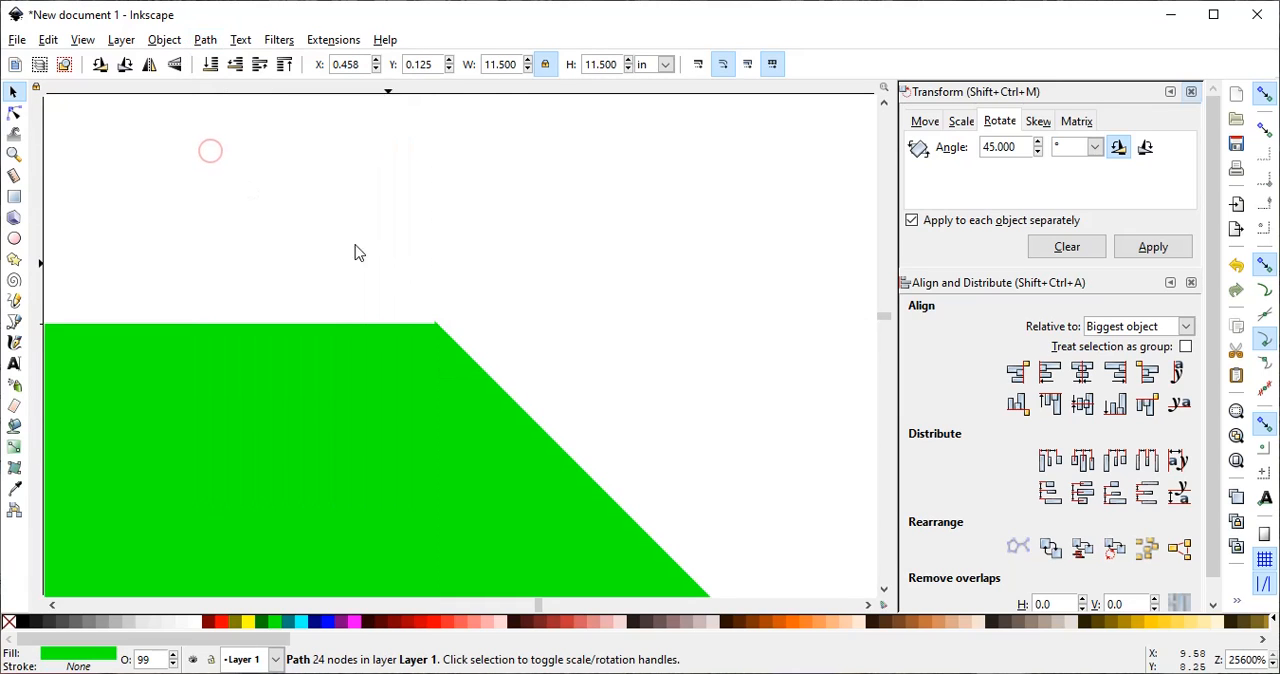
{"action": "left_click", "coordinate": [591, 318]}
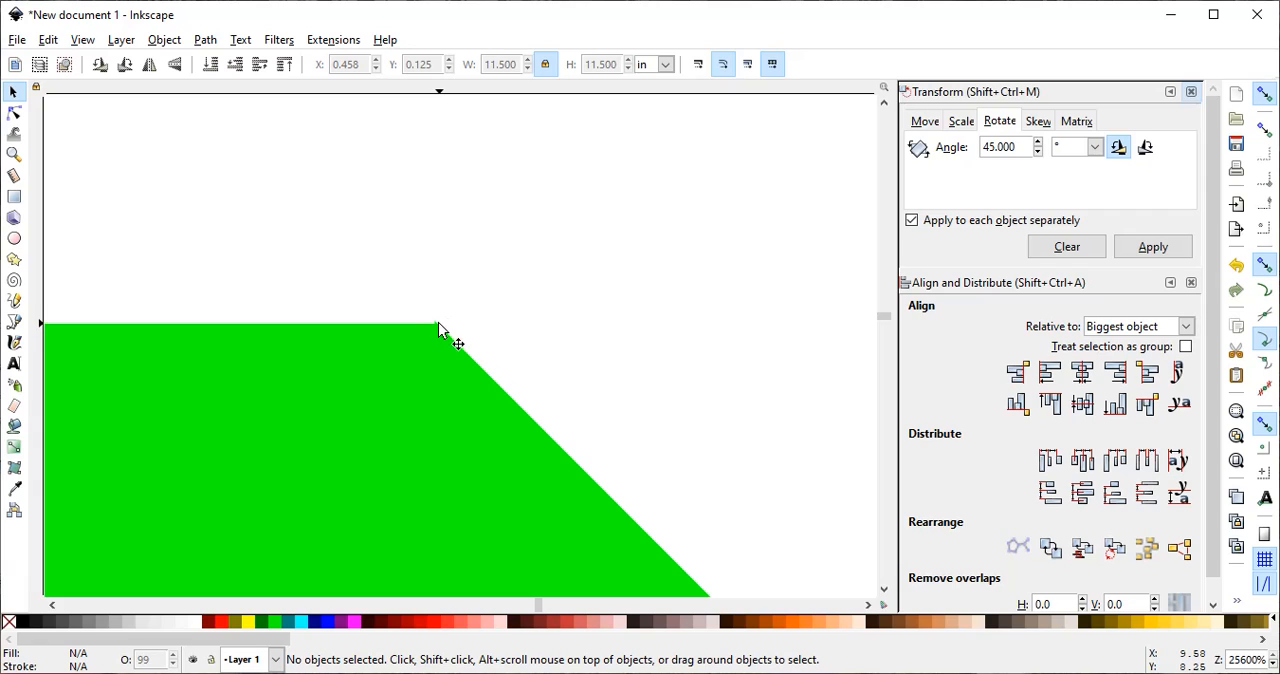
{"action": "left_click", "coordinate": [48, 40]}
{"action": "left_click", "coordinate": [80, 60]}
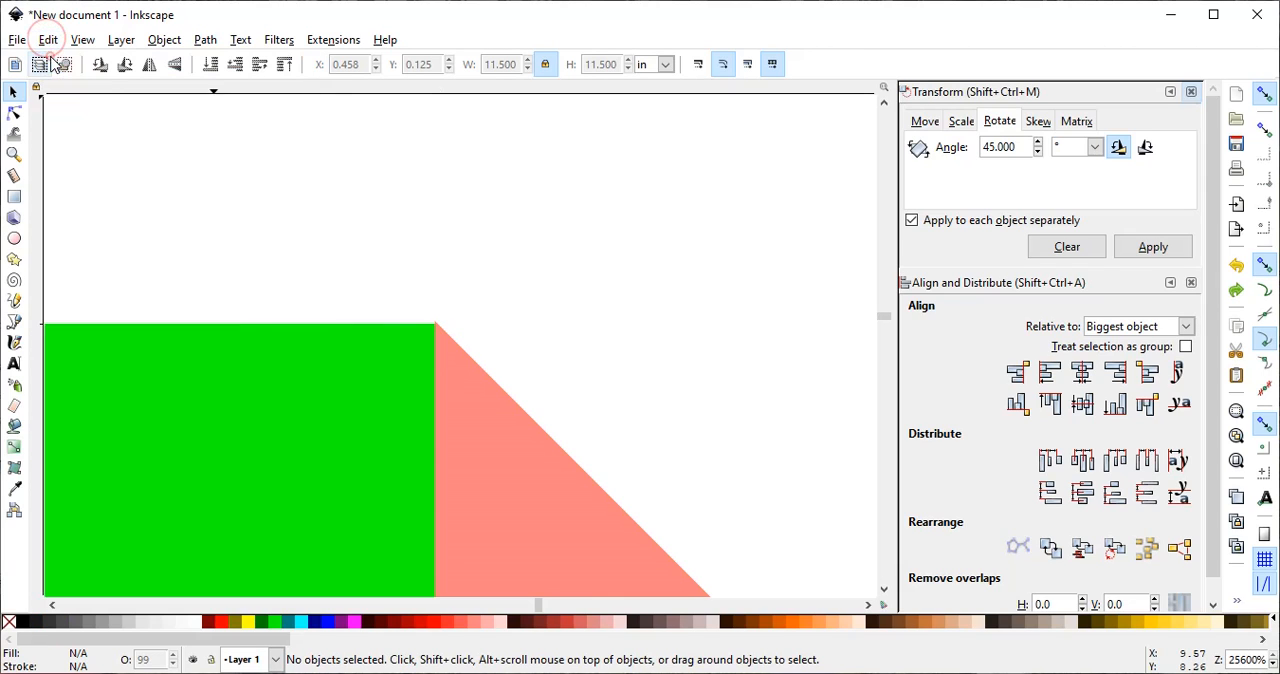
- Nudge the right pink triangle slightly down to match the green shape's top edge and unite the two with the Union operation
{"action": "left_click", "coordinate": [490, 466]}
{"action": "left_click_drag", "start_coordinate": [504, 465], "coordinate": [504, 469]}
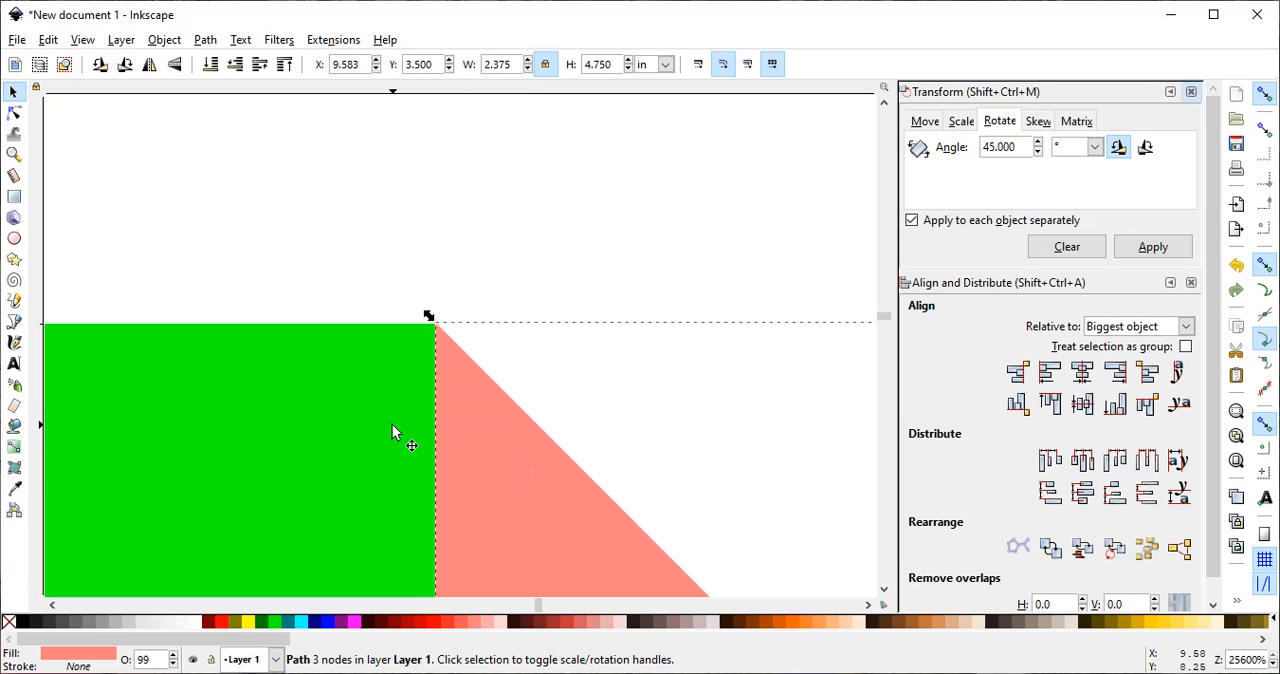
{"action": "left_click", "coordinate": [358, 435], "text": "shift"}
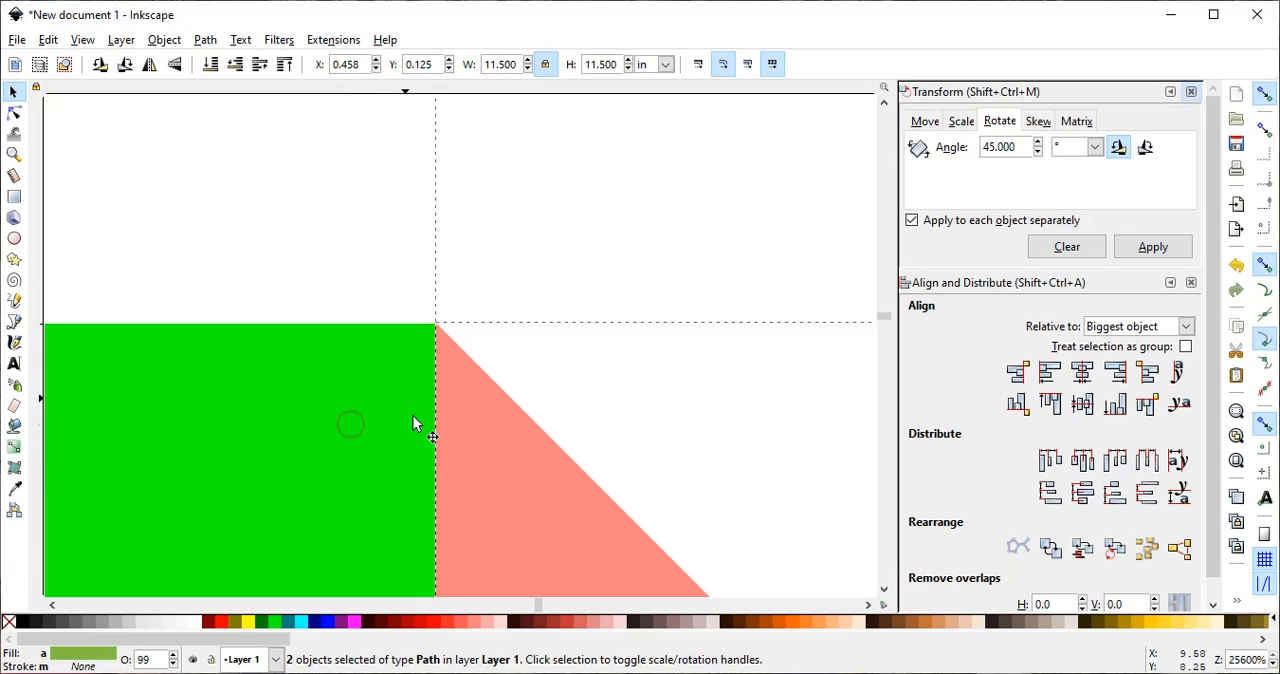
{"action": "left_click", "coordinate": [205, 39]}
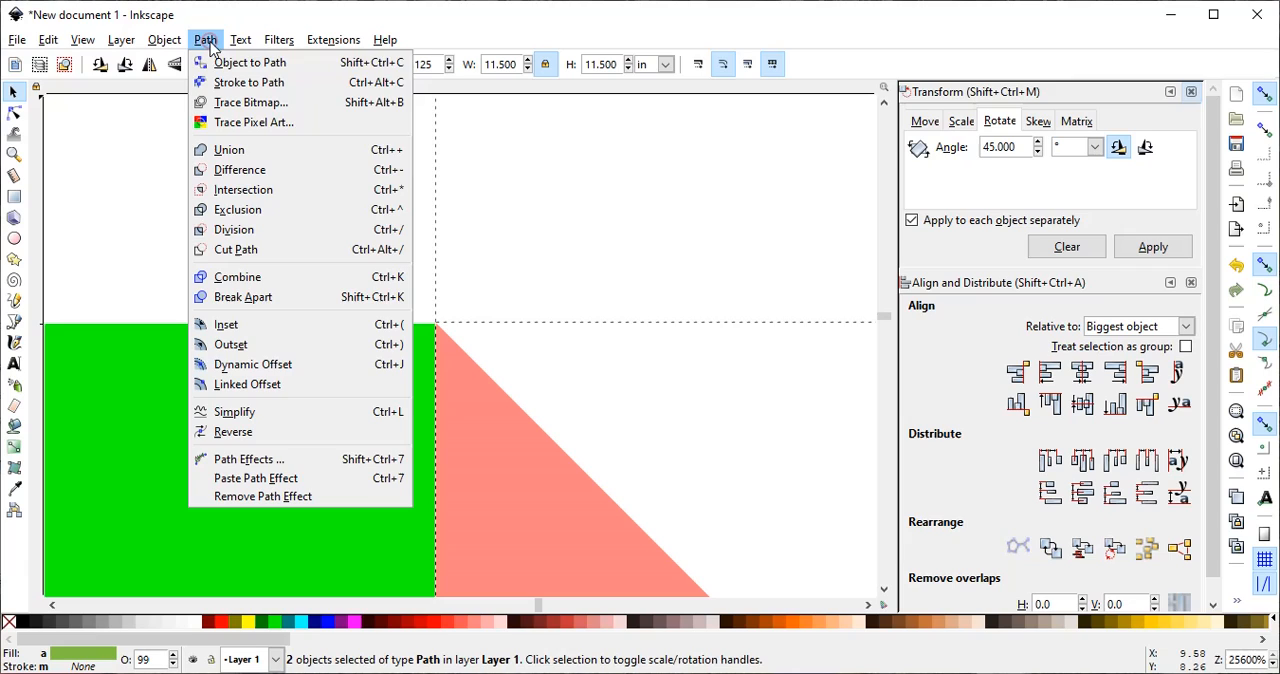
{"action": "left_click", "coordinate": [227, 156]}
{"action": "left_click", "coordinate": [437, 228]}
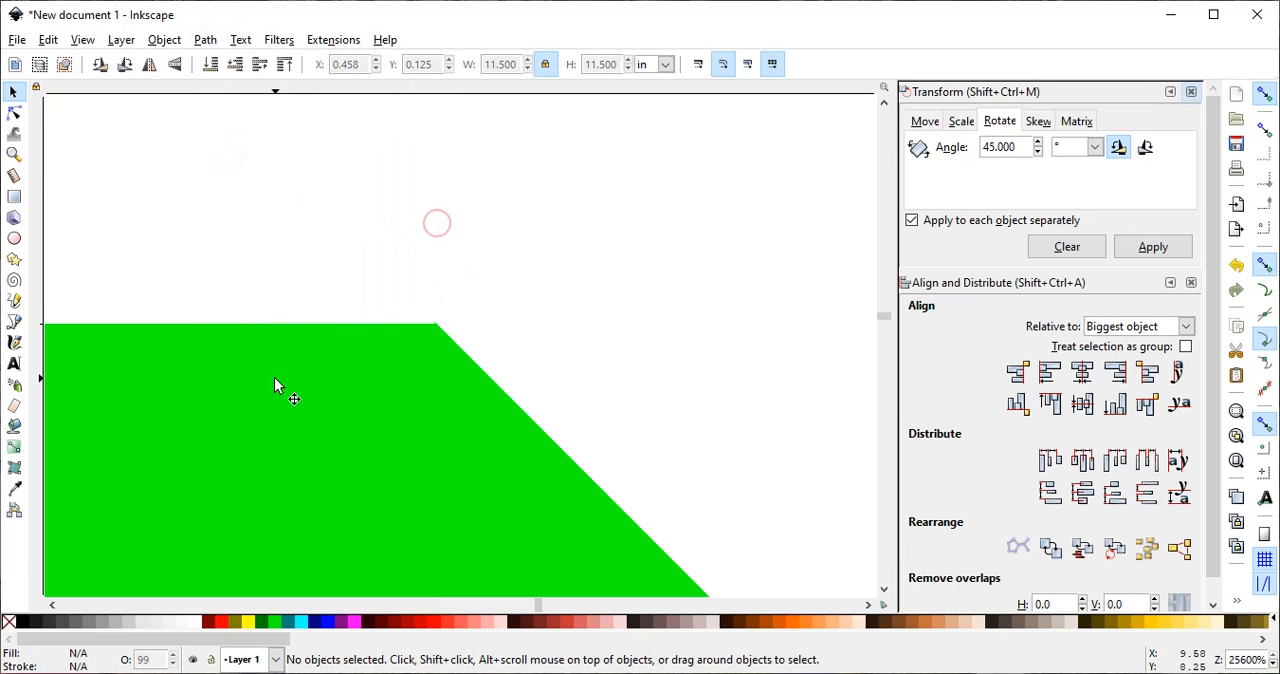
- Draw a yellow rectangle about 4.8 by 2.3 in overlapping the upper edge of the envelope's right flap
{"action": "left_click", "coordinate": [14, 154]}
{"action": "left_click", "coordinate": [100, 64]}
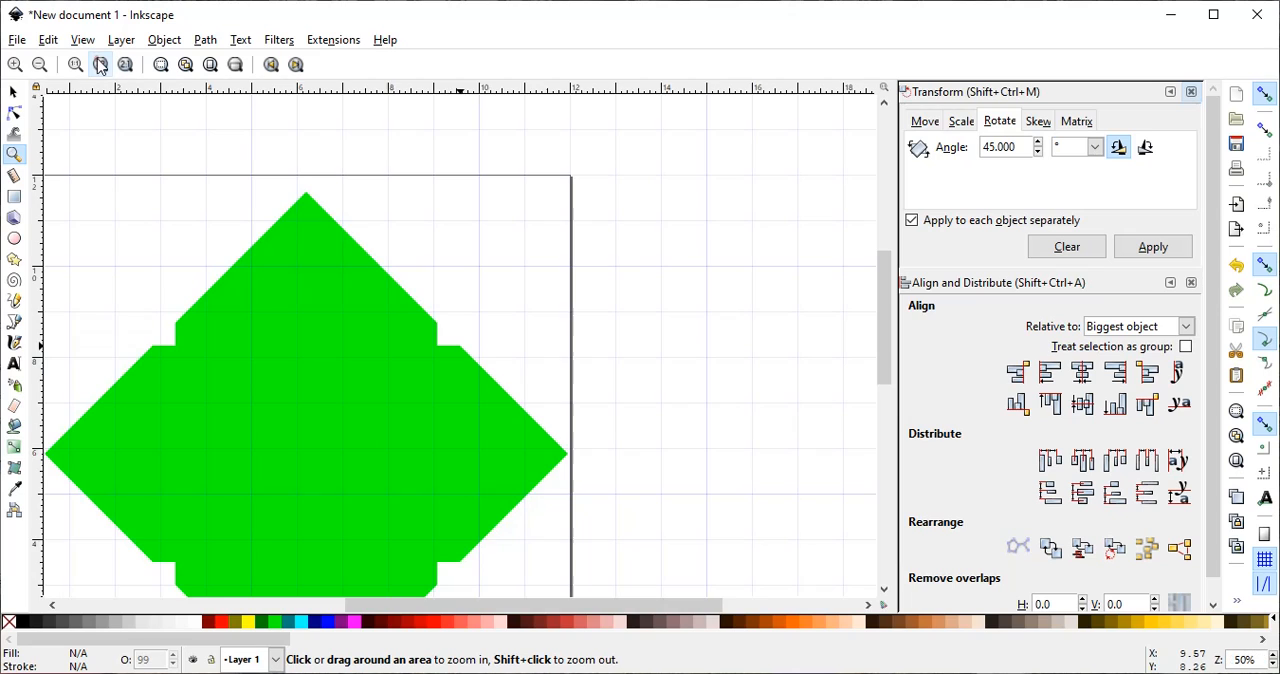
{"action": "scroll", "coordinate": [589, 429], "scroll_direction": "down", "scroll_amount": 3}
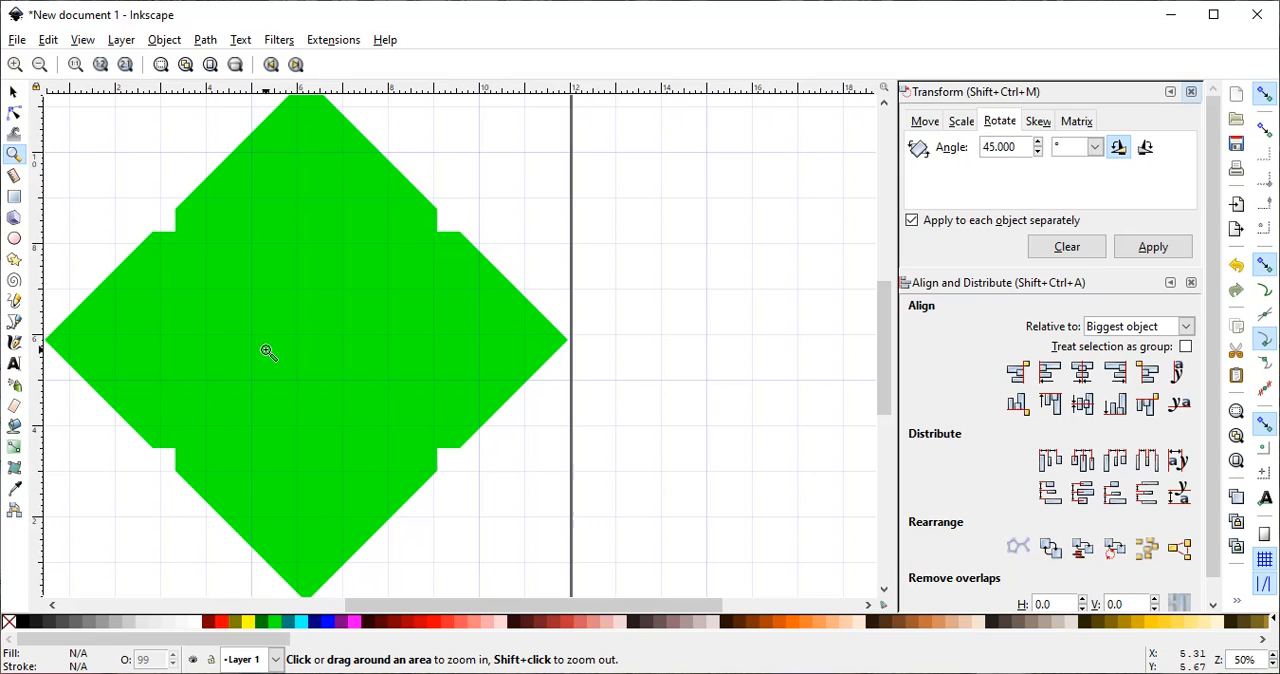
{"action": "left_click", "coordinate": [14, 197]}
{"action": "left_click_drag", "start_coordinate": [522, 202], "coordinate": [741, 309]}
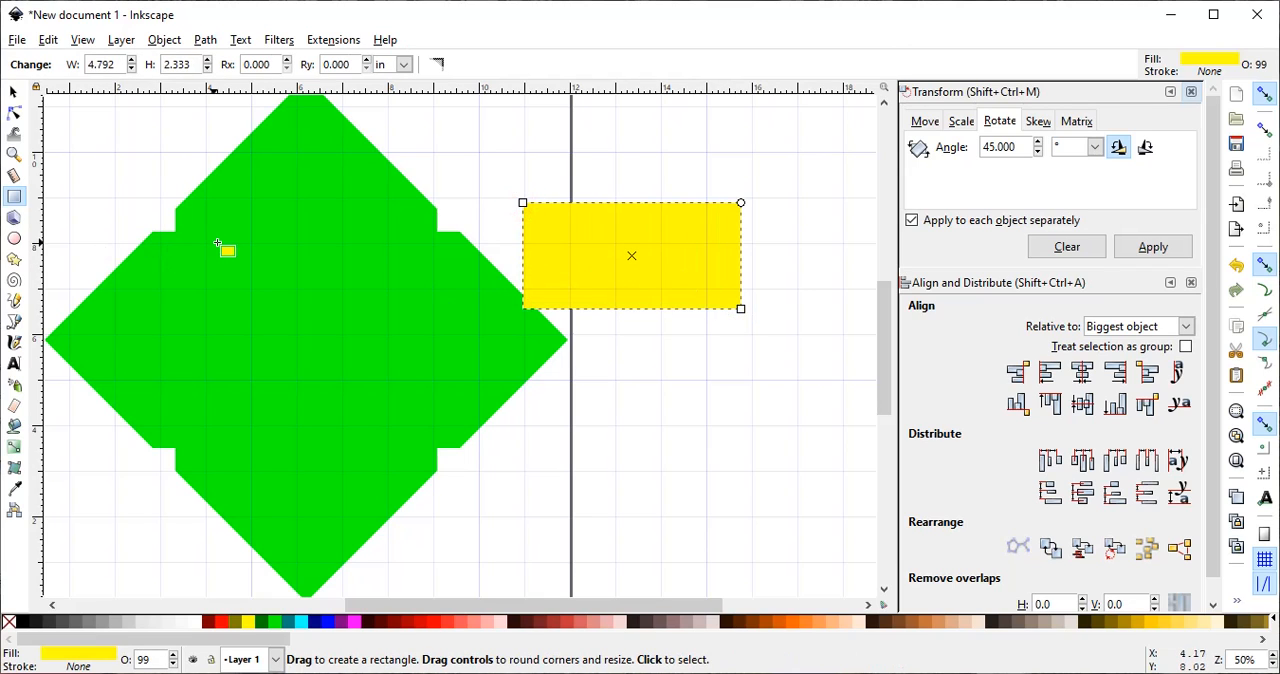
- Unlock the yellow rectangle's proportions and set its width to 5.75 in and its height to 4.75 in
{"action": "left_click", "coordinate": [14, 94]}
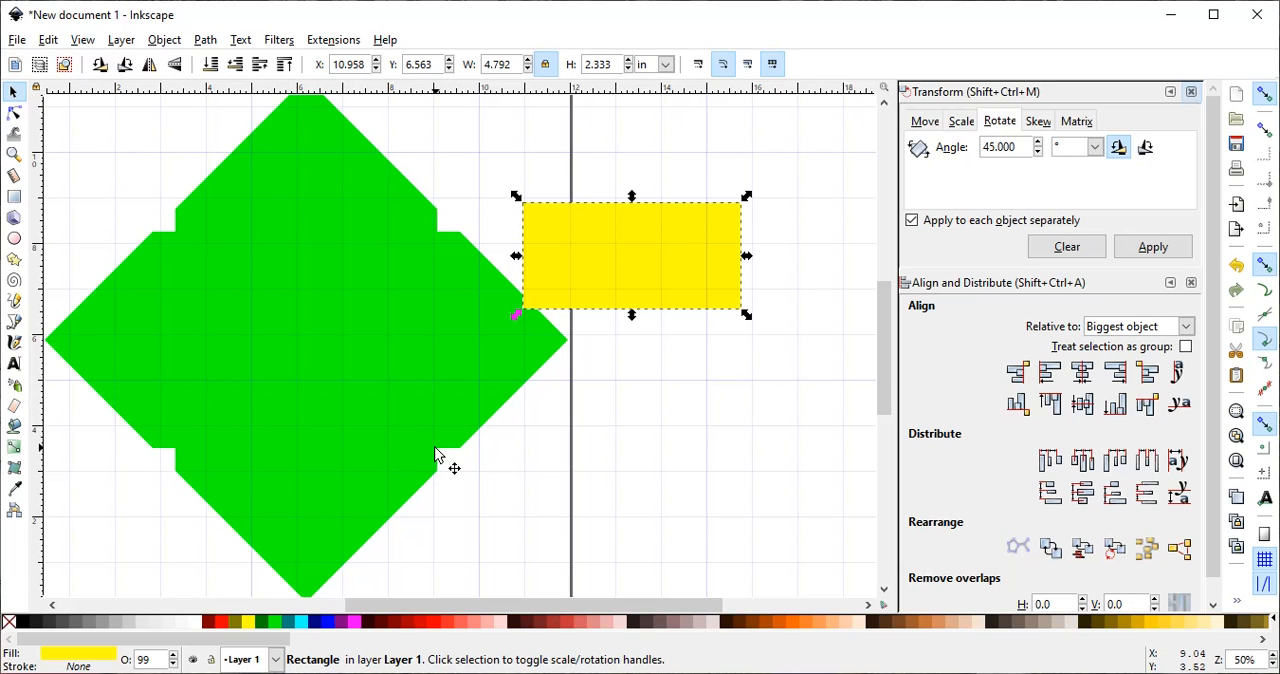
{"action": "left_click", "coordinate": [548, 70]}
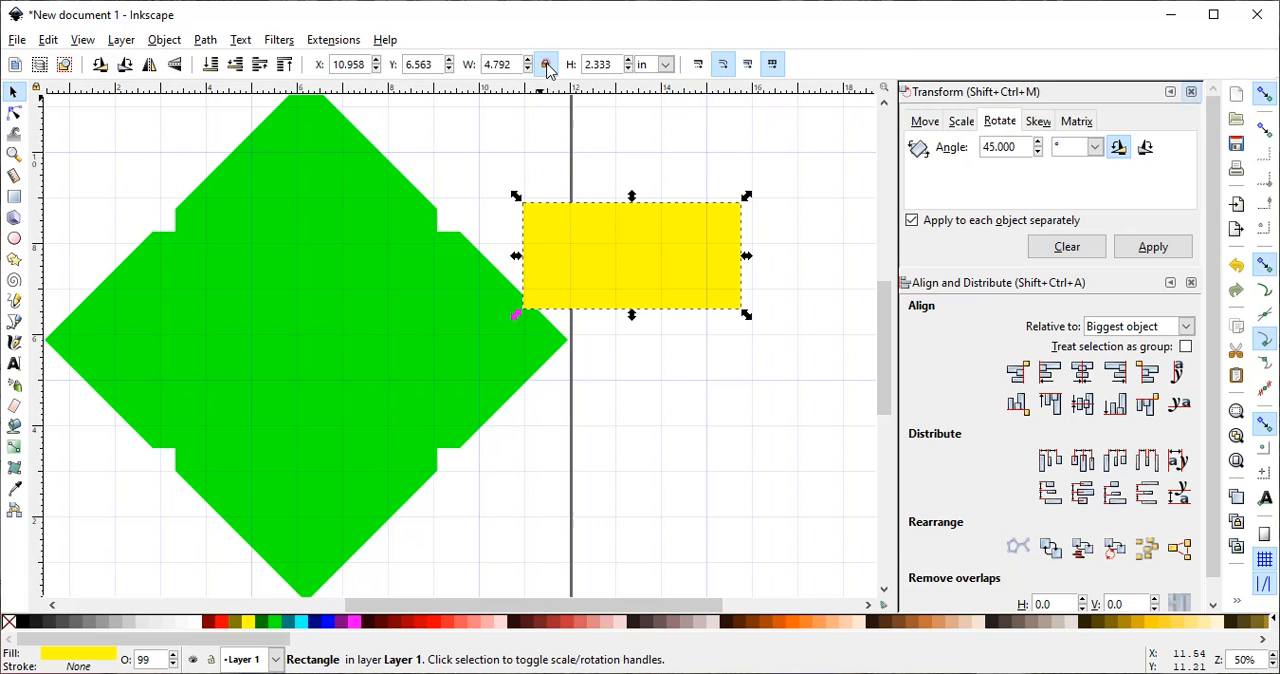
{"action": "double_click", "coordinate": [486, 64]}
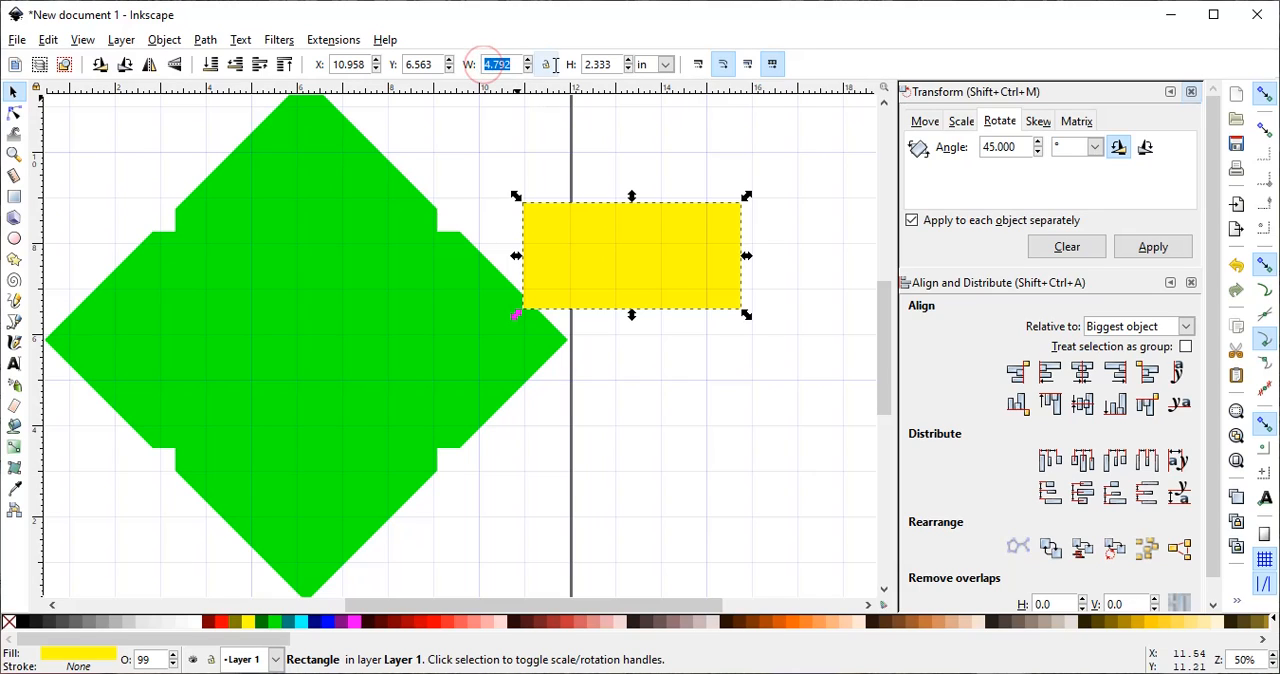
{"action": "type", "text": "5"}
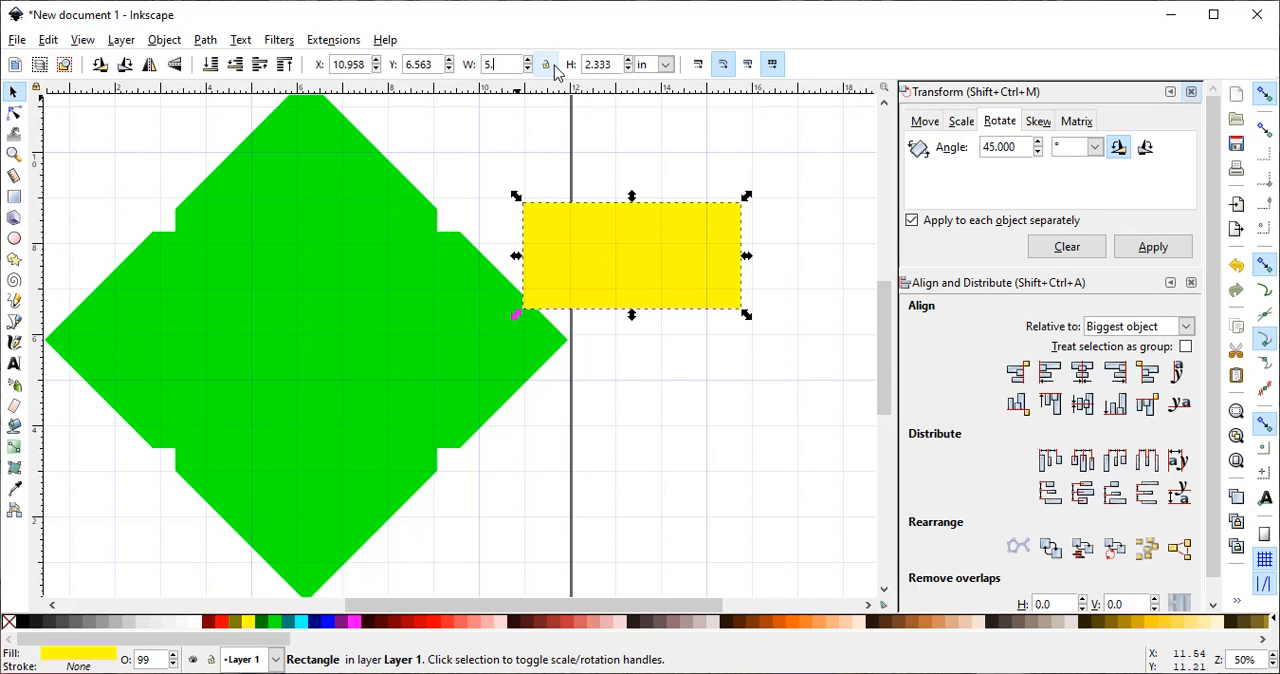
{"action": "type", "text": ".75"}
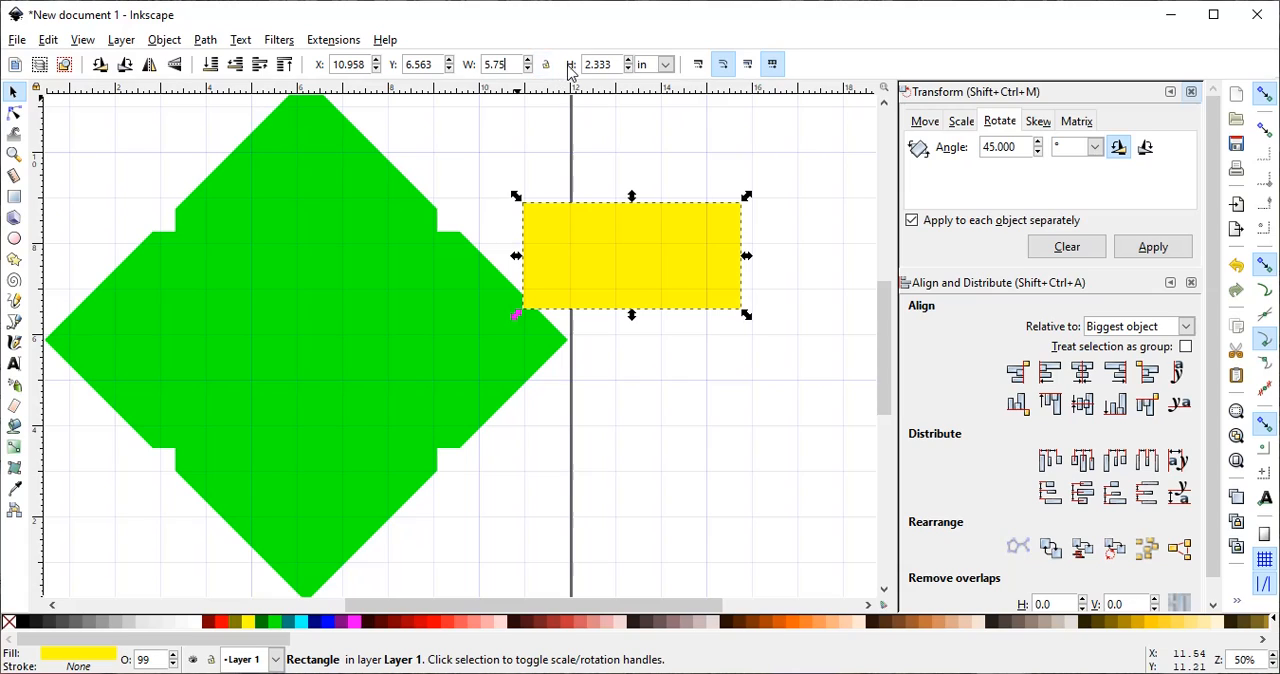
{"action": "key", "text": "Return"}
{"action": "left_click", "coordinate": [617, 64]}
{"action": "double_click", "coordinate": [617, 64]}
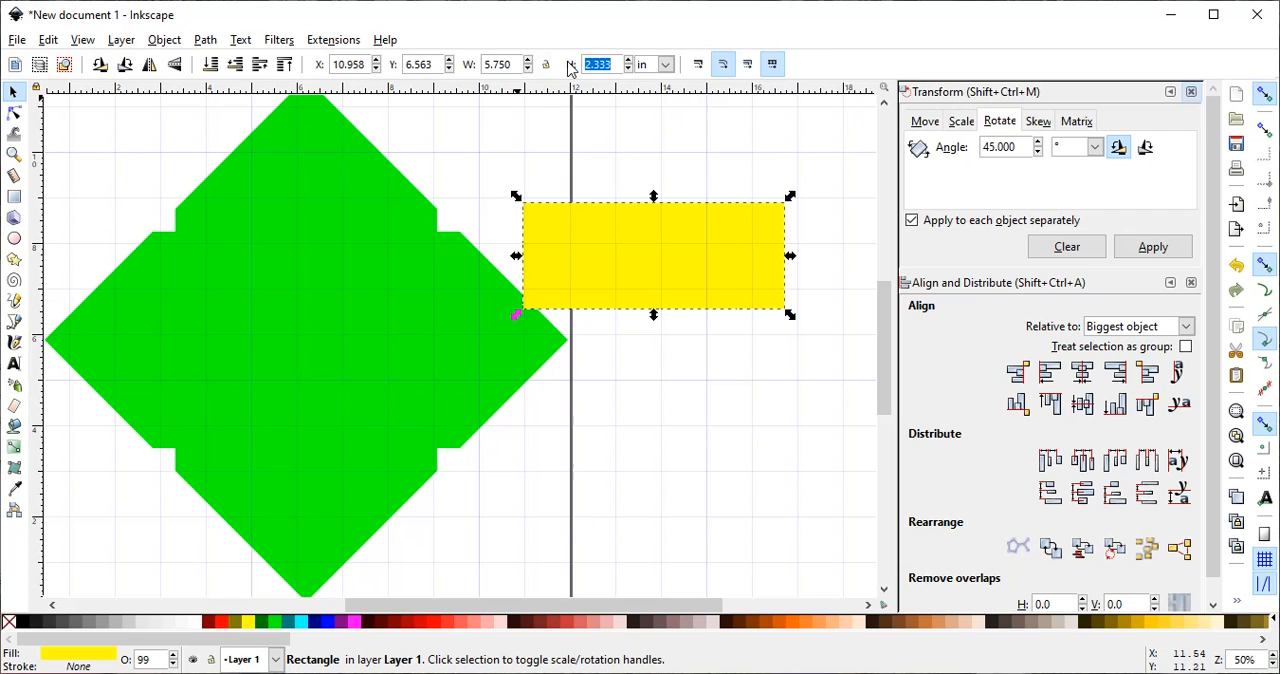
{"action": "type", "text": "4.75"}
{"action": "key", "text": "Return"}
- Move the yellow rectangle onto the green envelope's middle and center the two on both the vertical and horizontal axes
{"action": "left_click_drag", "start_coordinate": [717, 208], "coordinate": [334, 340]}
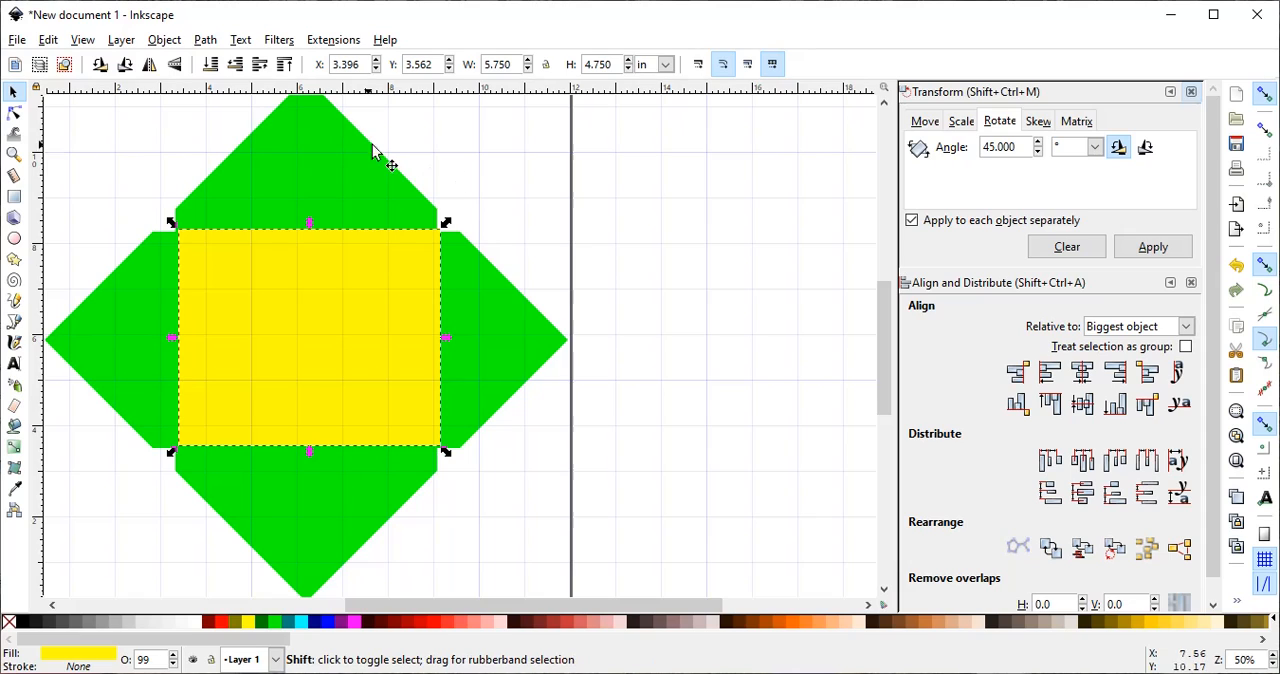
{"action": "left_click", "coordinate": [304, 164], "text": "shift"}
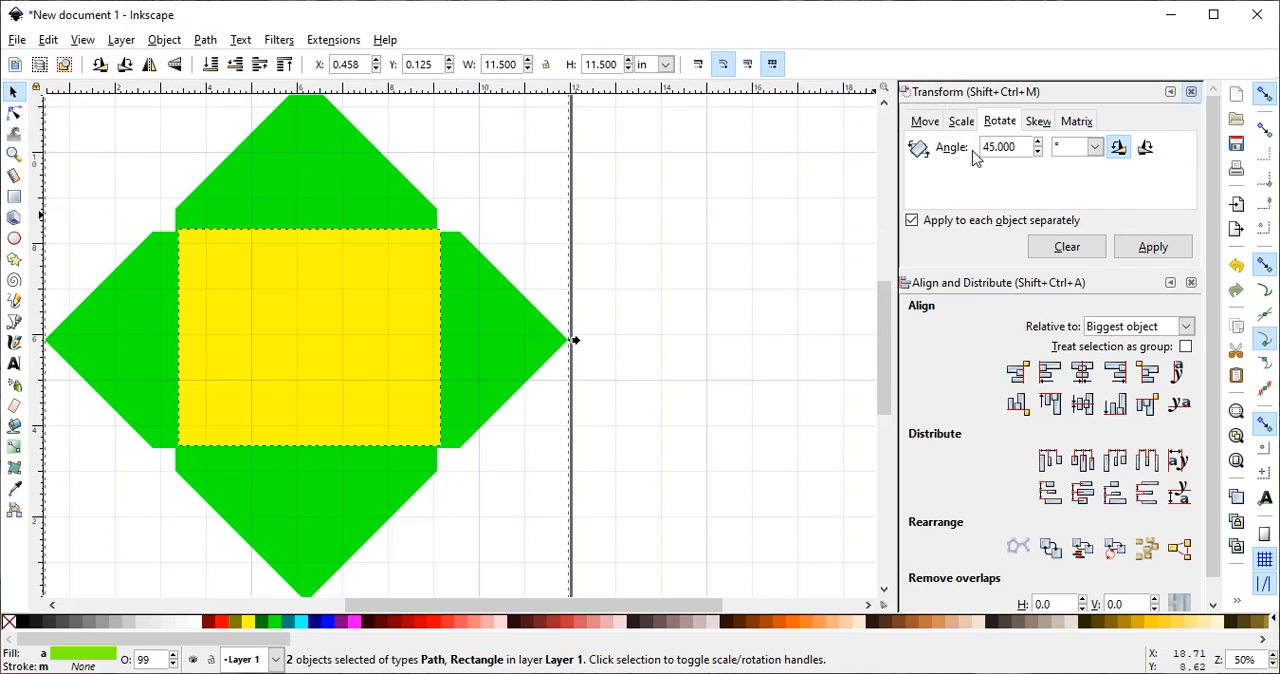
{"action": "left_click", "coordinate": [164, 40]}
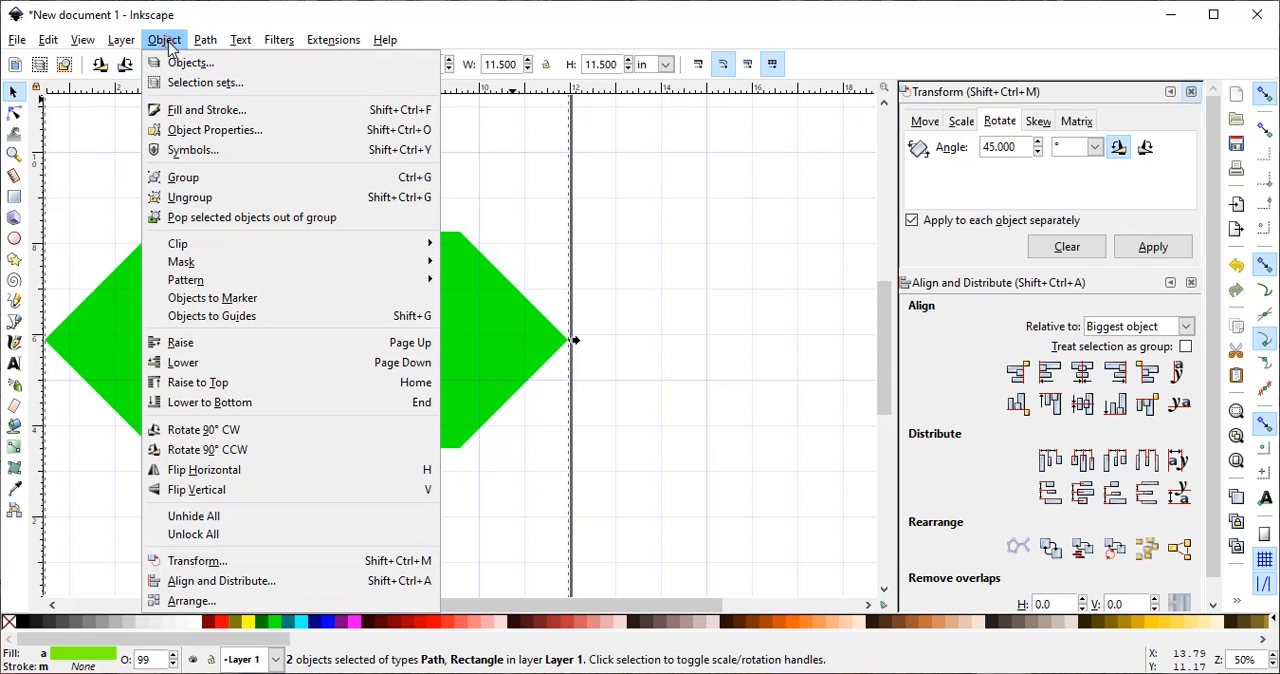
{"action": "left_click", "coordinate": [211, 566]}
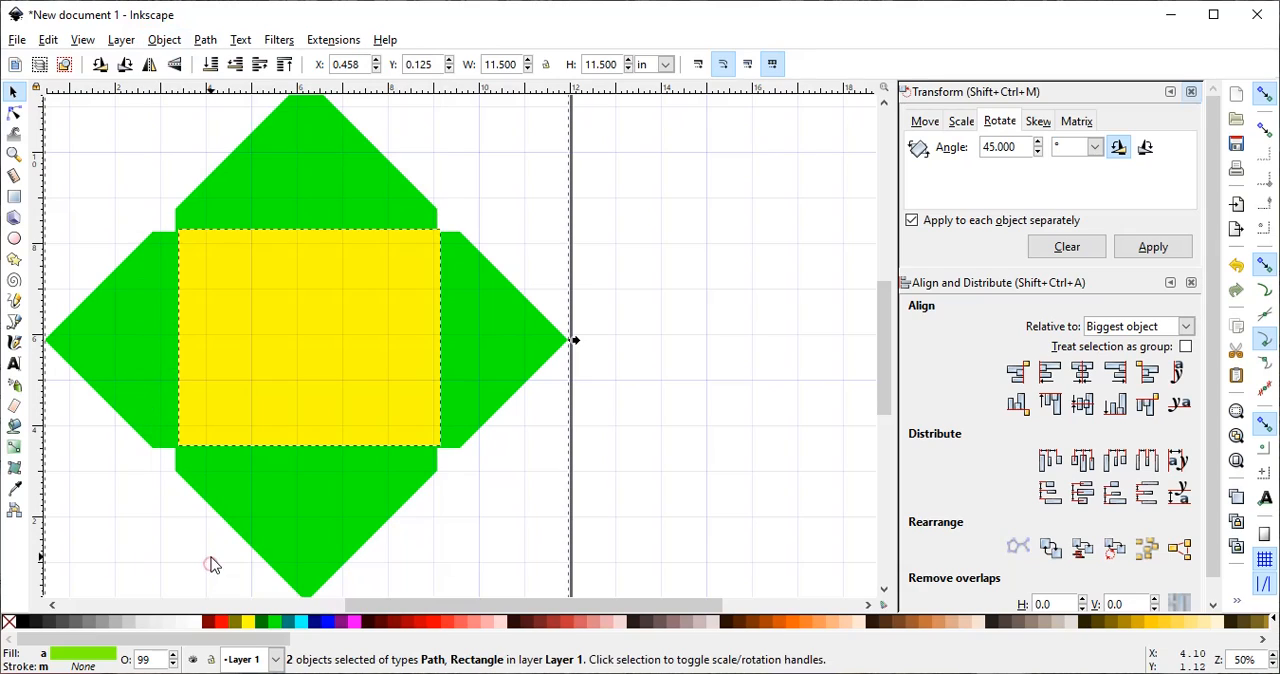
{"action": "left_click", "coordinate": [1082, 374]}
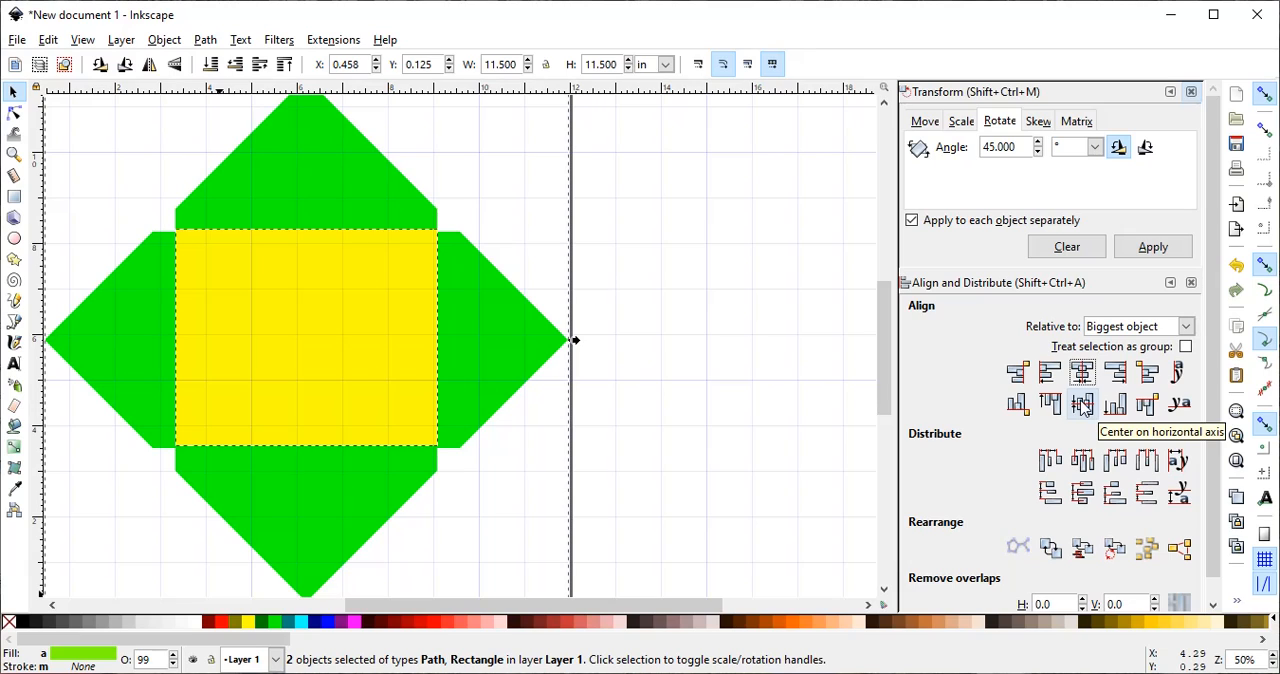
{"action": "left_click", "coordinate": [1082, 405]}
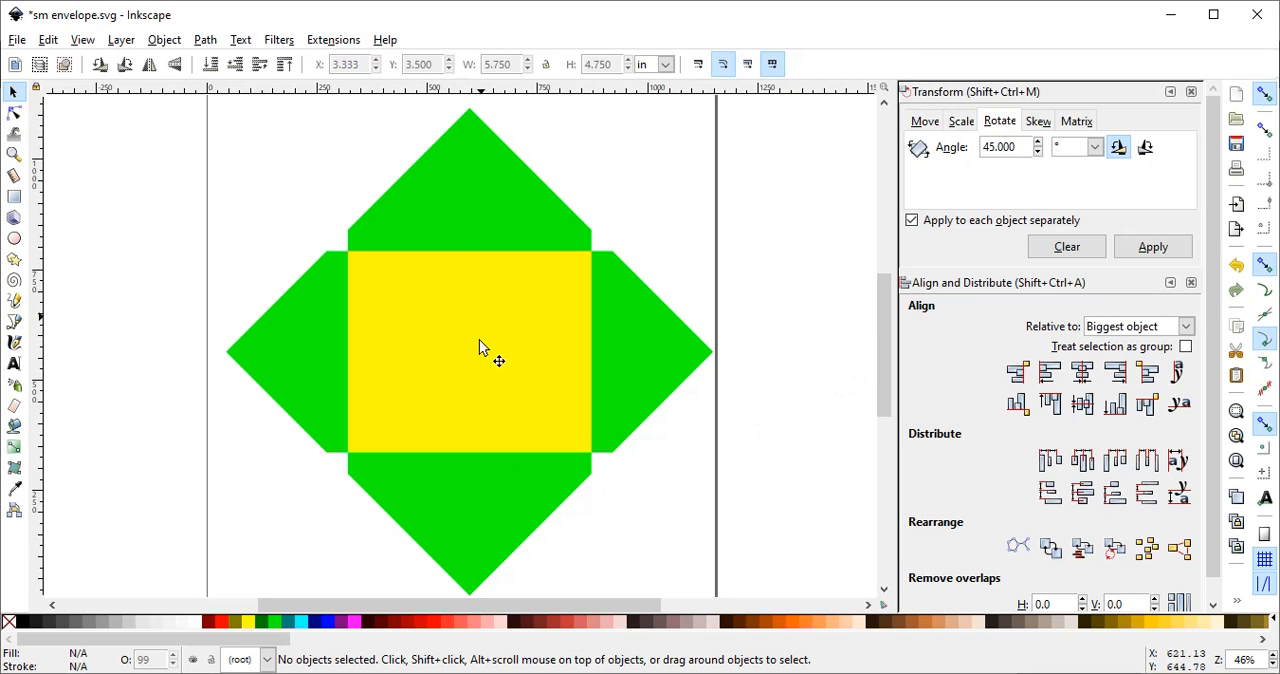
- Rotate the green envelope and the yellow rectangle together by 45° counterclockwise
{"action": "left_click_drag", "start_coordinate": [148, 104], "coordinate": [722, 512]}
{"action": "scroll", "coordinate": [773, 591], "scroll_direction": "up", "scroll_amount": 6}
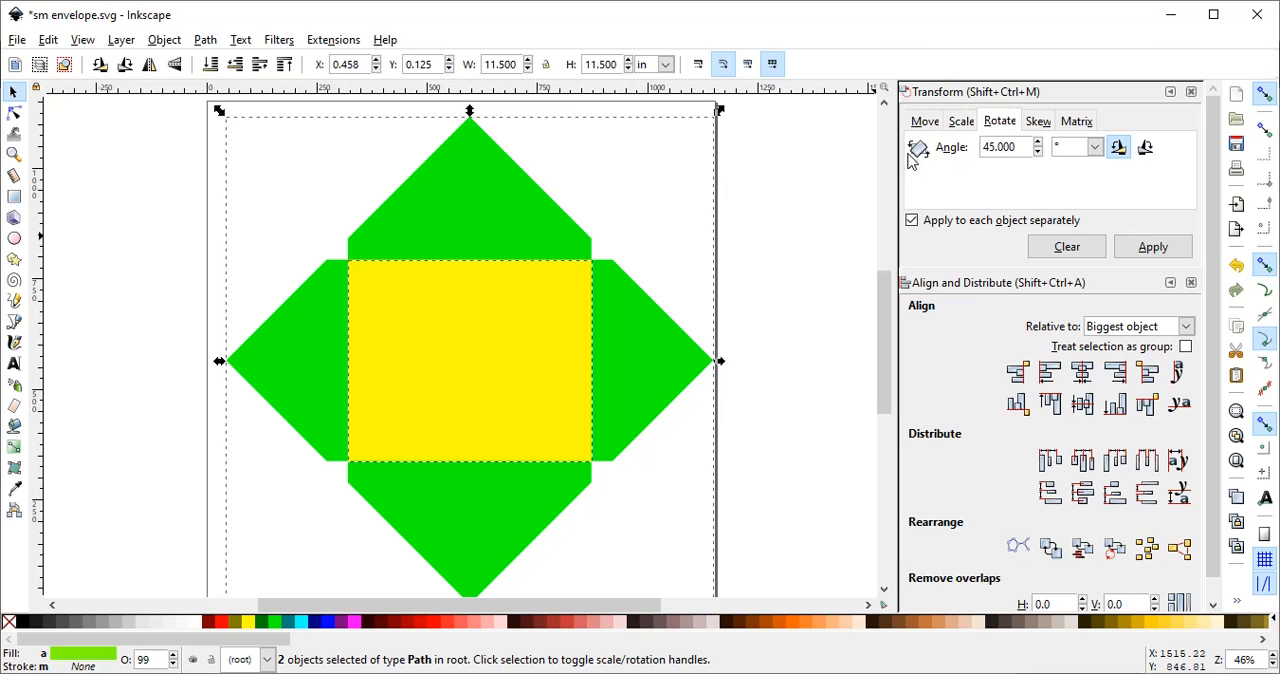
{"action": "left_click", "coordinate": [164, 41]}
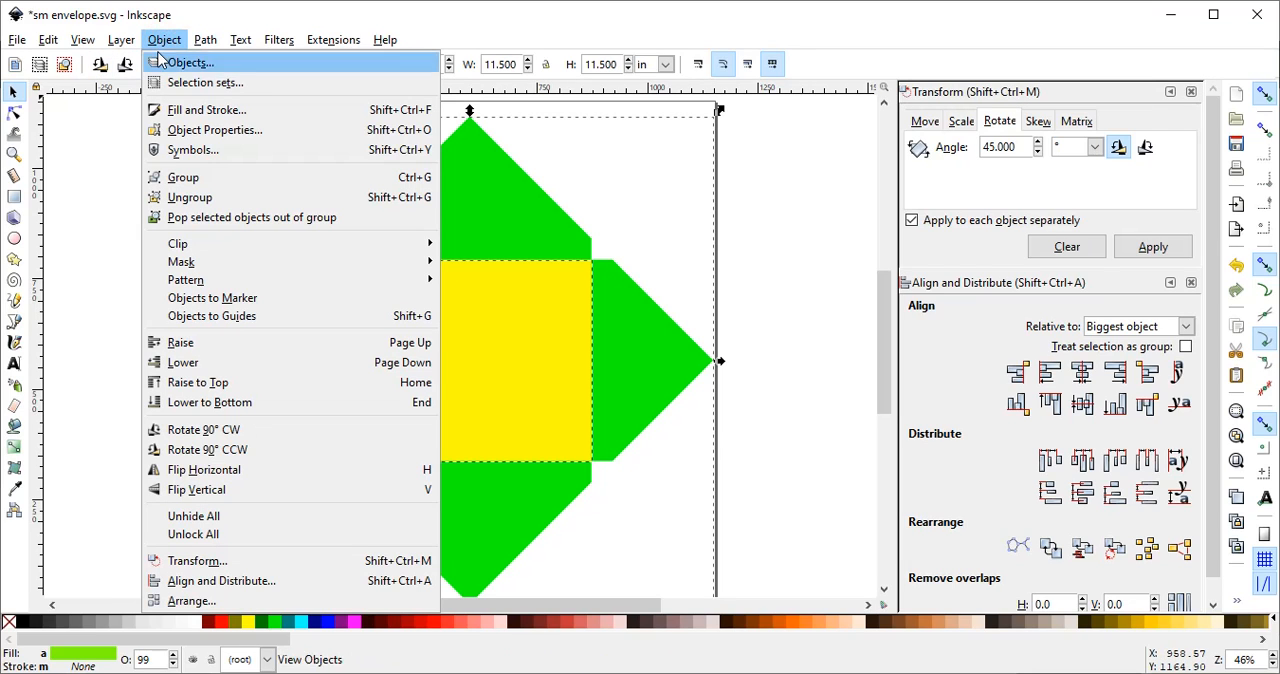
{"action": "left_click", "coordinate": [195, 568]}
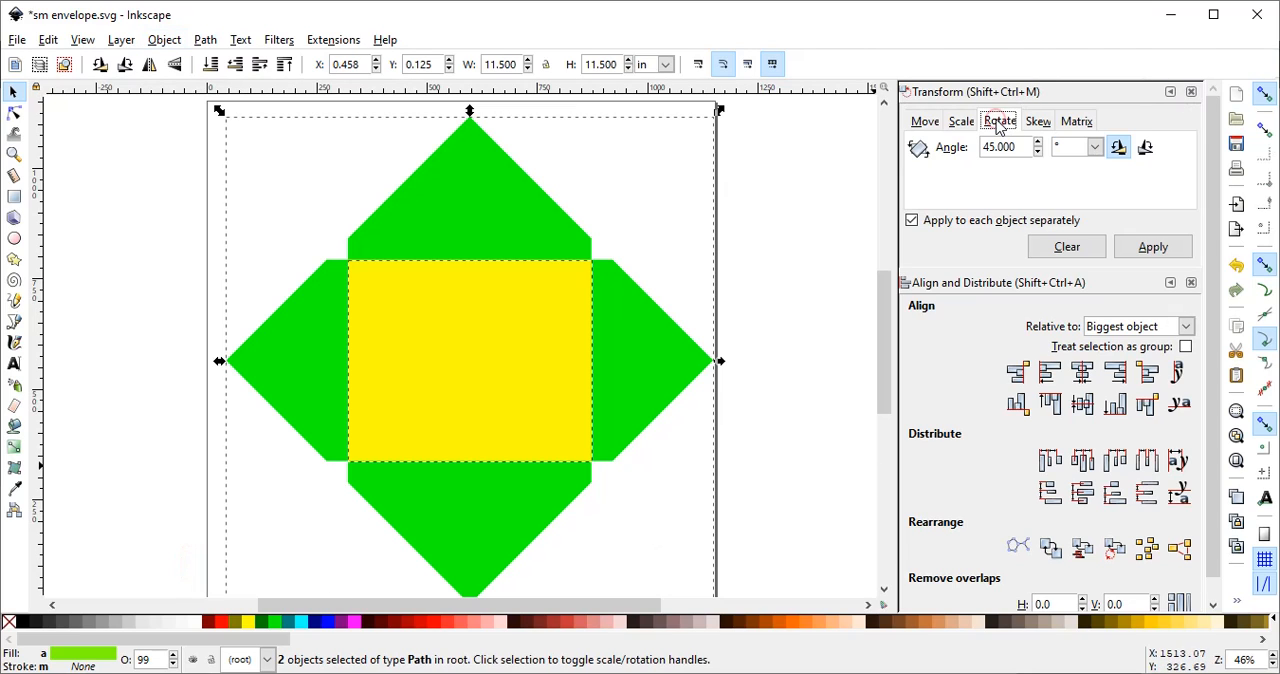
{"action": "left_click", "coordinate": [1155, 248]}
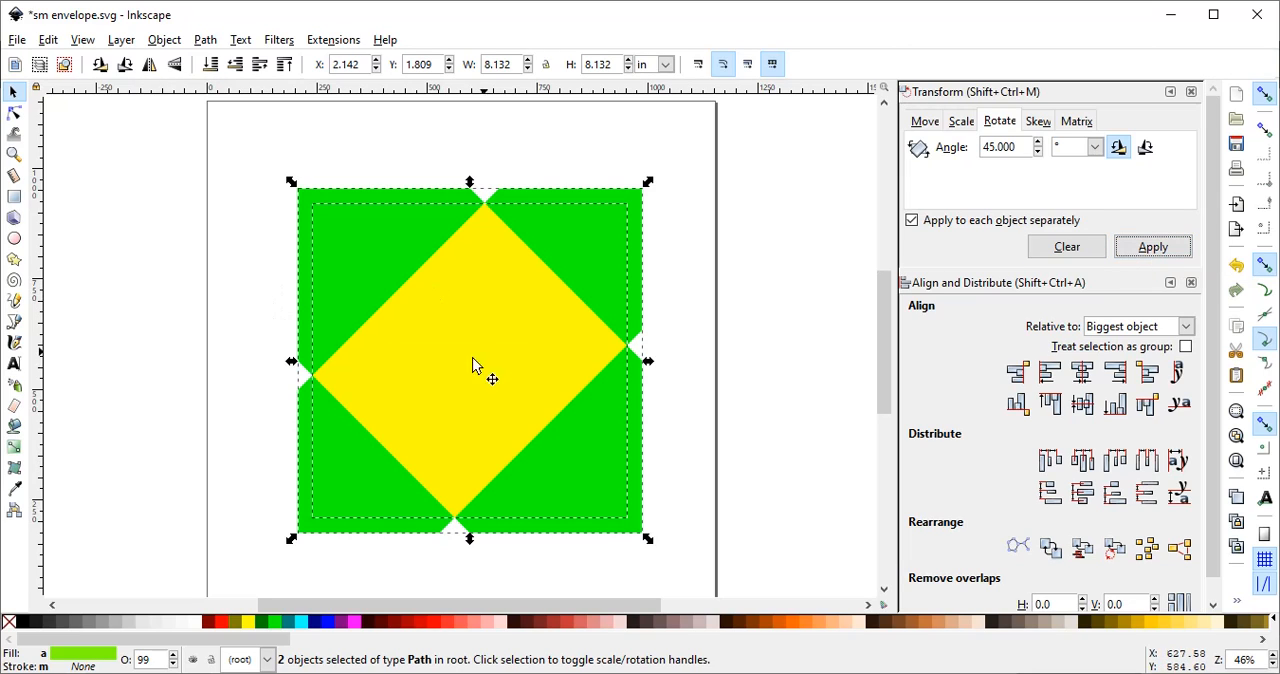
- Group the rotated envelope with the yellow rectangle and move the group to X 1.941, Y 1.473 in
{"action": "right_click", "coordinate": [447, 325]}
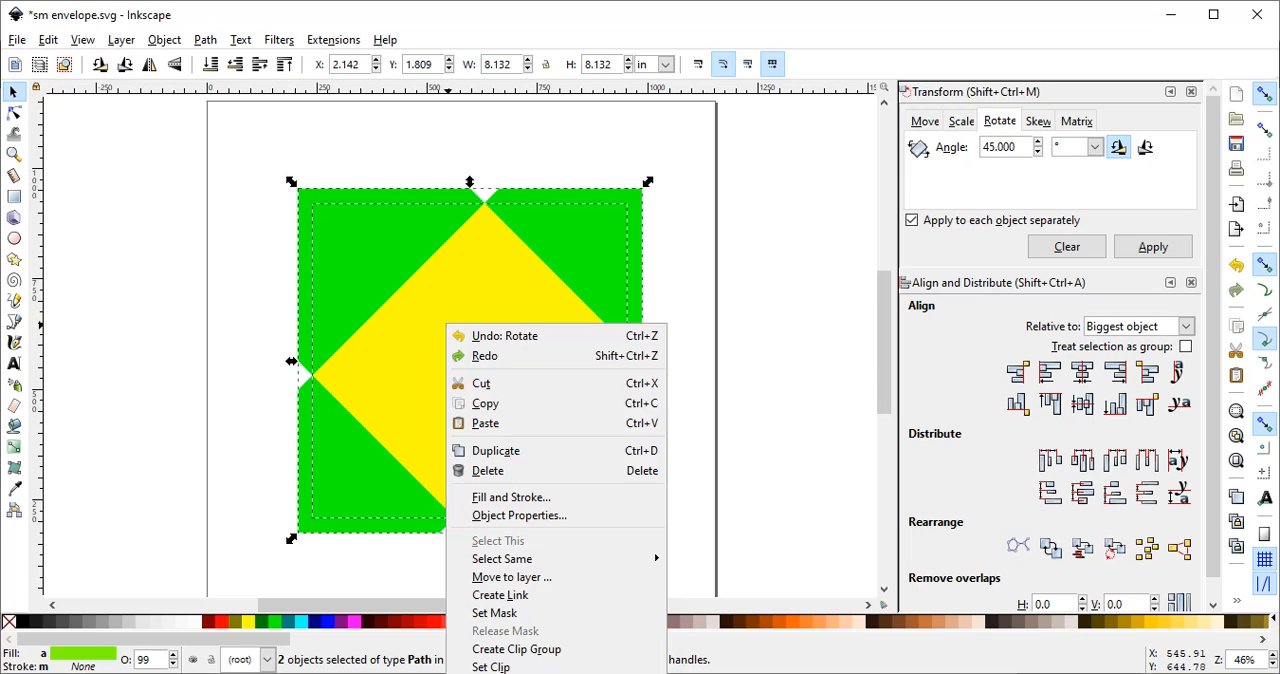
{"action": "left_click", "coordinate": [497, 673]}
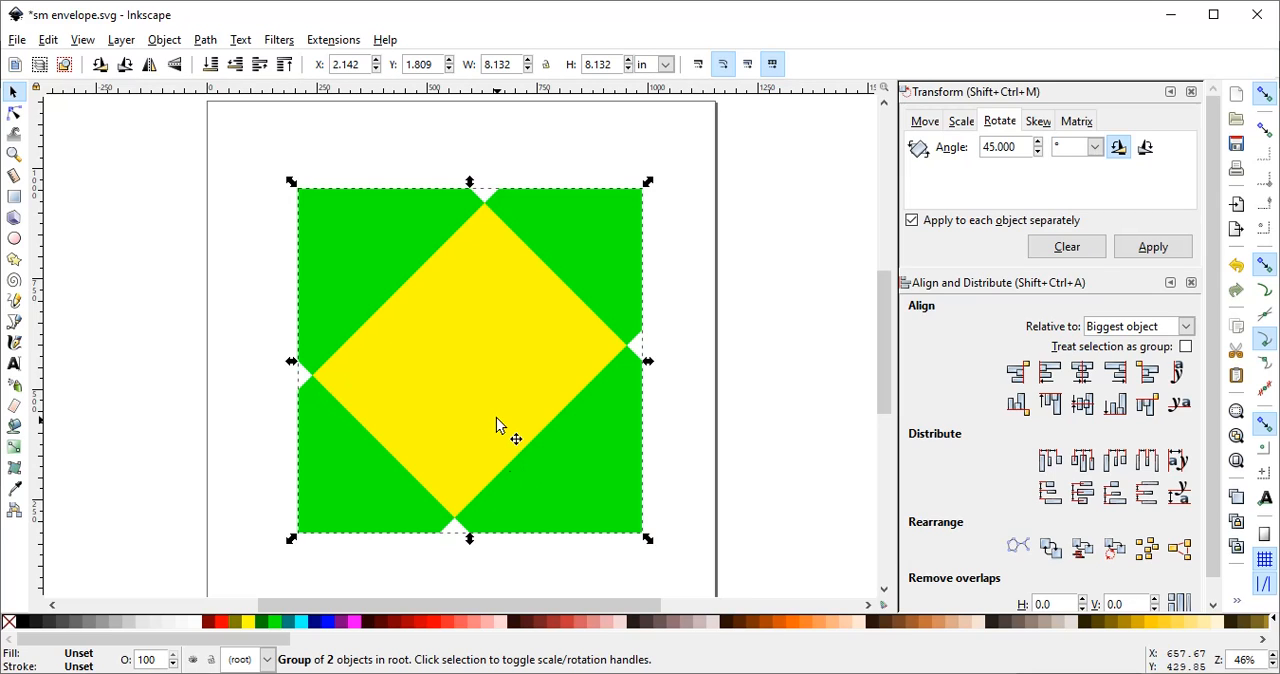
{"action": "mouse_move", "coordinate": [467, 384]}
{"action": "left_mouse_down"}
{"action": "mouse_move", "coordinate": [461, 356]}
{"action": "mouse_move", "coordinate": [546, 349]}
{"action": "mouse_move", "coordinate": [489, 337]}
{"action": "mouse_move", "coordinate": [448, 371]}
{"action": "left_mouse_up"}
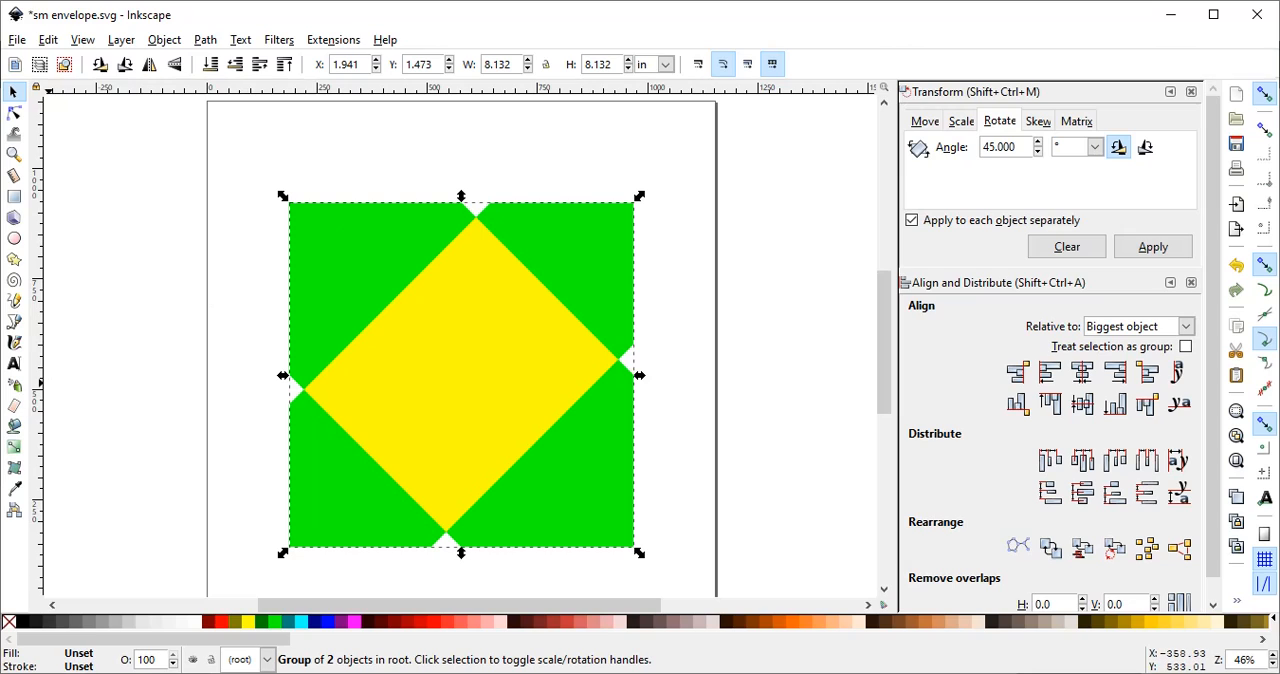
- Add the text "resize to 8.134 8.134" on the yellow panel in AR BERKLEY at size 30
{"action": "left_click", "coordinate": [15, 366]}
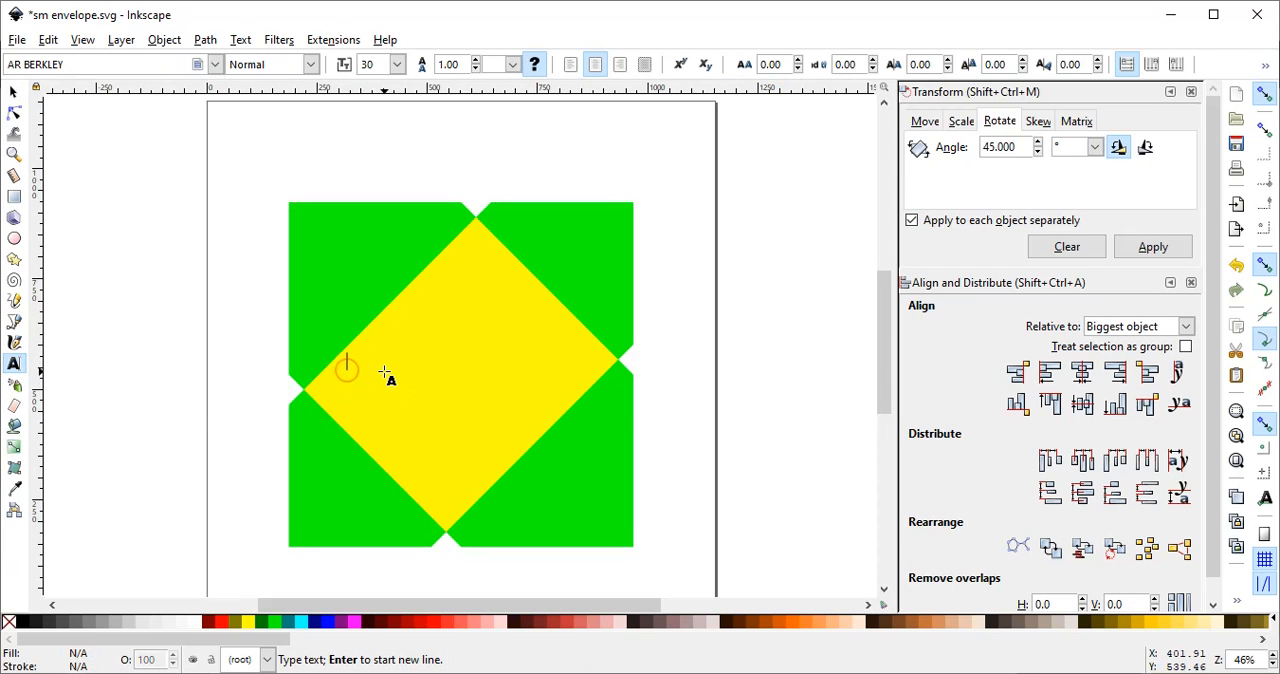
{"action": "type", "text": "My"}
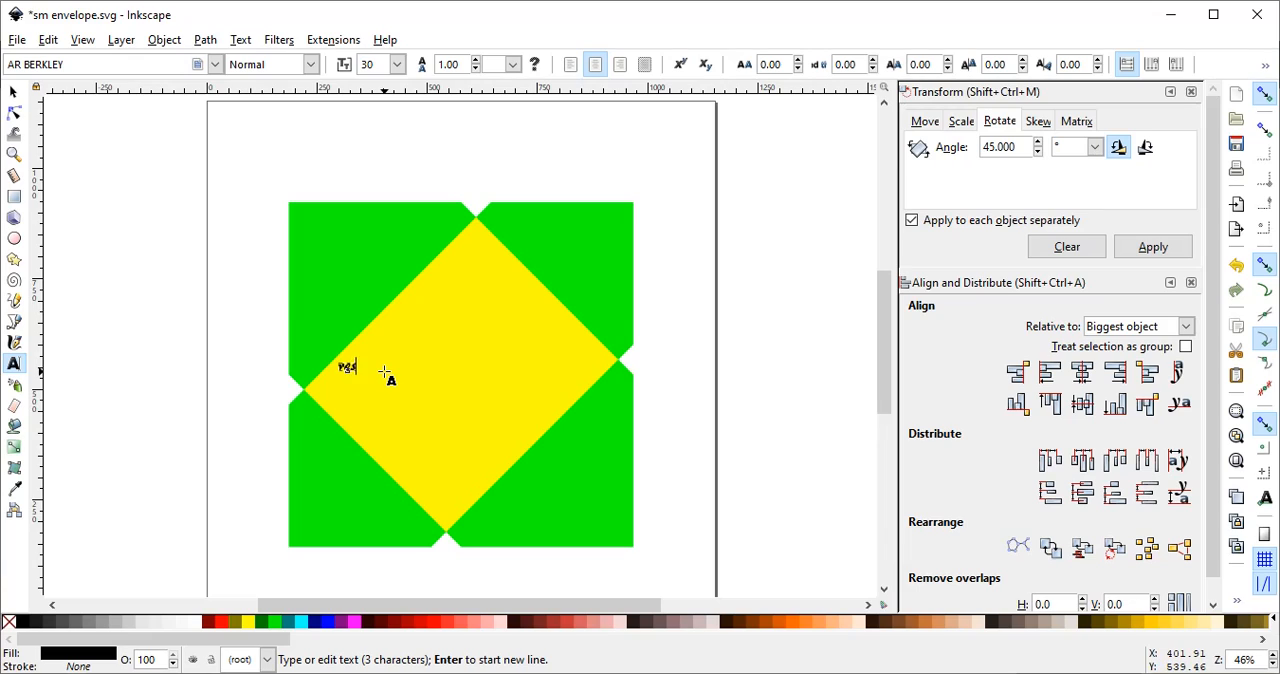
{"action": "type", "text": "size to "}
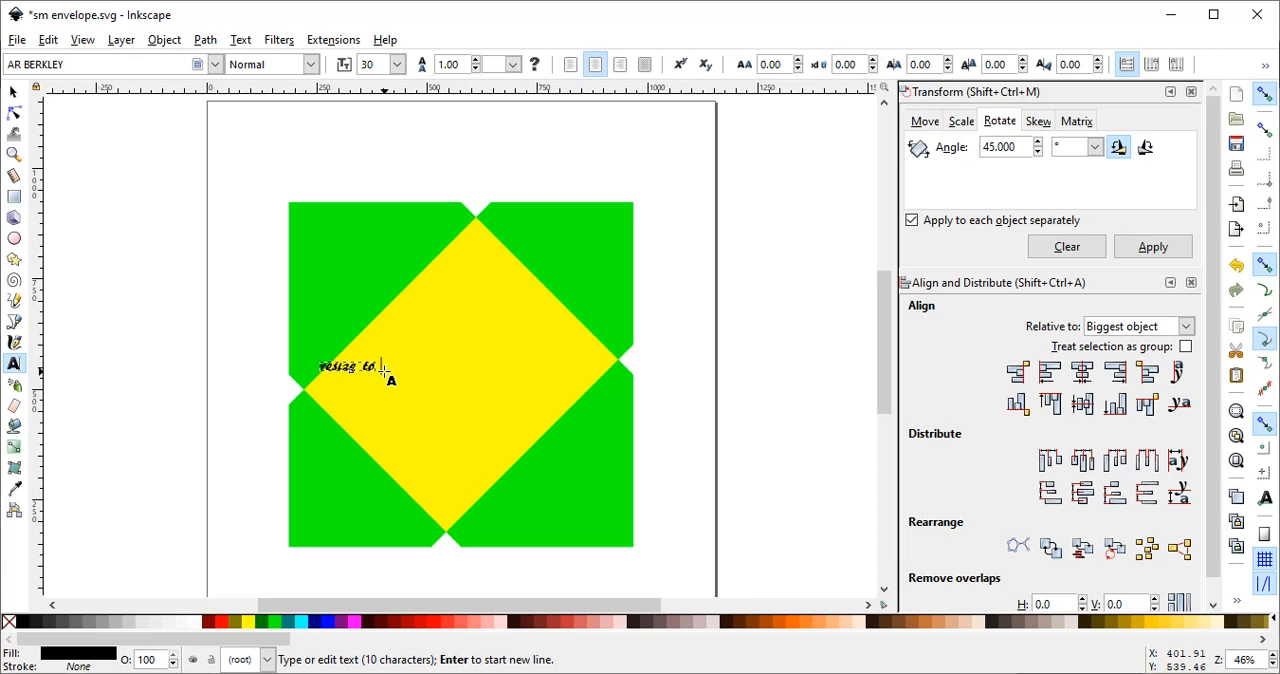
{"action": "type", "text": "8."}
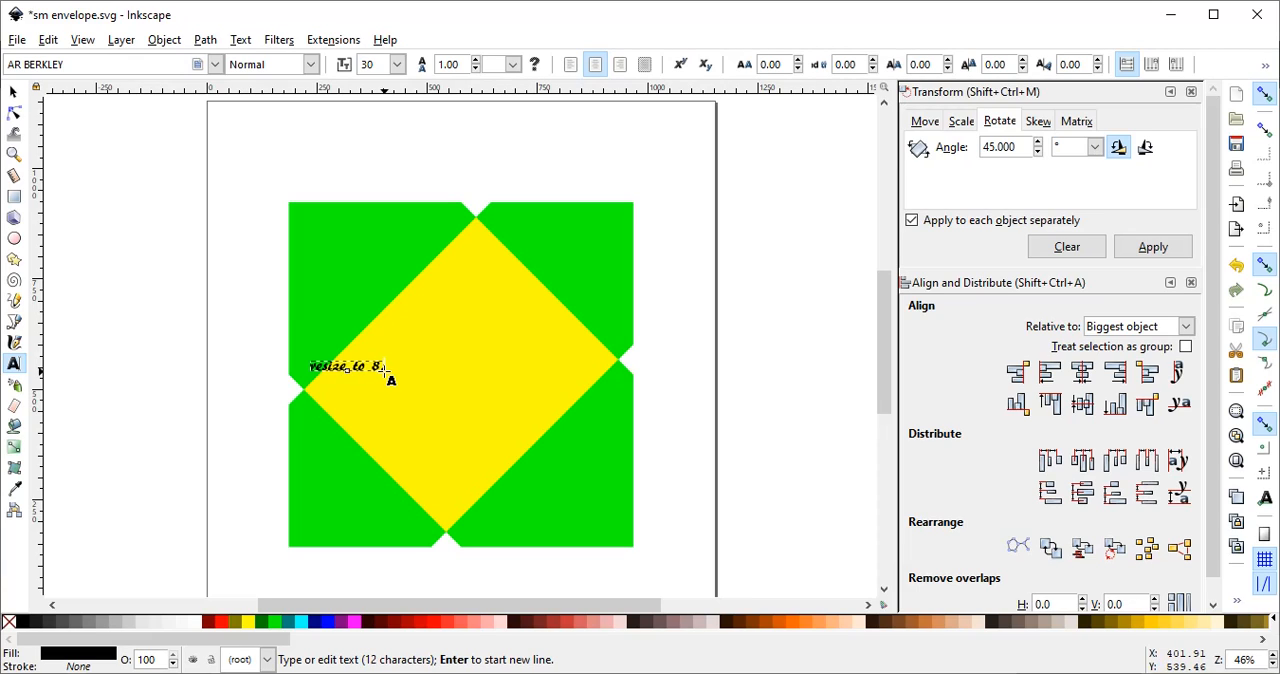
{"action": "type", "text": "114"}
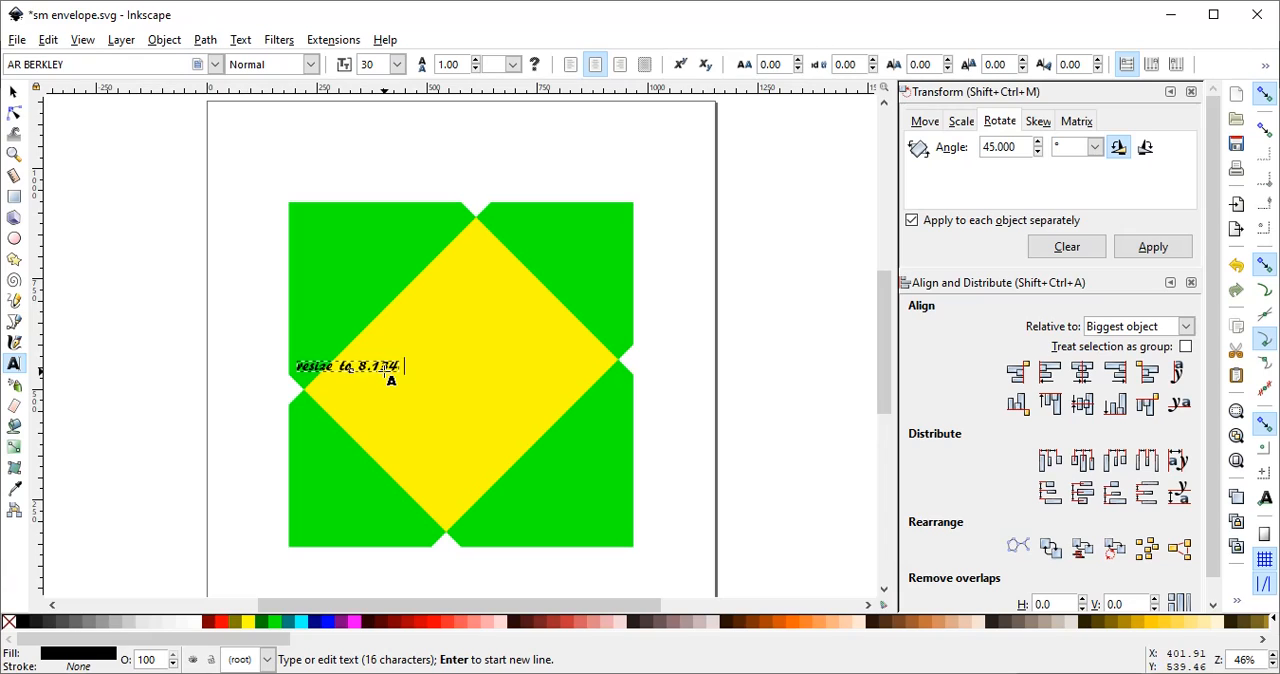
{"action": "type", "text": "  8.134"}
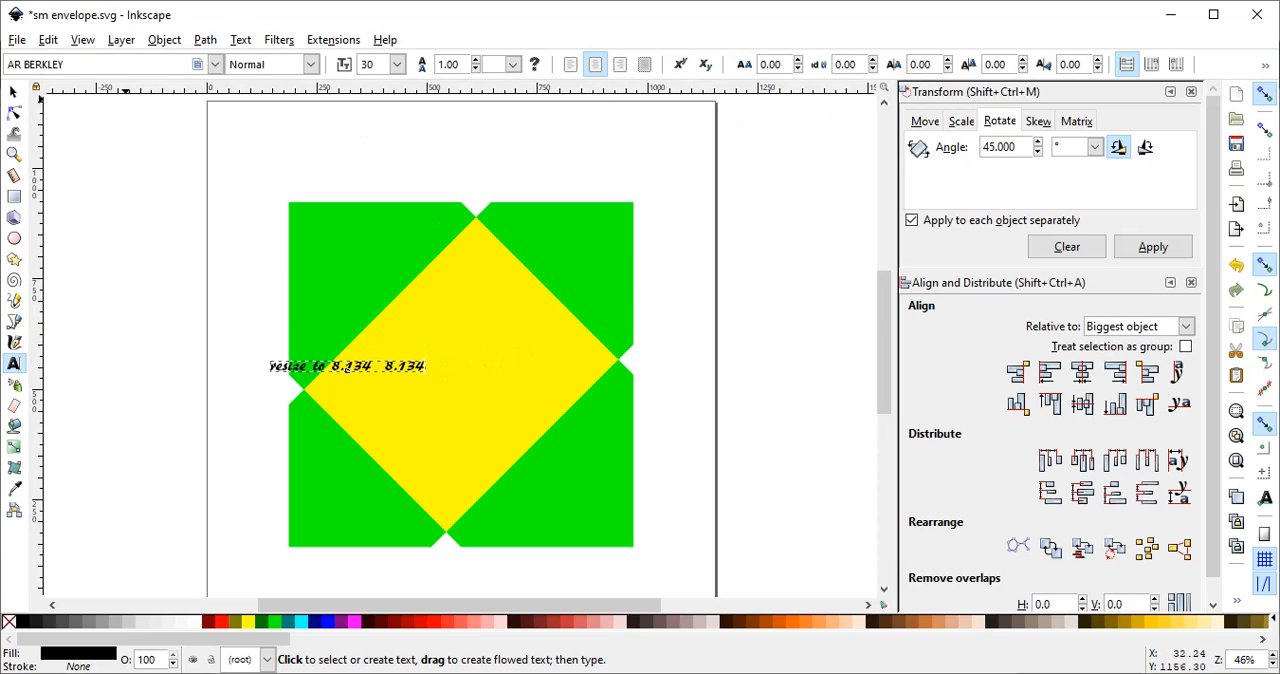
- Lock the text's proportions, enlarge it to about 7.18 in wide and position it across the middle of the yellow panel
{"action": "left_click", "coordinate": [15, 97]}
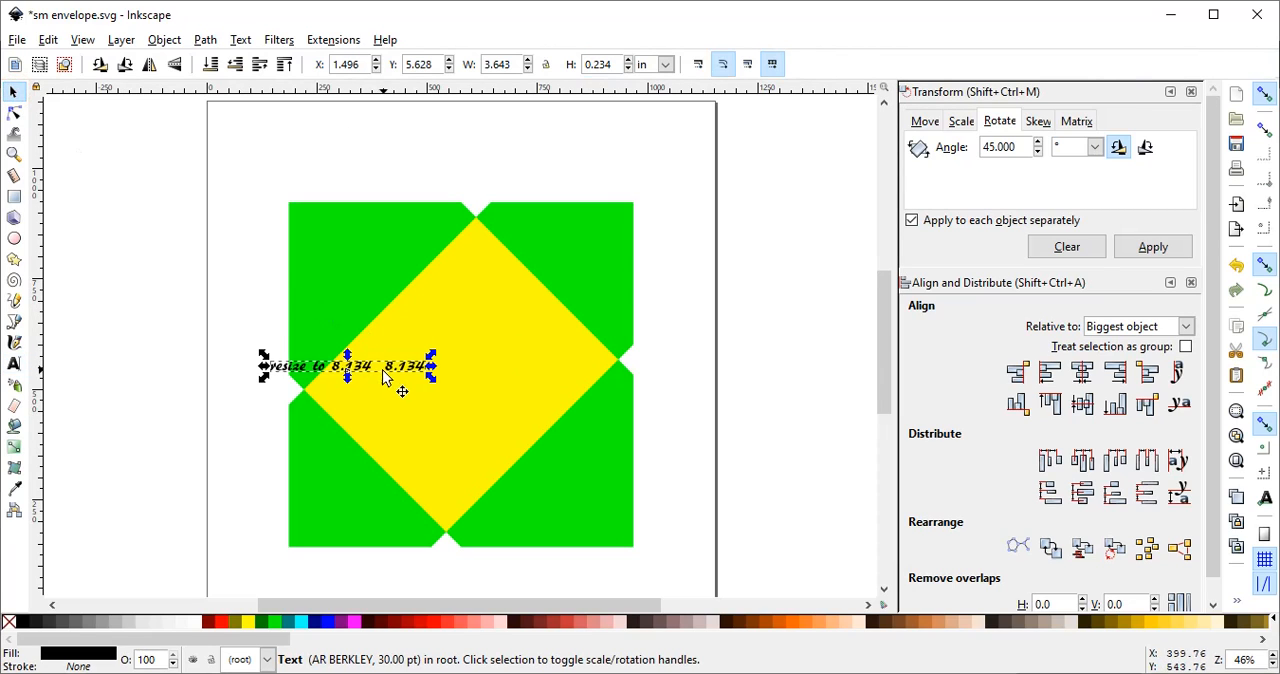
{"action": "left_click_drag", "start_coordinate": [378, 371], "coordinate": [472, 339]}
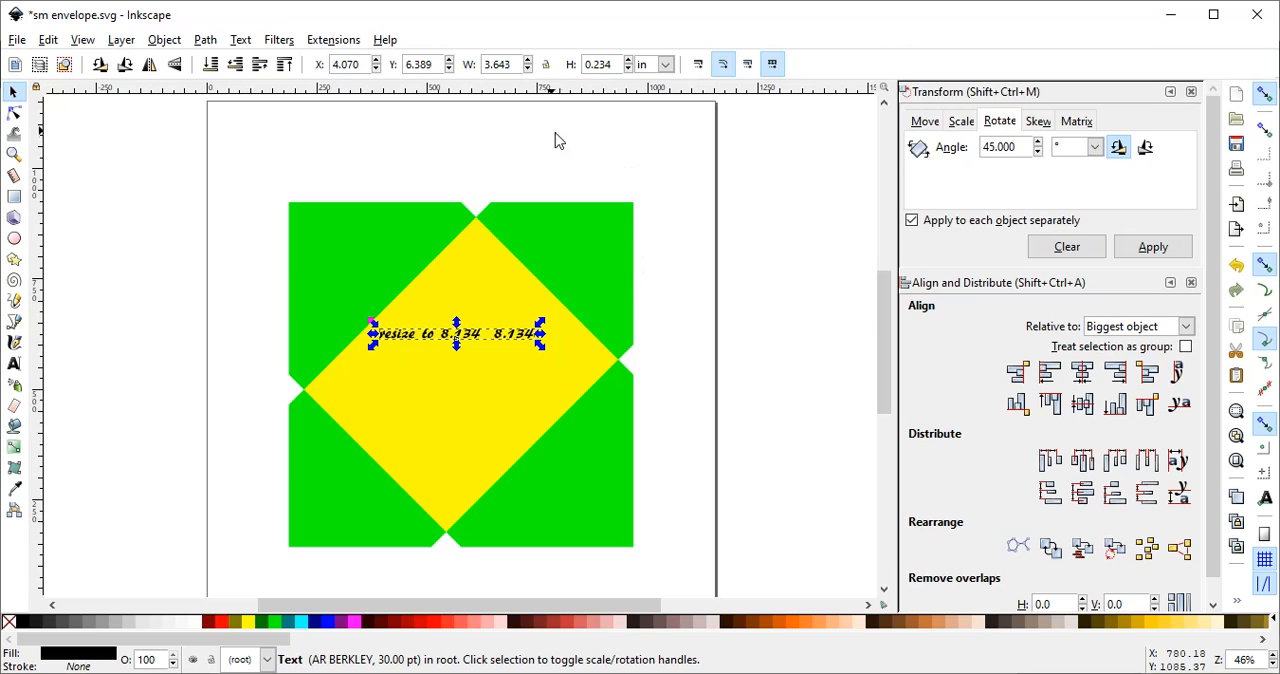
{"action": "left_click", "coordinate": [546, 65]}
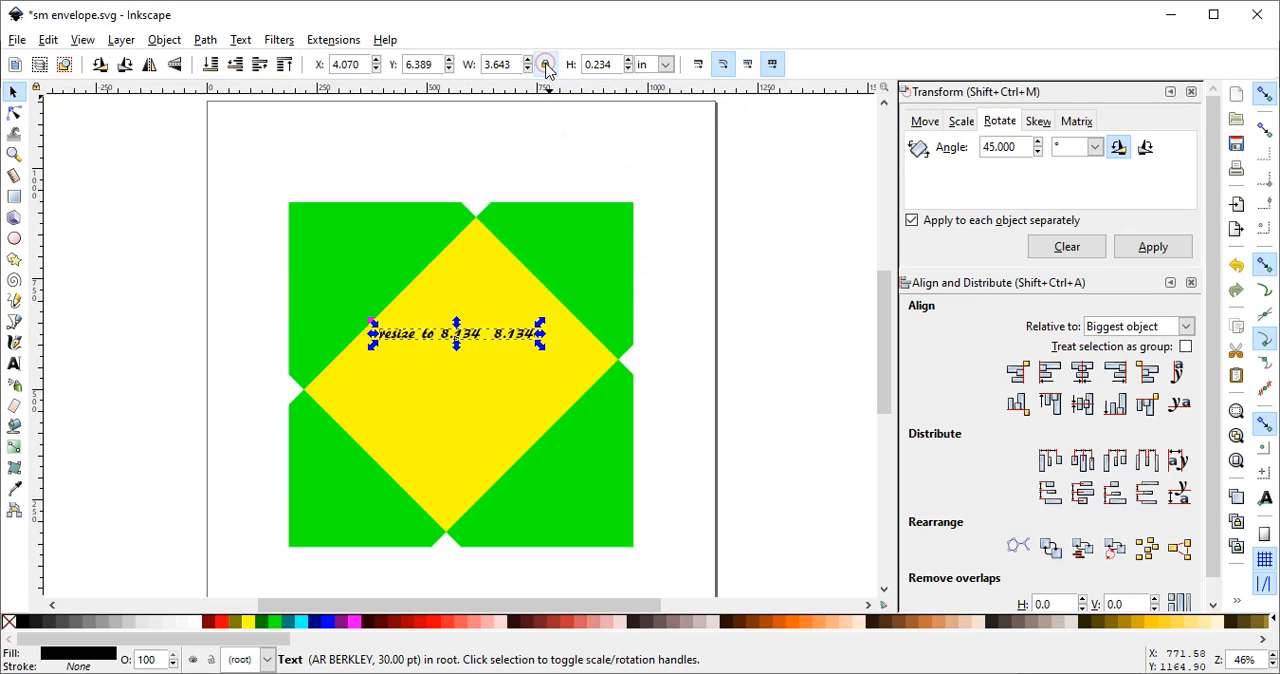
{"action": "left_click_drag", "start_coordinate": [545, 352], "coordinate": [646, 423]}
{"action": "left_click_drag", "start_coordinate": [520, 343], "coordinate": [489, 350]}
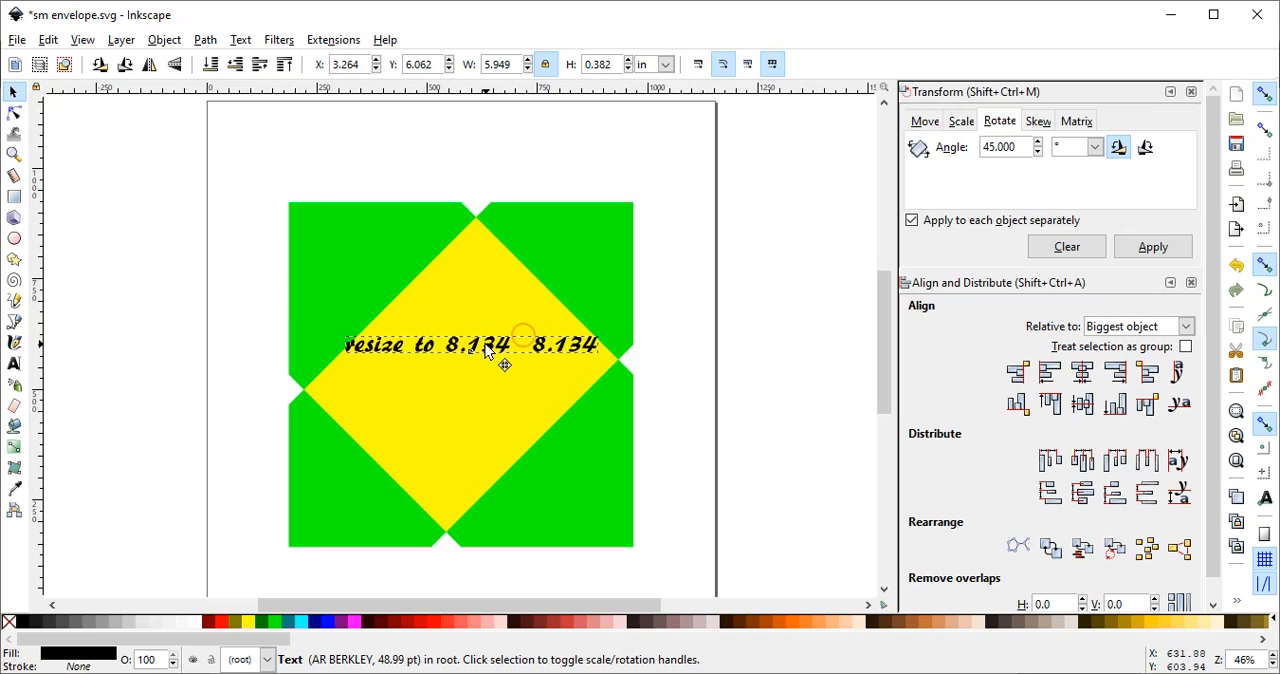
{"action": "left_click", "coordinate": [560, 455]}
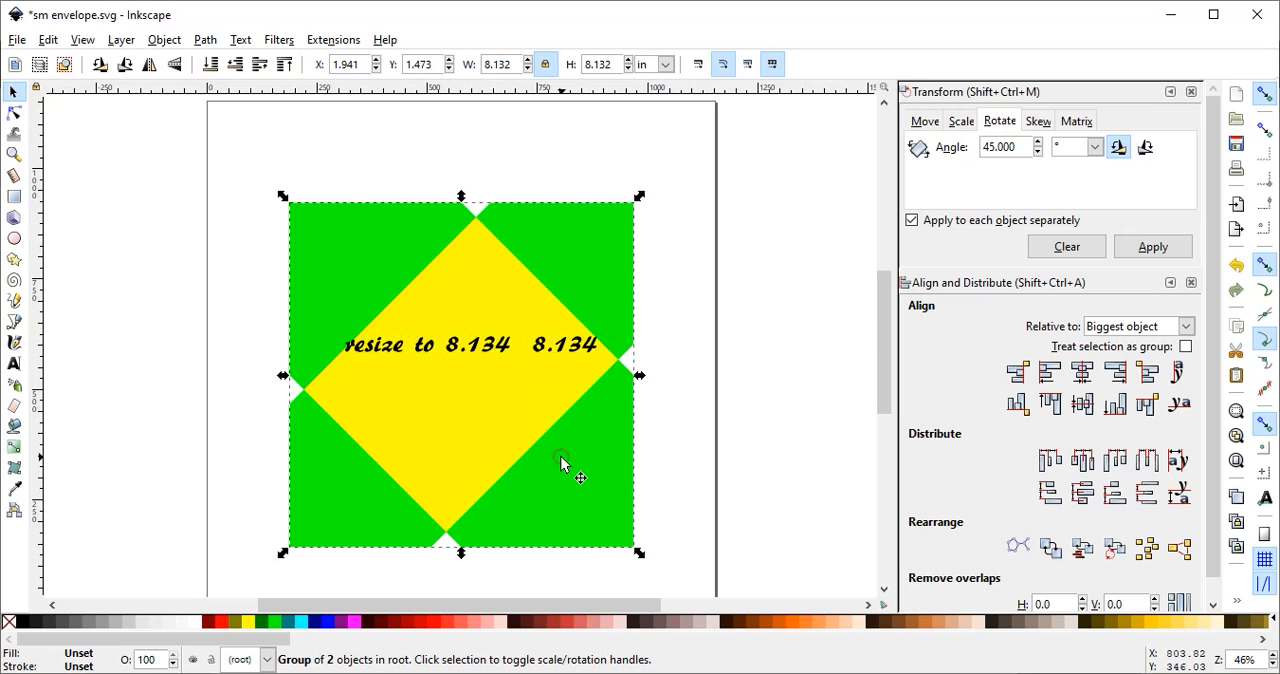
{"action": "left_click", "coordinate": [489, 349]}
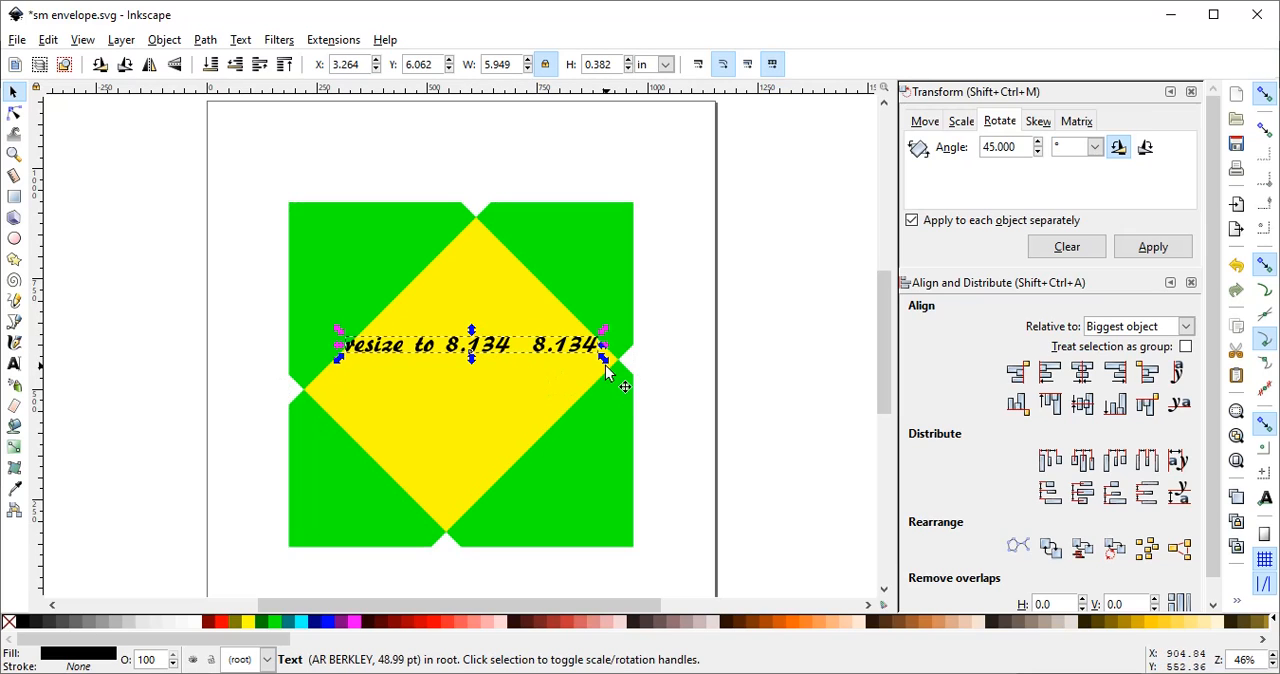
{"action": "left_click_drag", "start_coordinate": [606, 360], "coordinate": [660, 403]}
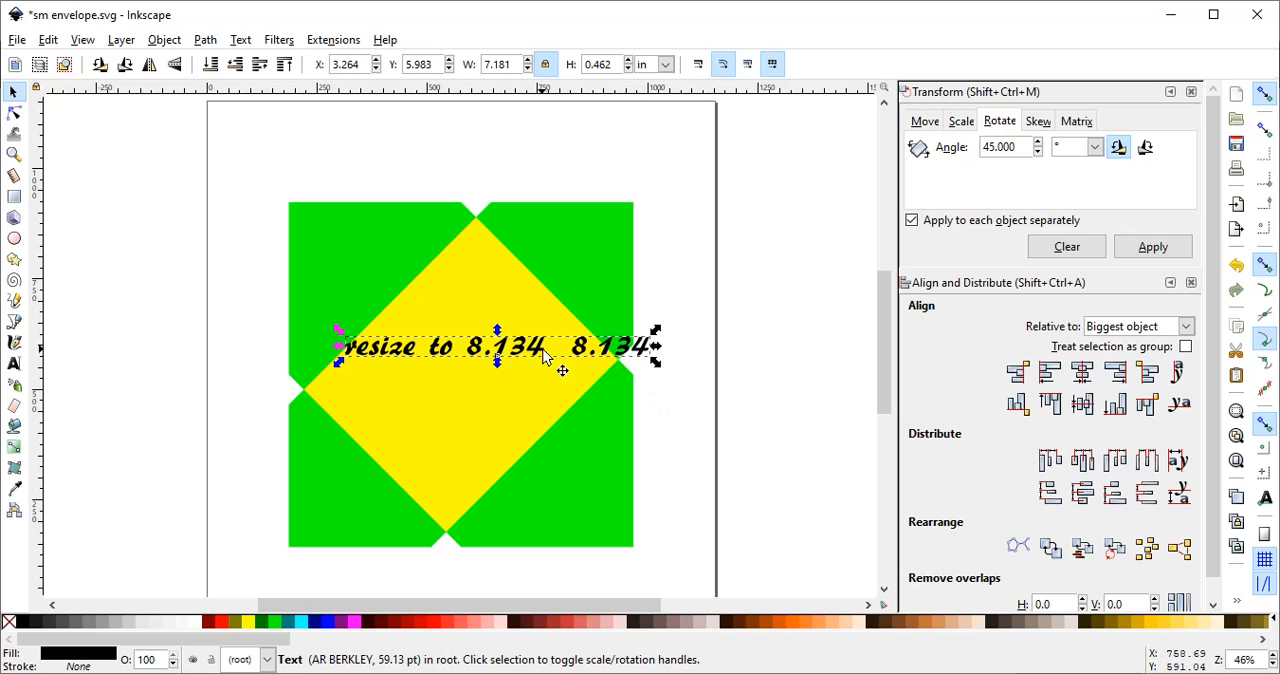
{"action": "left_click_drag", "start_coordinate": [543, 352], "coordinate": [489, 350]}
- Group the resize text with the envelope group and convert the result from object to path
{"action": "left_click_drag", "start_coordinate": [253, 178], "coordinate": [672, 570]}
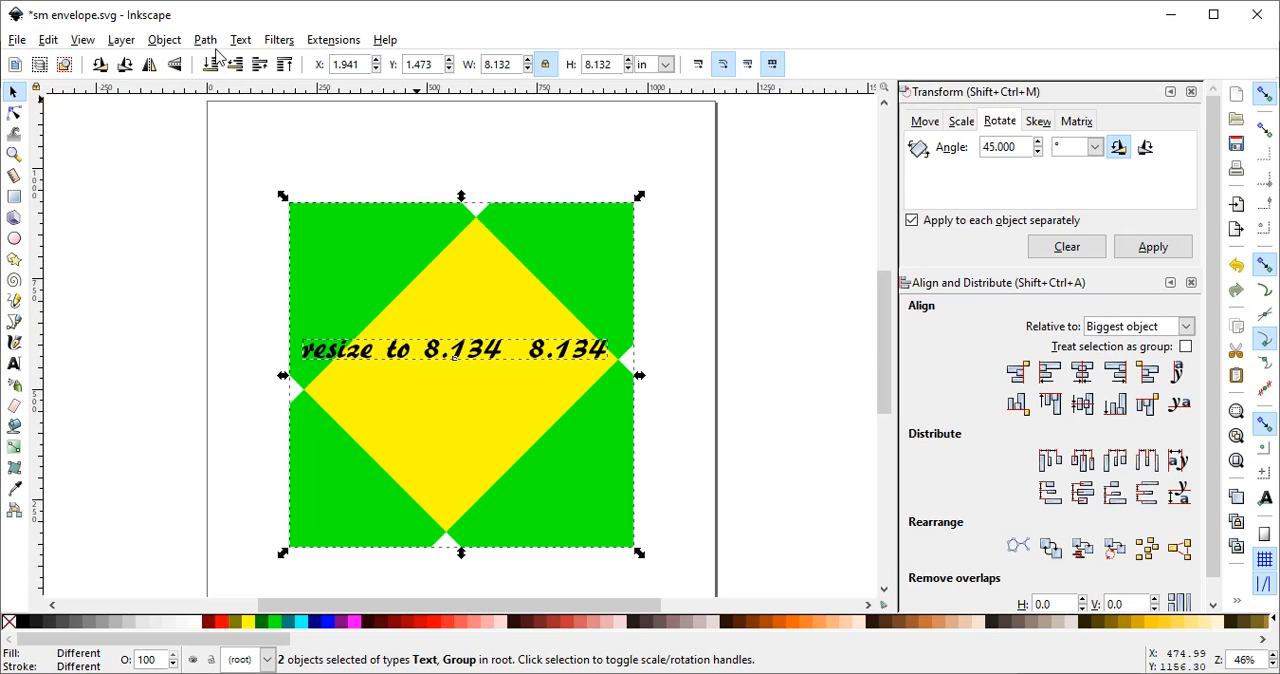
{"action": "right_click", "coordinate": [485, 305]}
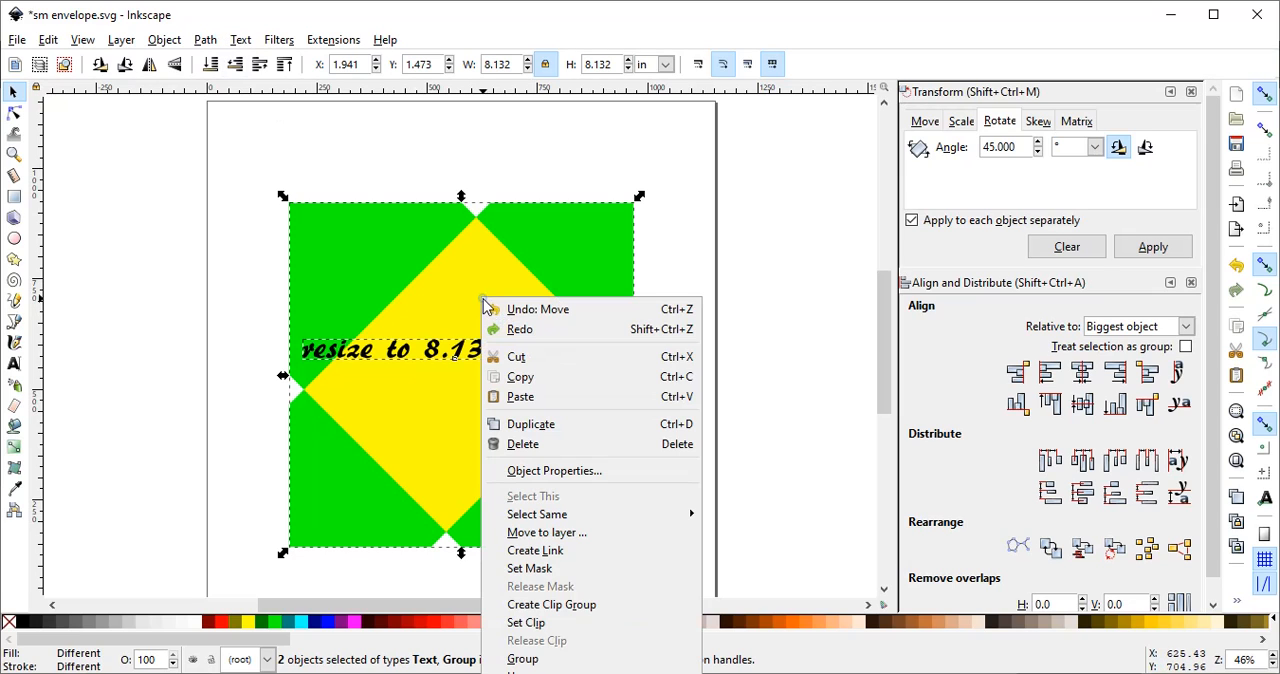
{"action": "left_click", "coordinate": [530, 660]}
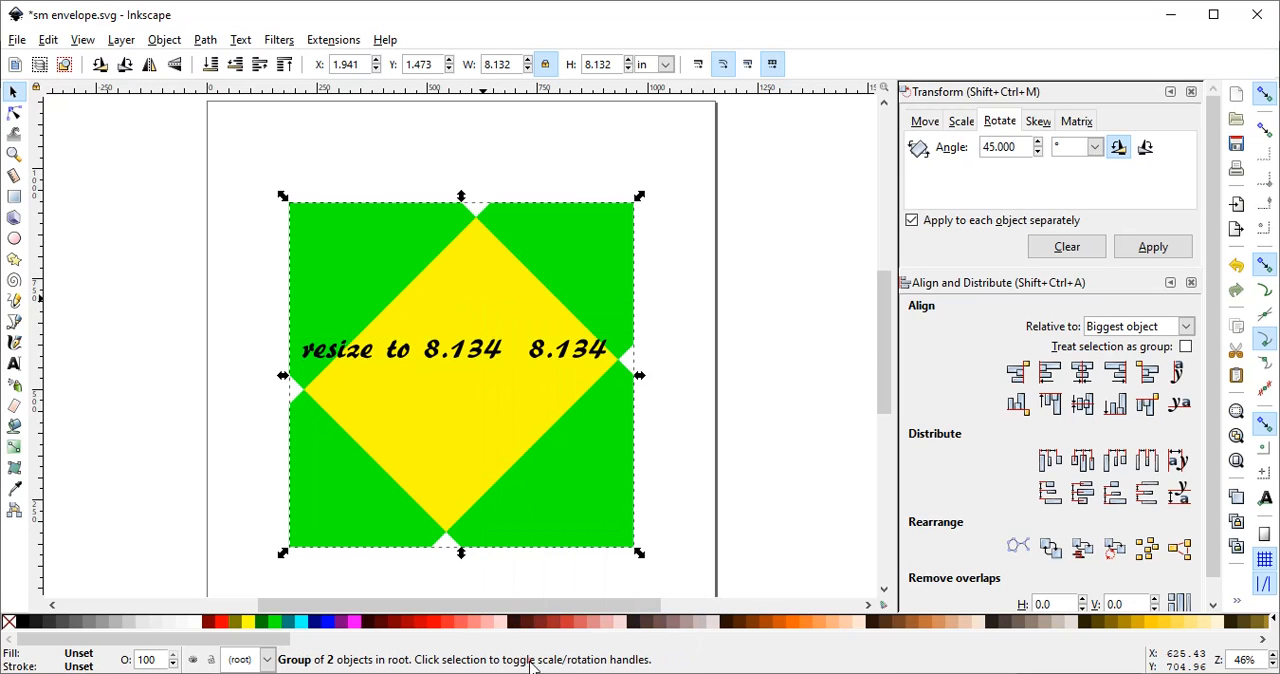
{"action": "left_click", "coordinate": [206, 40]}
{"action": "left_click", "coordinate": [212, 62]}
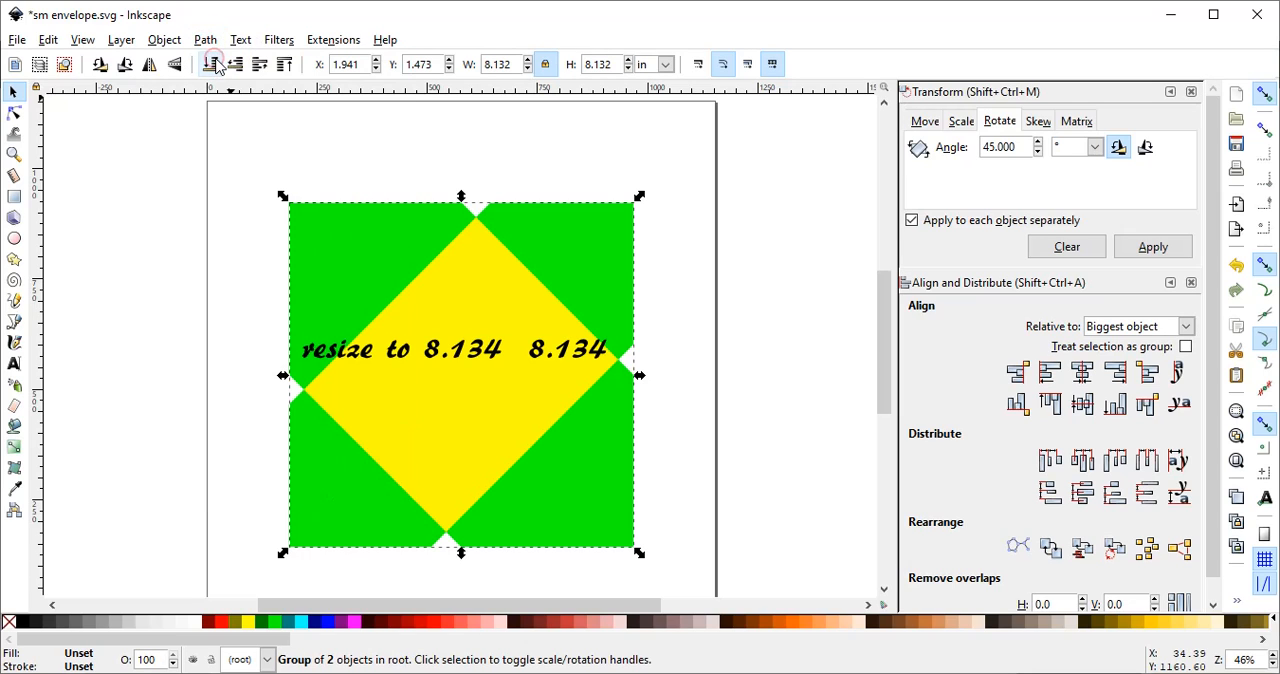
- Save the drawing as Plain SVG, overwriting the existing sm envelope.svg
{"action": "left_click", "coordinate": [17, 40]}
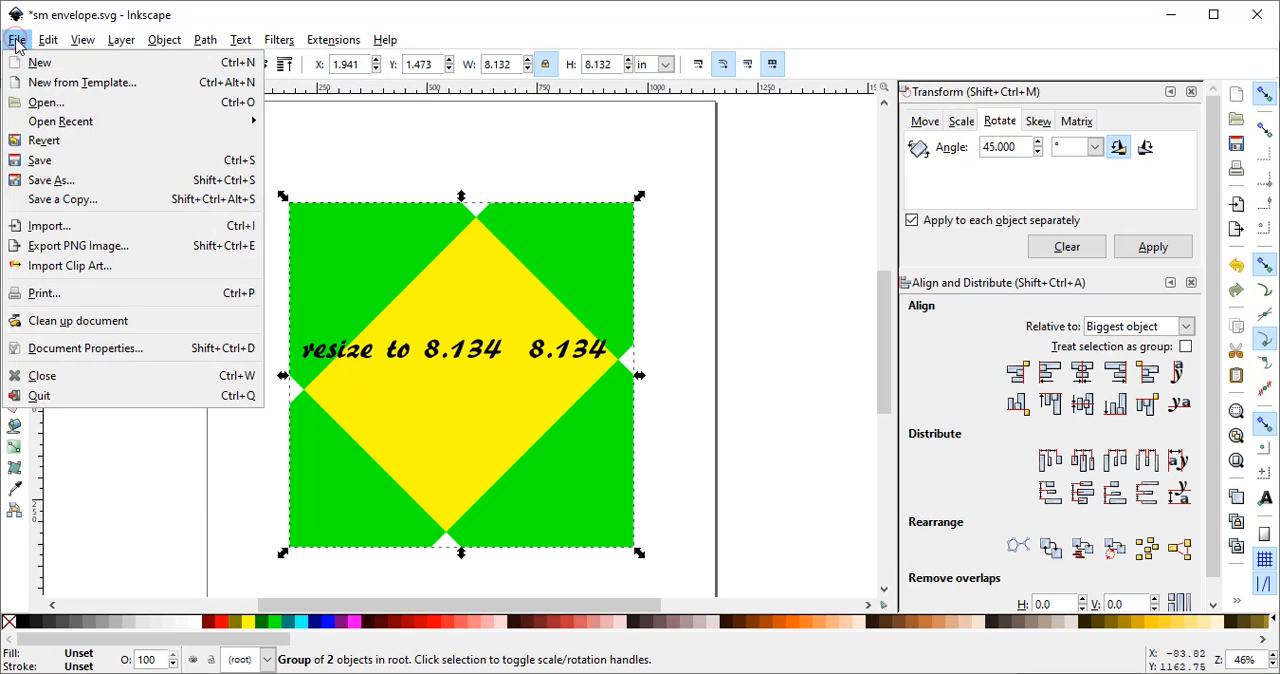
{"action": "left_click", "coordinate": [45, 180]}
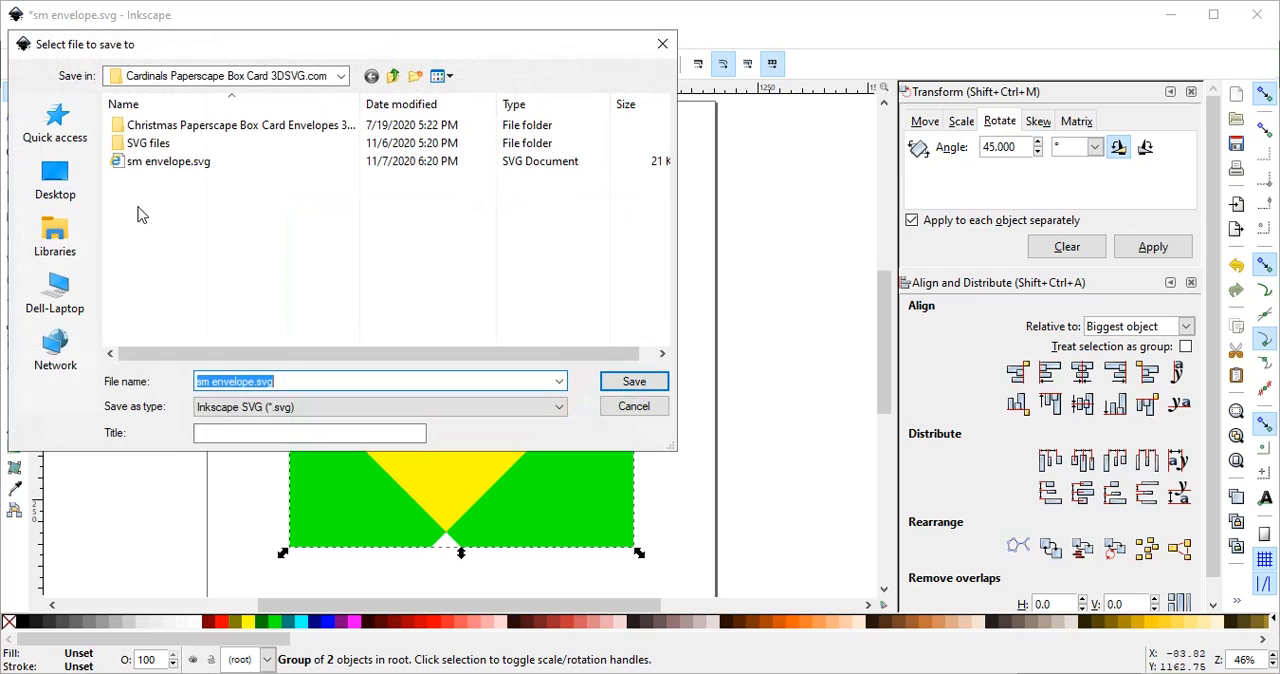
{"action": "left_click", "coordinate": [316, 408]}
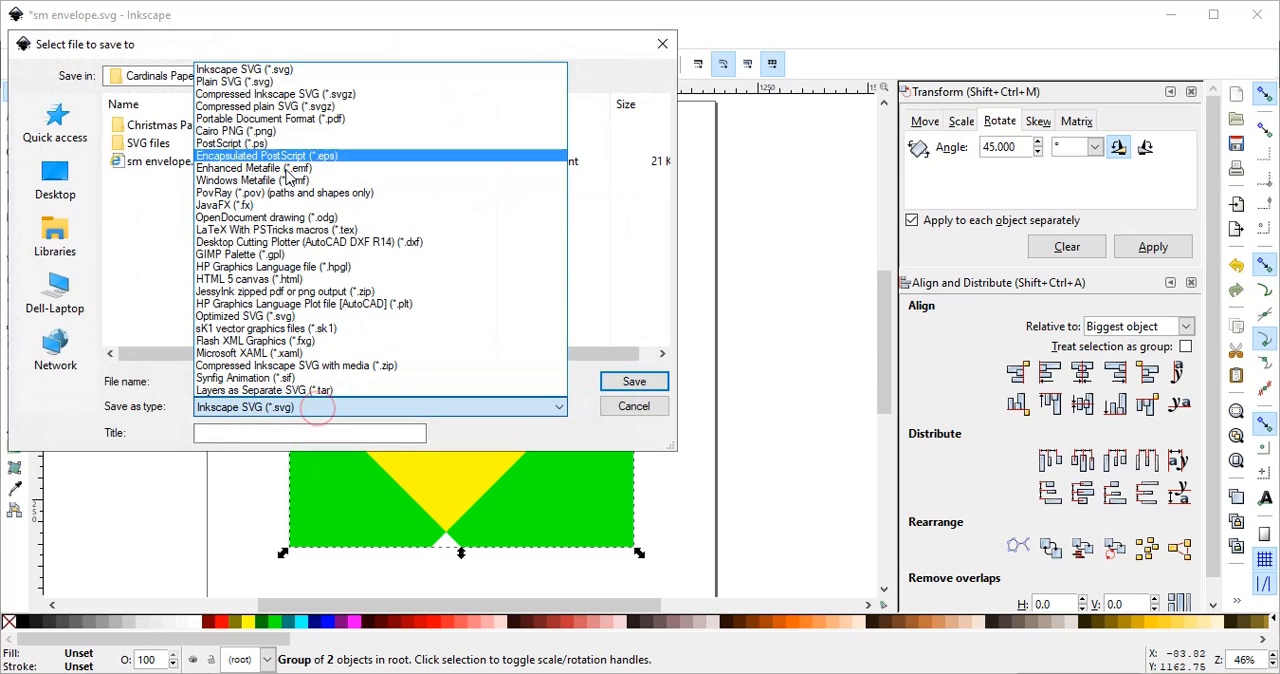
{"action": "left_click", "coordinate": [255, 82]}
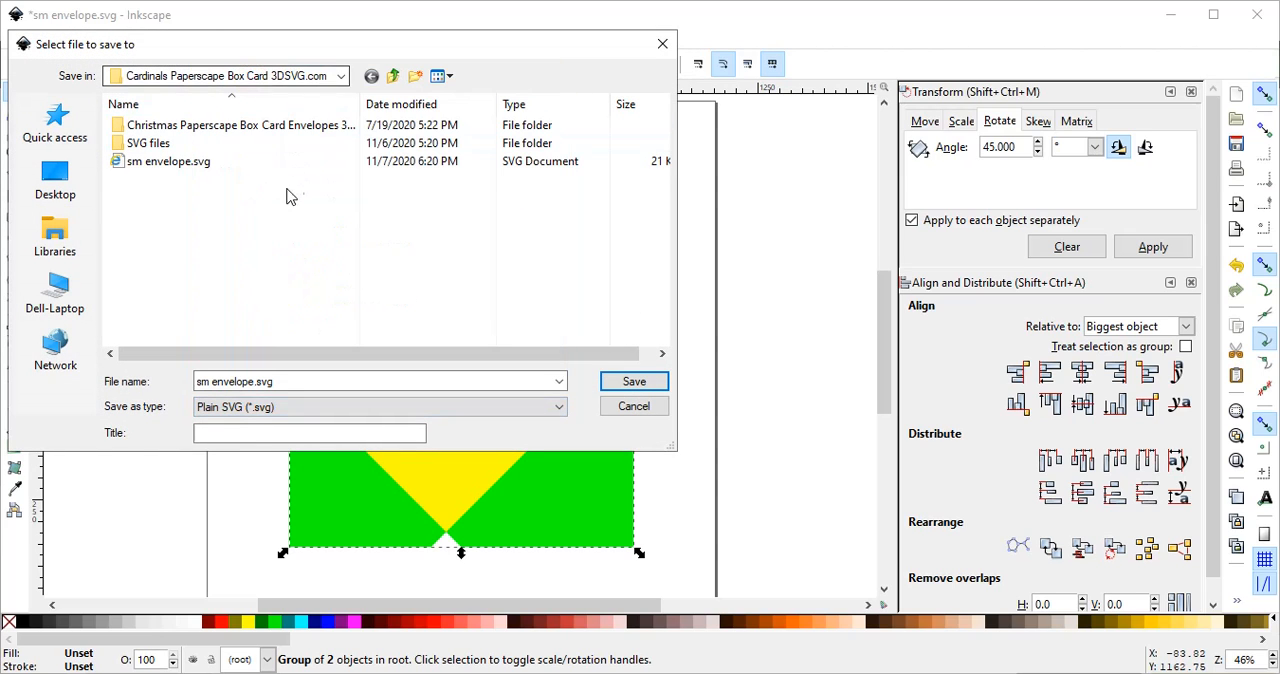
{"action": "left_click", "coordinate": [163, 163]}
{"action": "left_click", "coordinate": [630, 382]}
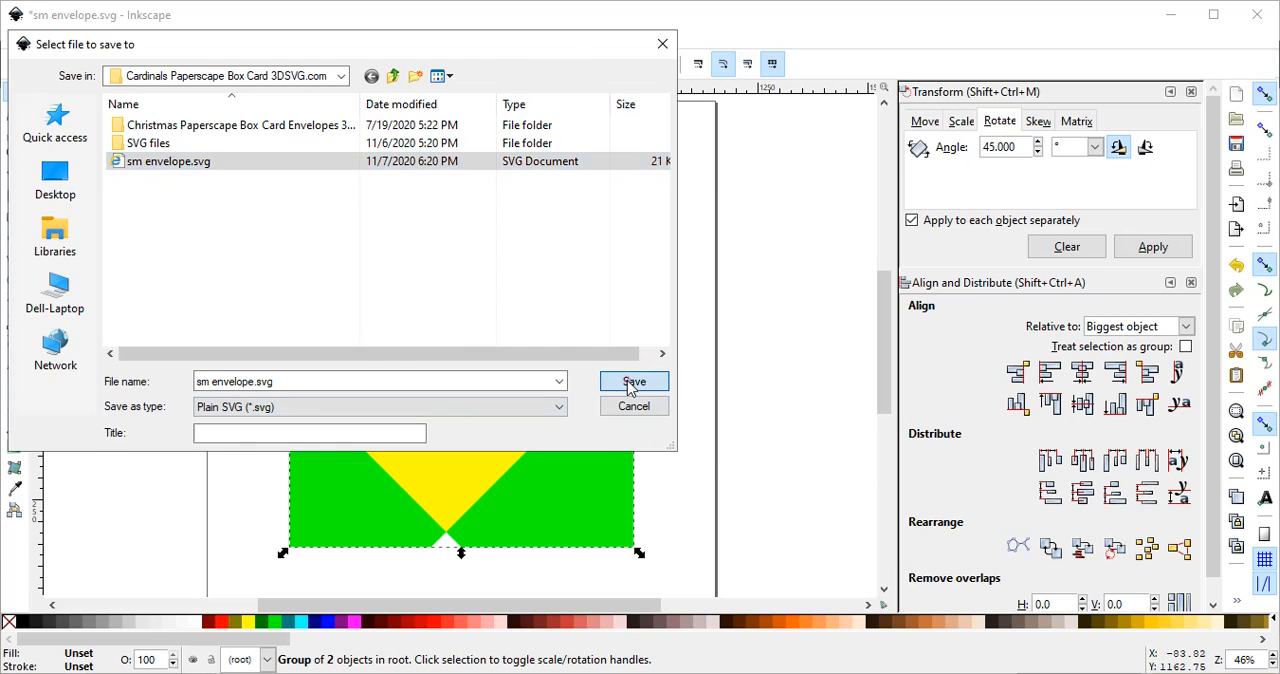
{"action": "left_click", "coordinate": [778, 442]}
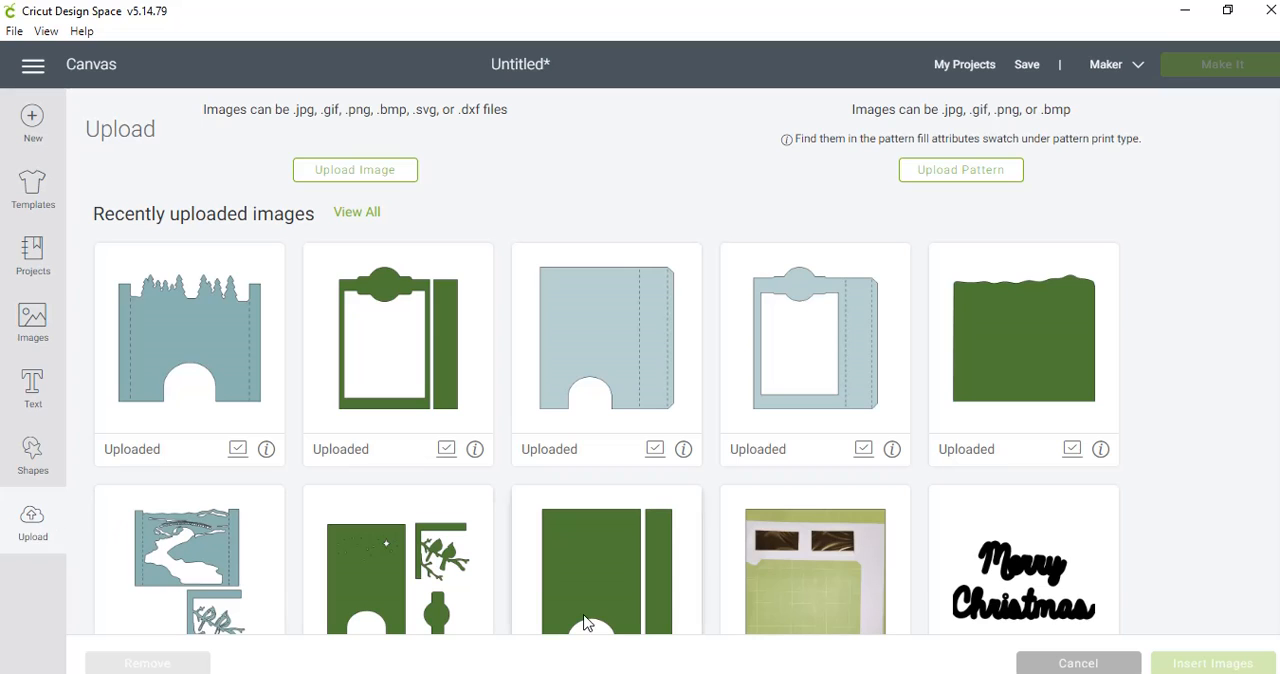
- In Cricut Design Space, upload sm envelope.svg as a new image and save it under the name sm envelope
{"action": "left_click", "coordinate": [1070, 660]}
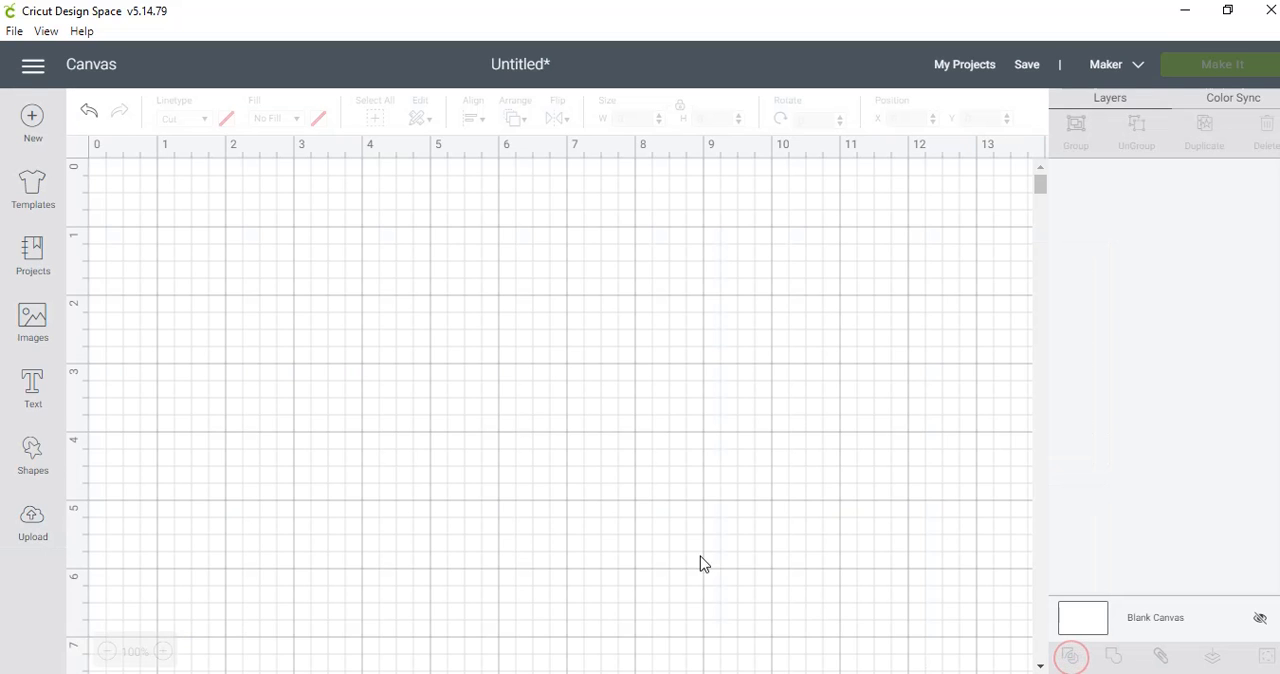
{"action": "left_click", "coordinate": [33, 524]}
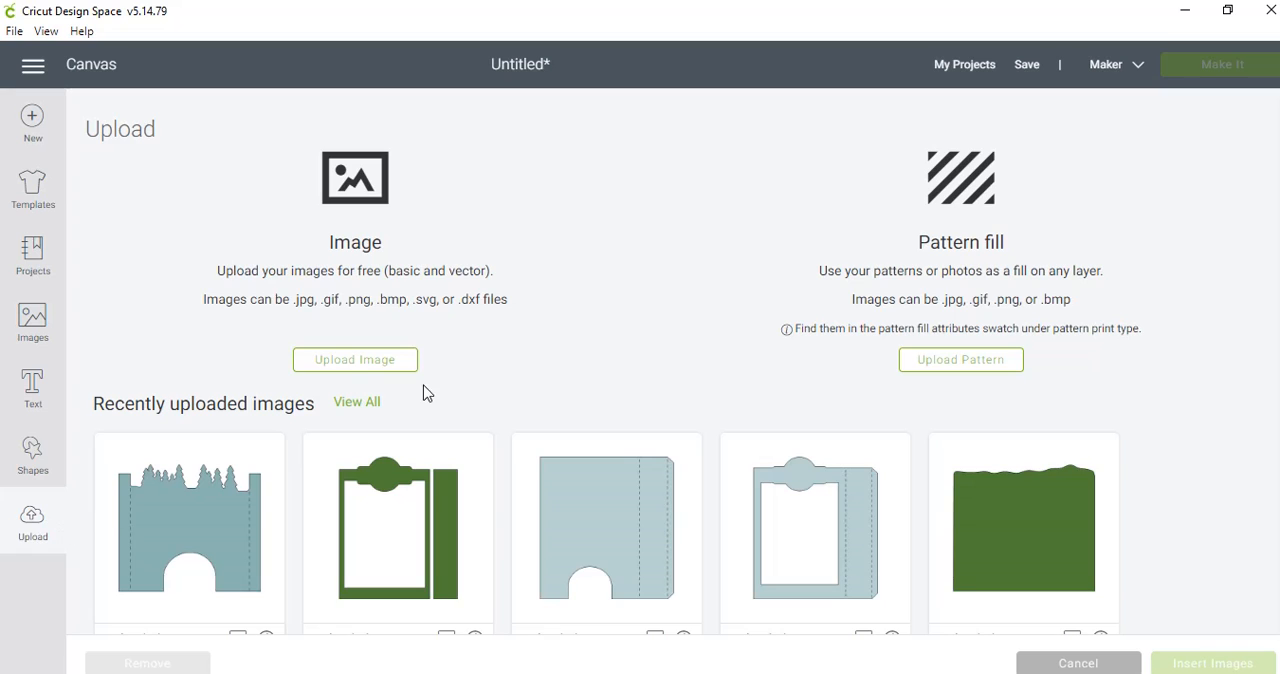
{"action": "left_click", "coordinate": [345, 364]}
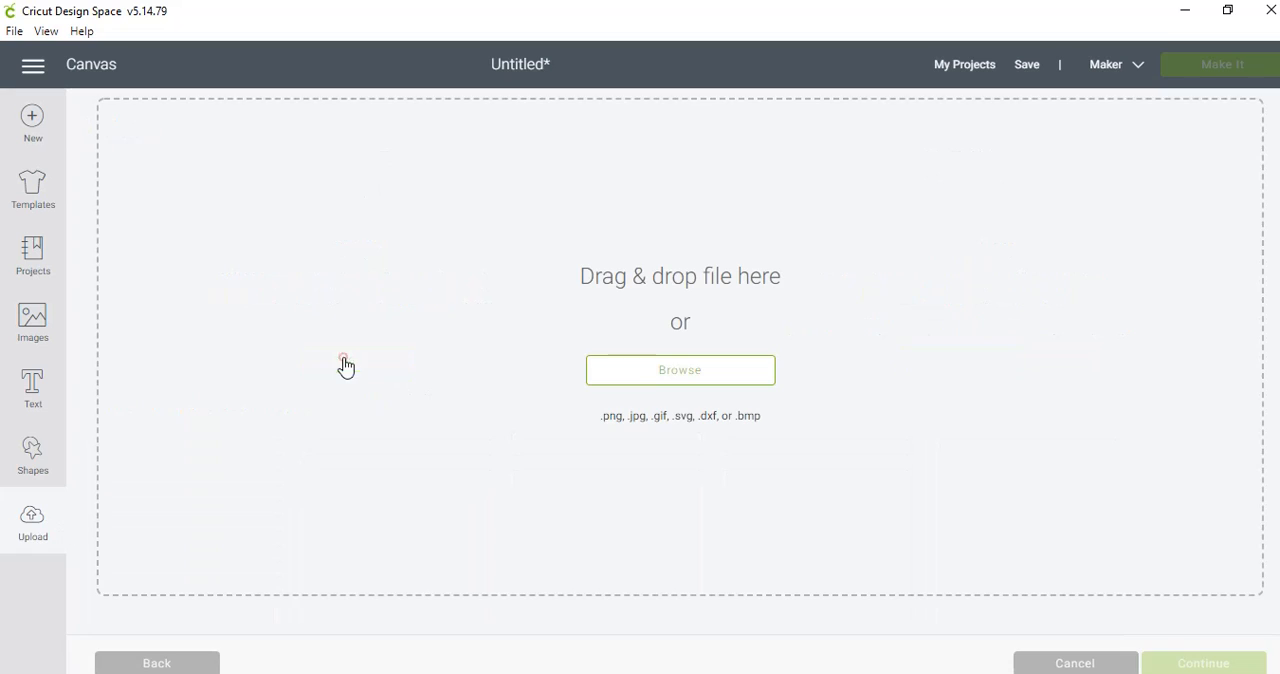
{"action": "left_click", "coordinate": [651, 372]}
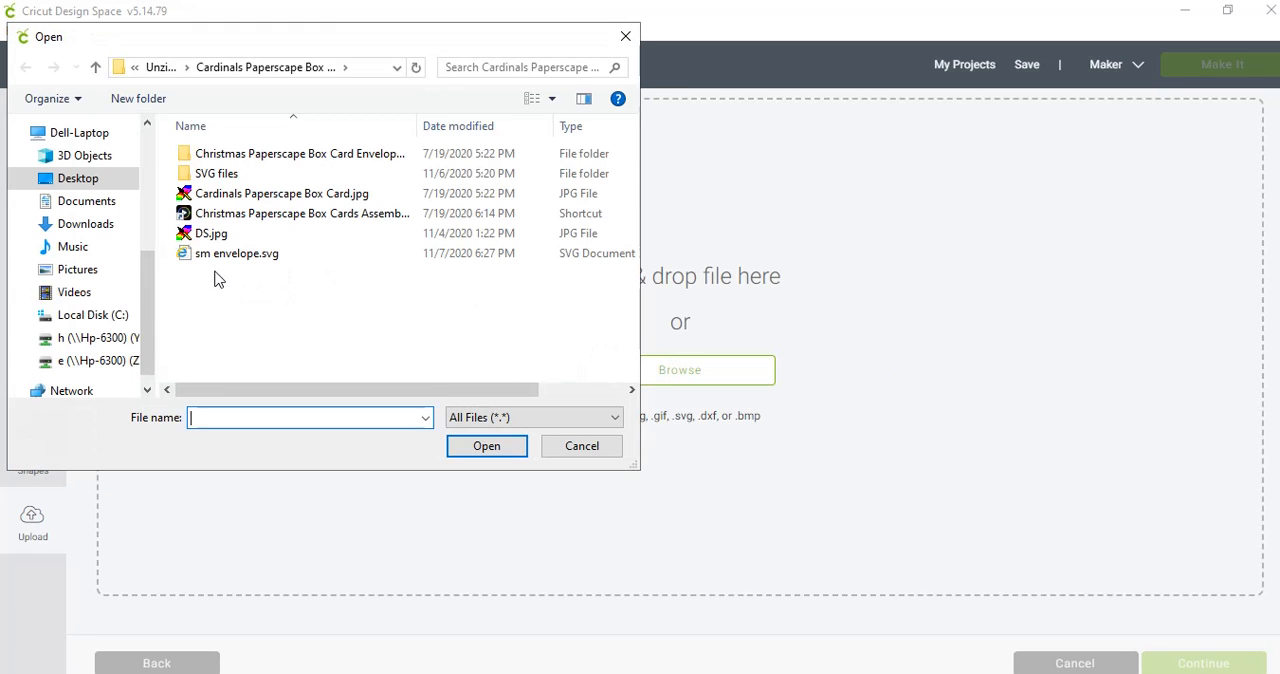
{"action": "left_click", "coordinate": [214, 257]}
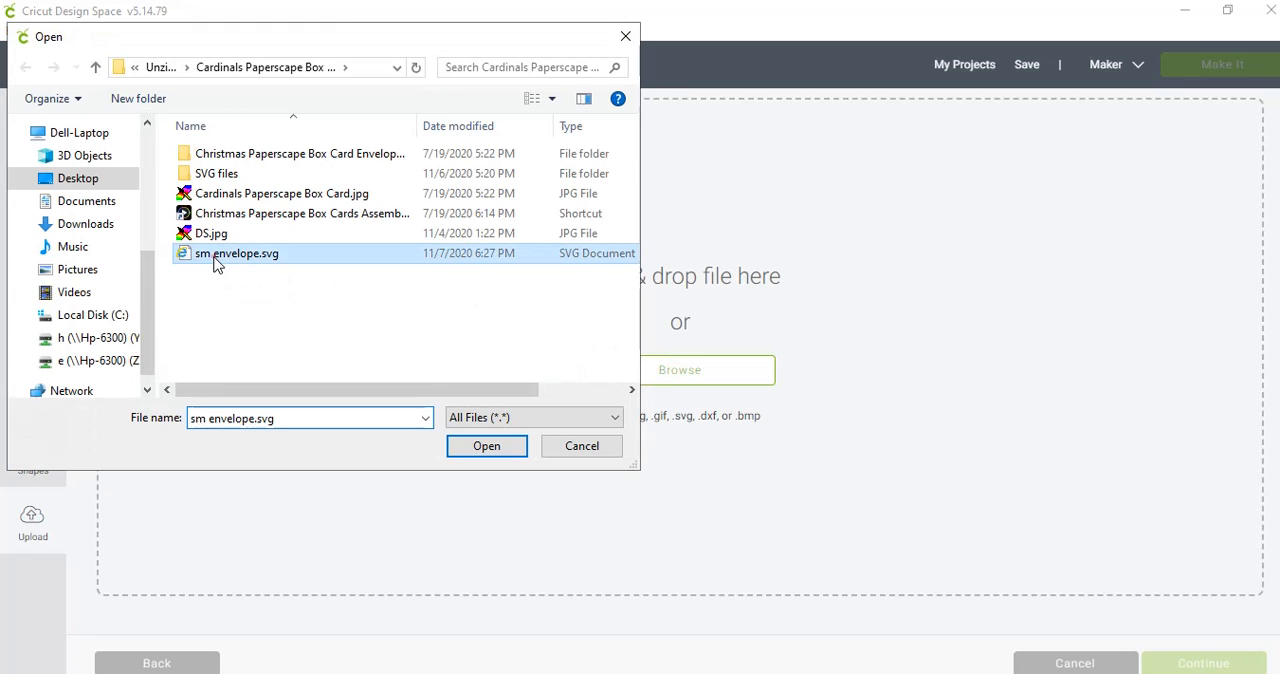
{"action": "left_click", "coordinate": [484, 446]}
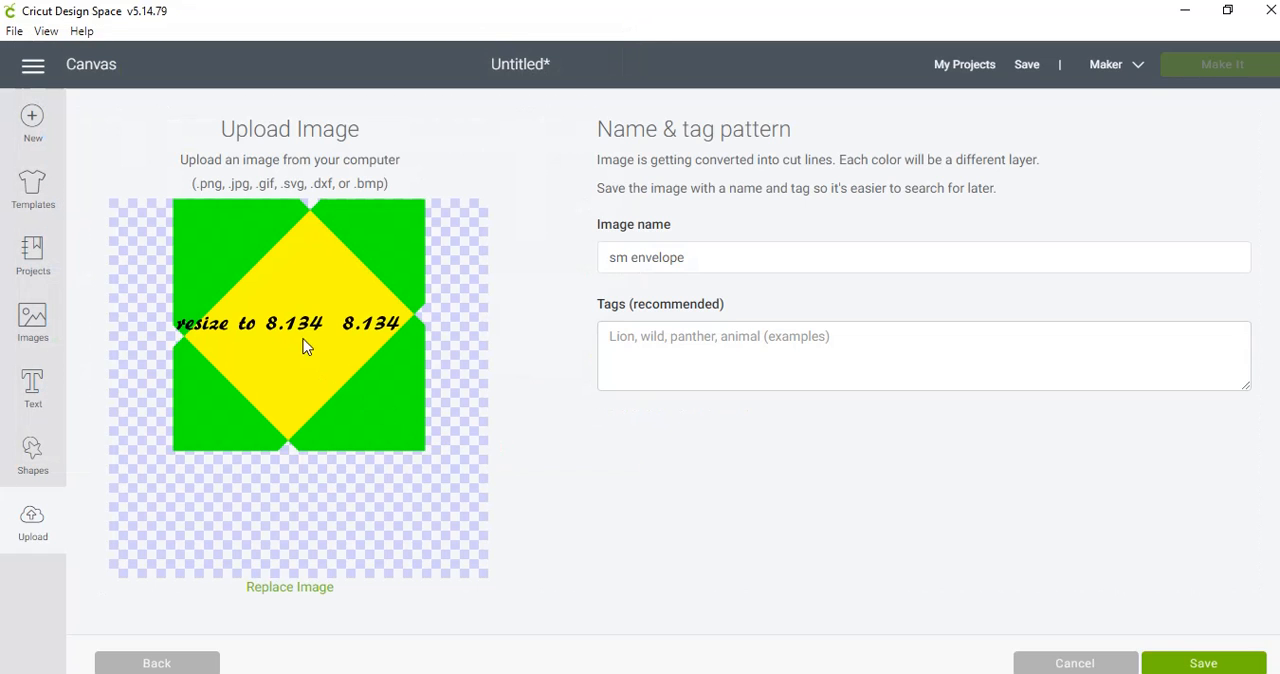
{"action": "left_click", "coordinate": [290, 330]}
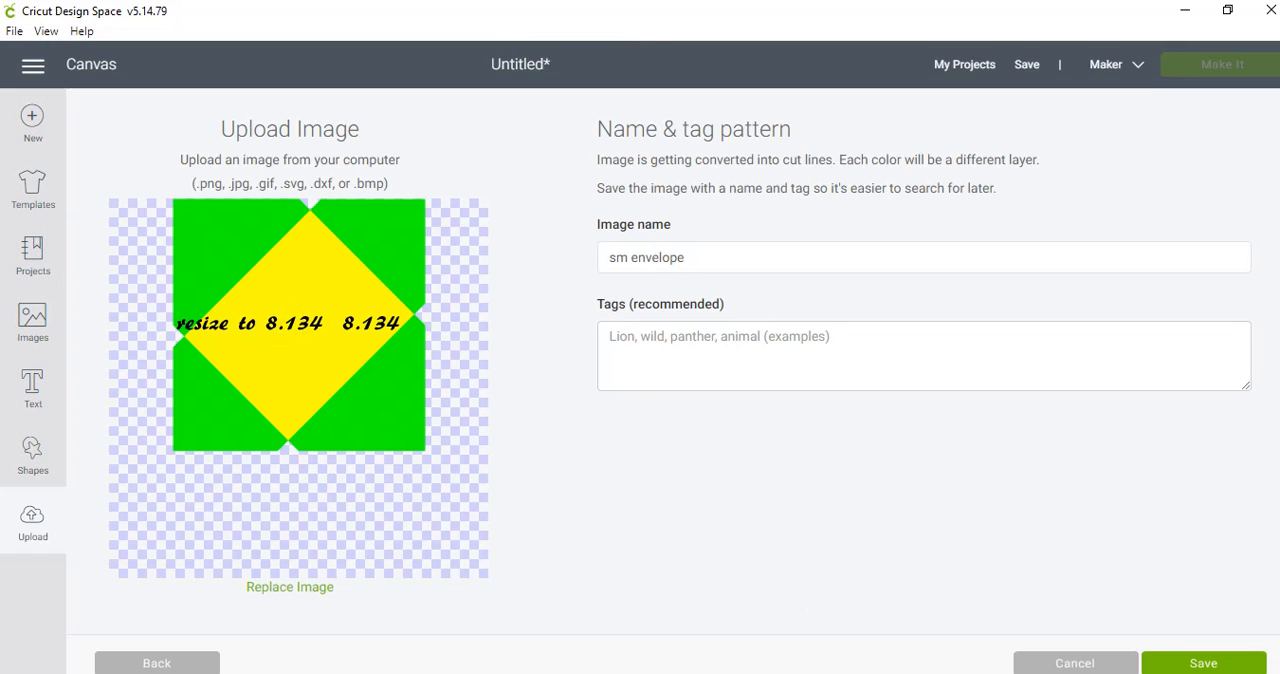
{"action": "left_click", "coordinate": [1195, 664]}
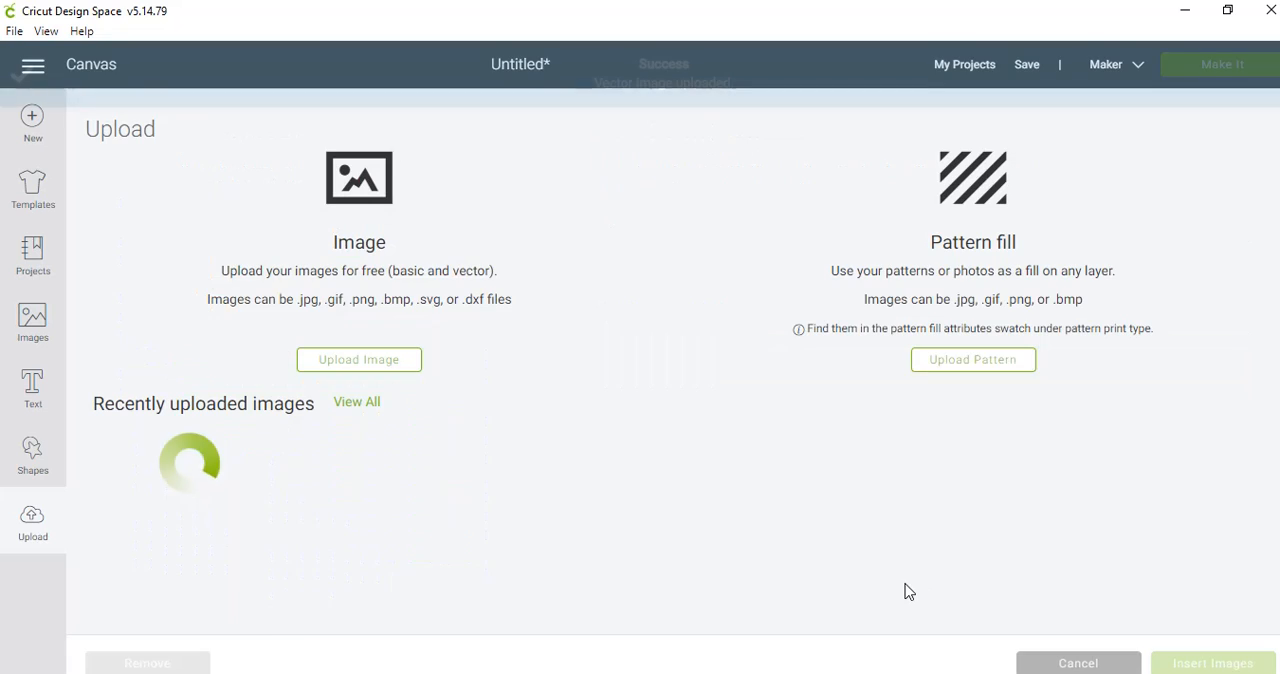
- Insert the uploaded sm envelope image on the canvas and resize it to 8.134 in wide by 8.134 in high
{"action": "left_click", "coordinate": [203, 526]}
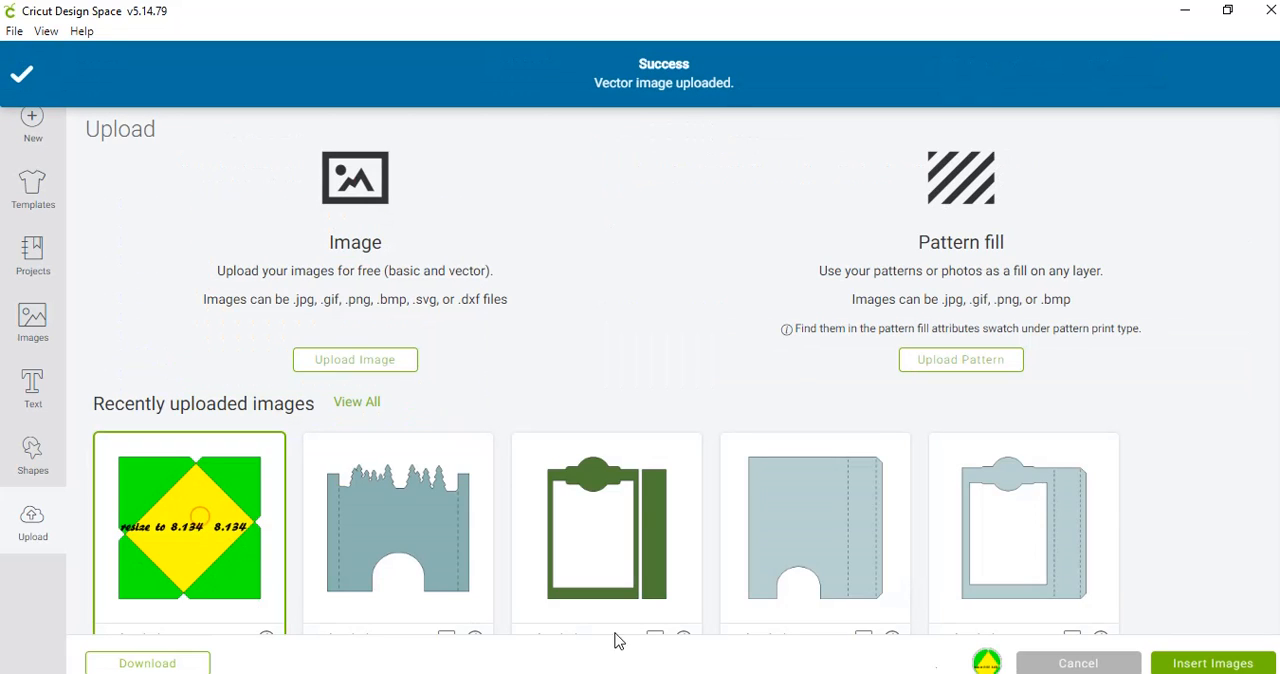
{"action": "left_click", "coordinate": [1211, 663]}
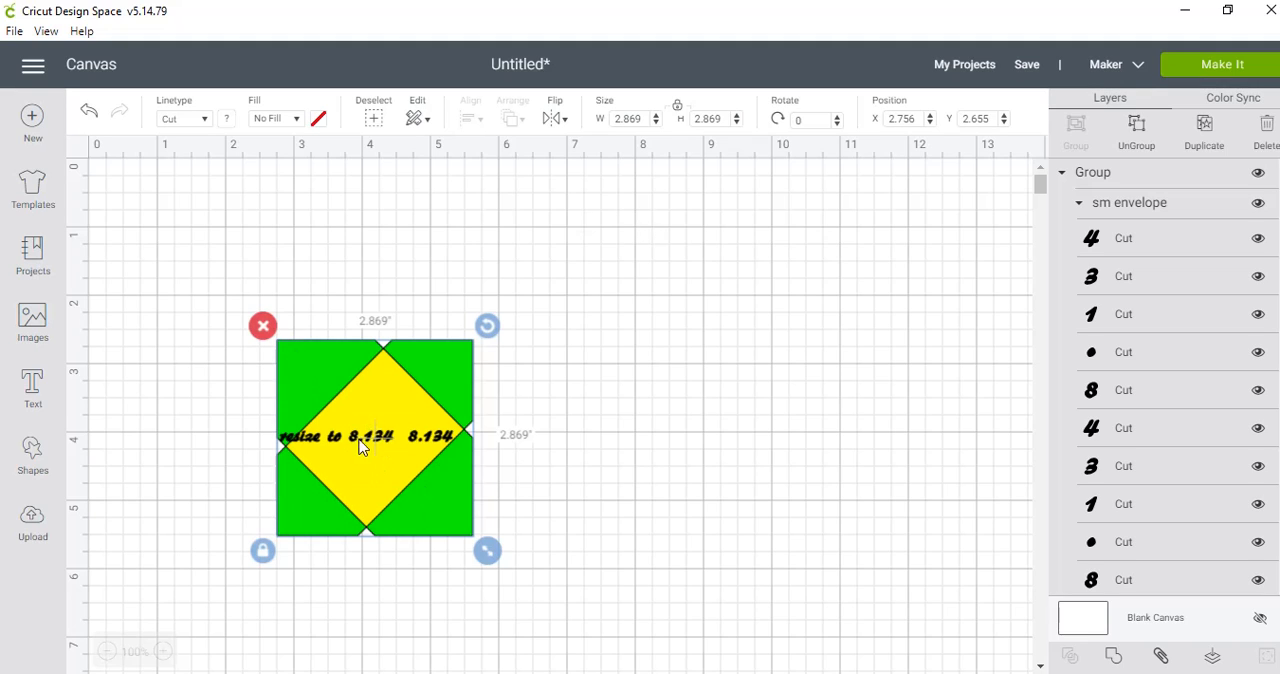
{"action": "left_click", "coordinate": [646, 118]}
{"action": "type", "text": "8.134"}
{"action": "left_click", "coordinate": [706, 119]}
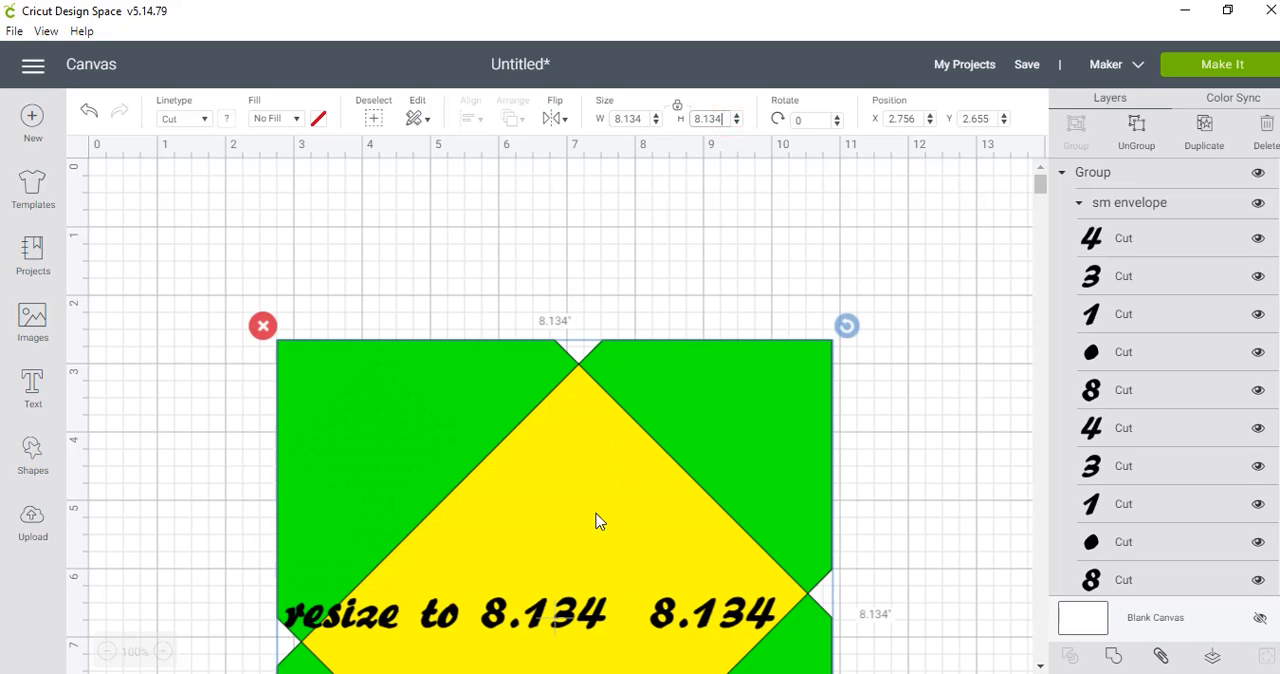
- Move the envelope to about X 1.284, Y 0.322 near the canvas origin and ungroup it
{"action": "left_click_drag", "start_coordinate": [543, 567], "coordinate": [443, 403]}
{"action": "right_click", "coordinate": [445, 398]}
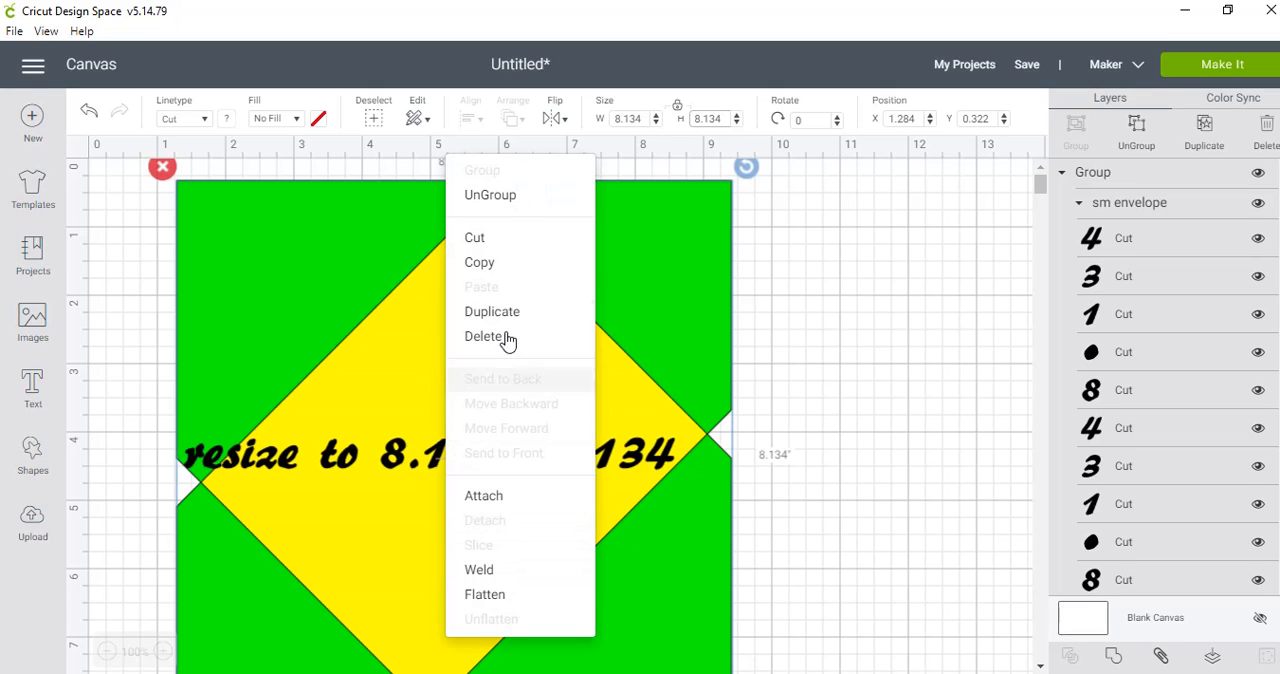
{"action": "left_click", "coordinate": [504, 197]}
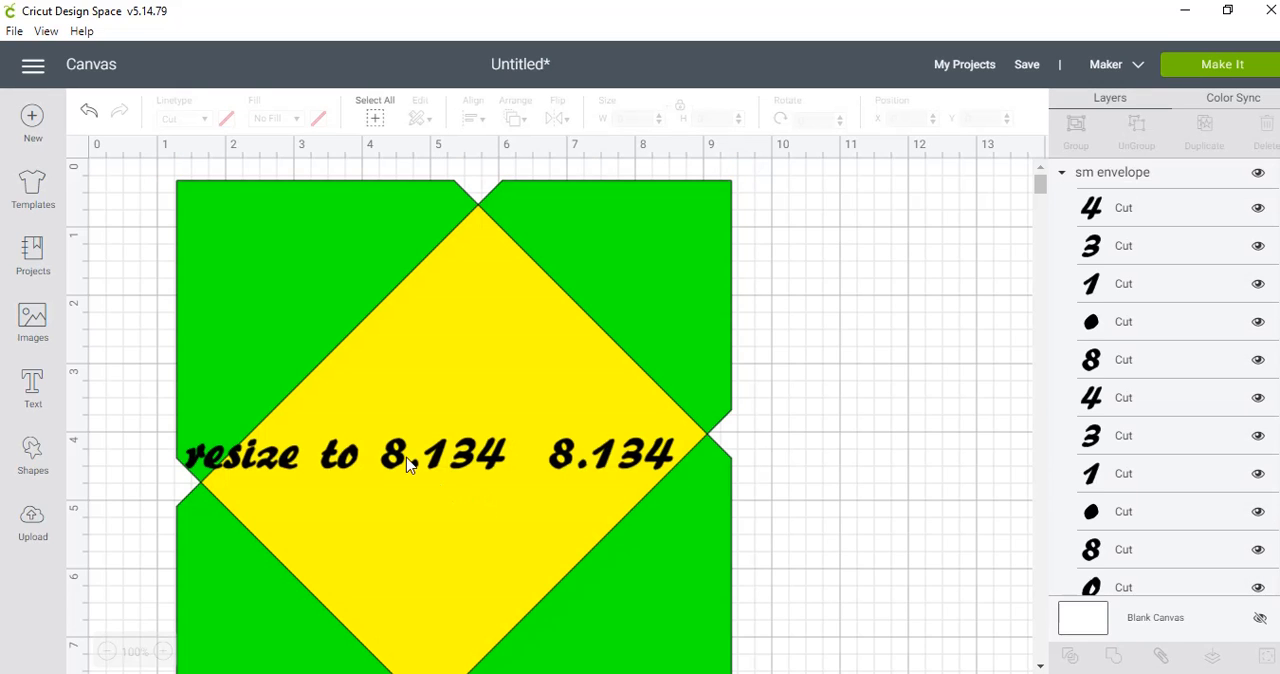
- Delete the resize note text from the envelope and change the yellow diamond's line type from Cut to Score
{"action": "left_click", "coordinate": [405, 460]}
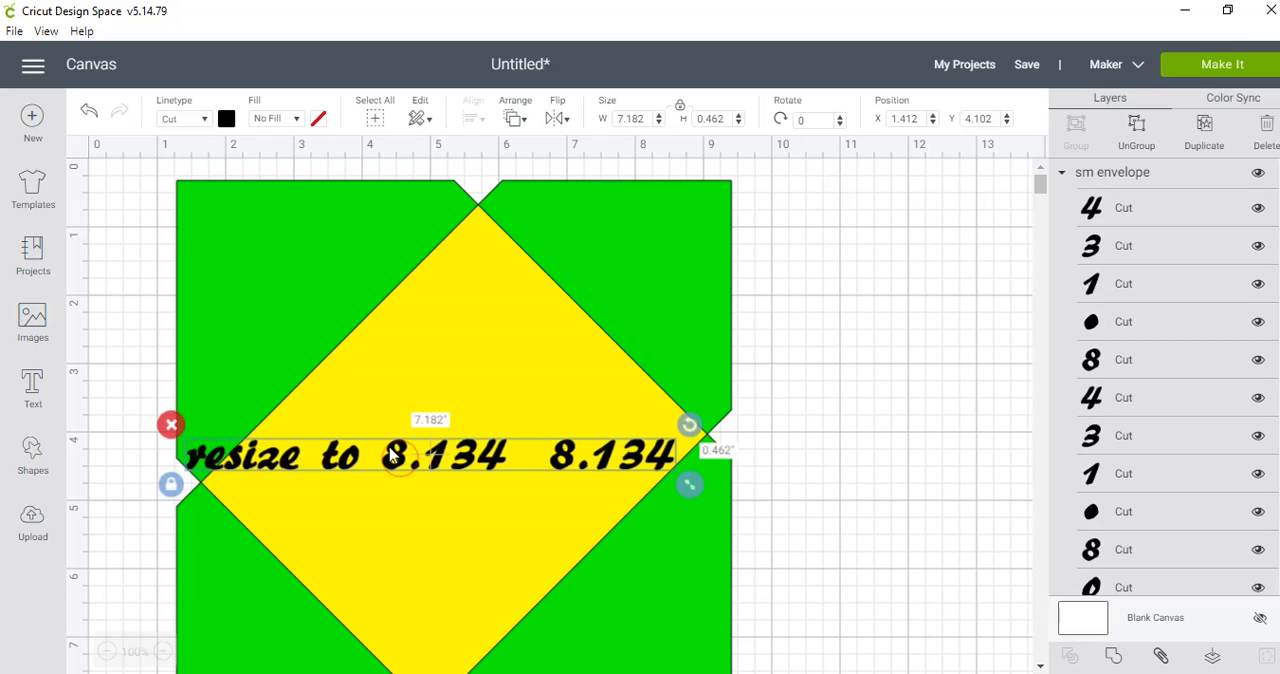
{"action": "left_click", "coordinate": [171, 426]}
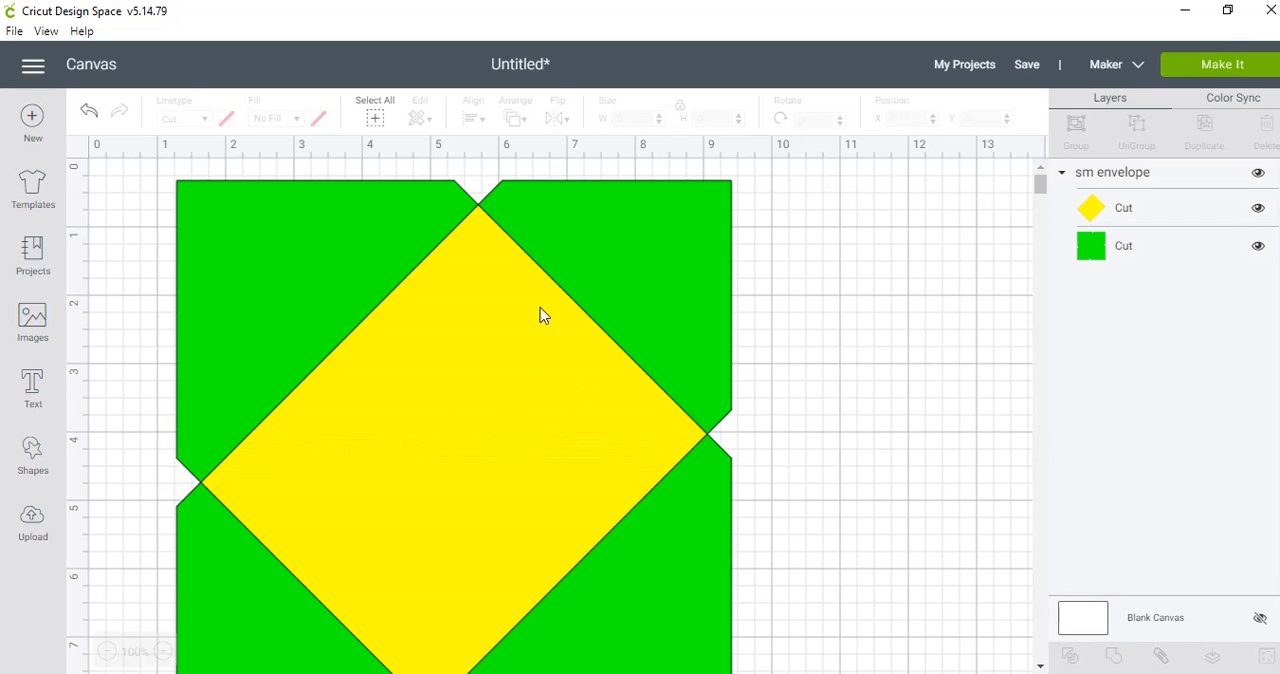
{"action": "left_click", "coordinate": [1142, 208]}
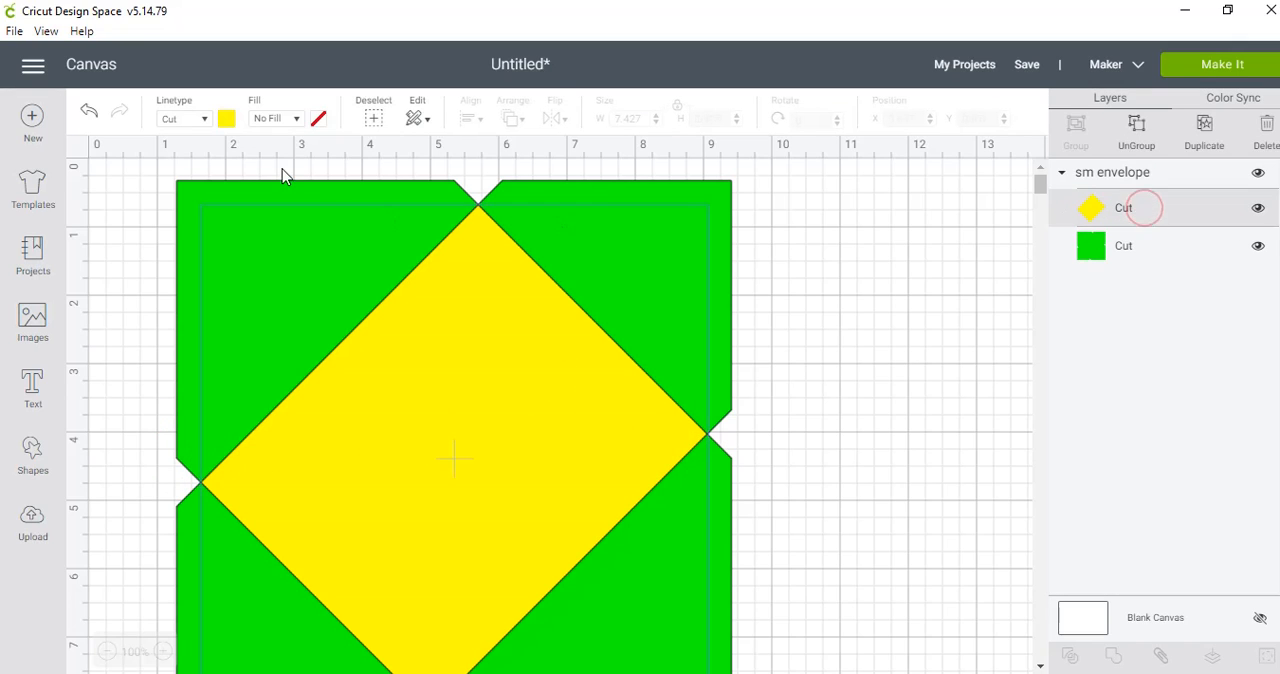
{"action": "left_click", "coordinate": [204, 121]}
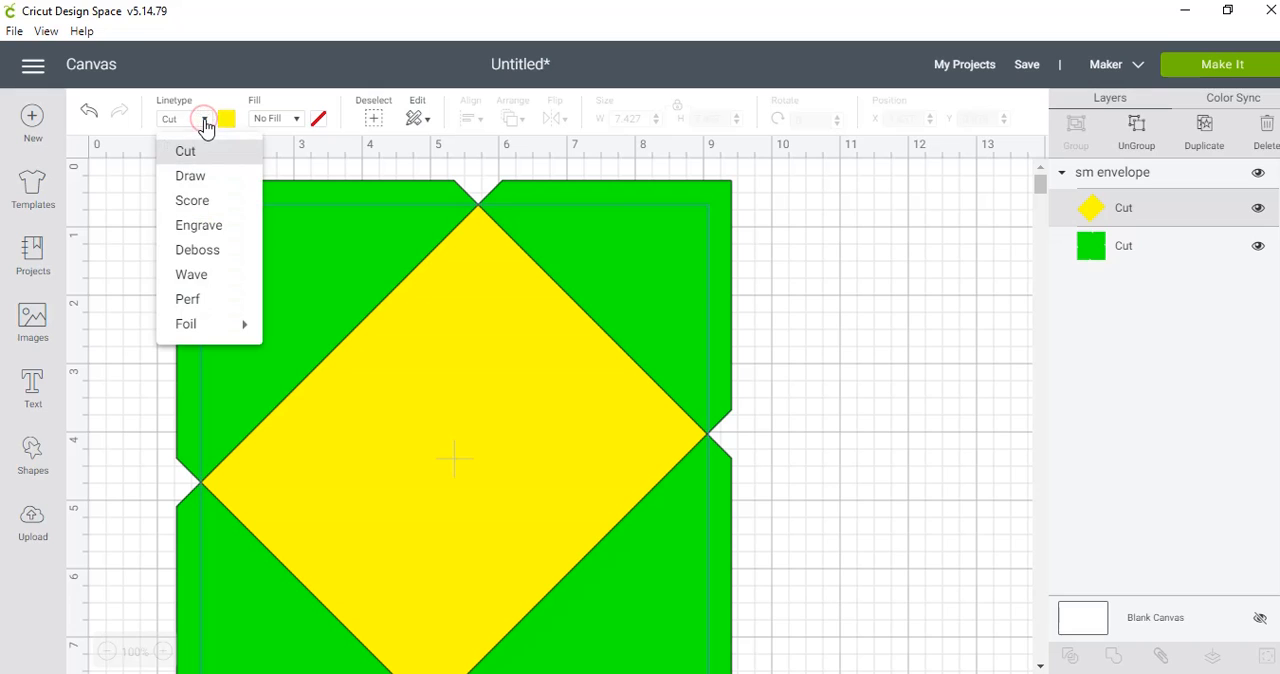
{"action": "left_click", "coordinate": [191, 201]}
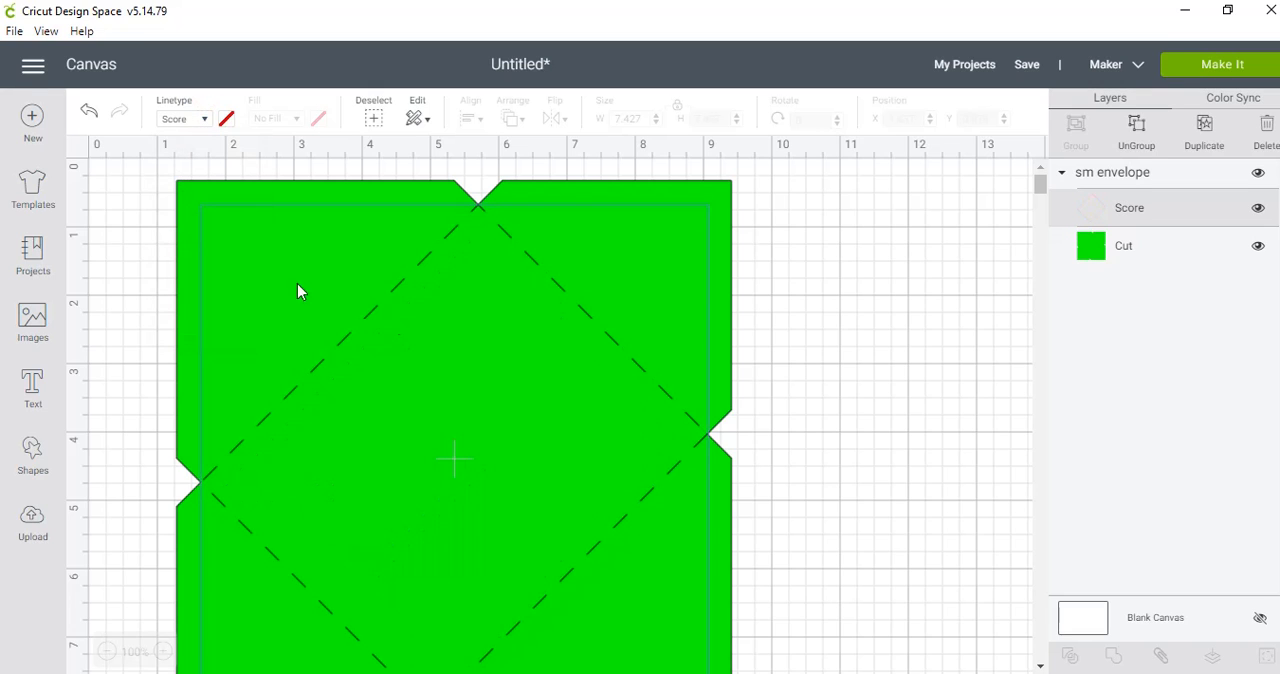
{"action": "left_click", "coordinate": [139, 173]}
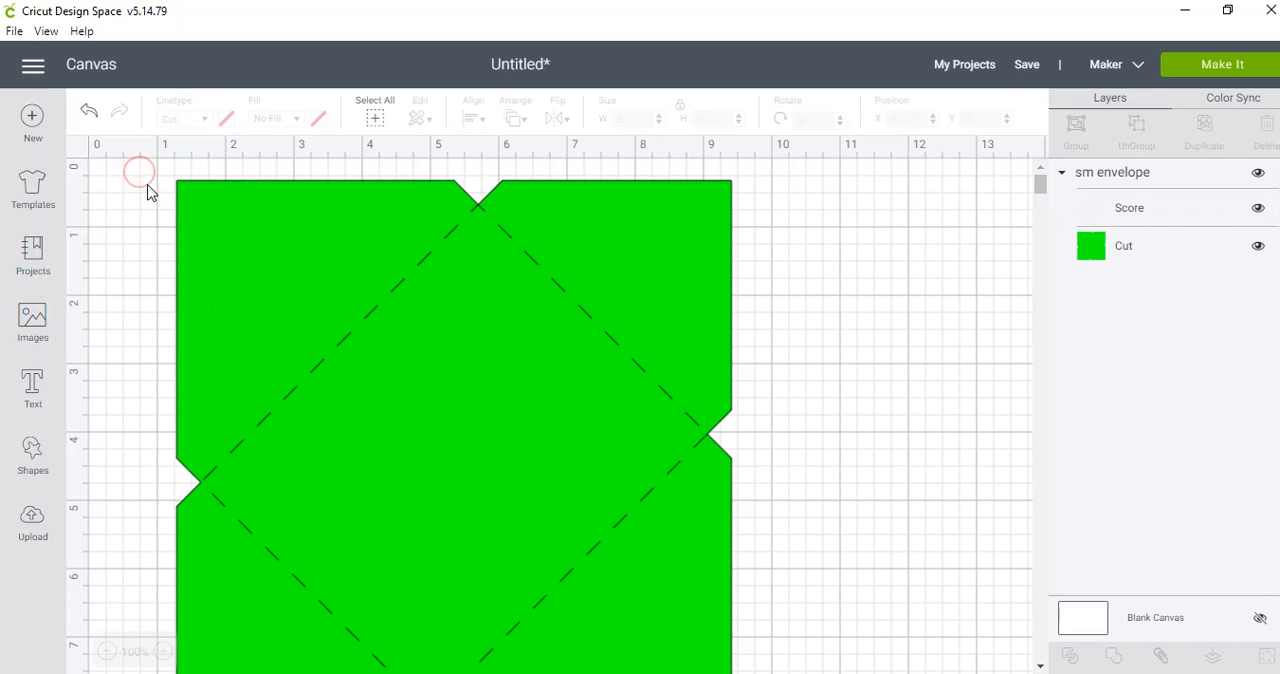
- Attach the score lines to the green envelope shape and move the attached envelope to about X 1.547, Y 0.322
{"action": "left_click_drag", "start_coordinate": [150, 190], "coordinate": [800, 655]}
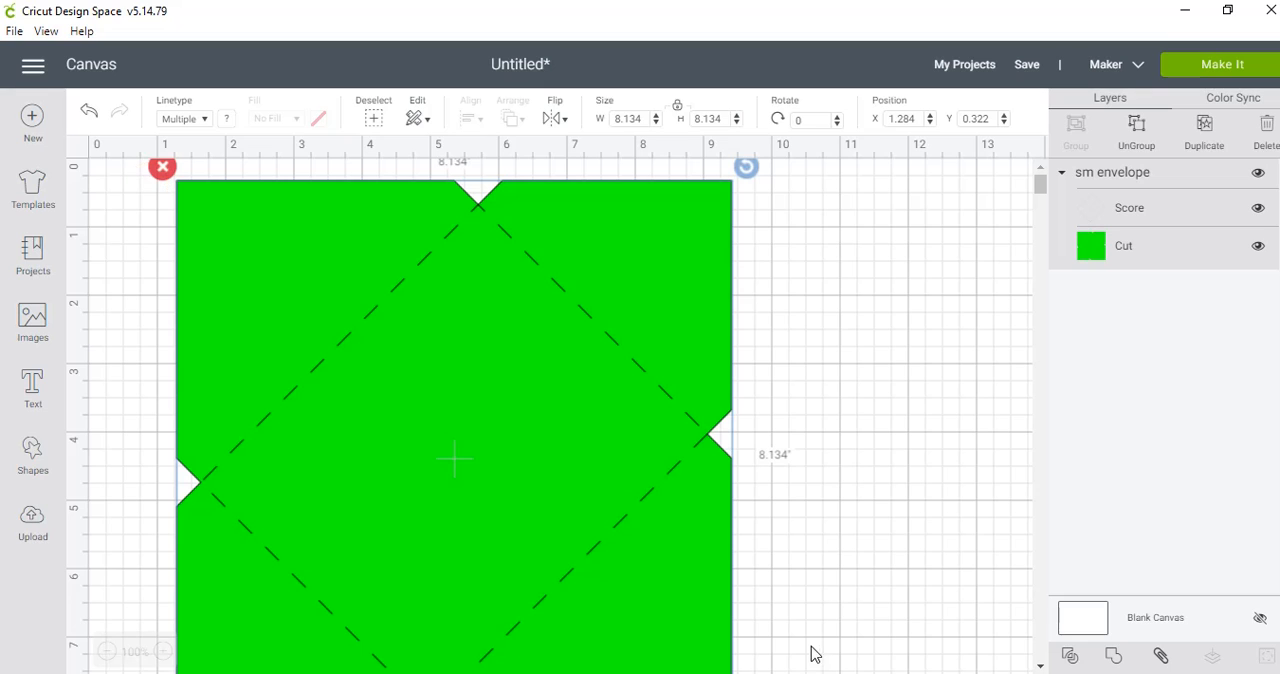
{"action": "left_click", "coordinate": [1161, 656]}
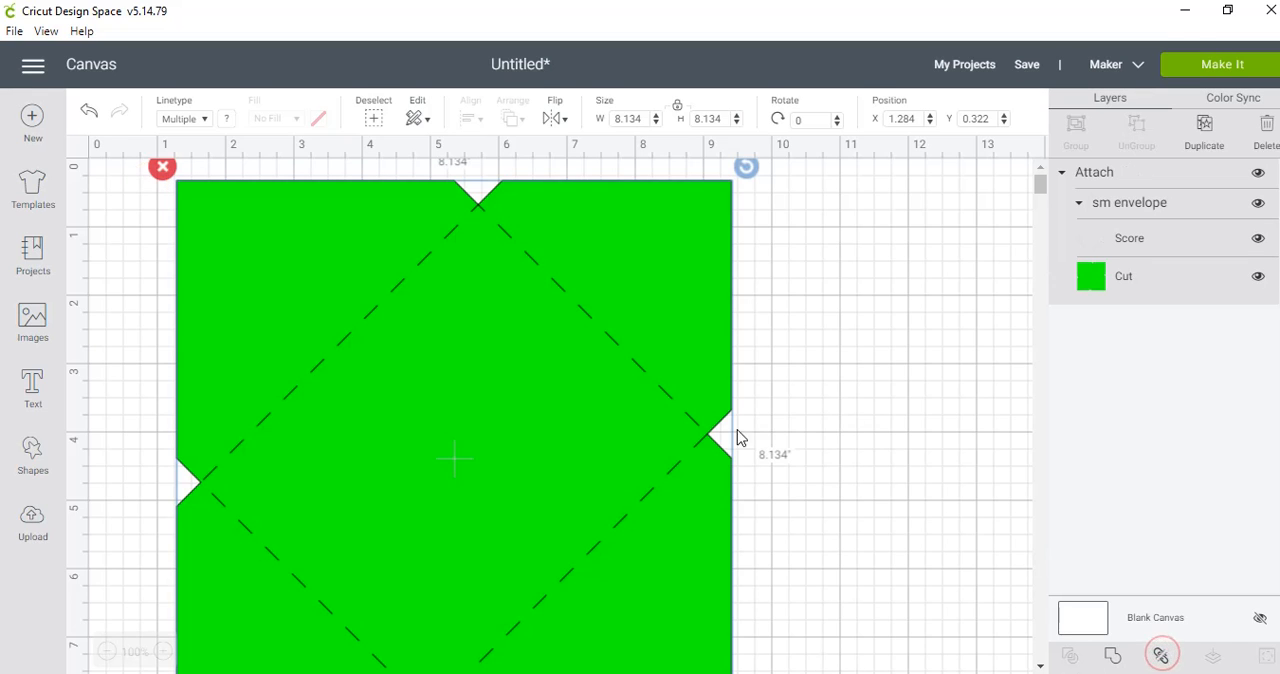
{"action": "left_click_drag", "start_coordinate": [518, 427], "coordinate": [578, 447]}
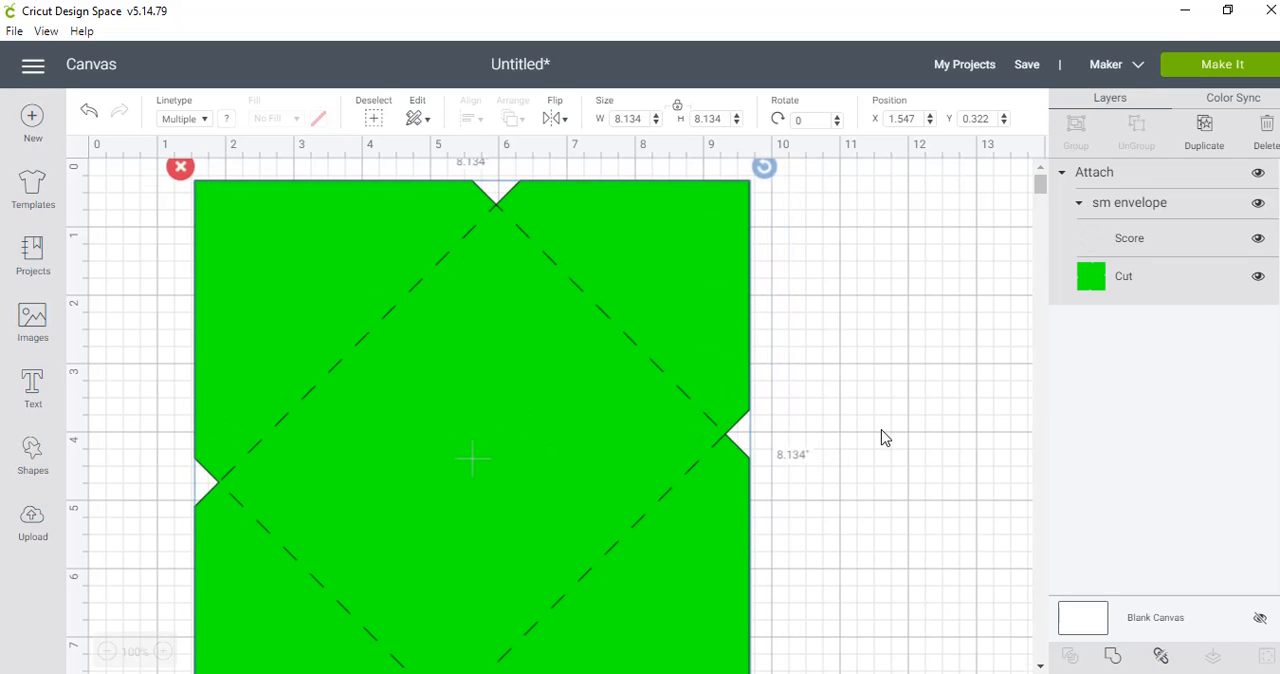
{"action": "scroll", "coordinate": [885, 438], "scroll_direction": "down", "scroll_amount": 2}
{"action": "scroll", "coordinate": [885, 438], "scroll_direction": "up", "scroll_amount": 2}
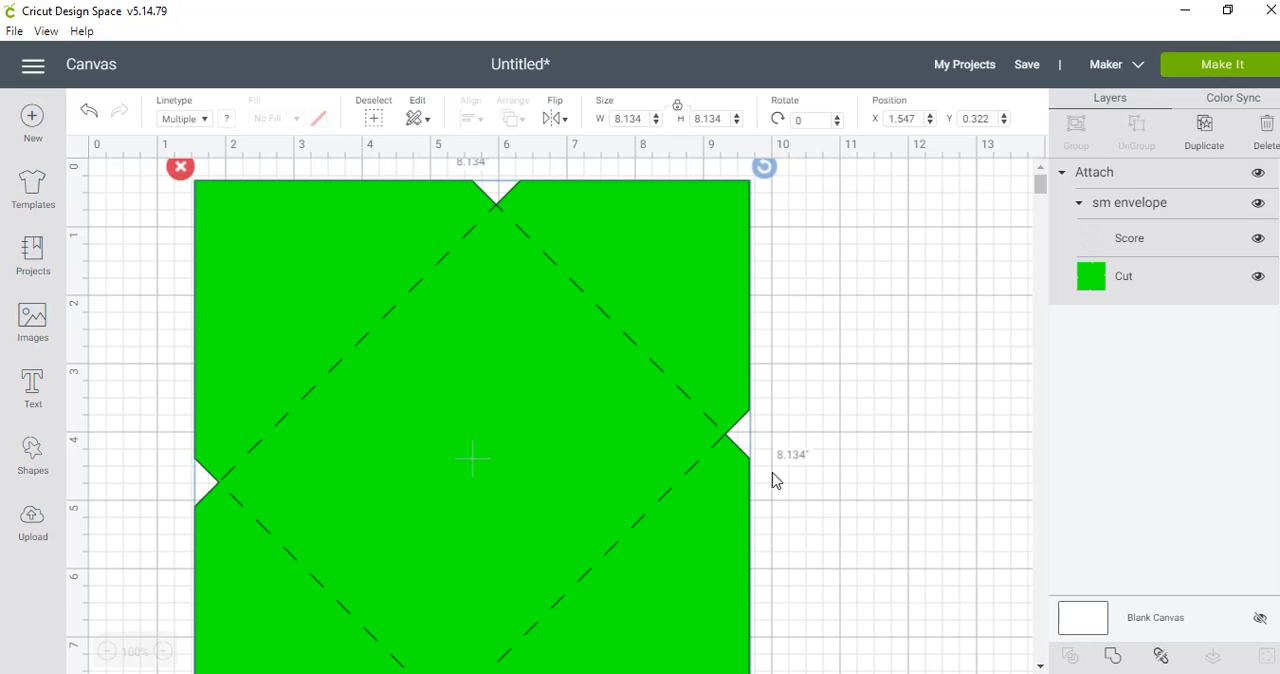